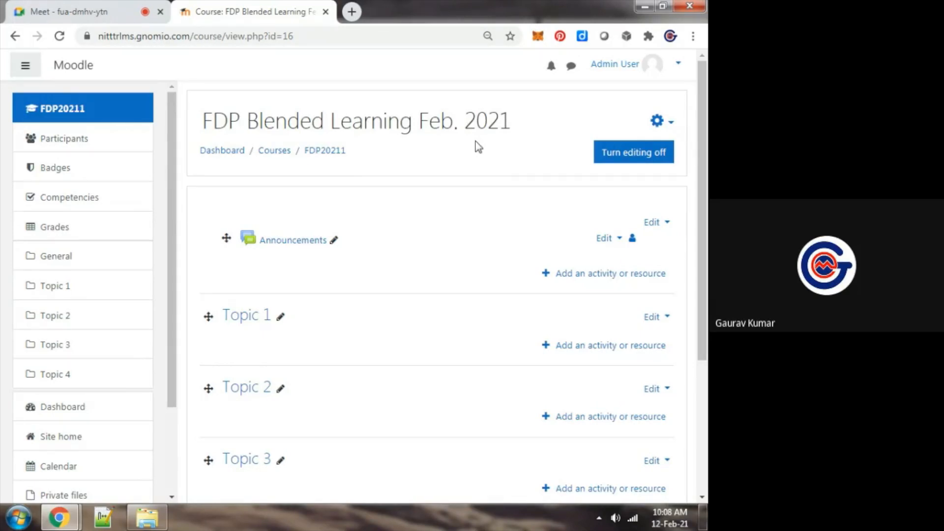
click(625, 74)
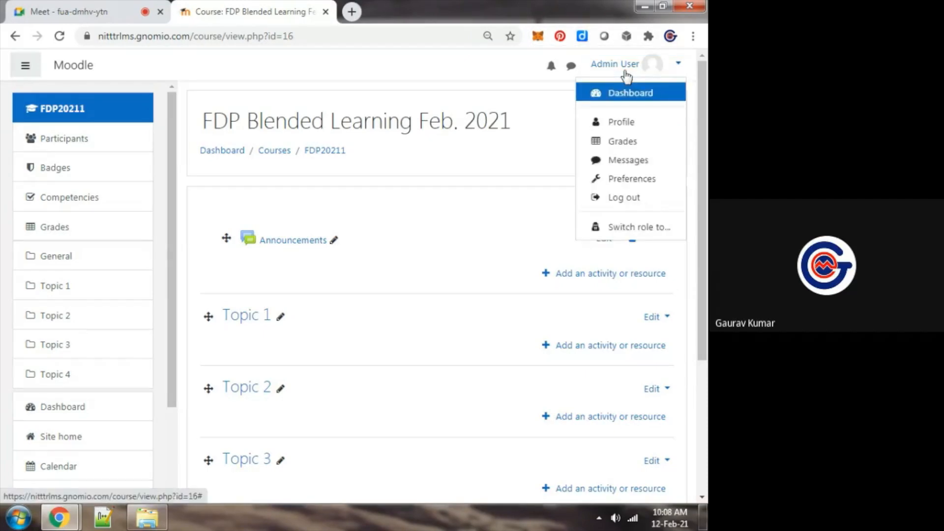
click(545, 89)
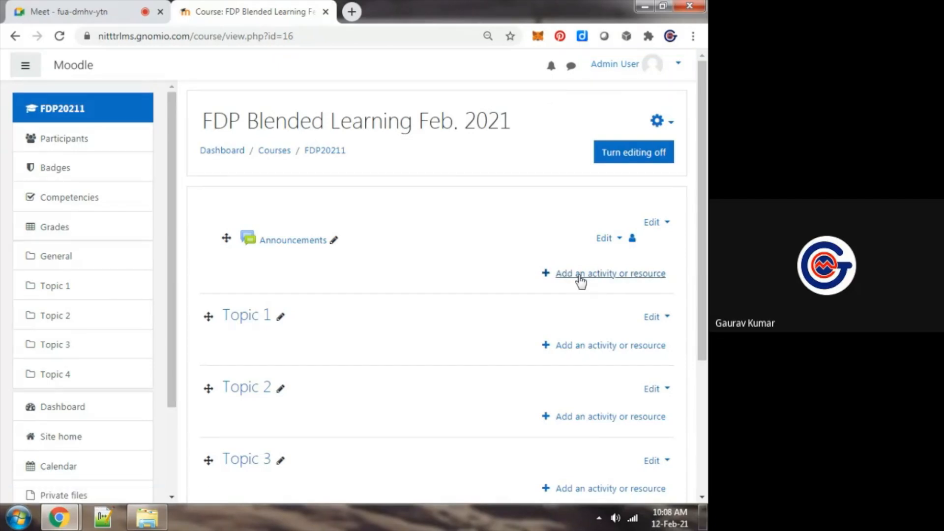
Open the activity and resource chooser for the course's general section and list only the activities
click(610, 275)
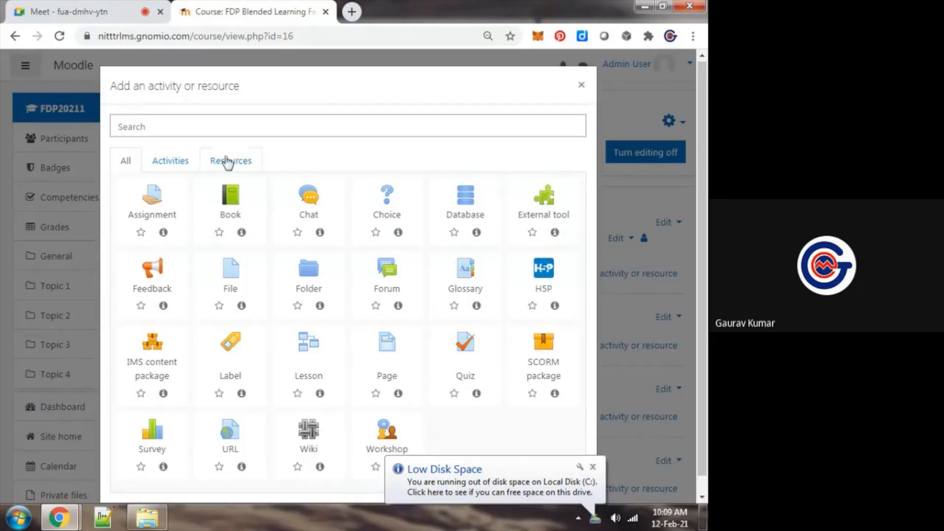
click(196, 167)
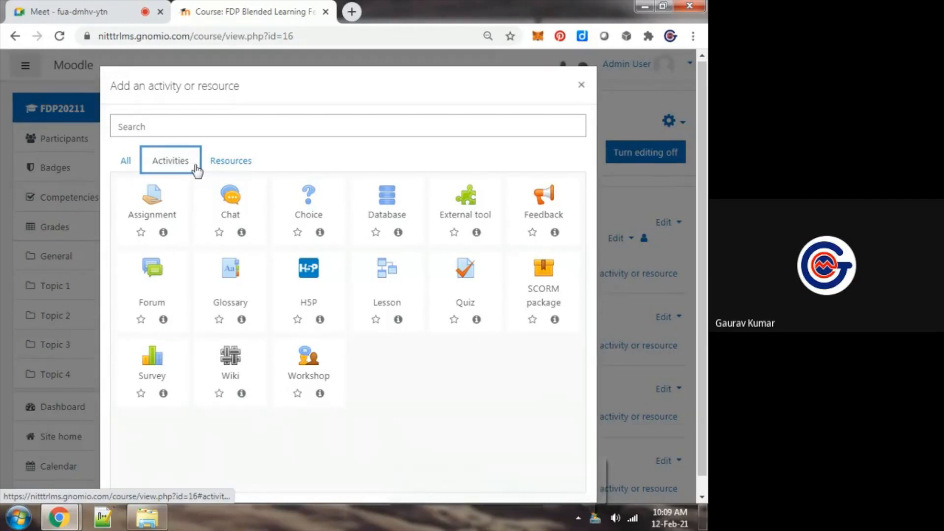
click(294, 149)
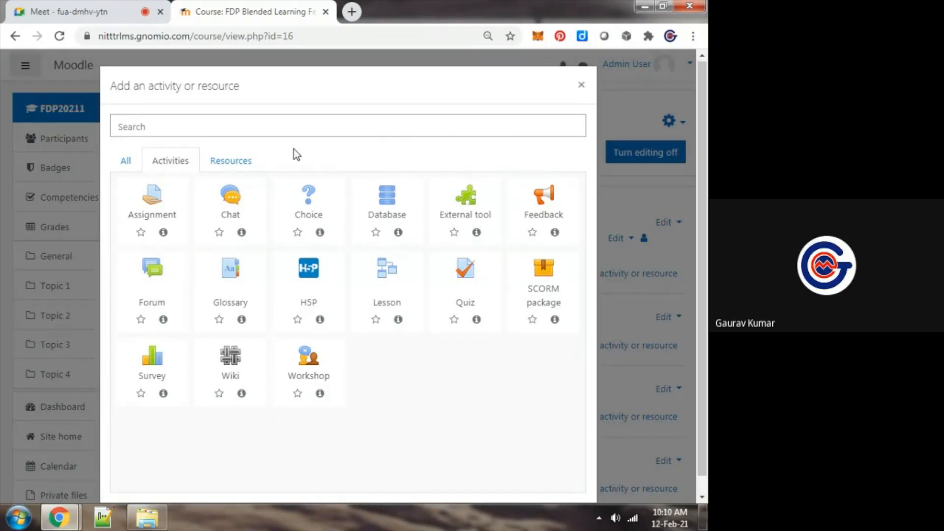
Check the Google Meet call and the system volume control, and return to the Moodle course
key(ctrl+shift+Tab)
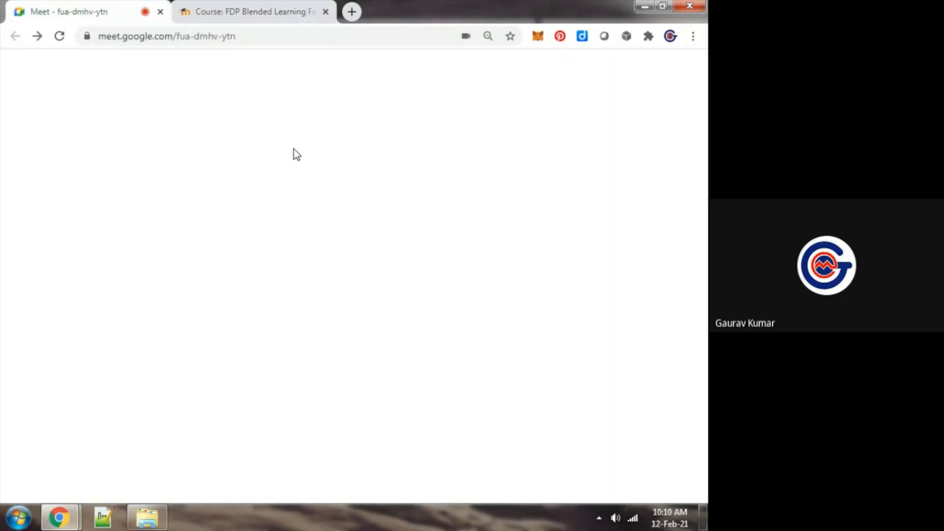
click(253, 12)
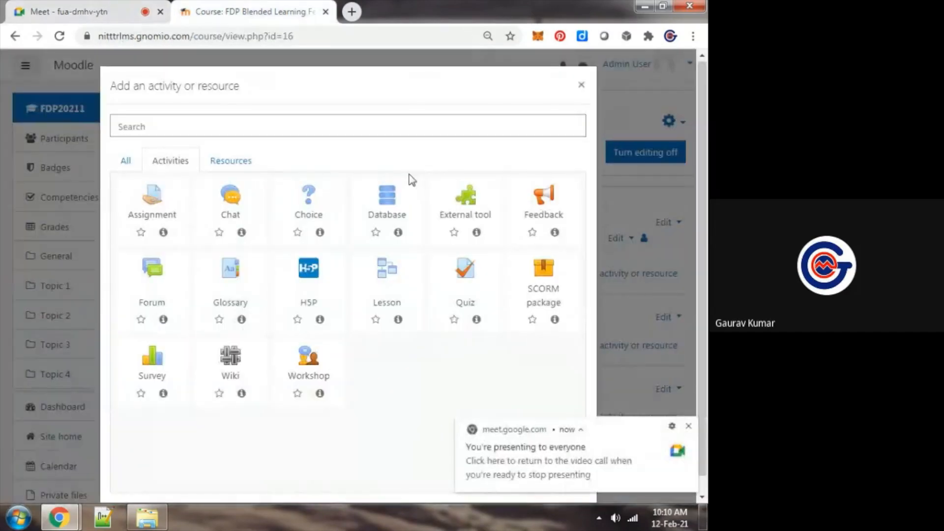
click(555, 450)
key(ctrl+Tab)
click(615, 518)
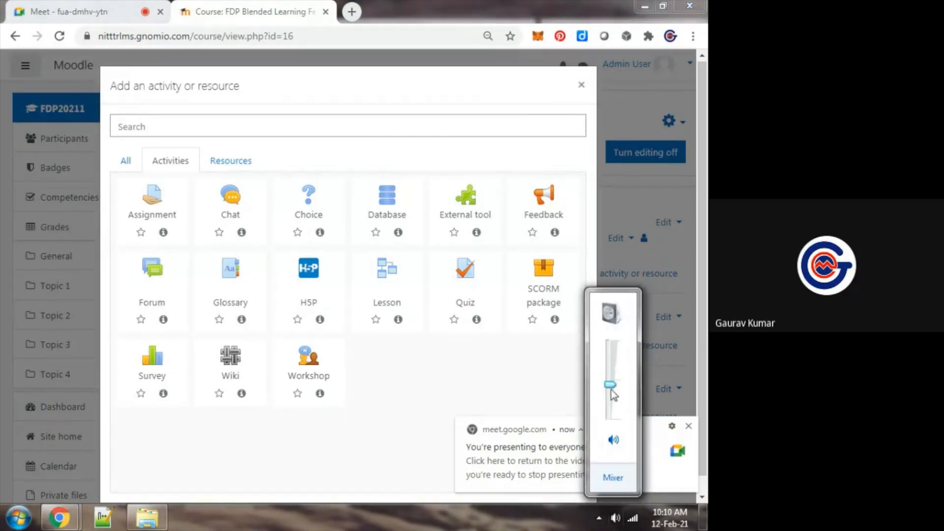
click(527, 375)
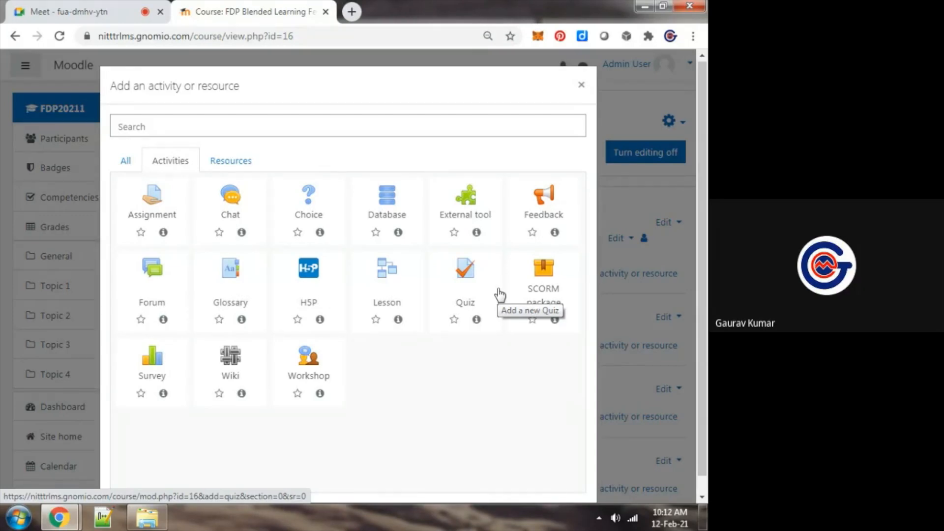
Compare the available resource types with the activity types in the chooser
click(215, 169)
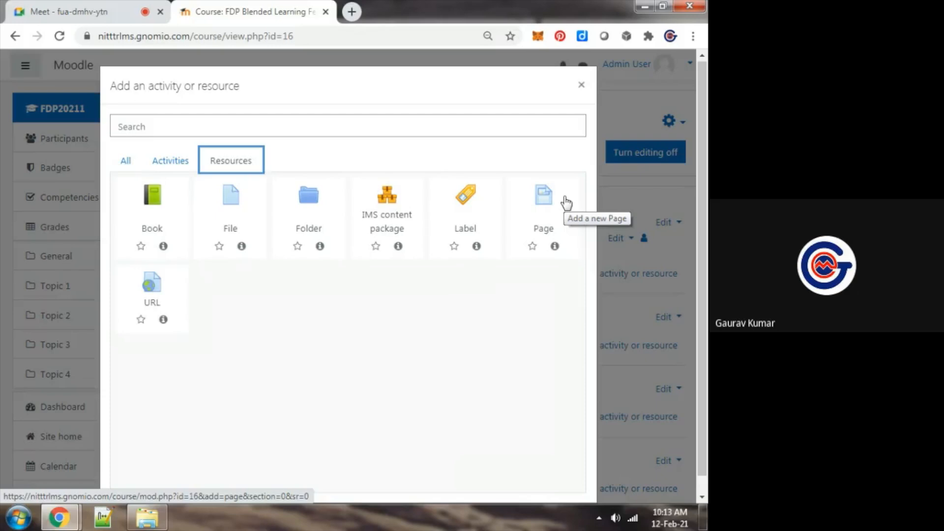
click(162, 169)
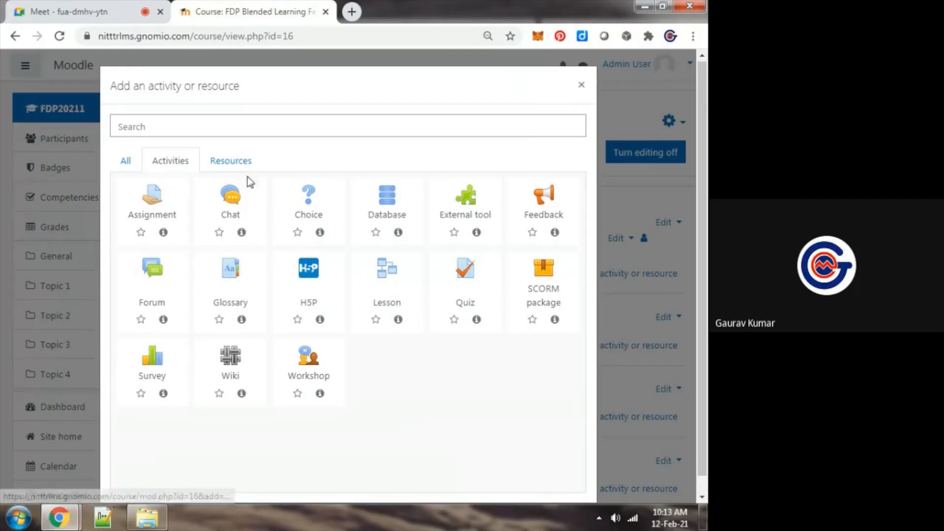
click(226, 163)
click(183, 166)
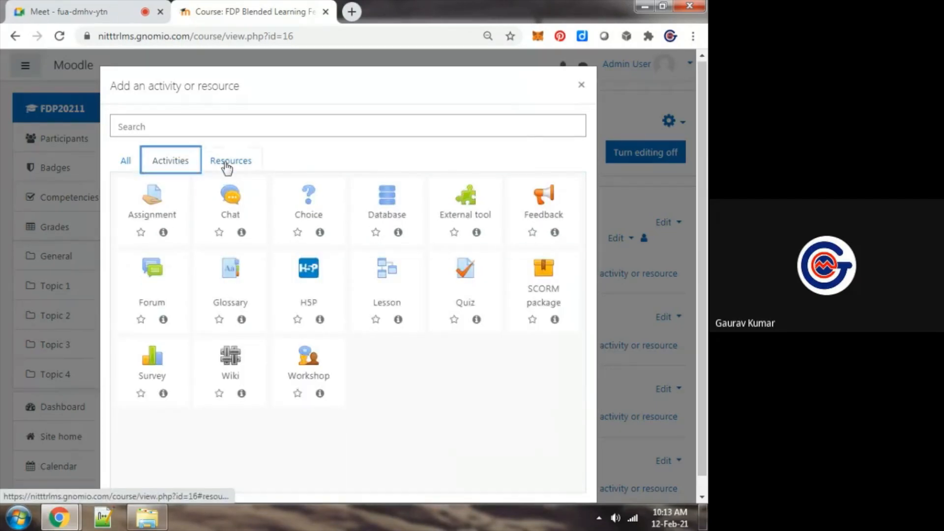
click(227, 167)
click(185, 167)
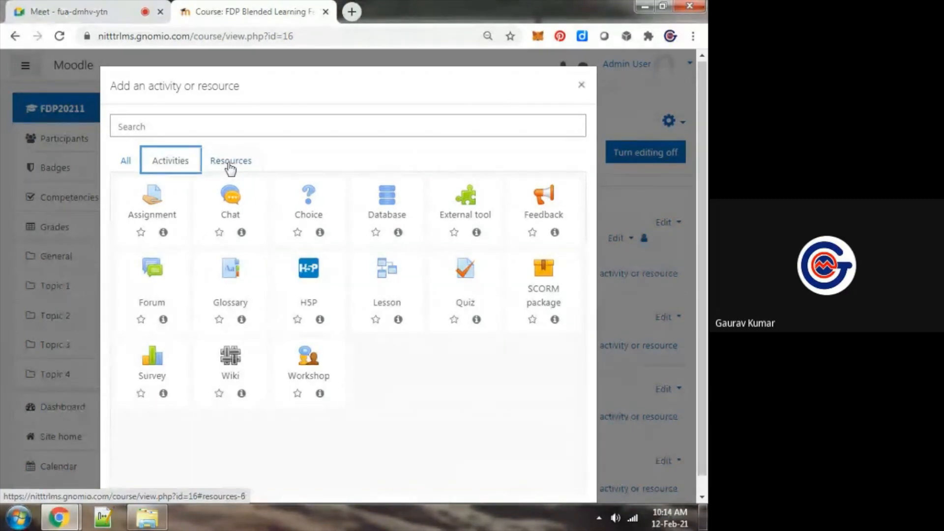
click(407, 379)
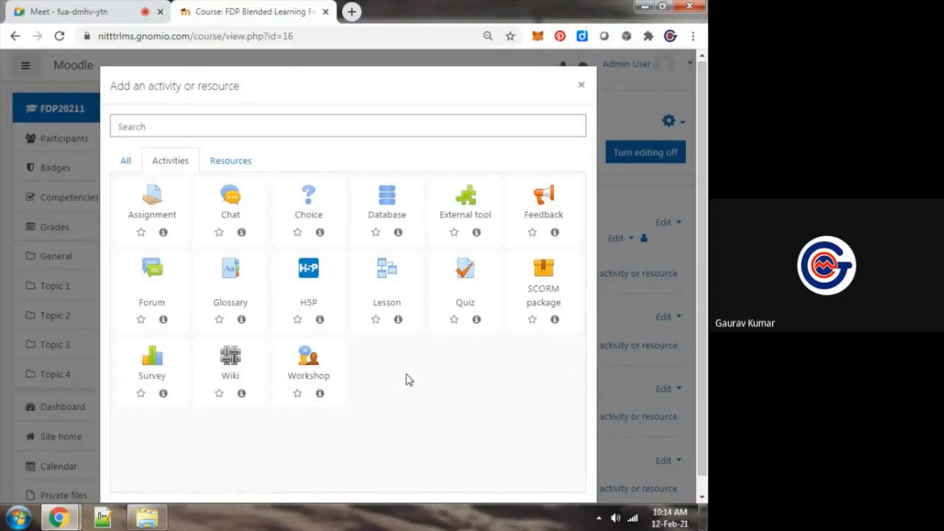
Read the chat messages in the Google Meet call and return to the Moodle activity chooser
key(ctrl+Tab)
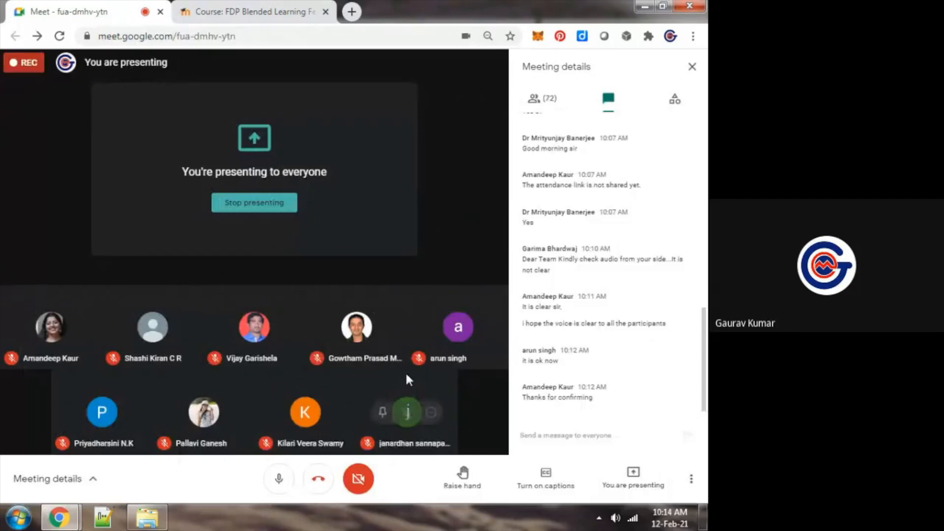
key(ctrl+Tab)
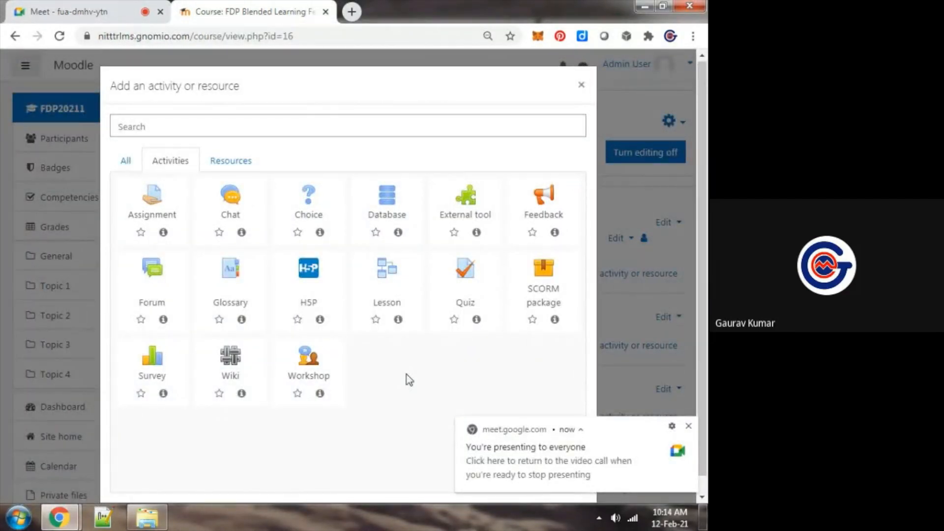
Add a new Page resource to the general section and name it "View this Video"
click(230, 158)
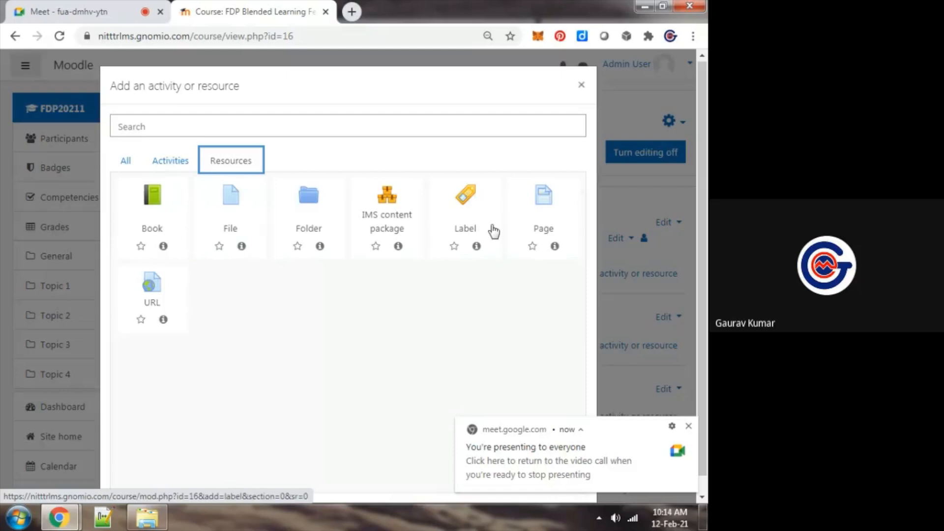
click(556, 209)
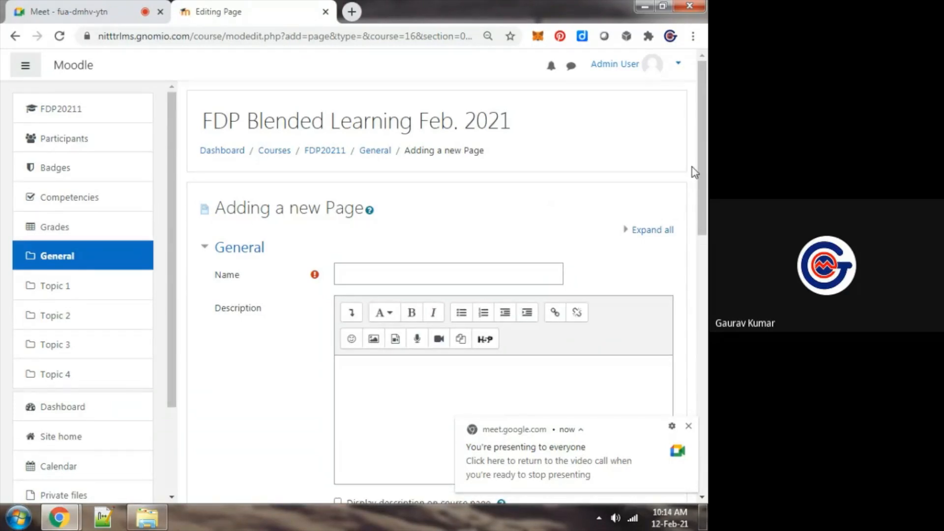
click(449, 276)
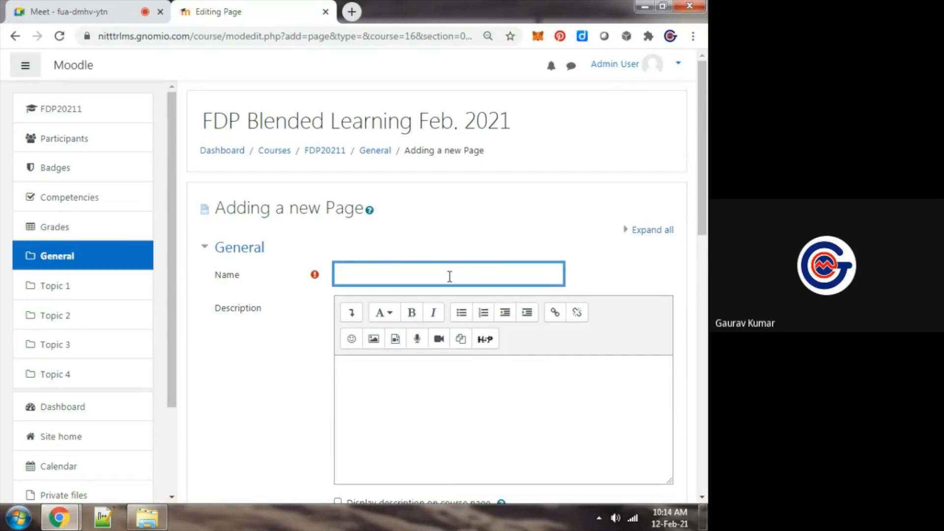
text(View this Video)
Enter "View this Video on Machine Learning" as the page content, followed by a new line
drag(704, 147, 707, 317)
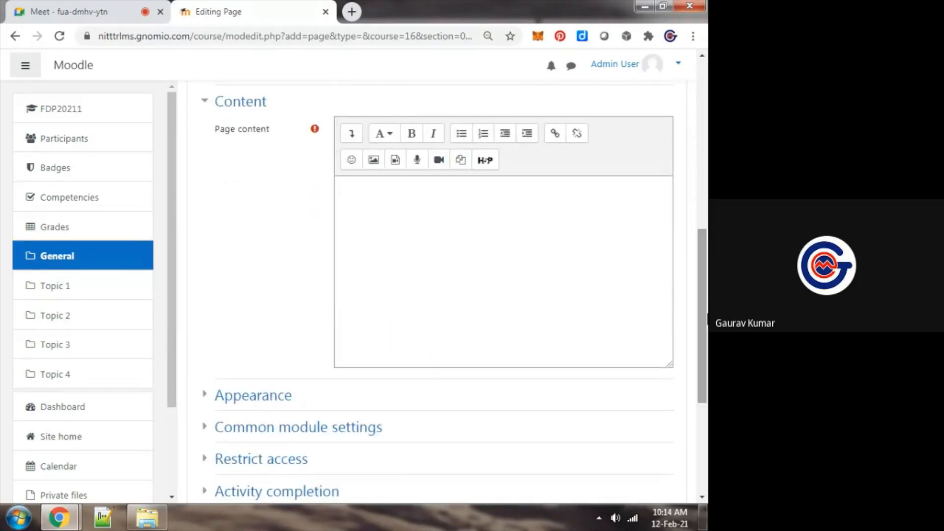
click(570, 255)
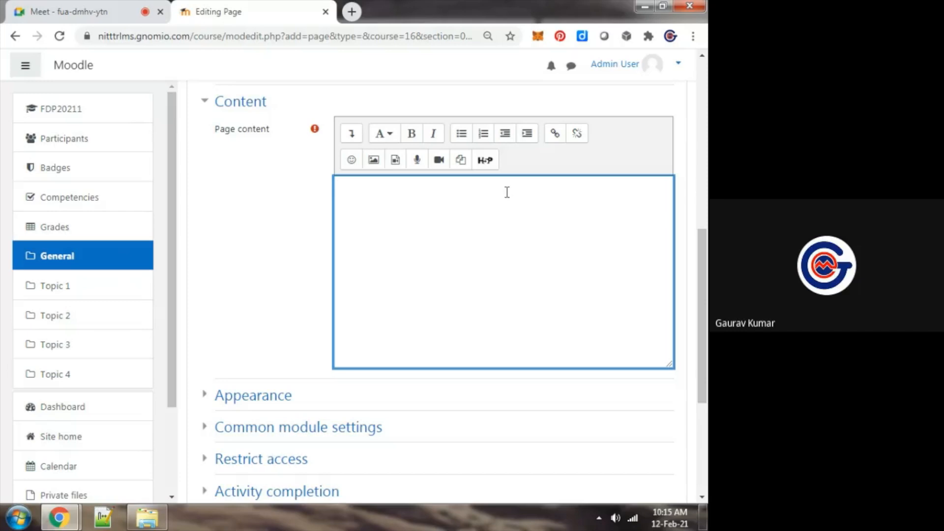
text(View this Video on M)
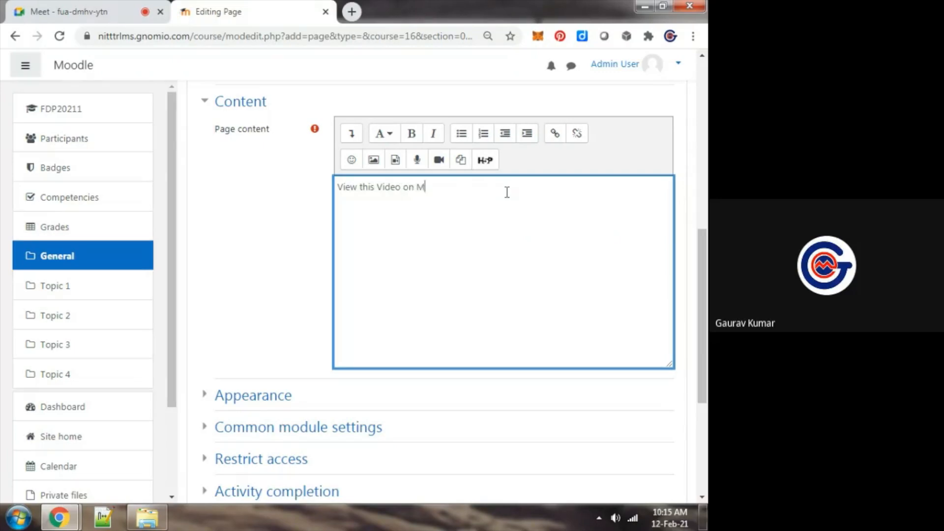
text(achine Learning)
key(Return)
Make the page content text bold and italic, and apply the Heading (large) style to it
key(ctrl+a)
key(ctrl+b)
key(ctrl+i)
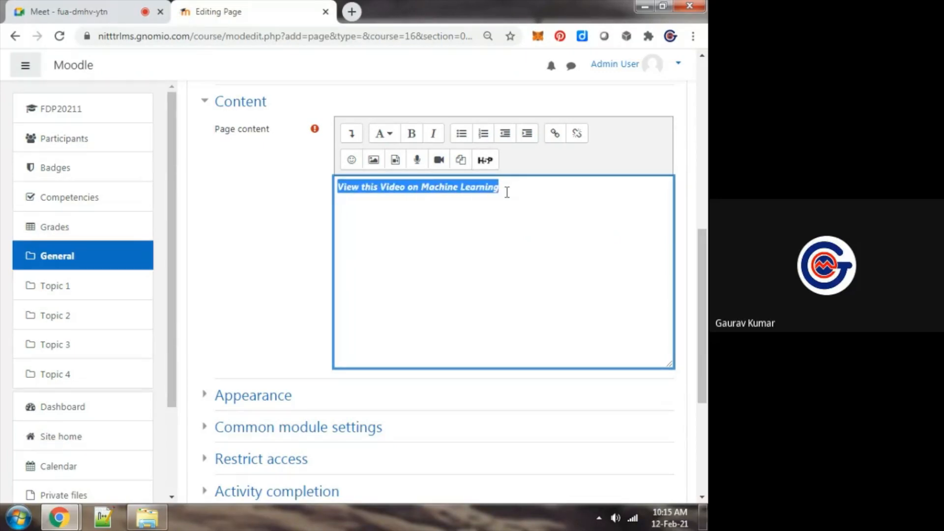
click(381, 136)
click(400, 156)
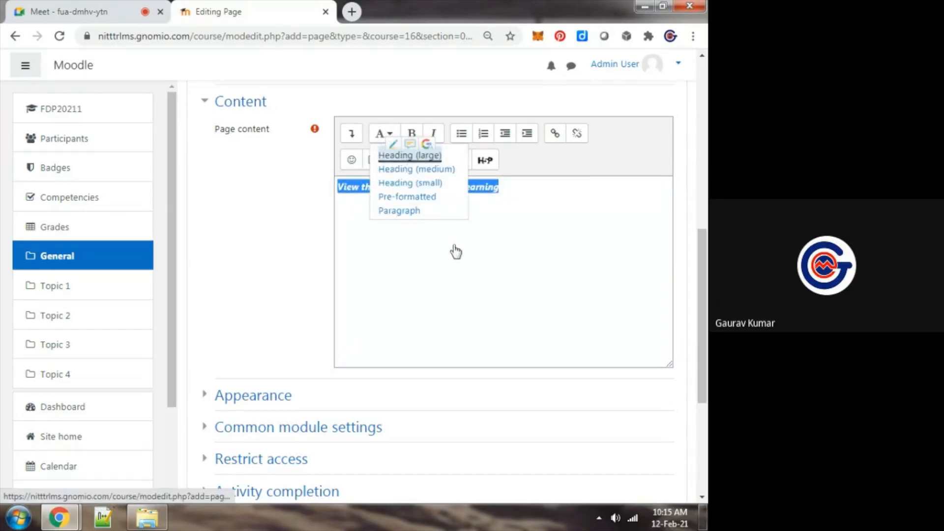
click(509, 223)
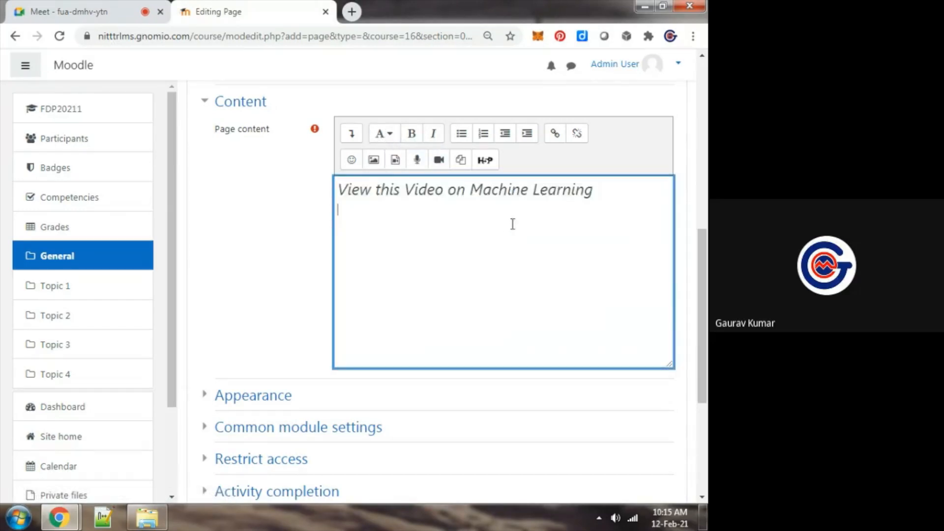
key(ctrl+a)
click(555, 221)
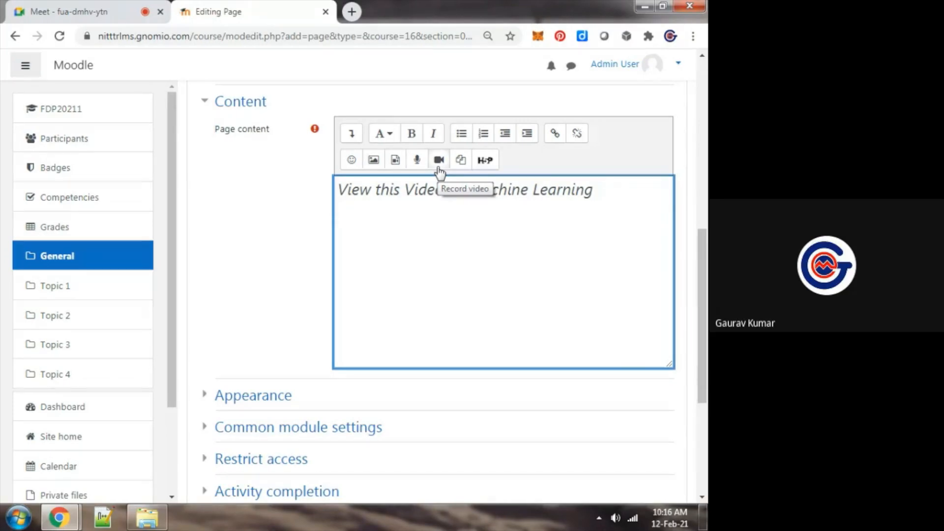
Start inserting a video into the page content by its source URL
click(394, 170)
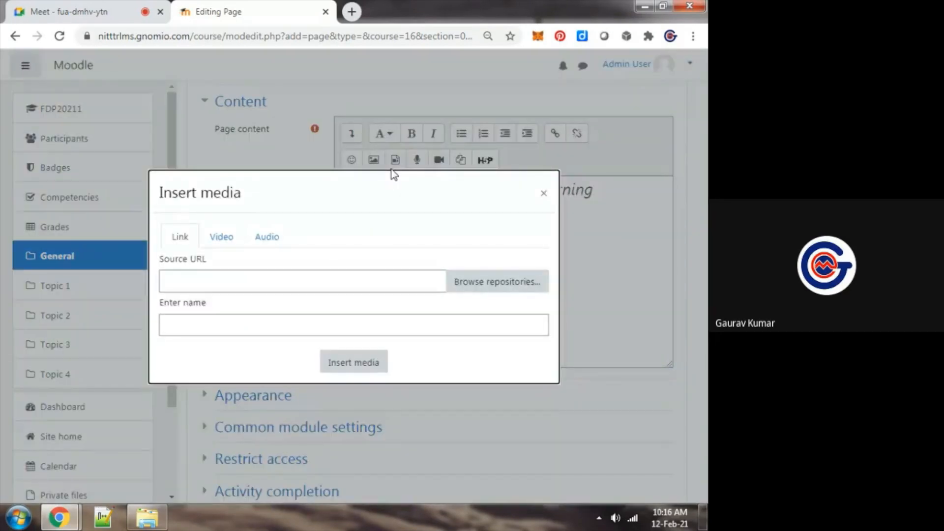
click(253, 285)
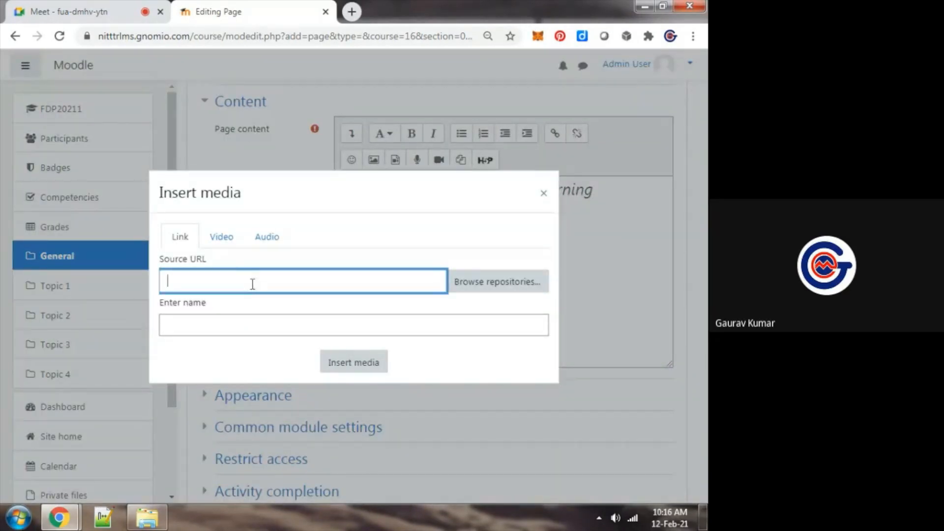
click(222, 237)
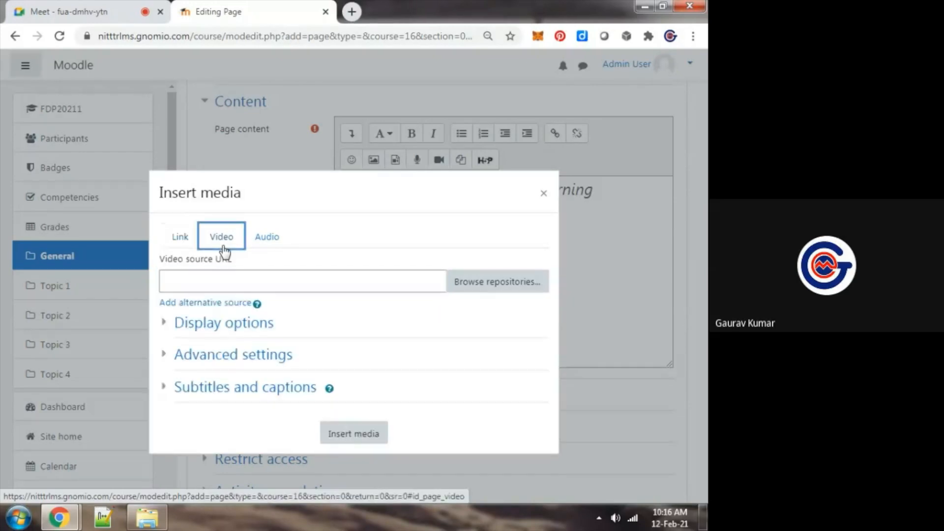
click(239, 281)
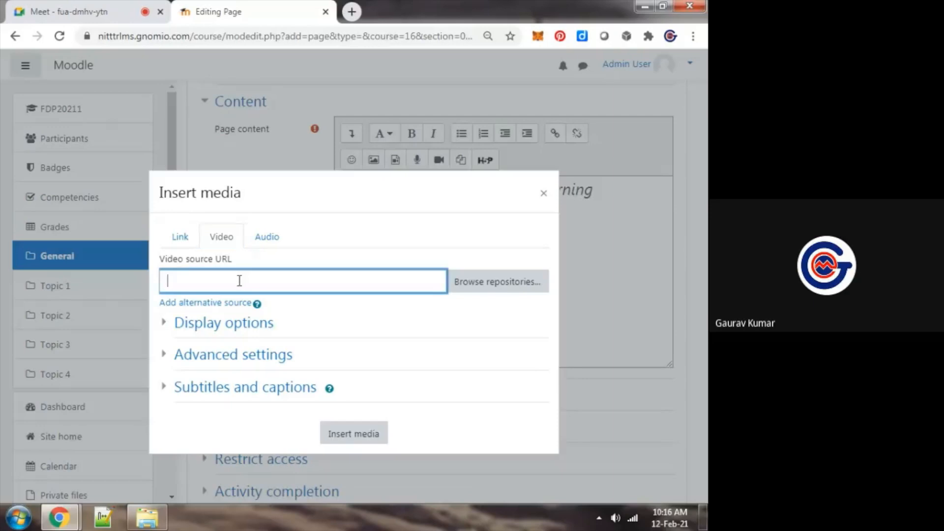
key(ctrl+Tab)
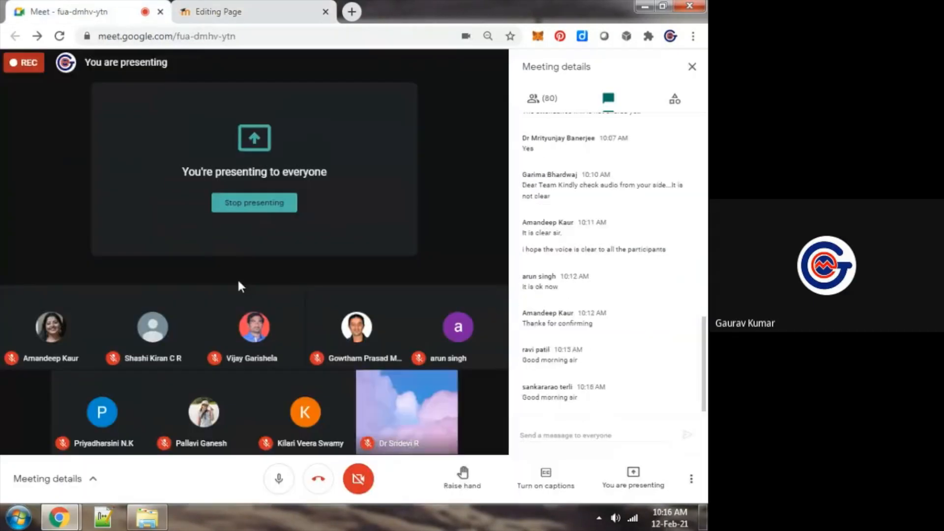
key(ctrl+Tab)
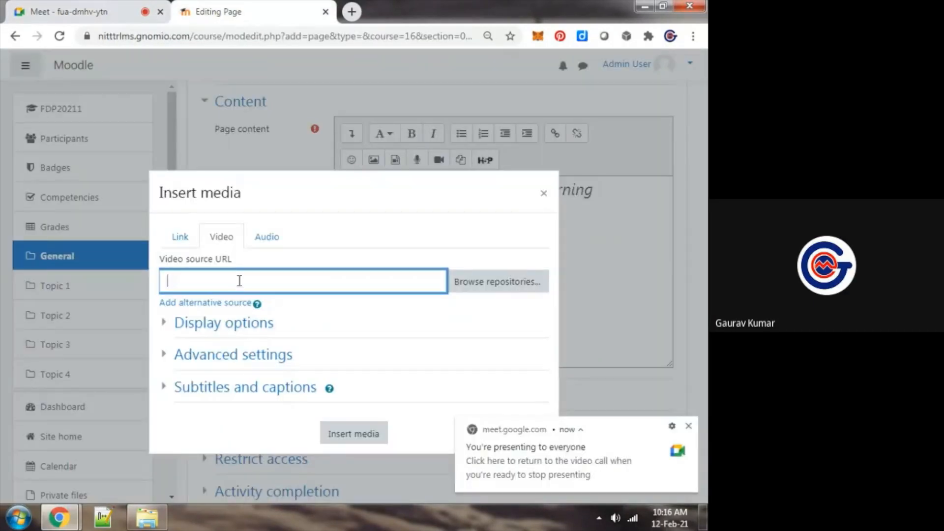
Search YouTube for "machine learning" in a new browser tab
key(ctrl+t)
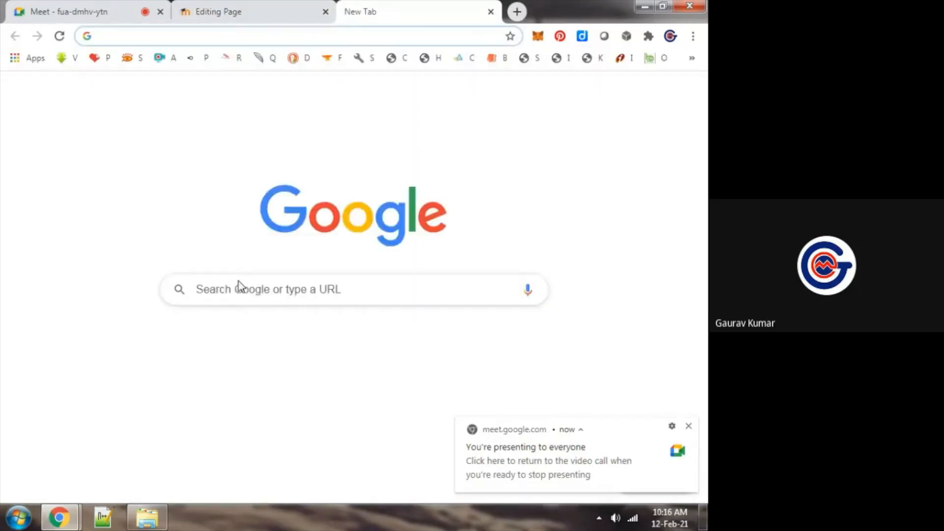
text(youtube.com)
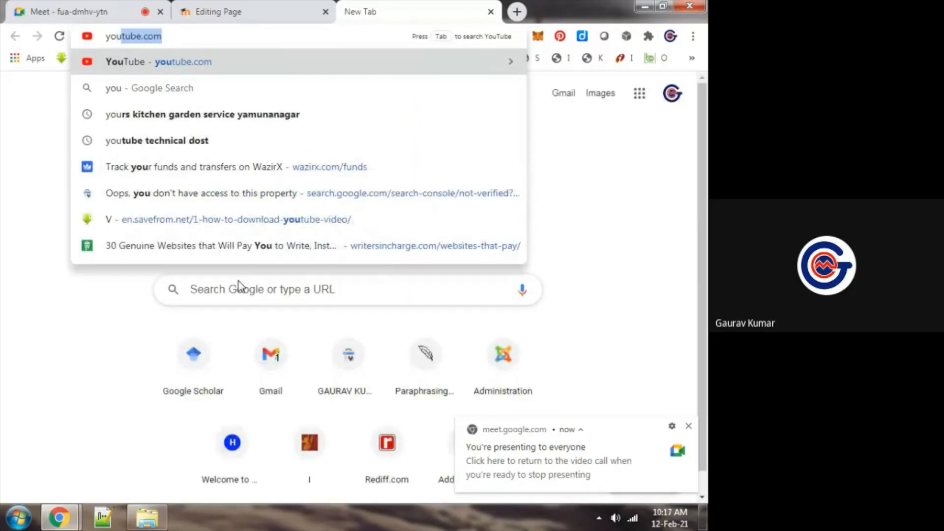
key(Right)
key(Tab)
text(machi)
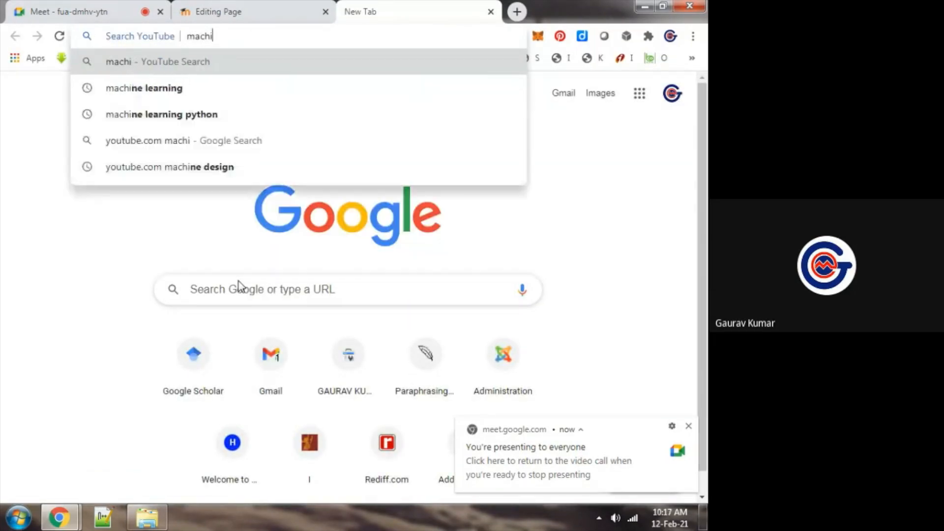
text(ne learning)
key(Return)
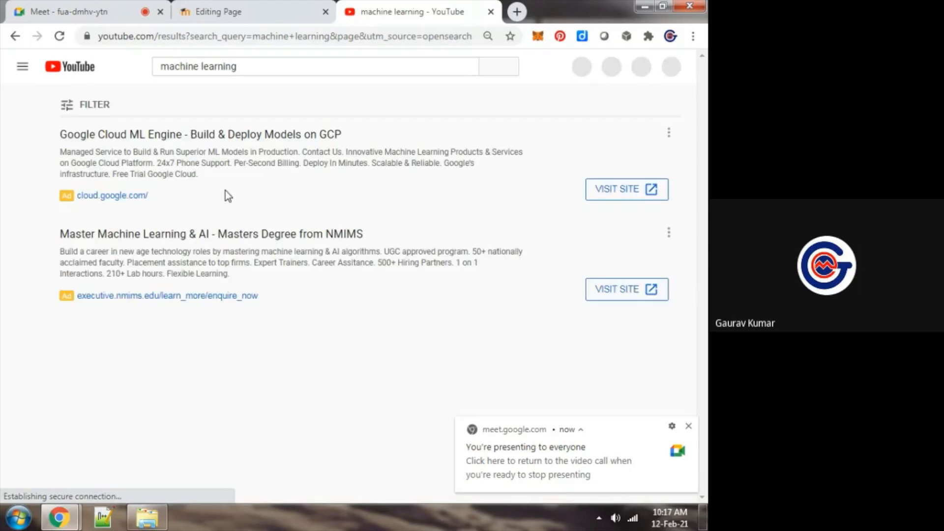
Copy the link of the "Python and Machine Learning Bootcamp: Machine Learning Project" video and paste it as the video source URL in Moodle
drag(702, 79, 702, 159)
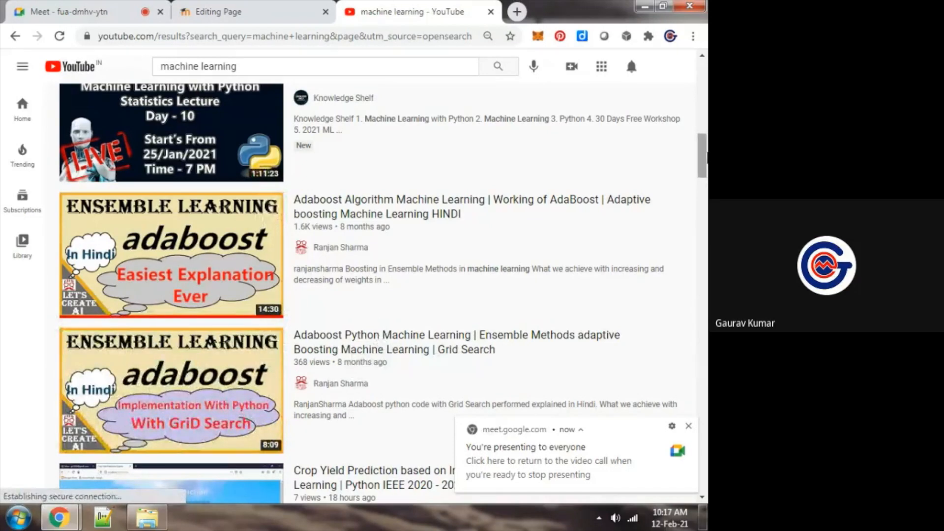
scroll(399, 196, up, 1)
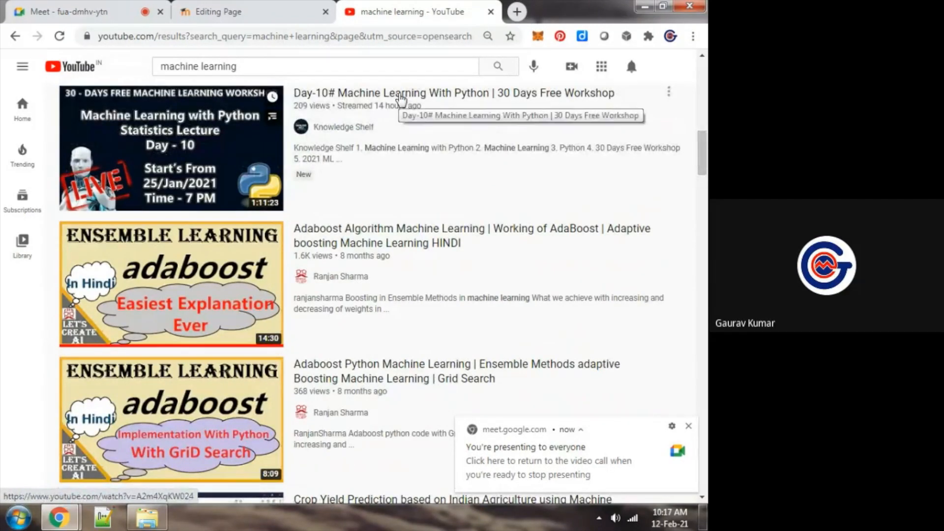
drag(702, 153, 705, 212)
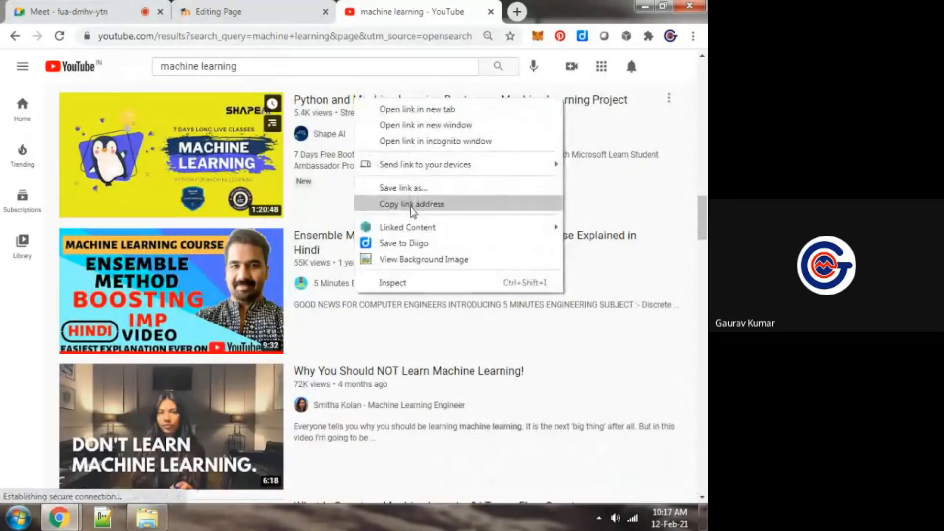
click(412, 204)
click(233, 7)
key(ctrl+v)
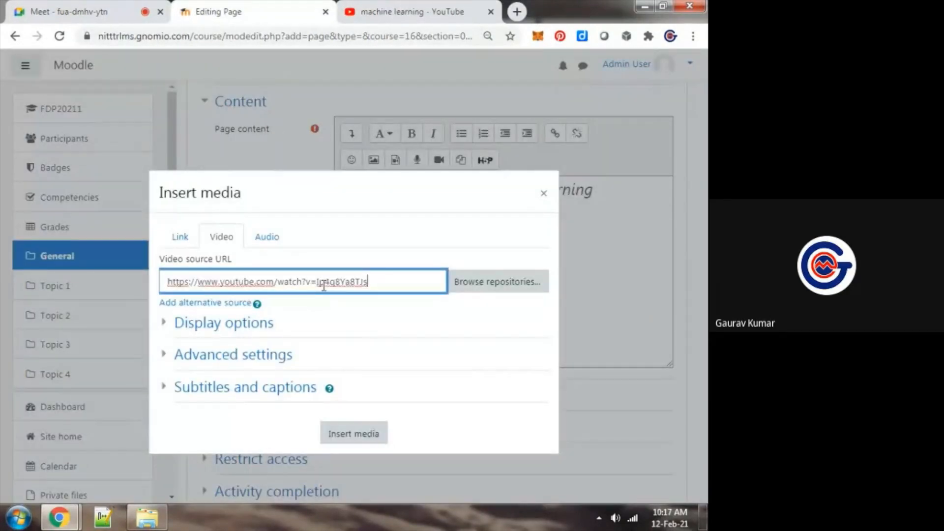
Insert the linked video into the page content and close the YouTube results tab
click(412, 330)
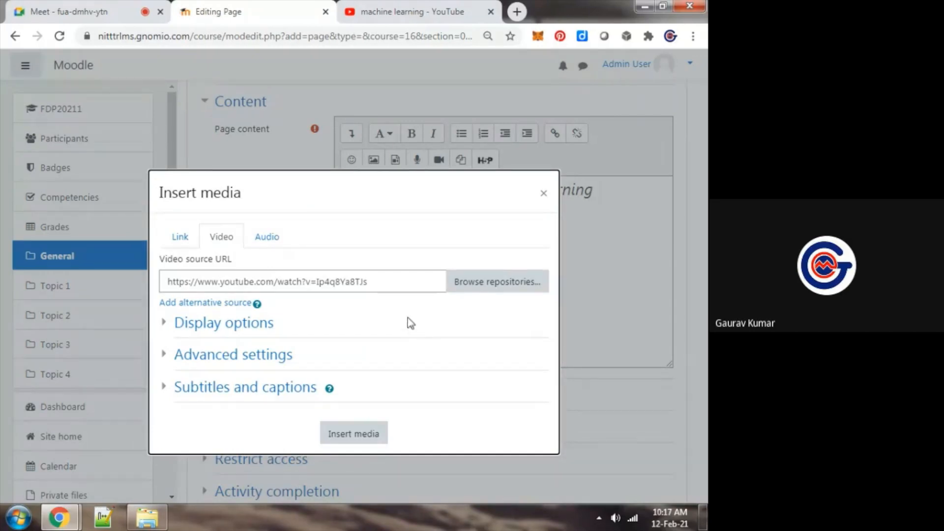
click(405, 282)
click(405, 247)
click(361, 434)
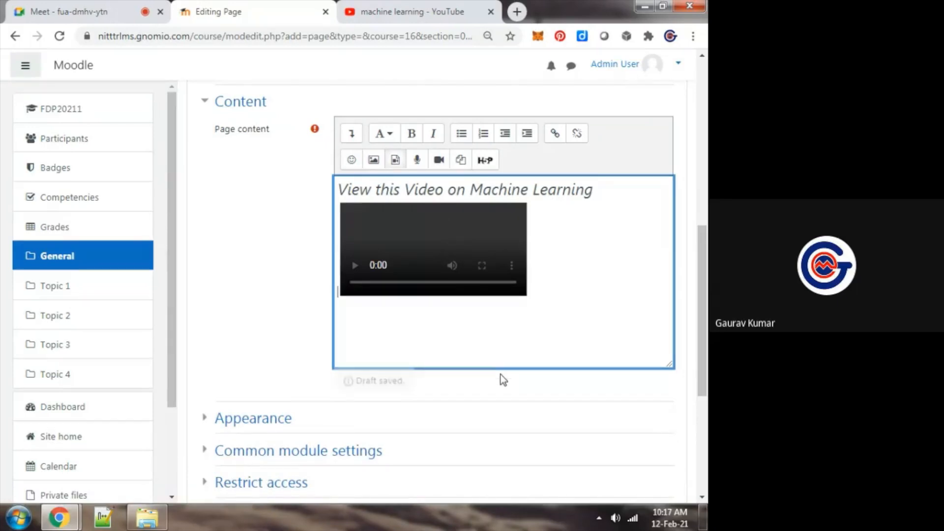
key(ctrl+Tab)
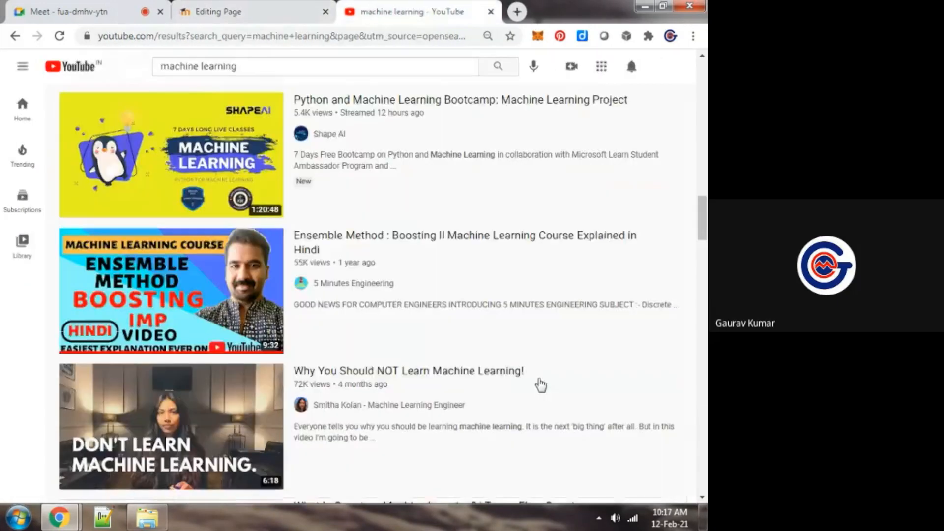
key(ctrl+w)
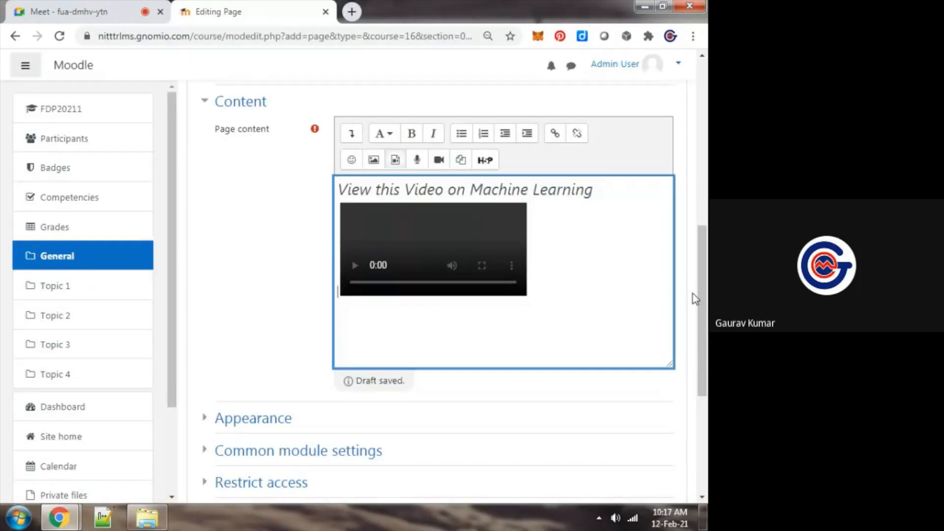
Save and display the "View this Video" page, waiting for the browser page to respond
drag(701, 294, 706, 393)
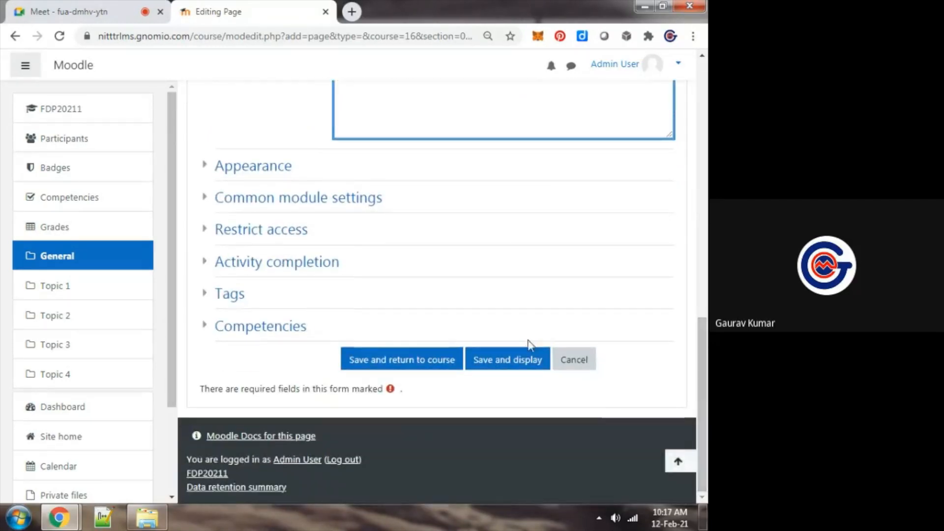
click(513, 358)
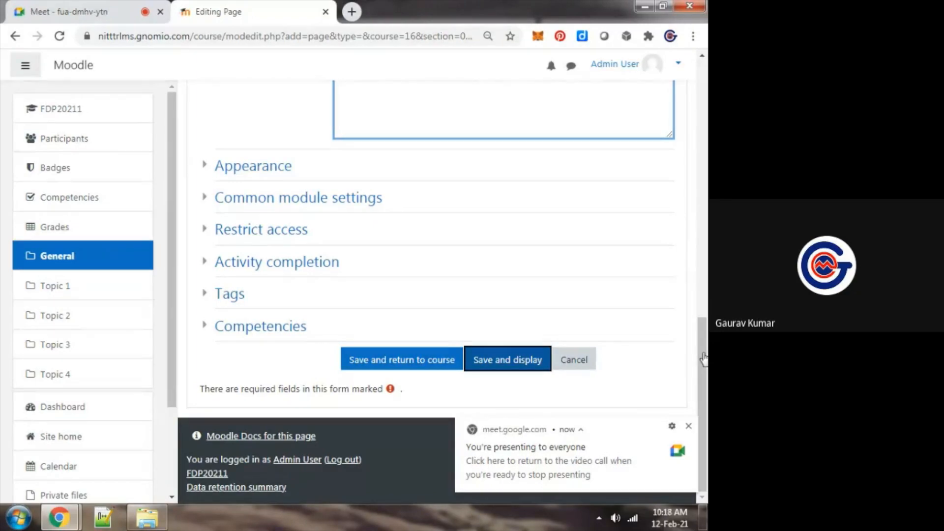
drag(704, 359, 706, 175)
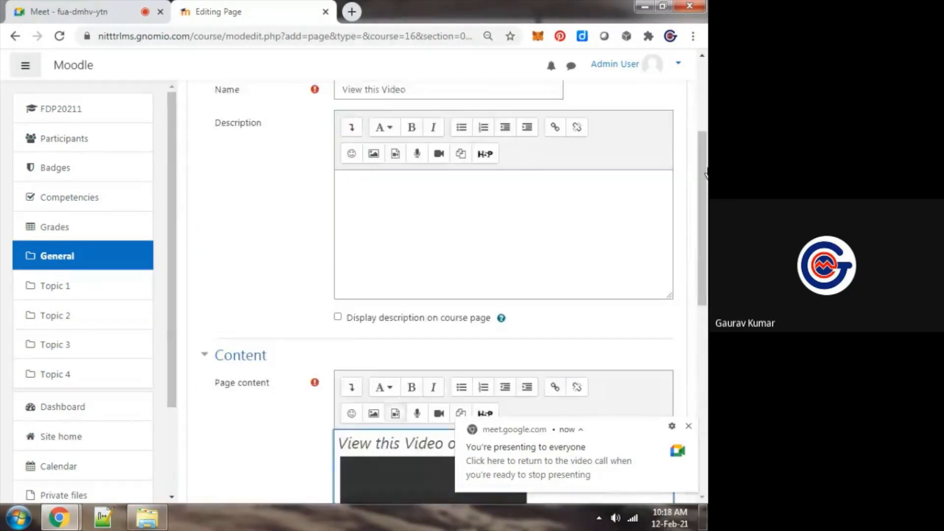
scroll(706, 175, down, 10)
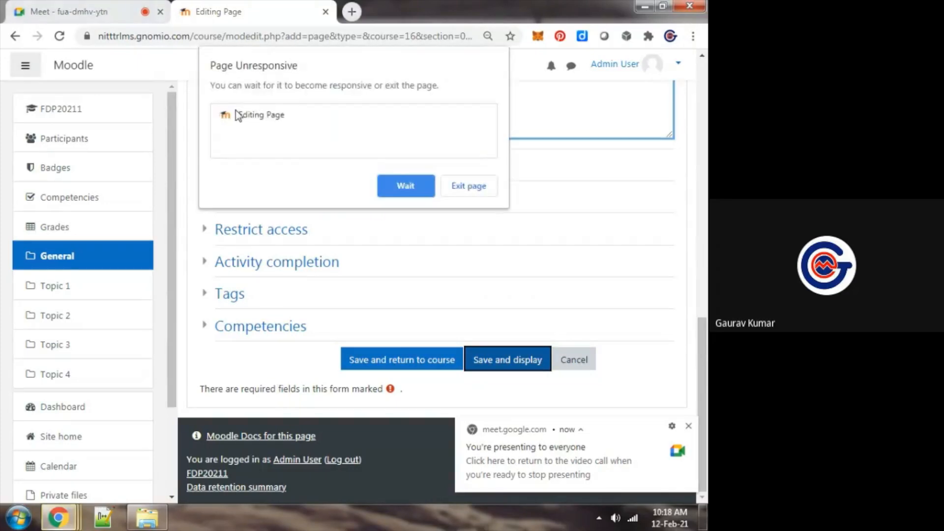
click(426, 192)
scroll(704, 181, up, 8)
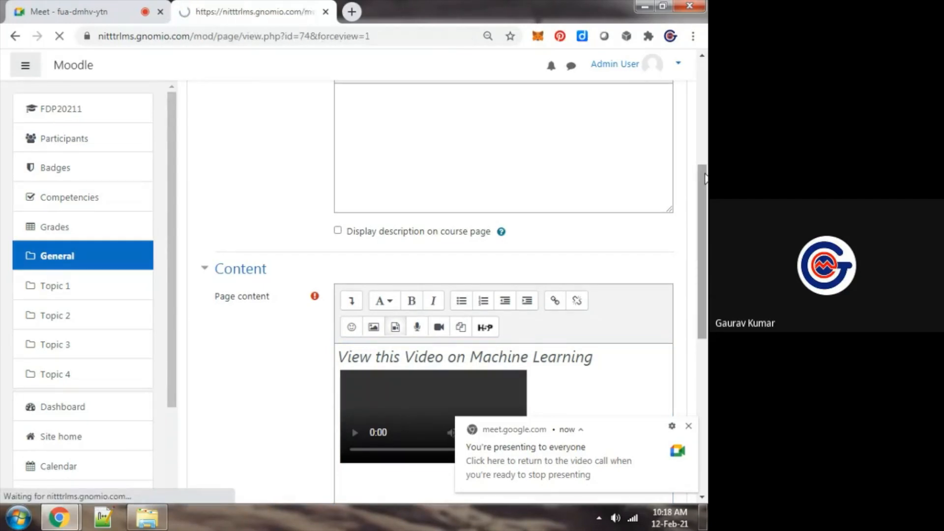
Check the Google Meet call and examine the embedded video on the saved "View this Video" page
click(585, 457)
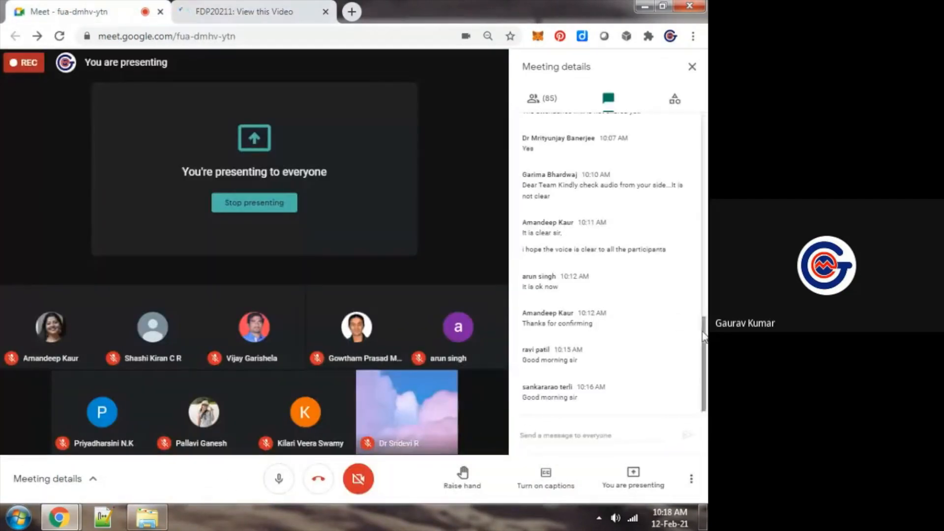
key(ctrl+Tab)
drag(705, 204, 707, 330)
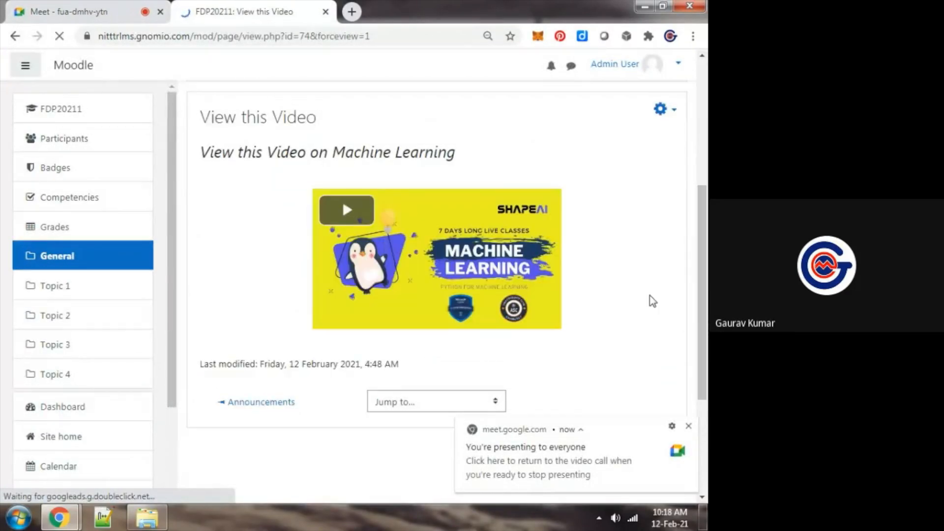
key(ctrl+Tab)
key(ctrl+Tab)
key(ctrl+Tab)
key(ctrl+Tab)
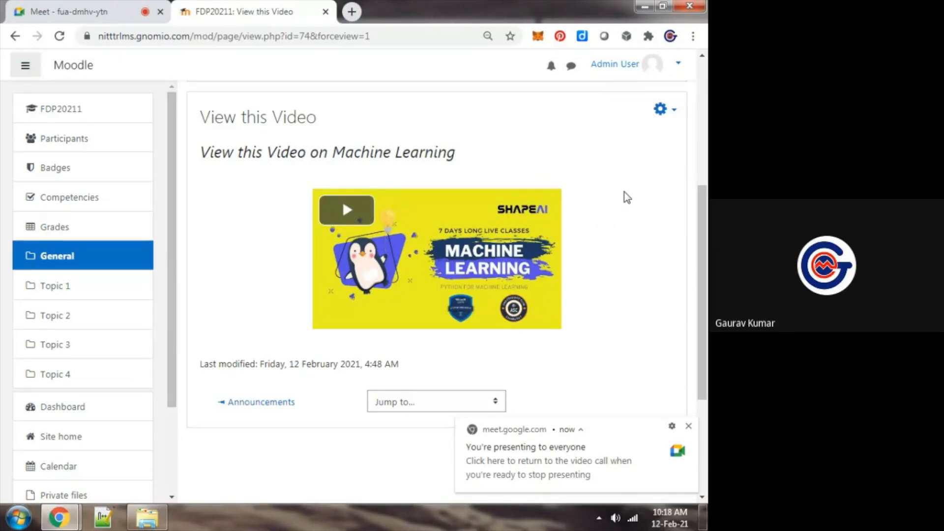
key(ctrl+Tab)
key(ctrl+Tab)
Return from the "View this Video" page to the FDP20211 course page
scroll(234, 167, up, 5)
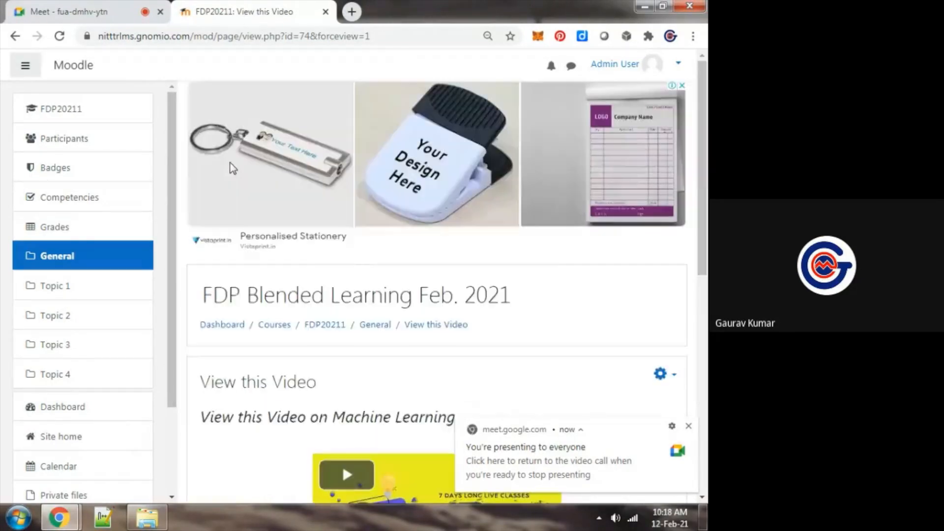
click(315, 327)
click(18, 38)
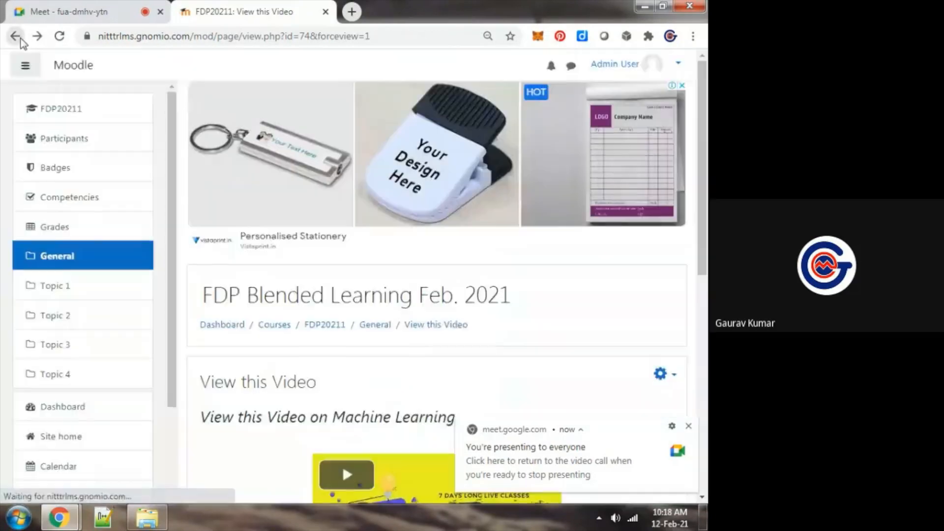
scroll(422, 219, down, 2)
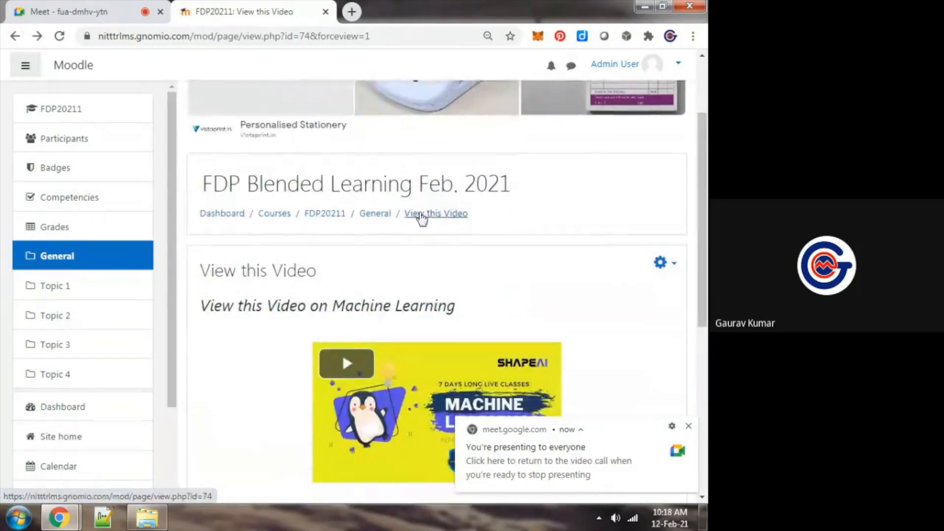
click(327, 215)
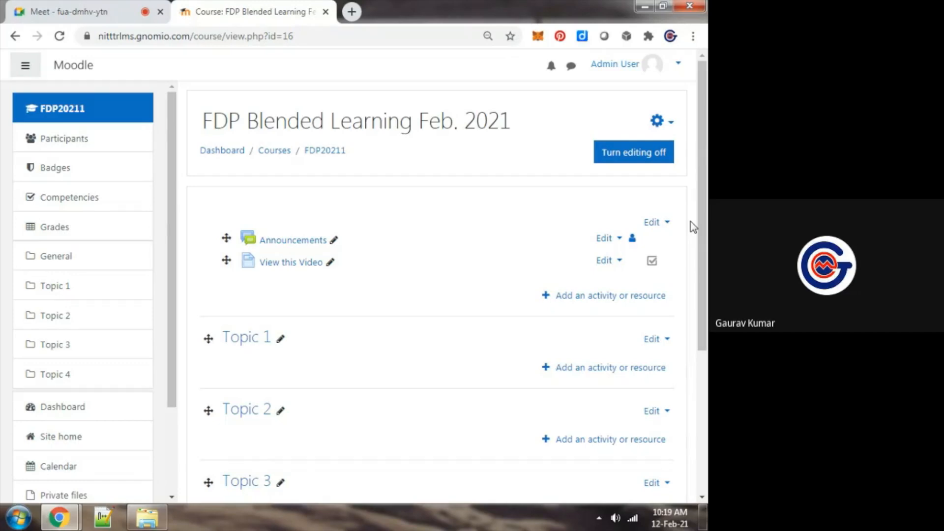
Add a new File resource to the general section and name it "Download Lecture Notes"
click(599, 296)
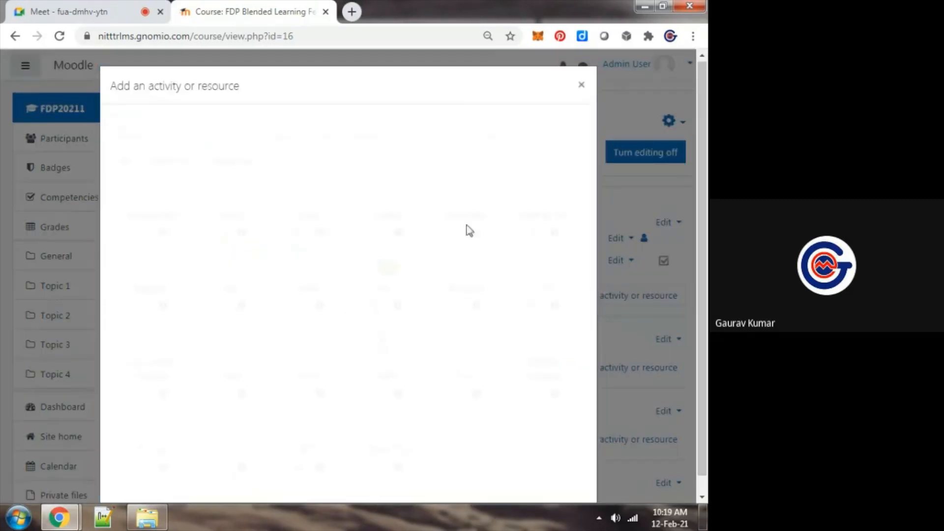
click(219, 166)
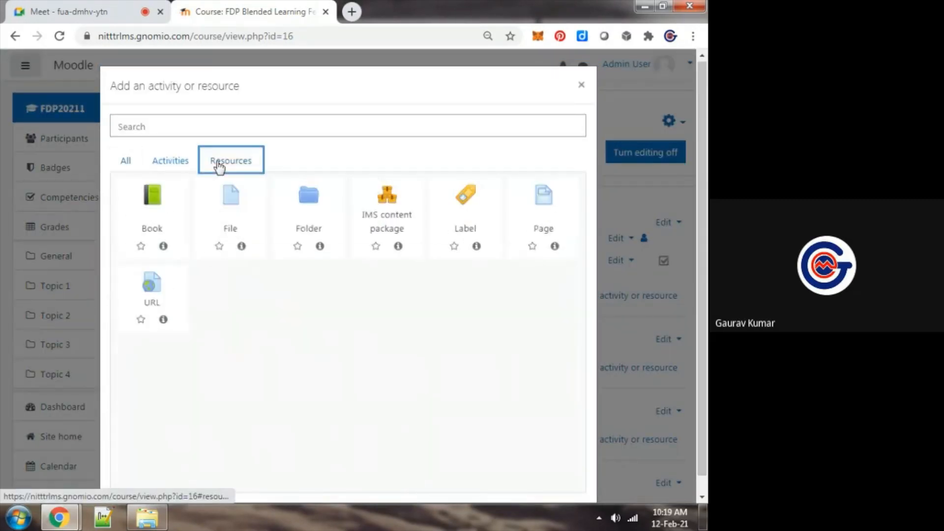
click(240, 207)
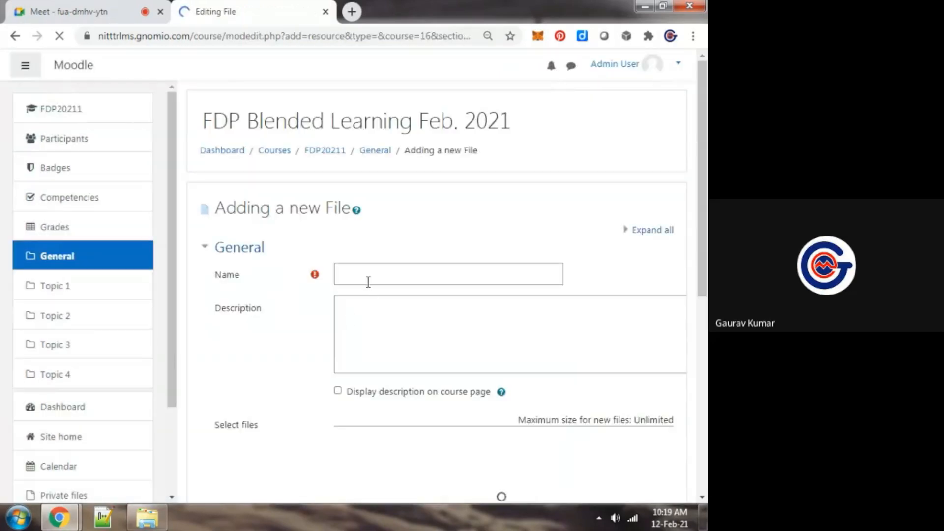
click(368, 280)
text(Downl)
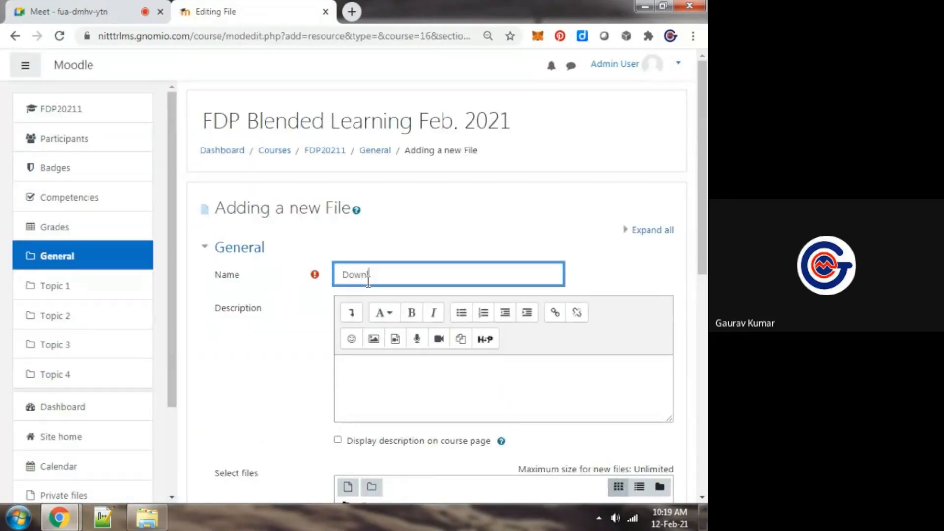
text(oad Lex)
text(ture Notes)
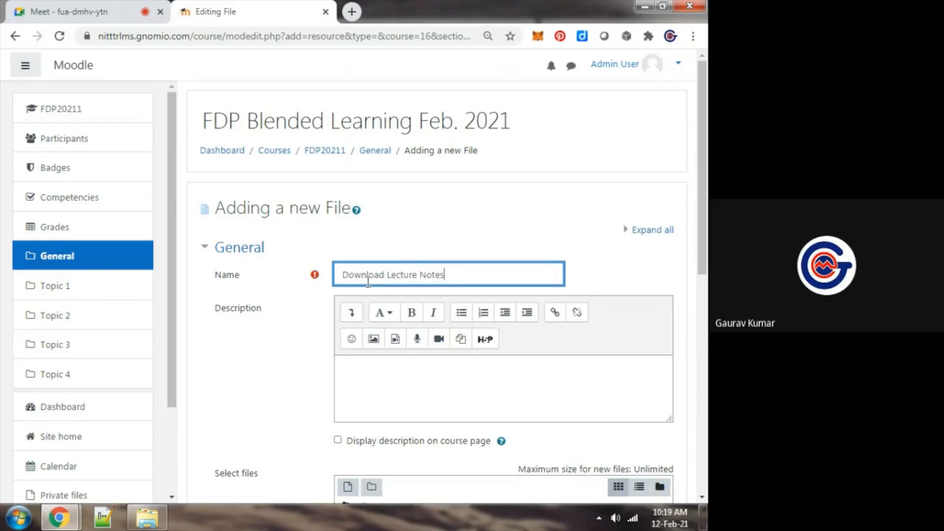
Upload "Machine learning.docx" from the desktop as the file for the new File resource
drag(703, 191, 706, 332)
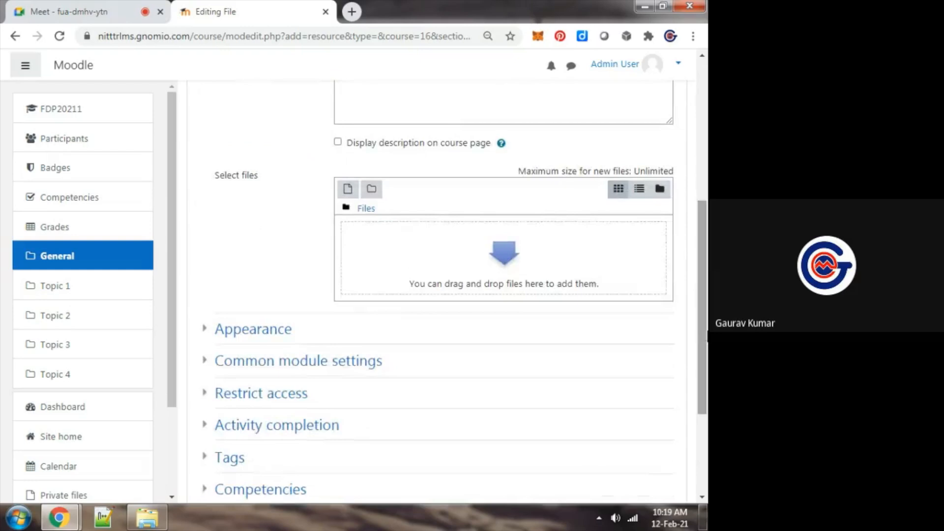
click(515, 252)
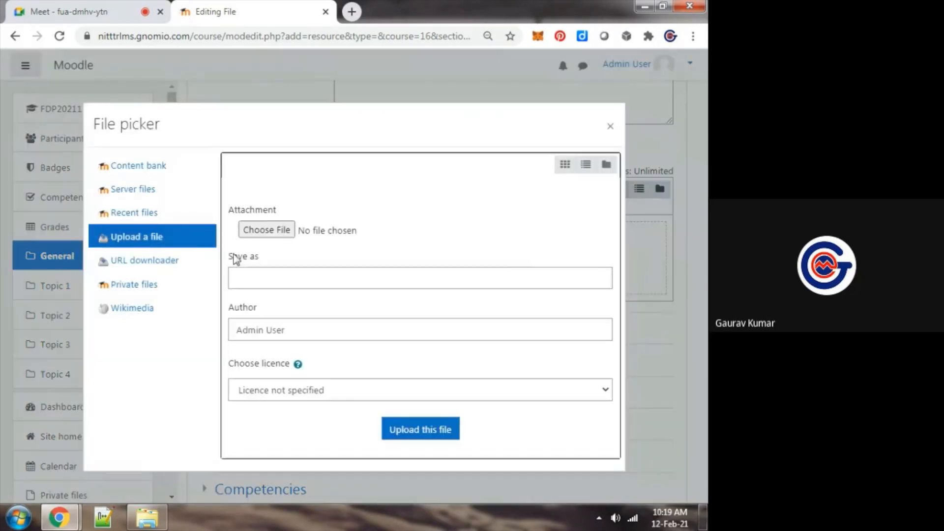
click(267, 234)
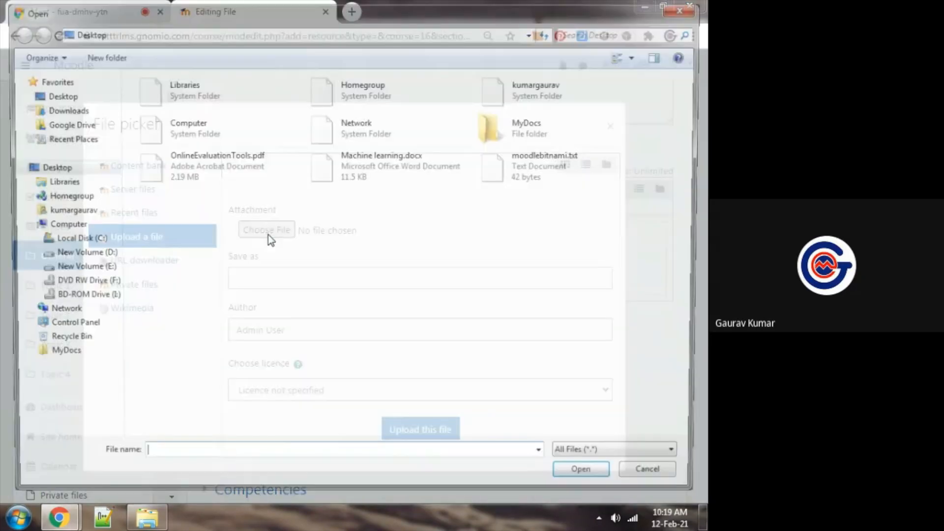
click(371, 157)
double_click(370, 157)
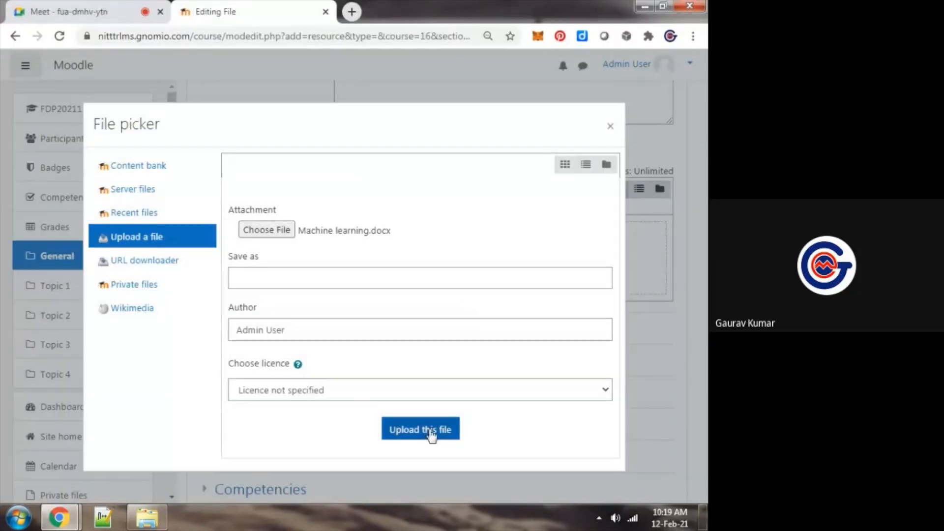
click(467, 415)
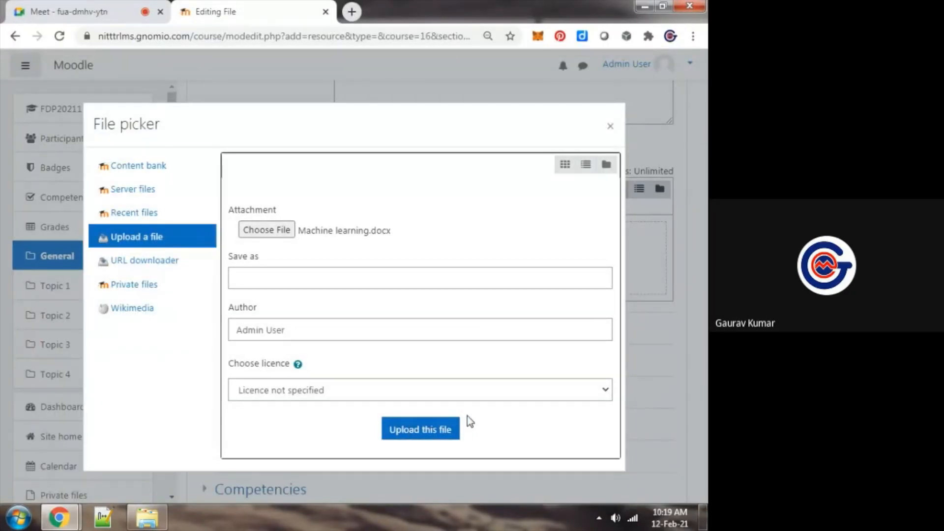
click(438, 431)
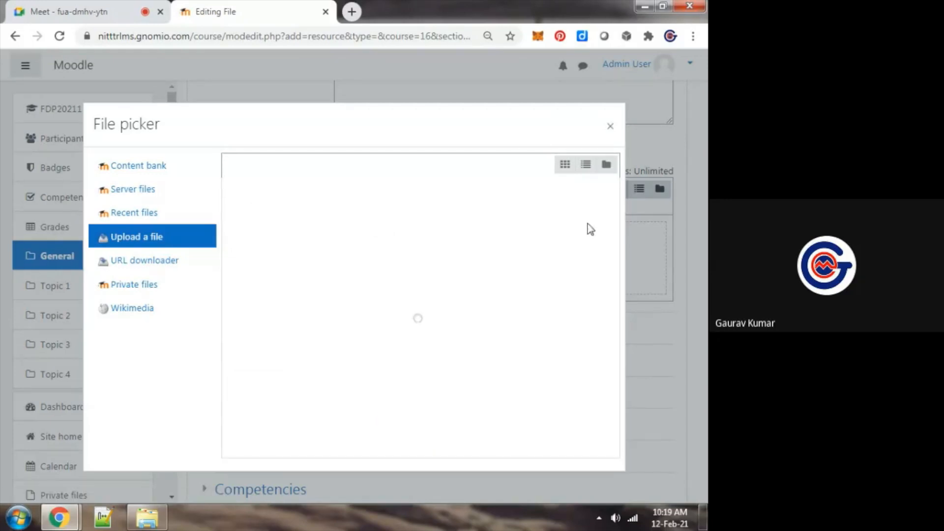
Mute the microphone in the Google Meet call, turn it back on, and return to the Moodle file picker
click(503, 150)
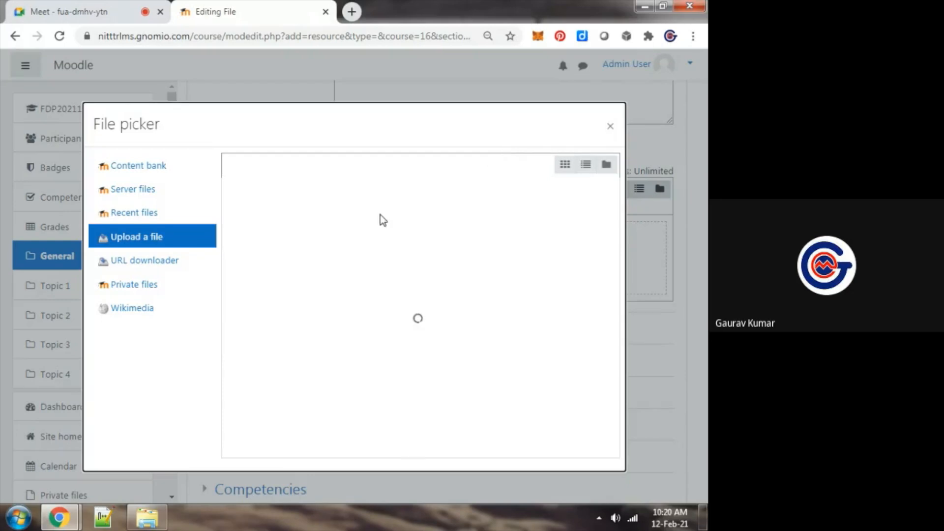
key(ctrl+Tab)
click(277, 480)
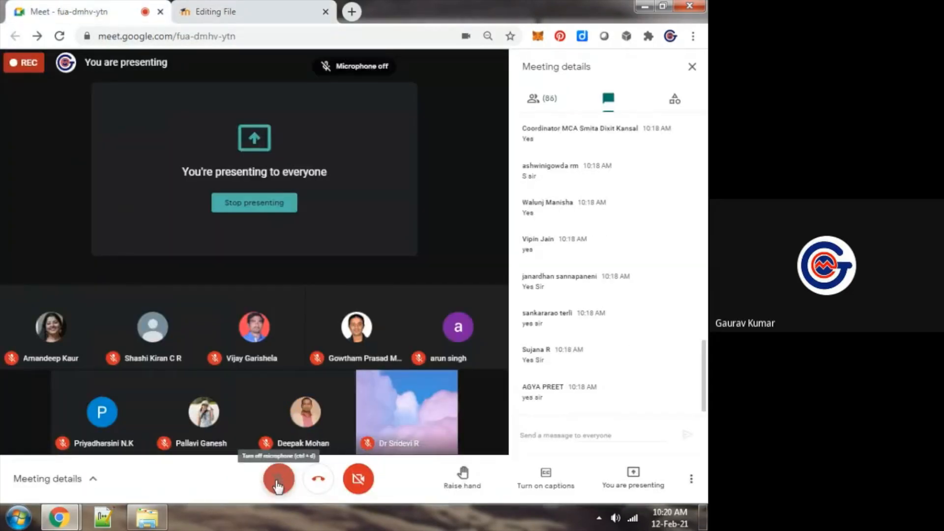
key(ctrl+Tab)
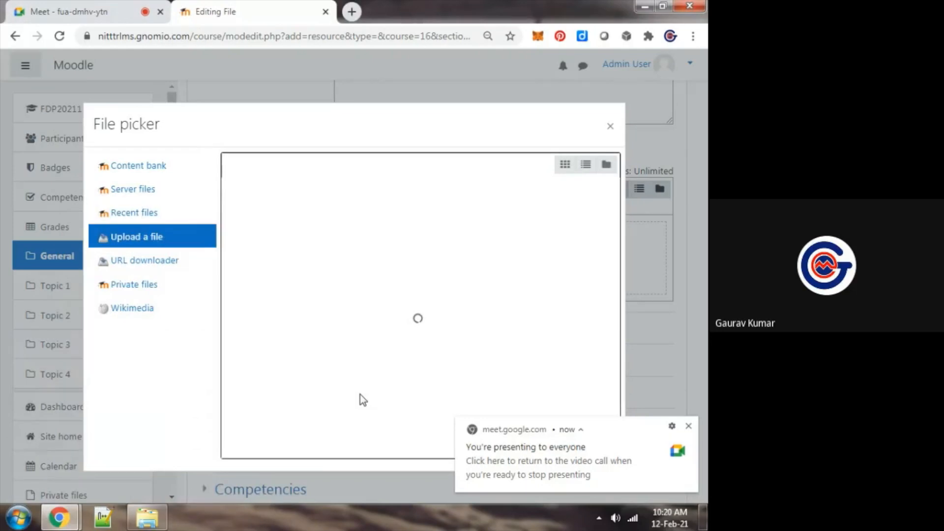
key(ctrl+Tab)
click(278, 479)
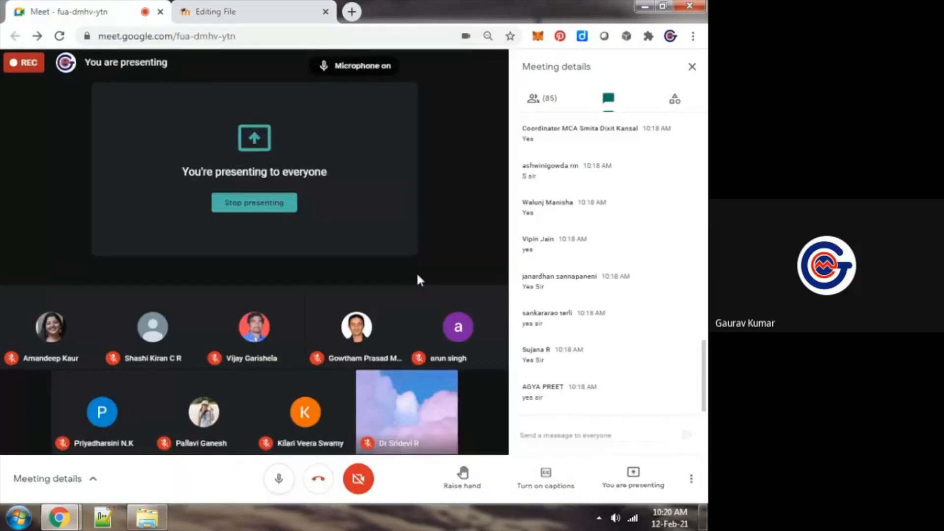
key(ctrl+Tab)
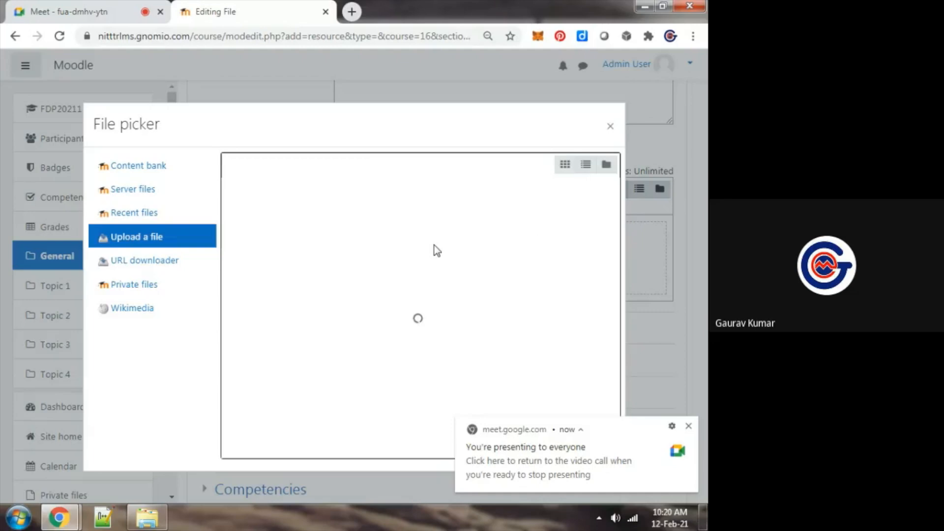
click(353, 149)
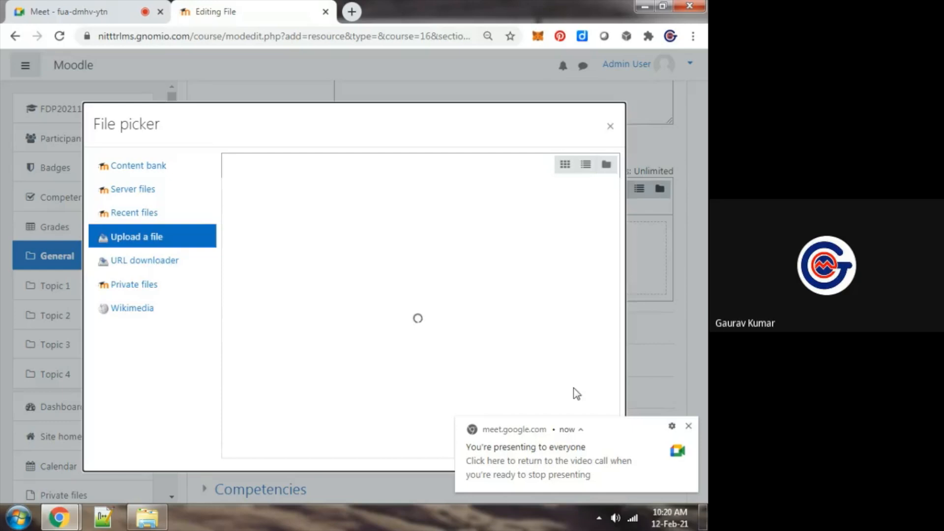
Switch to Google Meet to mute the microphone, then go back to the pending file upload in Moodle
key(ctrl+Tab)
click(285, 480)
key(ctrl+Tab)
key(super+r)
text(d:)
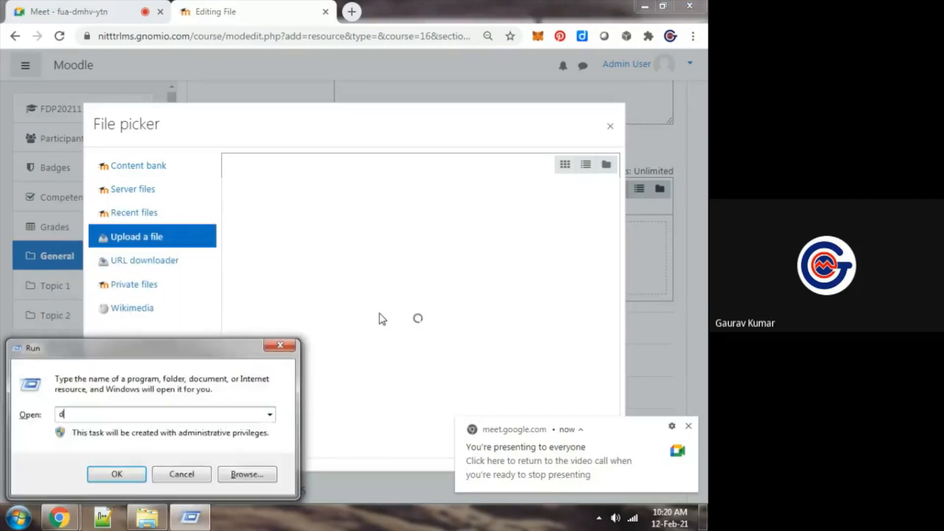
key(Return)
Upload "moodlebitnami.txt" from the desktop as the file for the new File resource, and save and display the resource
click(147, 237)
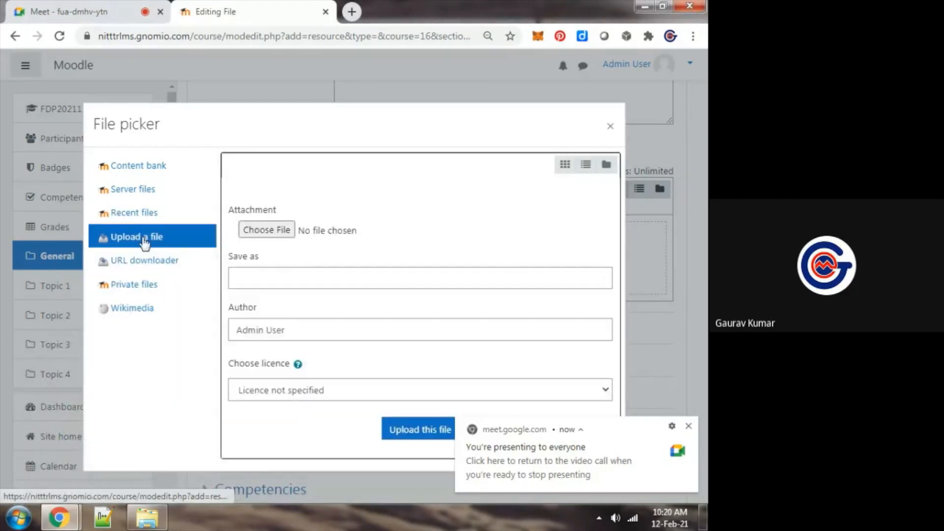
click(268, 230)
double_click(347, 180)
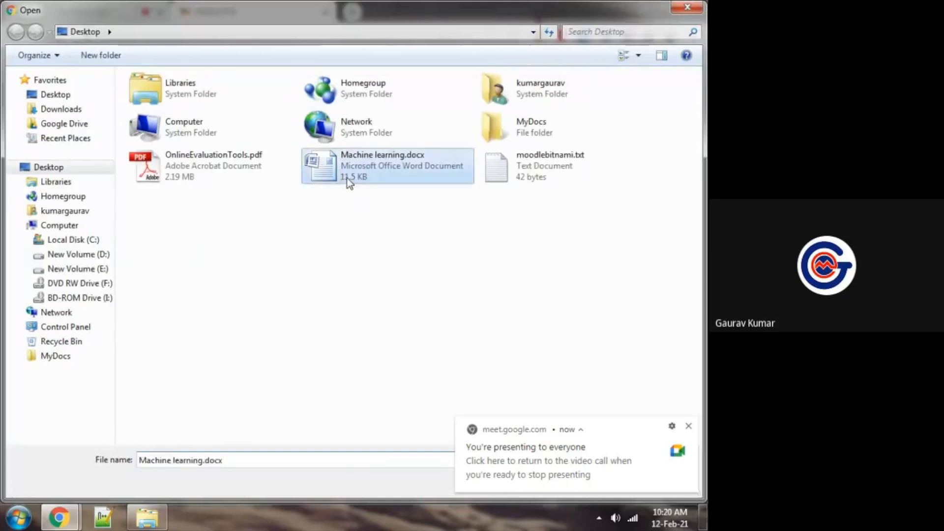
click(266, 230)
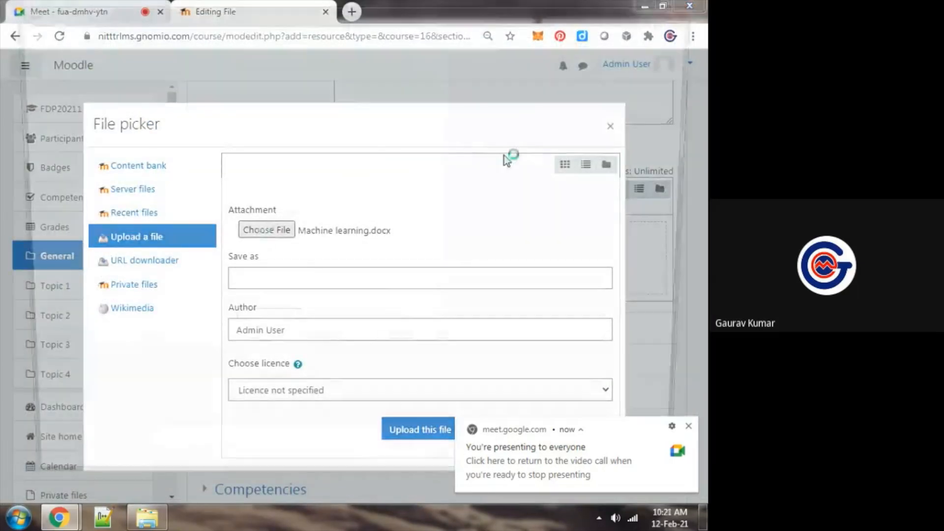
double_click(540, 162)
click(406, 434)
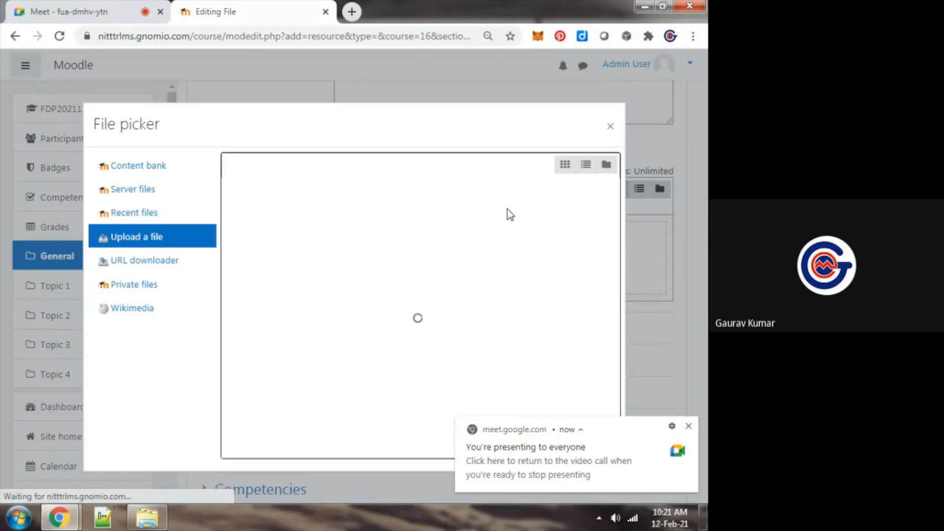
scroll(605, 306, down, 4)
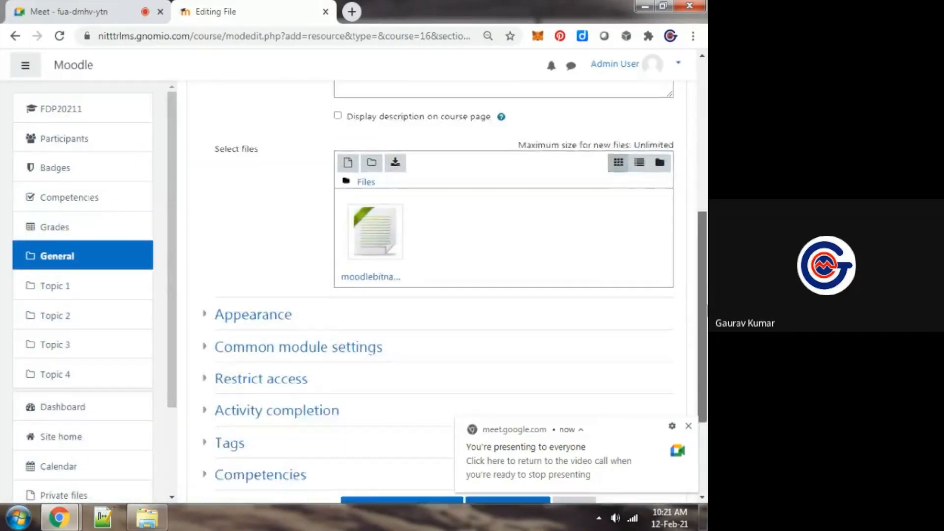
click(492, 361)
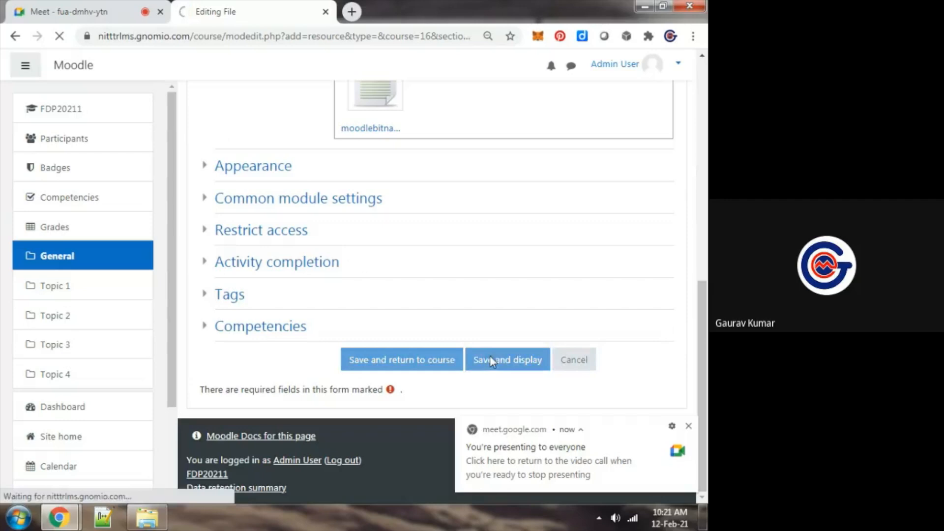
Turn the Google Meet microphone back on and return to the saved "Download Lecture Notes" page in Moodle
key(super+r)
text(d)
key(Escape)
click(492, 412)
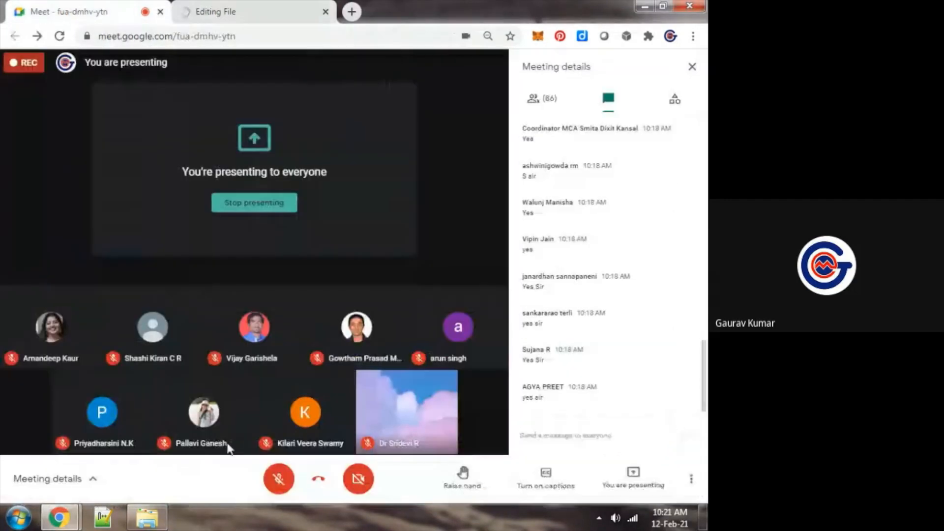
click(274, 491)
key(ctrl+Tab)
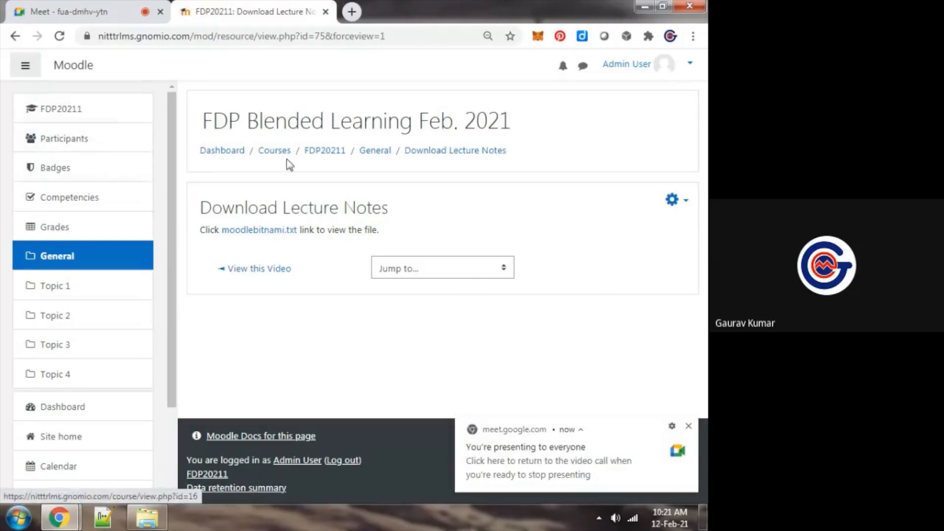
From the FDP20211 course page, add a new Chat activity to the general section and name it "Chat Room : FDP"
click(324, 152)
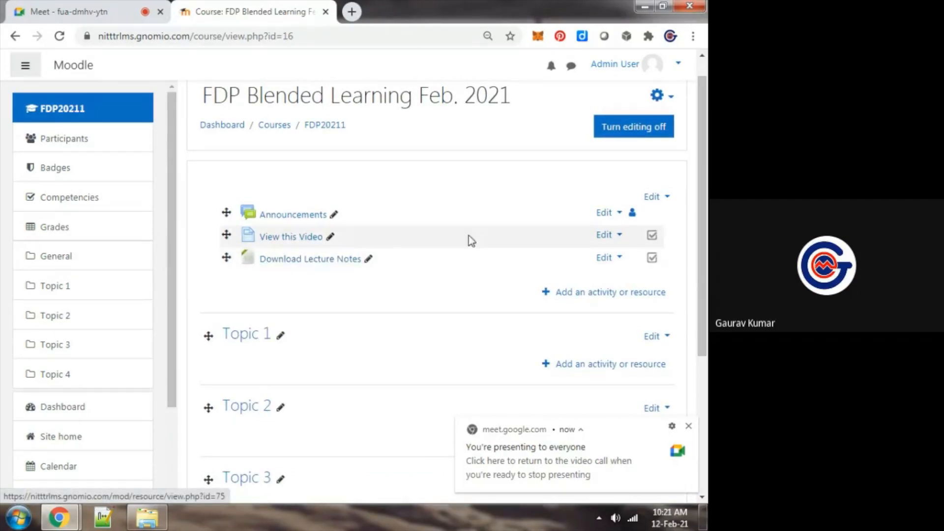
click(574, 292)
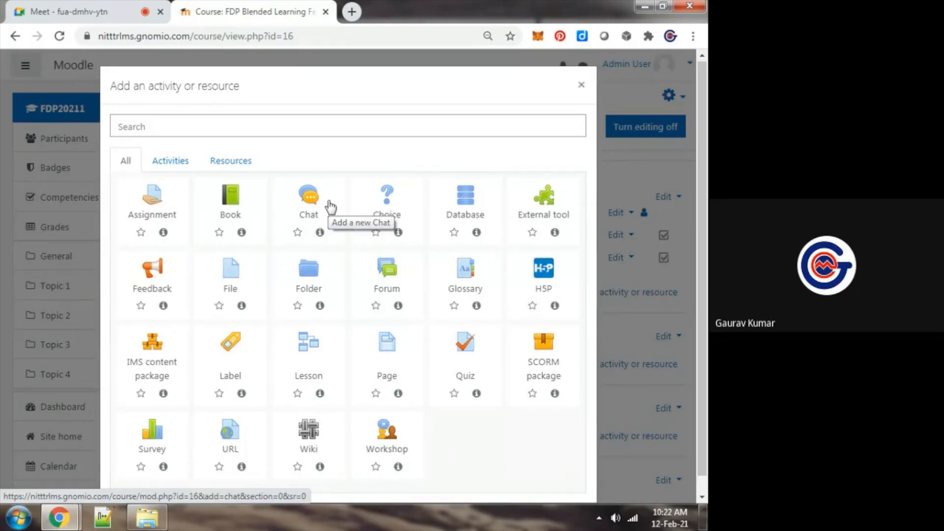
click(331, 206)
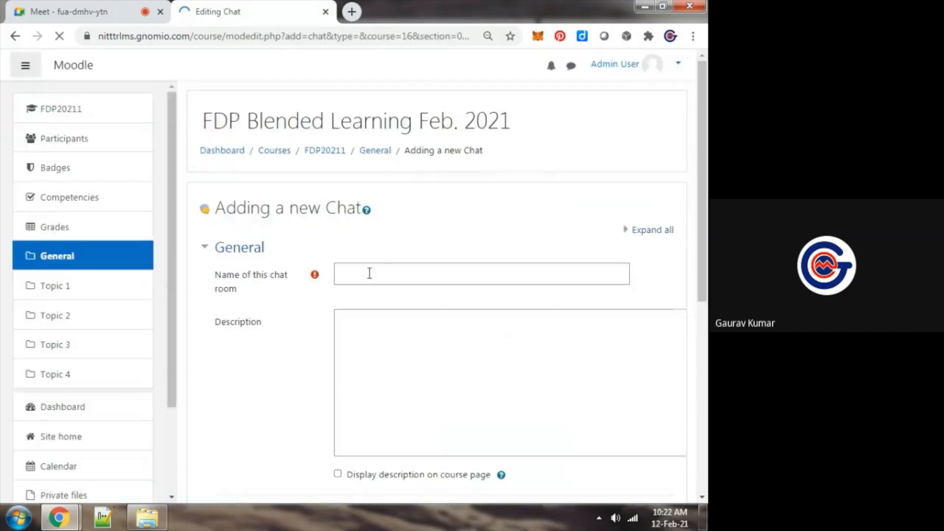
click(370, 269)
text(Chat R)
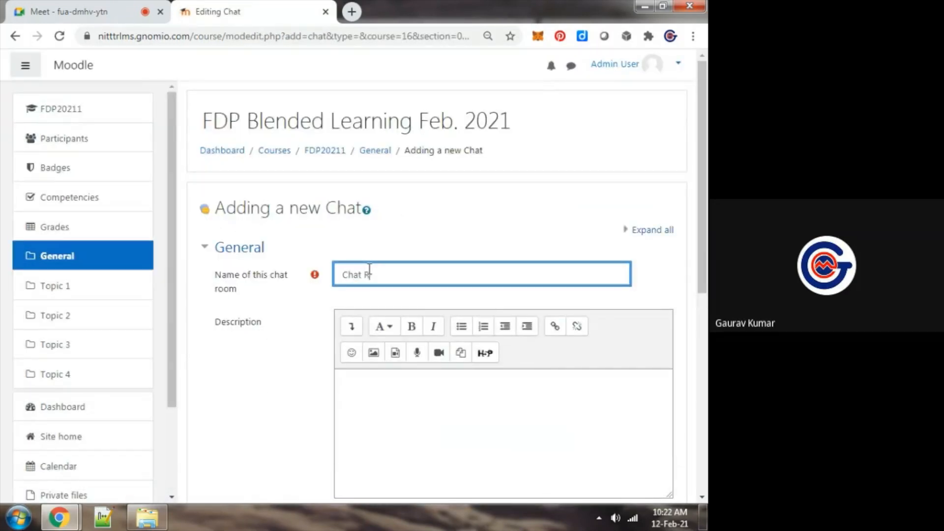
text(oom : FDP)
Enter the chat room description "Dear Participants, Communicate with your queries on this chat room"
scroll(703, 246, down, 3)
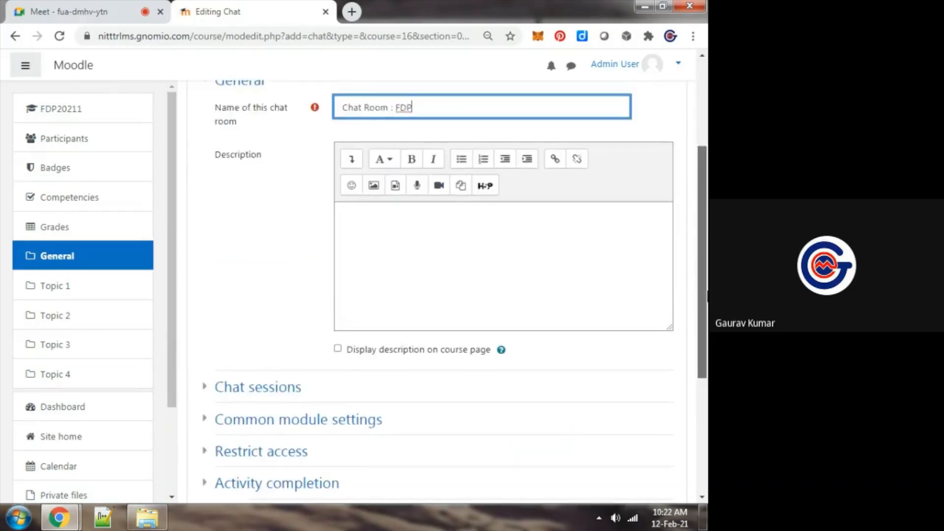
click(577, 271)
text(Dear Participants, Communicate with your queri)
key(BackSpace)
key(BackSpace)
text(ries on this chat room)
Save and display the chat activity, and return to the FDP20211 course page
scroll(509, 311, down, 5)
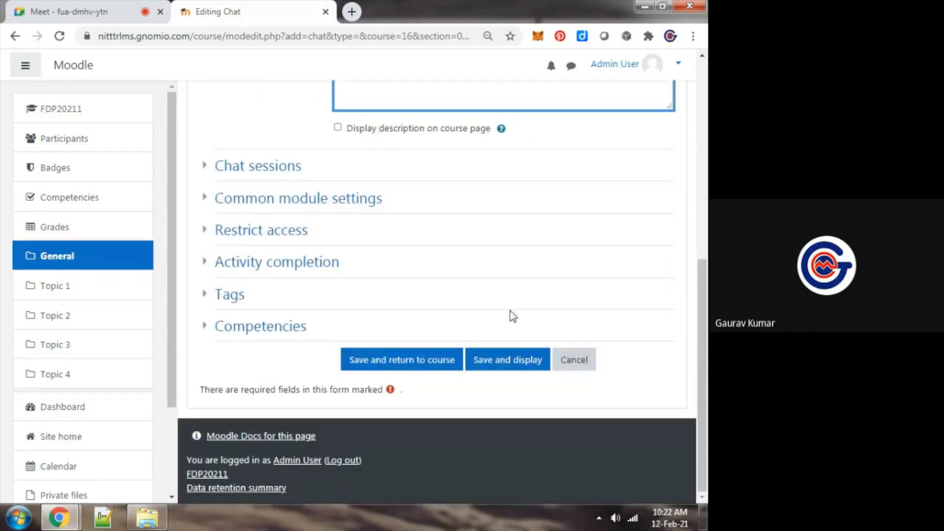
click(518, 354)
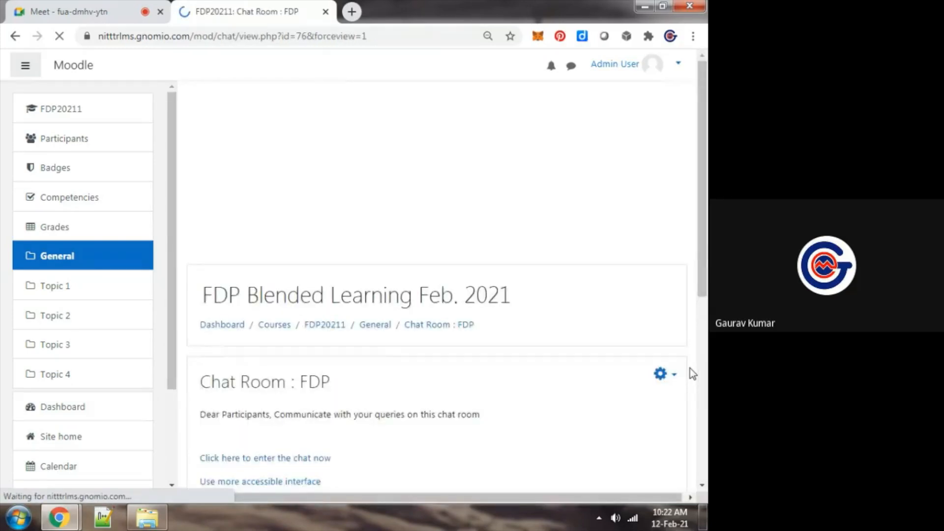
scroll(294, 158, down, 1)
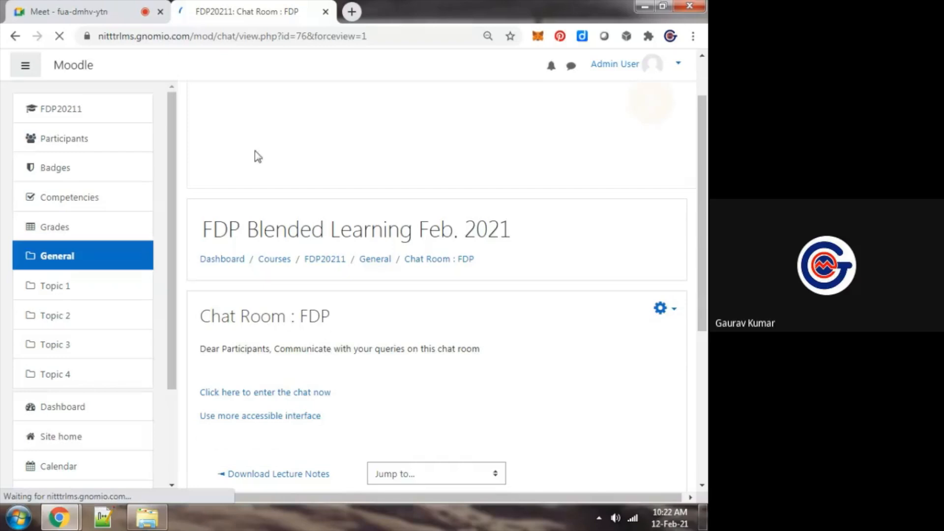
click(336, 261)
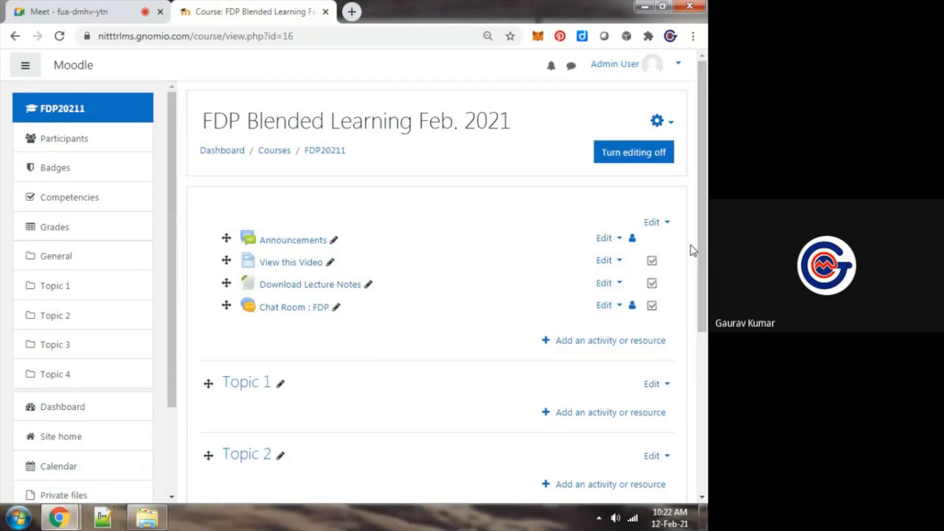
drag(700, 247, 704, 261)
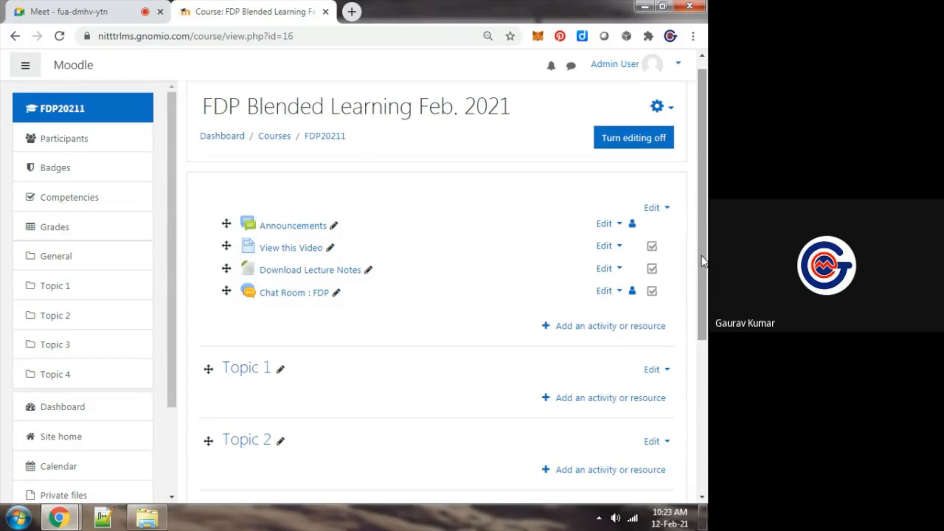
click(678, 64)
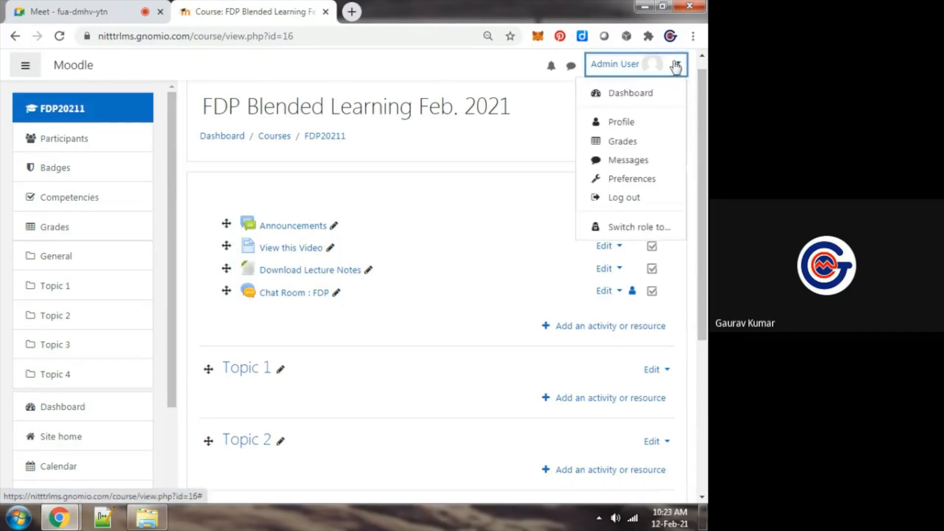
key(Escape)
click(414, 166)
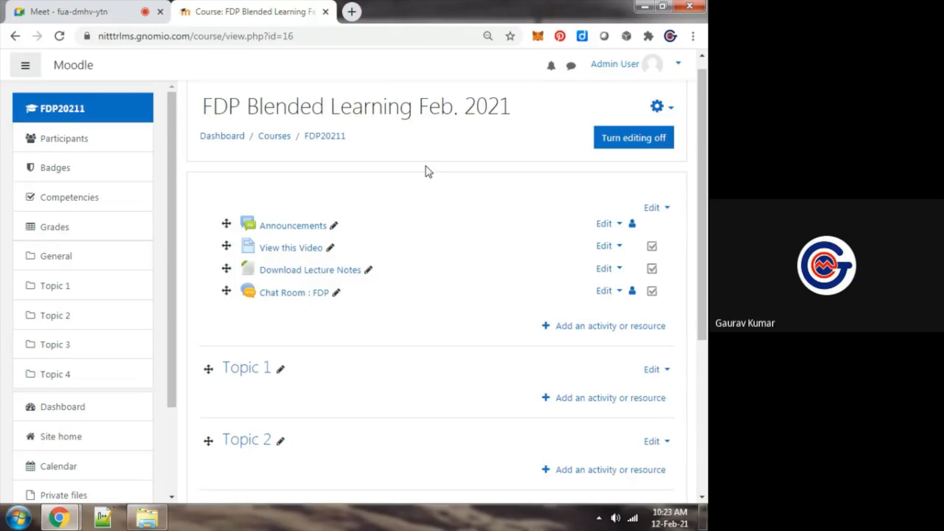
Check the participants' latest chat messages in the Google Meet call and return to the Moodle course page
key(ctrl+Tab)
key(ctrl+Tab)
key(ctrl+Tab)
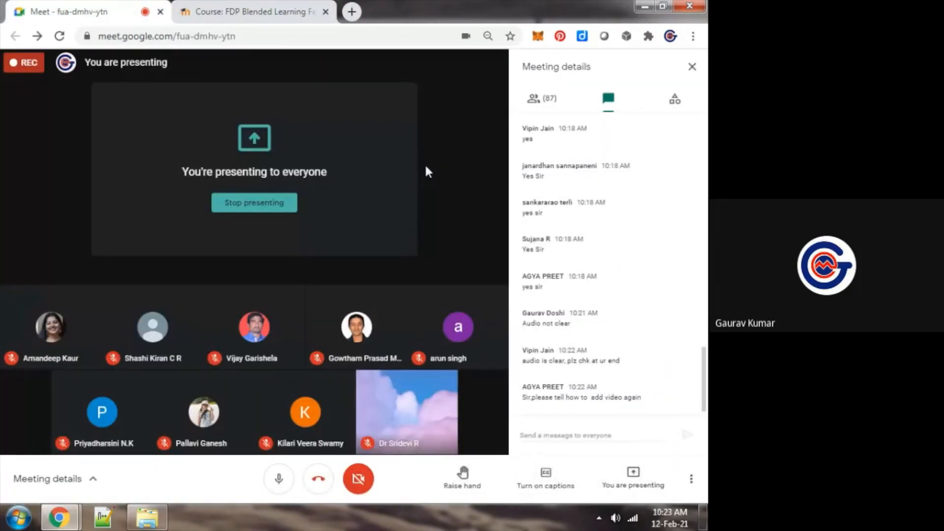
key(ctrl+Tab)
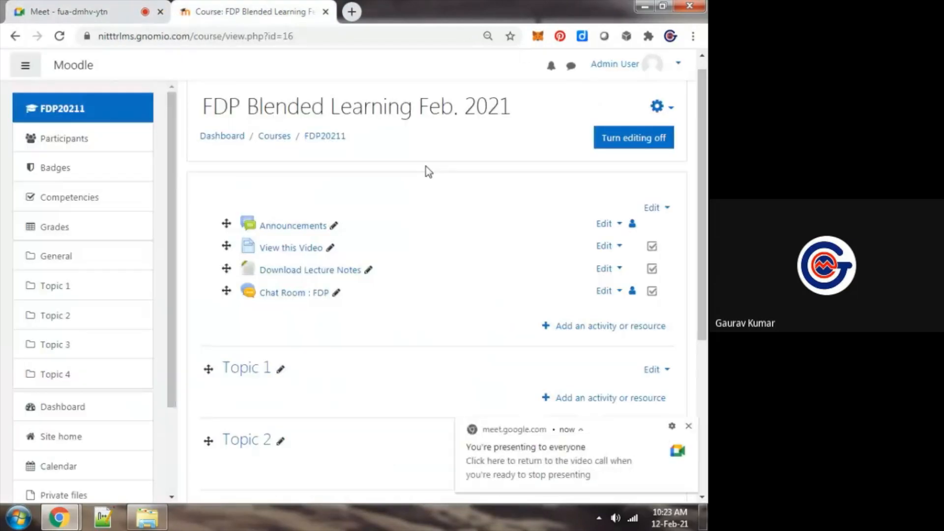
key(ctrl+Tab)
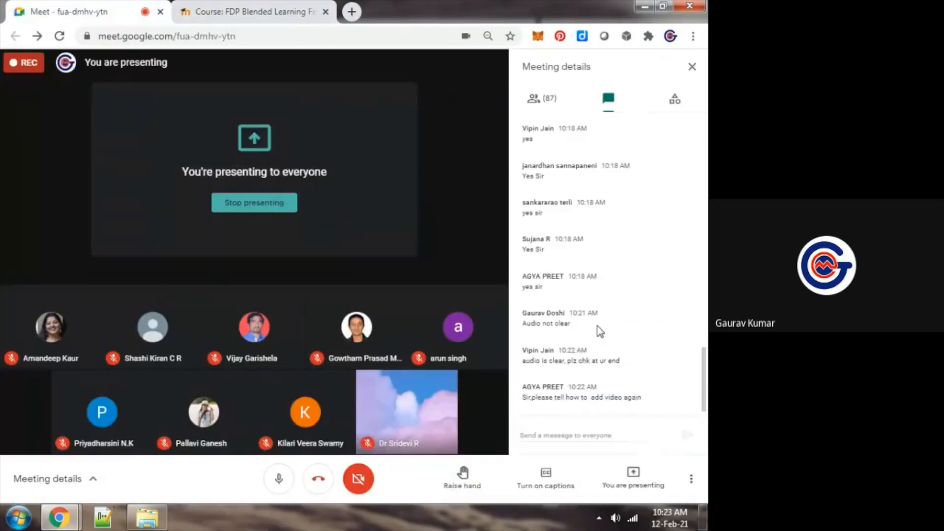
key(ctrl+Tab)
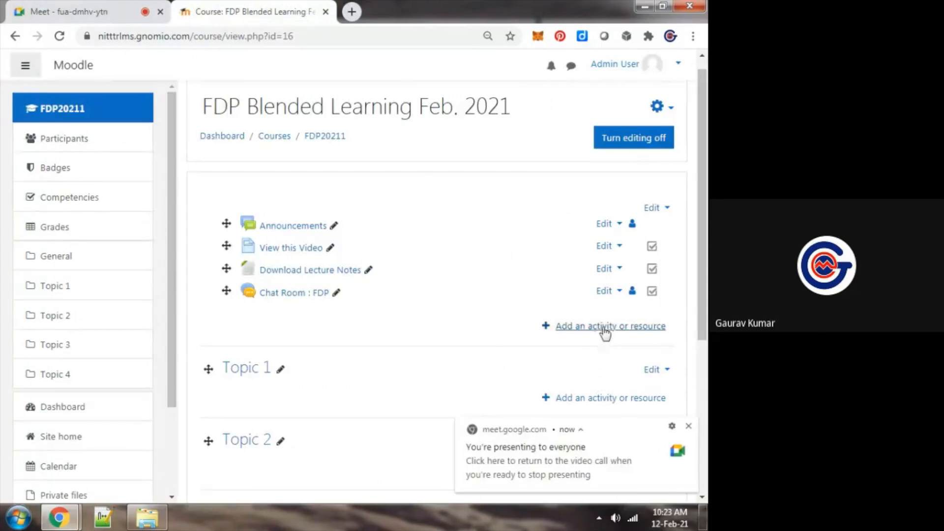
Add a new Page resource to the course's general section and name it "Video : Blockchain Technology"
click(603, 329)
key(ctrl+Tab)
key(ctrl+Tab)
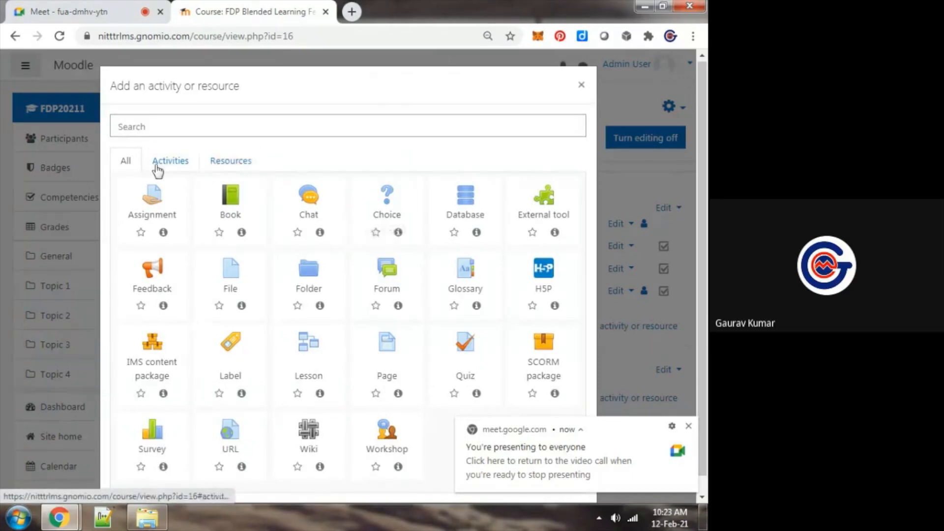
click(241, 162)
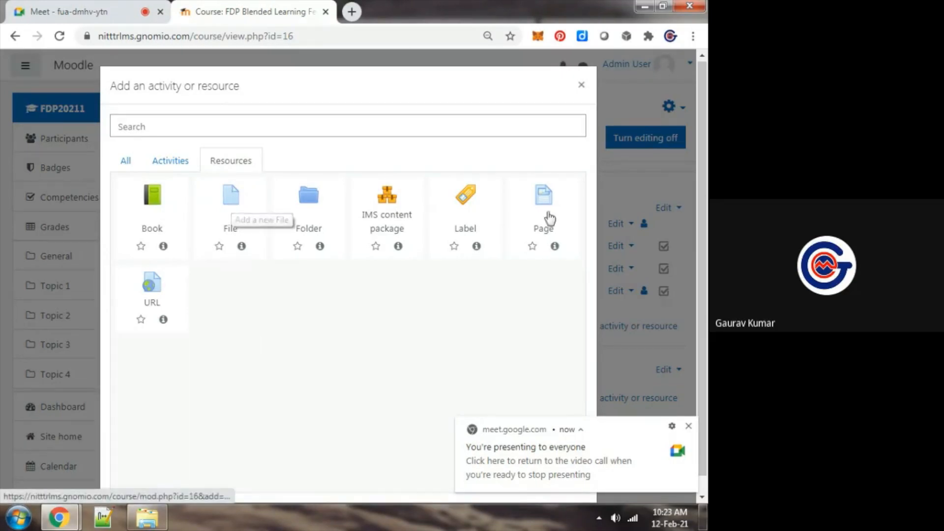
click(546, 208)
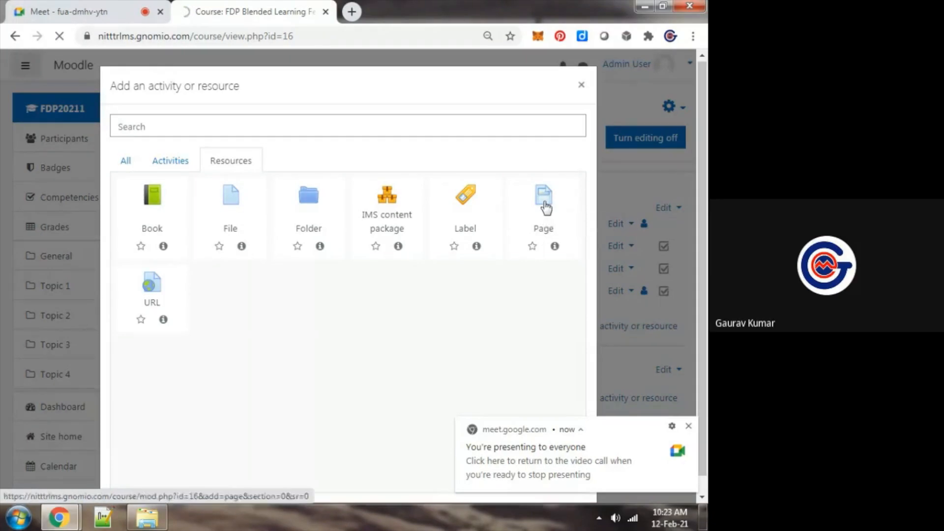
click(439, 274)
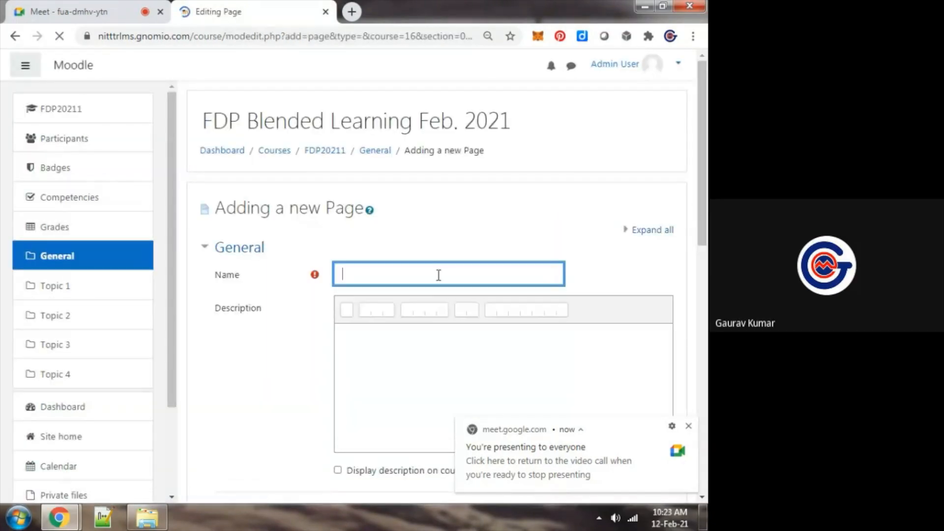
text(Video : Blo)
text(Technology)
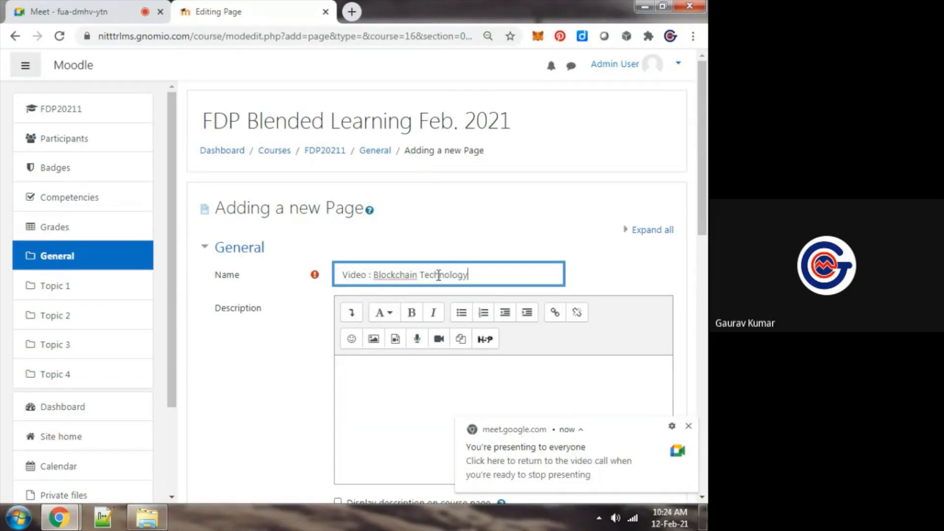
scroll(438, 275, down, 2)
click(351, 12)
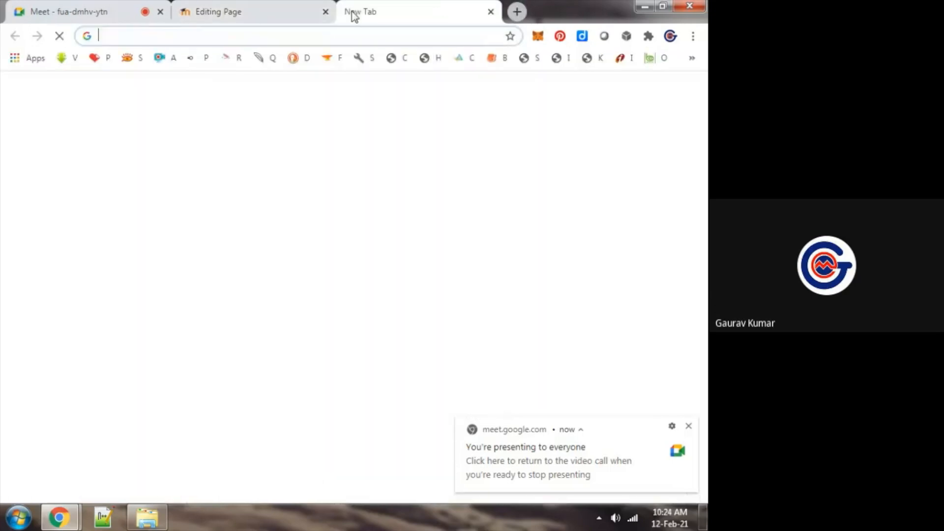
text(your)
key(BackSpace)
key(Down)
key(Down)
key(Down)
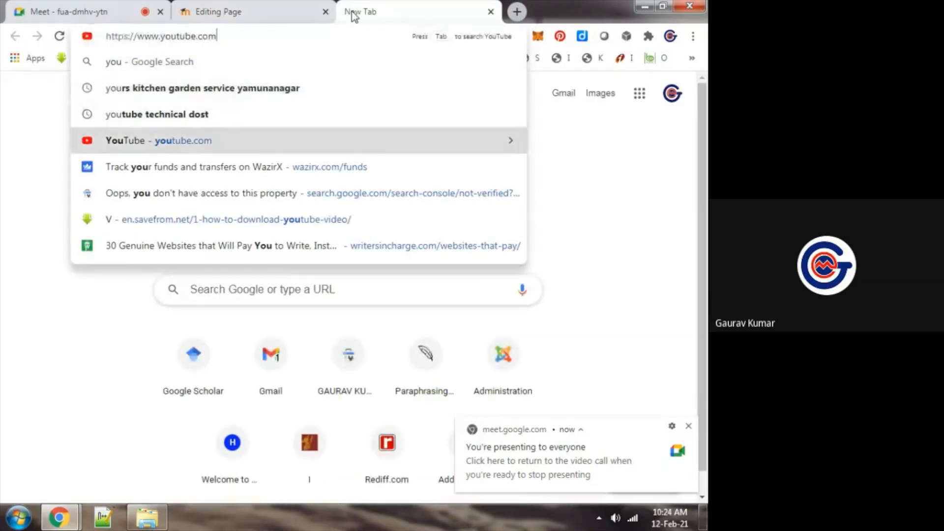
text(blockchain technology)
key(Return)
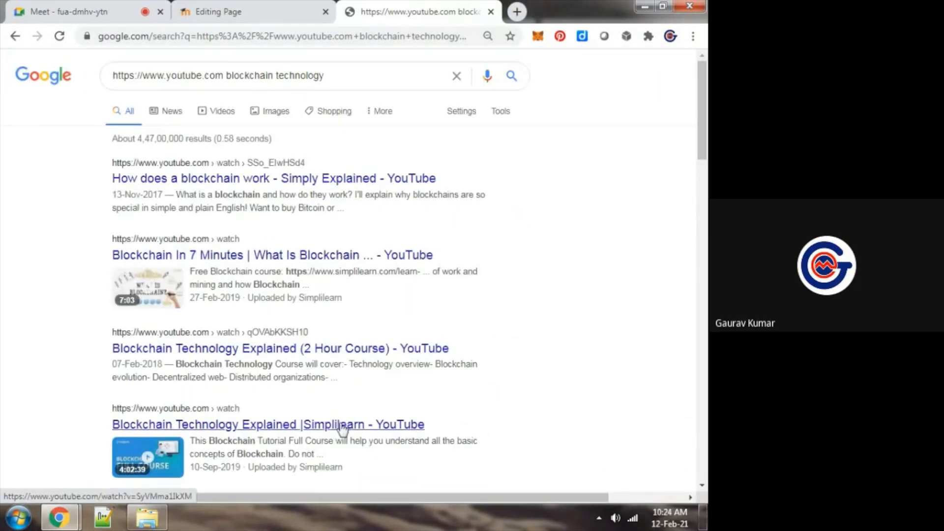
Copy the link address of the "Blockchain Technology Explained |Simplilearn" YouTube result and close the search tab
right_click(342, 426)
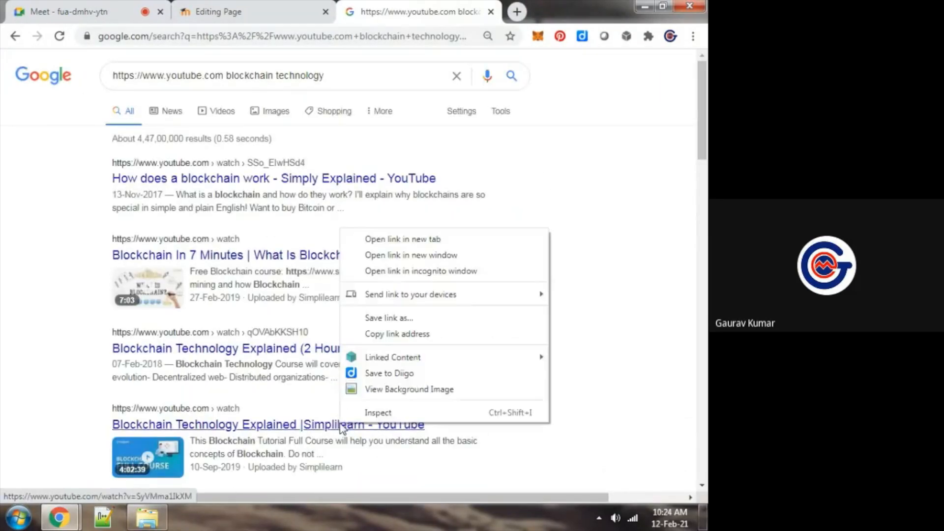
click(415, 337)
key(ctrl+w)
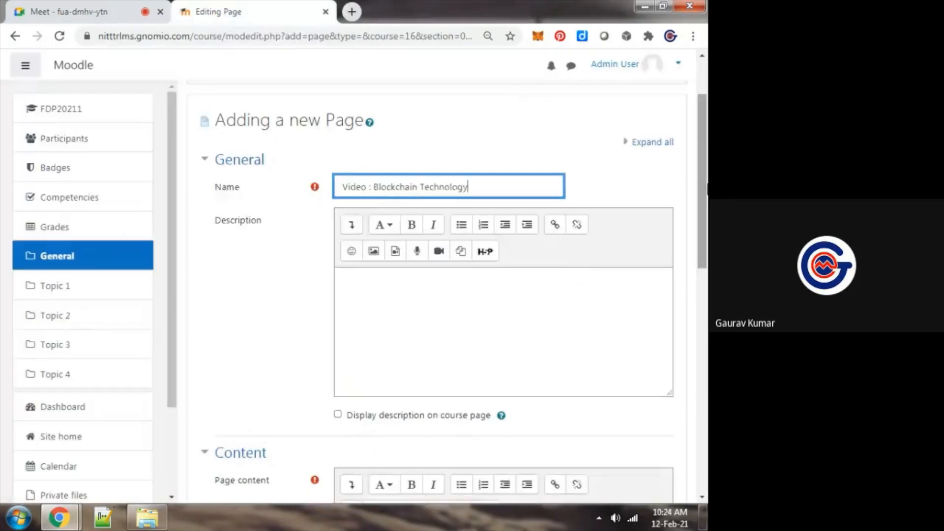
Insert the copied YouTube link as a video in the page content, and save and display the page
scroll(531, 301, down, 8)
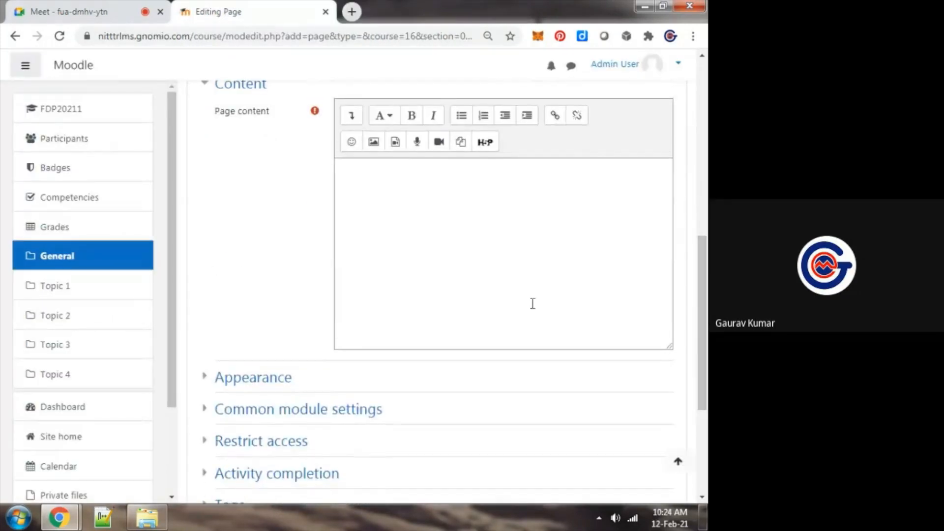
click(396, 149)
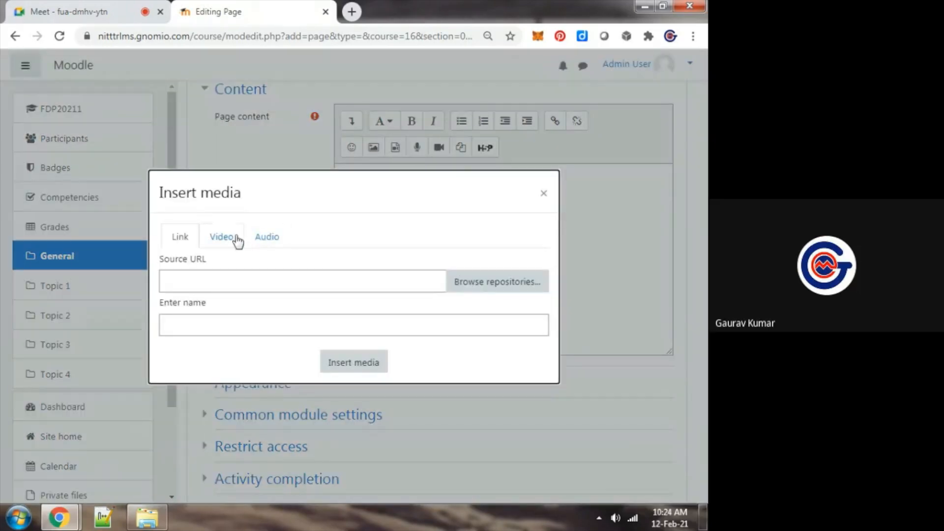
click(234, 243)
click(238, 278)
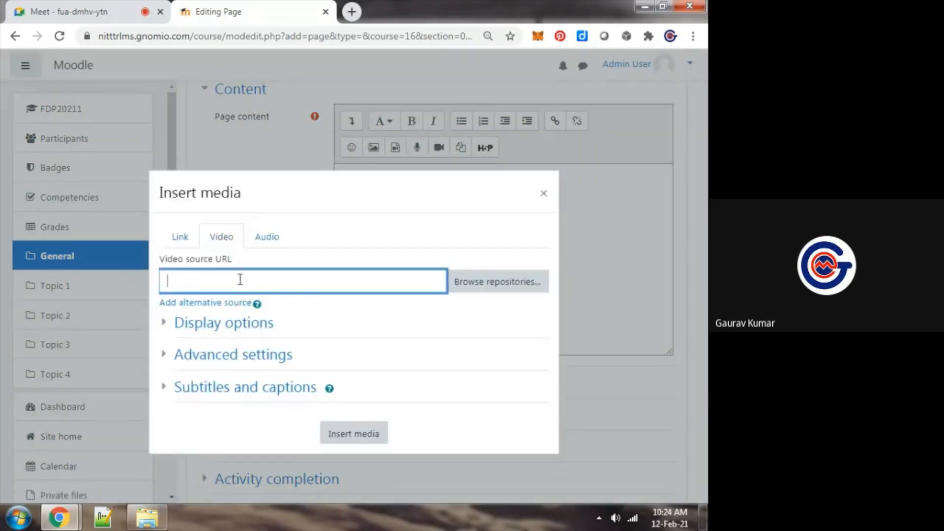
key(ctrl+v)
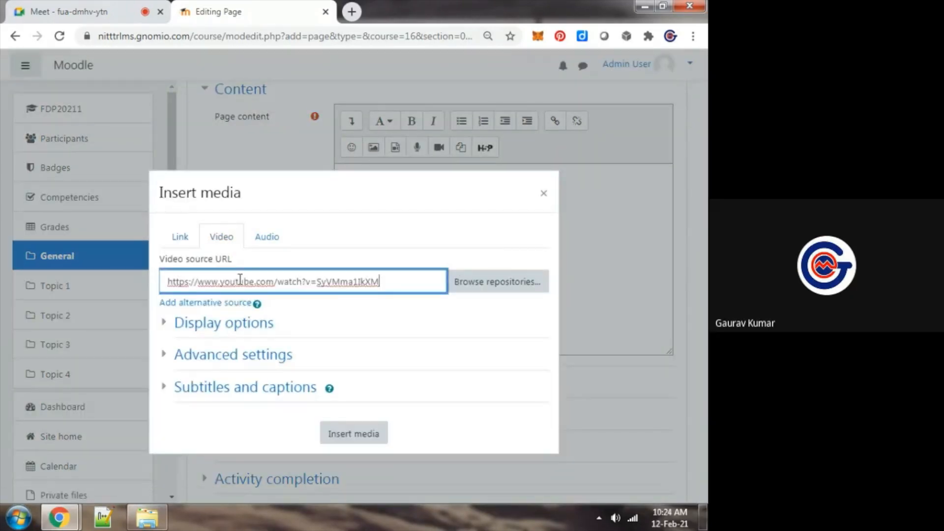
click(350, 435)
scroll(349, 426, down, 4)
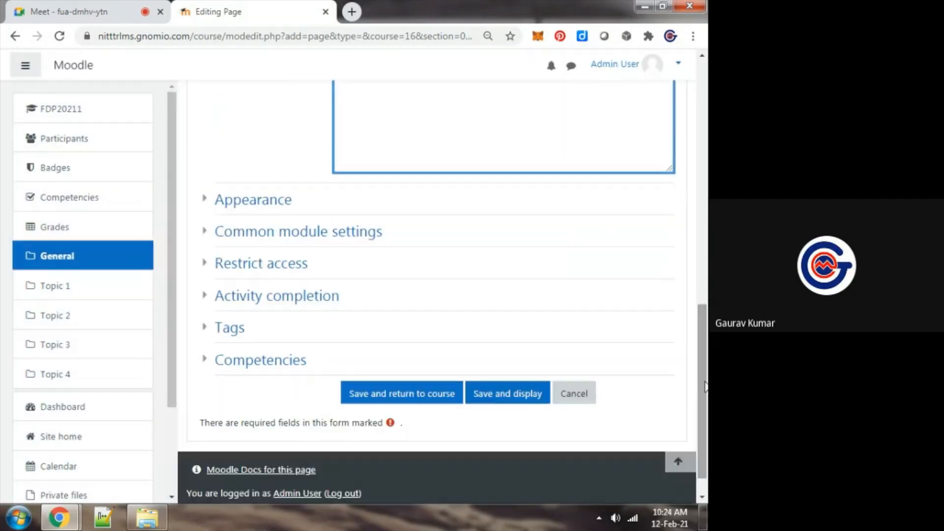
click(515, 399)
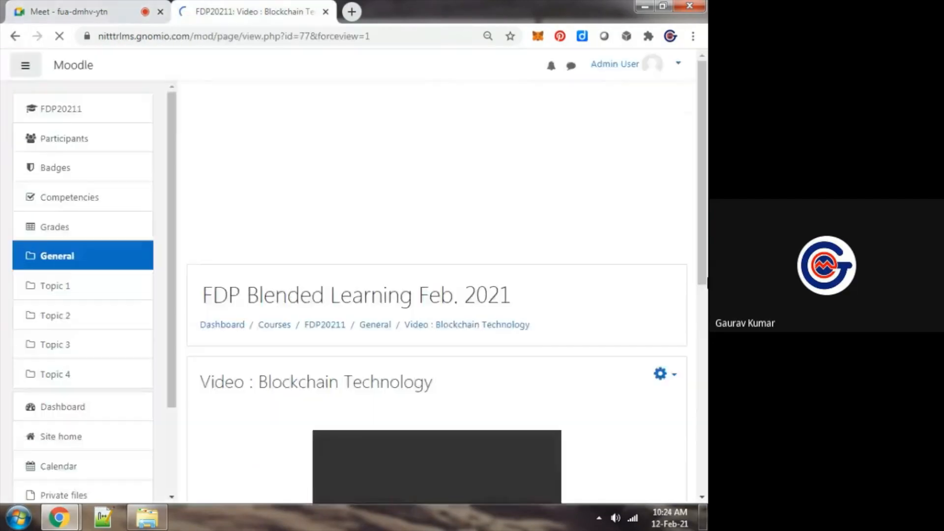
Check the Google Meet chat for participants' replies and return to the FDP20211 course page in Moodle
key(ctrl+Tab)
key(ctrl+Tab)
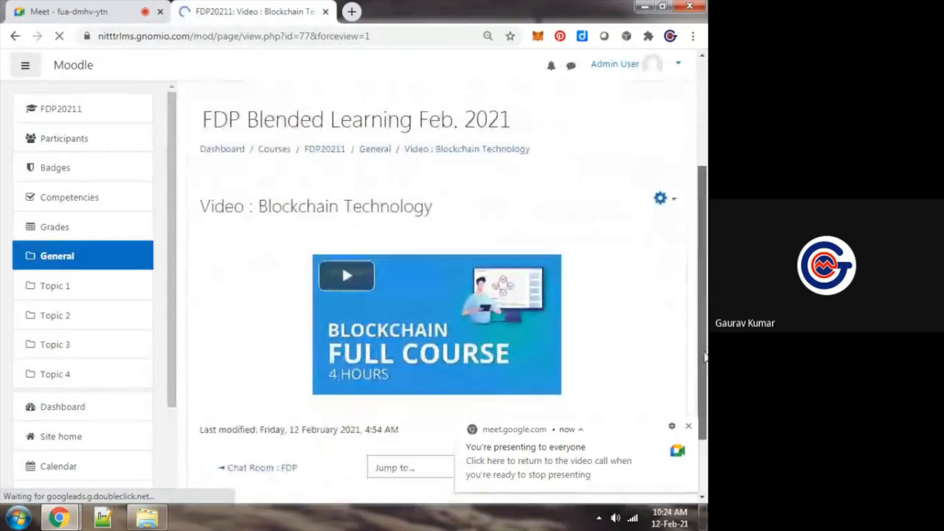
key(ctrl+Tab)
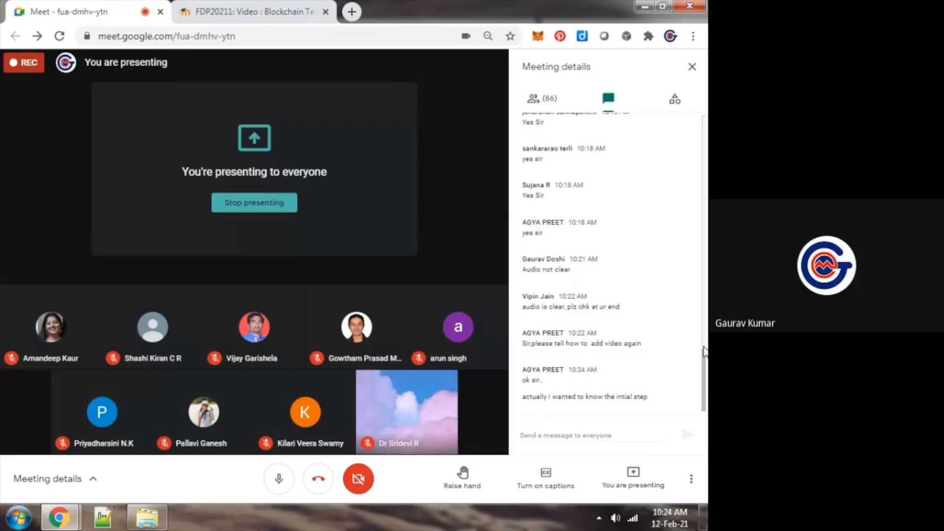
key(ctrl+Tab)
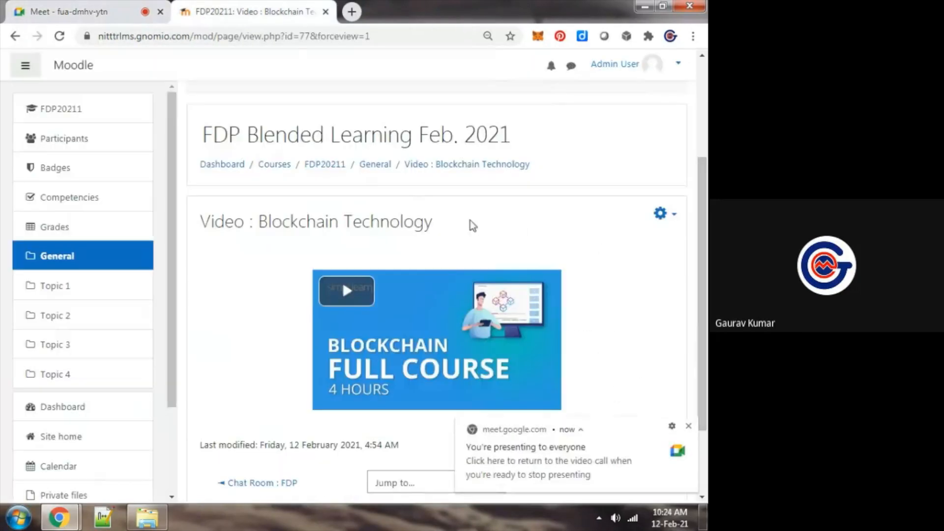
click(334, 169)
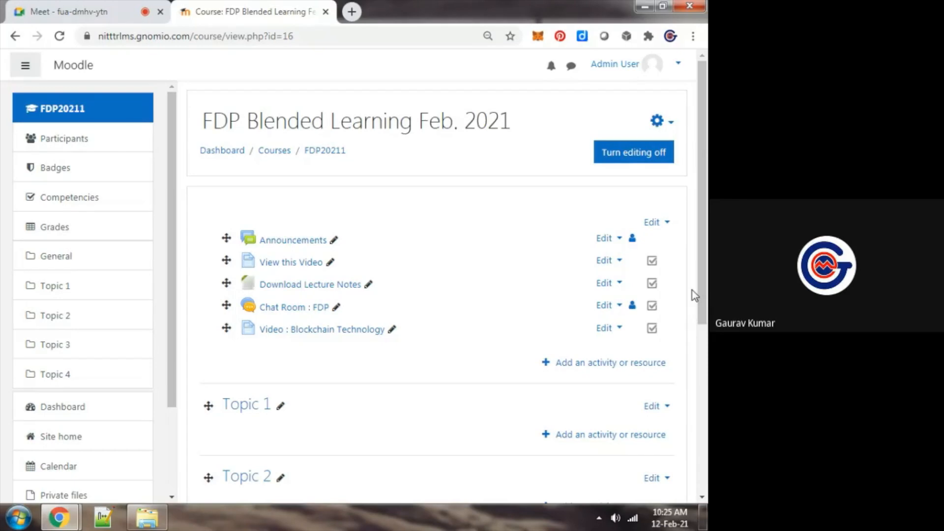
key(ctrl+Tab)
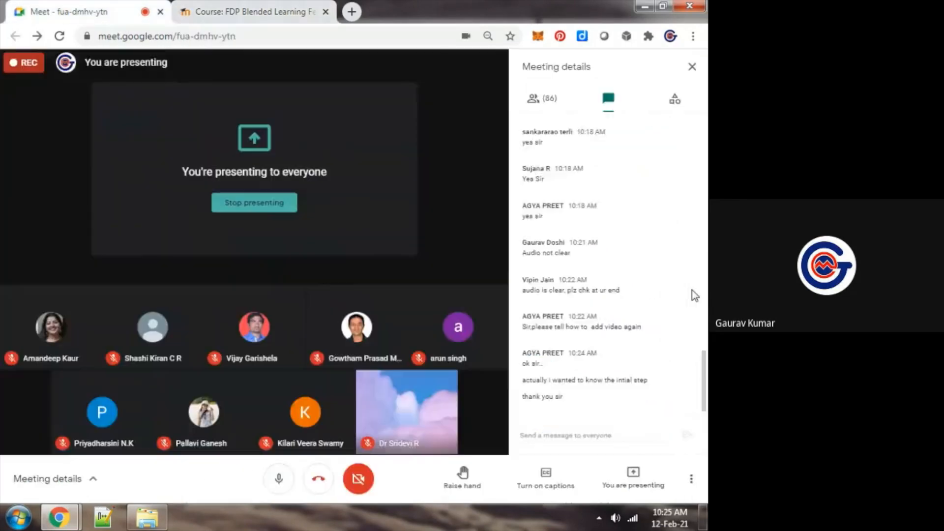
key(ctrl+Tab)
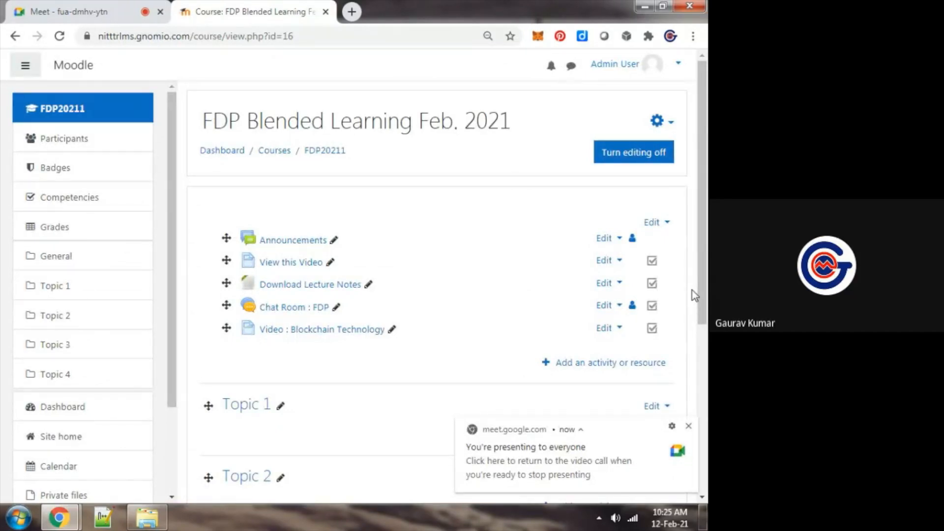
Launch the Opera browser from the Windows program search
key(super)
text(opera)
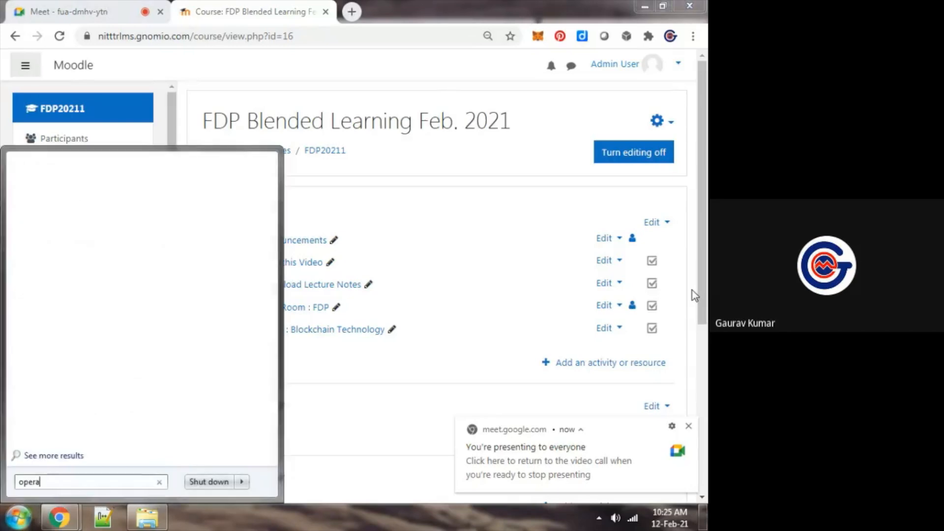
click(56, 187)
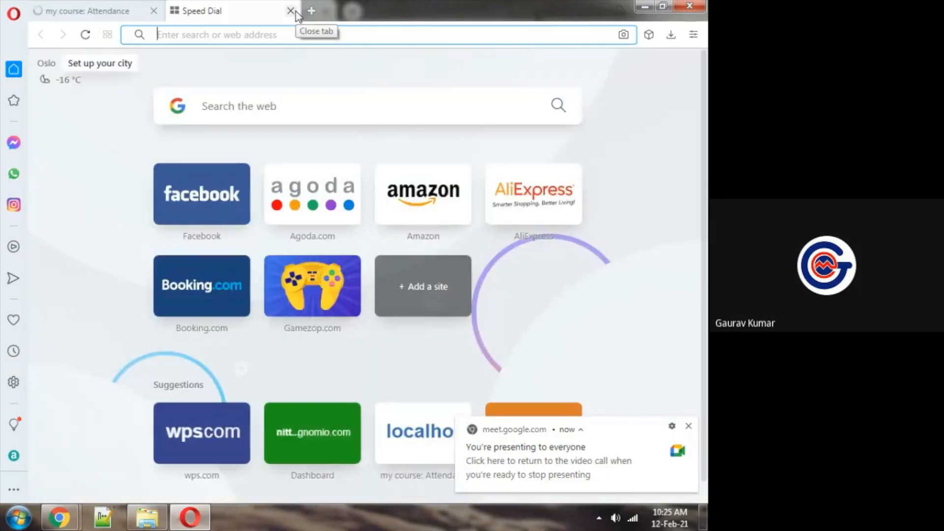
Copy the site address nitttrlms.gnomio.com from the Moodle course page in Chrome and load it in Opera
key(alt+Tab)
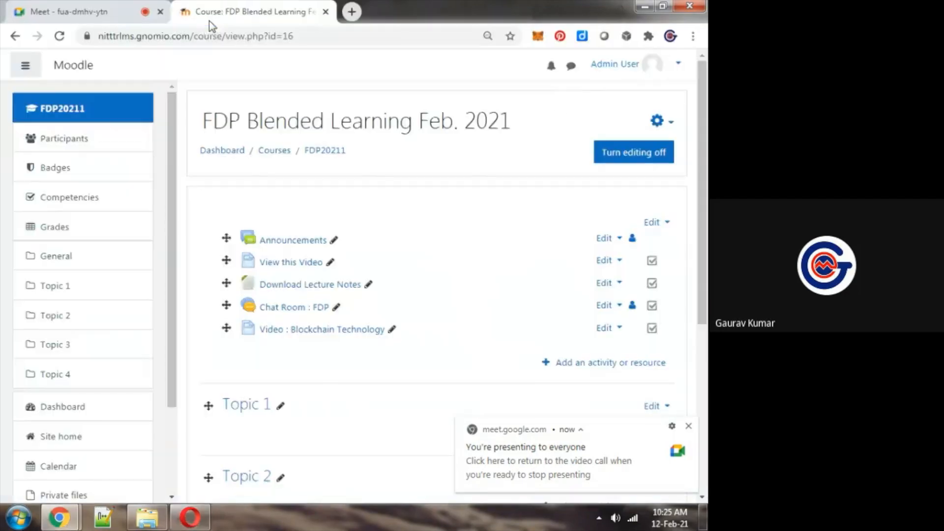
click(189, 40)
click(190, 39)
double_click(216, 36)
key(ctrl+shift+Left)
key(ctrl+shift+Left)
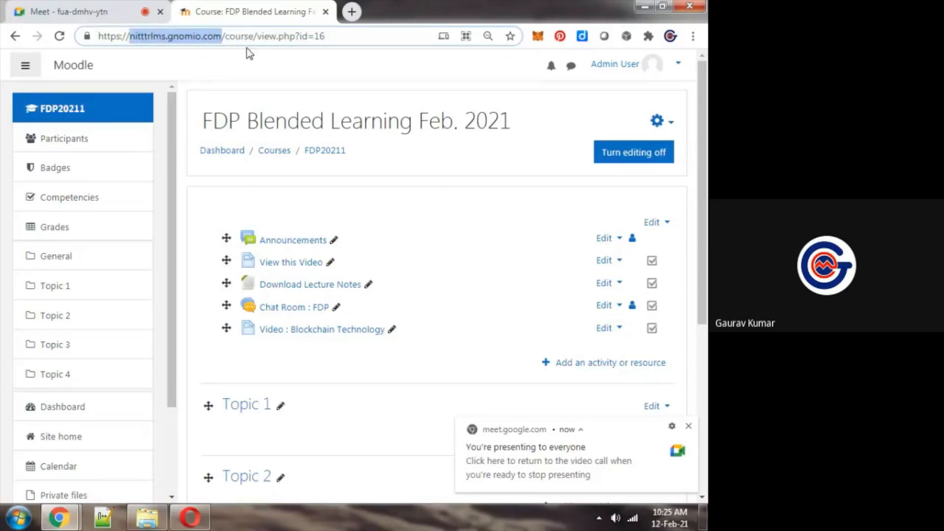
key(ctrl+c)
key(alt+Tab)
key(ctrl+v)
key(Return)
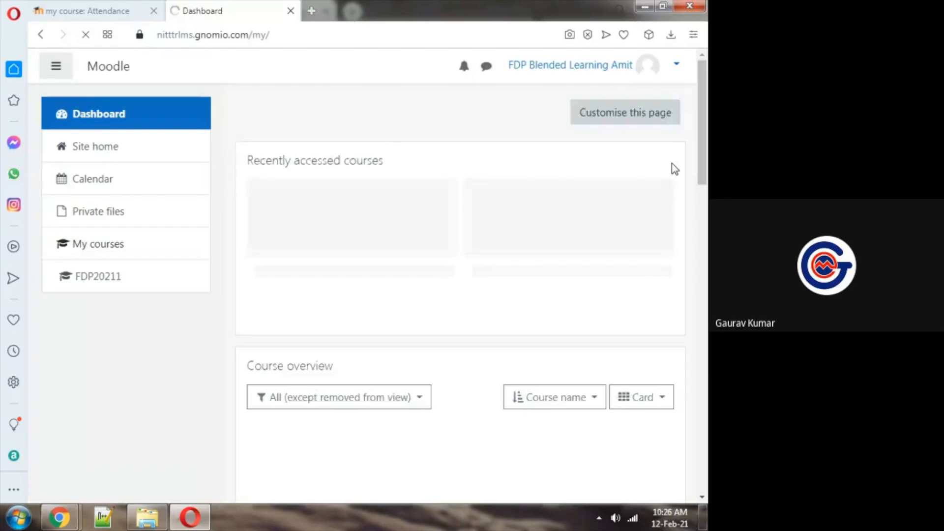
Examine the participant's dashboard, including the account menu, the recently accessed courses and the course overview
drag(700, 122, 700, 162)
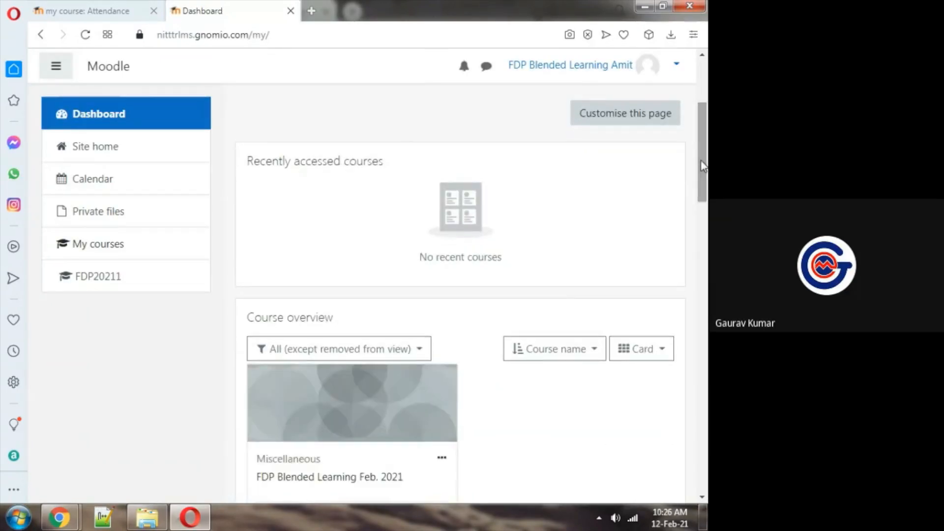
mouse_move(702, 145)
mouse_down()
mouse_move(702, 163)
mouse_move(701, 144)
mouse_up()
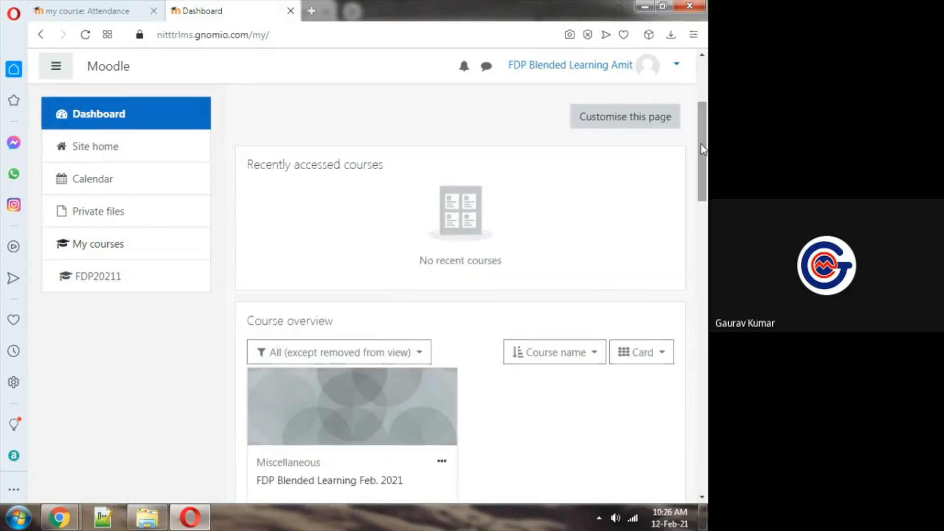
click(643, 69)
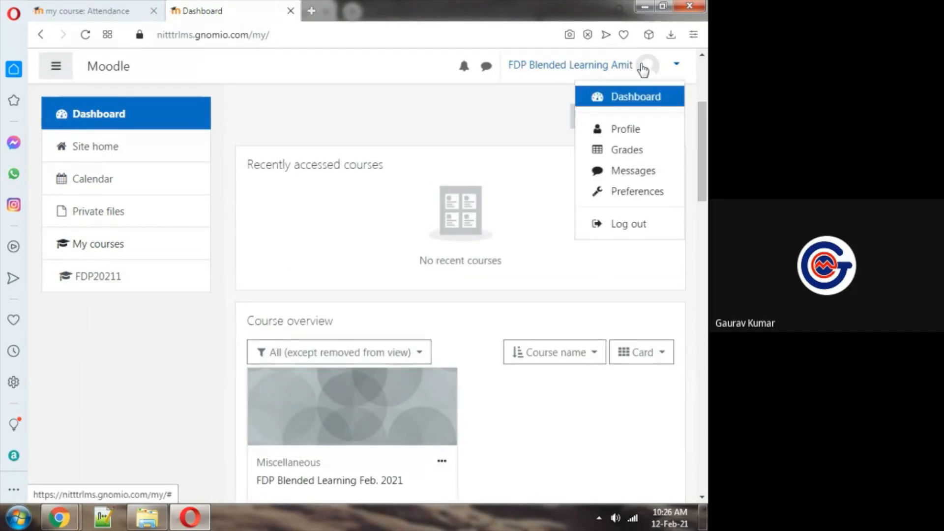
click(693, 122)
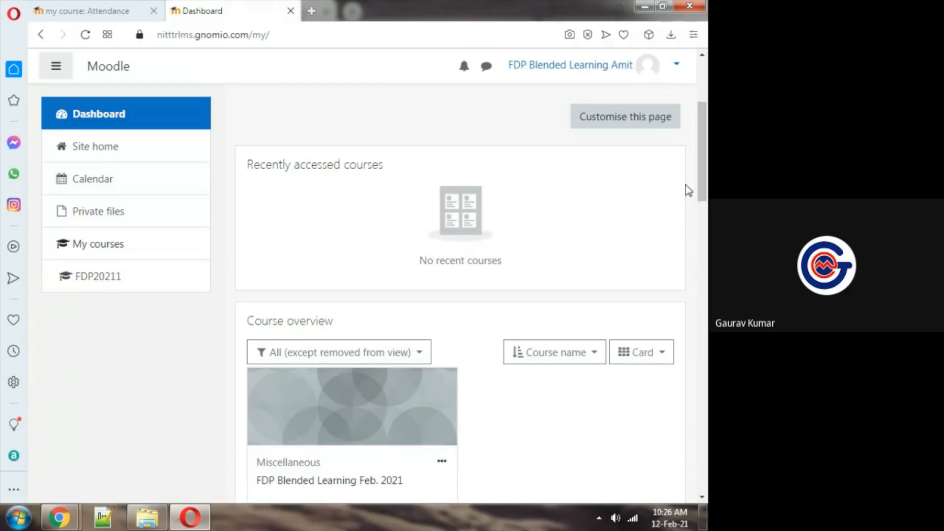
drag(702, 177, 706, 224)
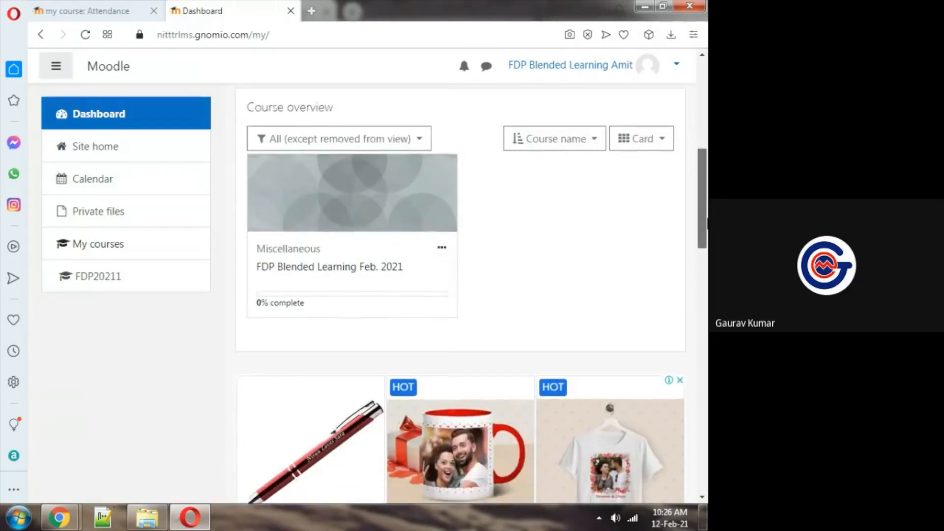
Try to open the FDP Blended Learning Feb. 2021 course from the course overview, leave the advertisement and go to Site home
click(342, 268)
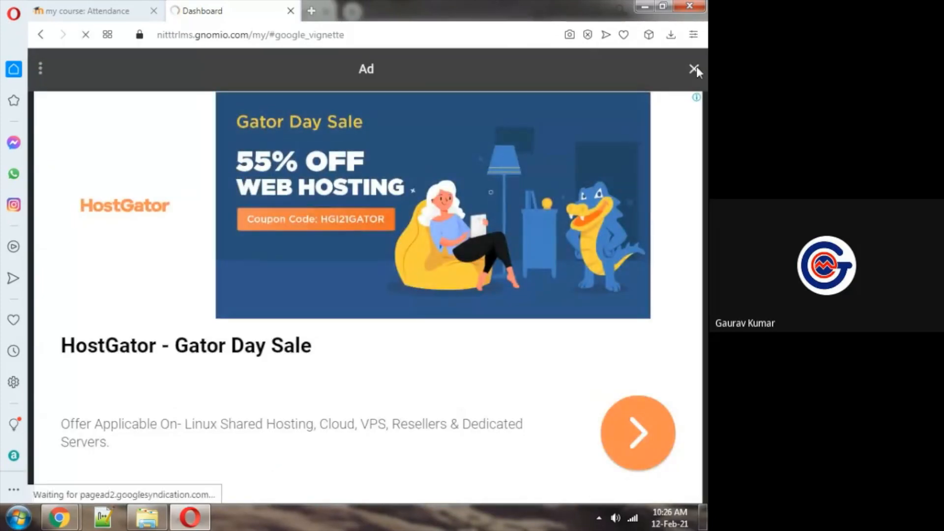
click(41, 35)
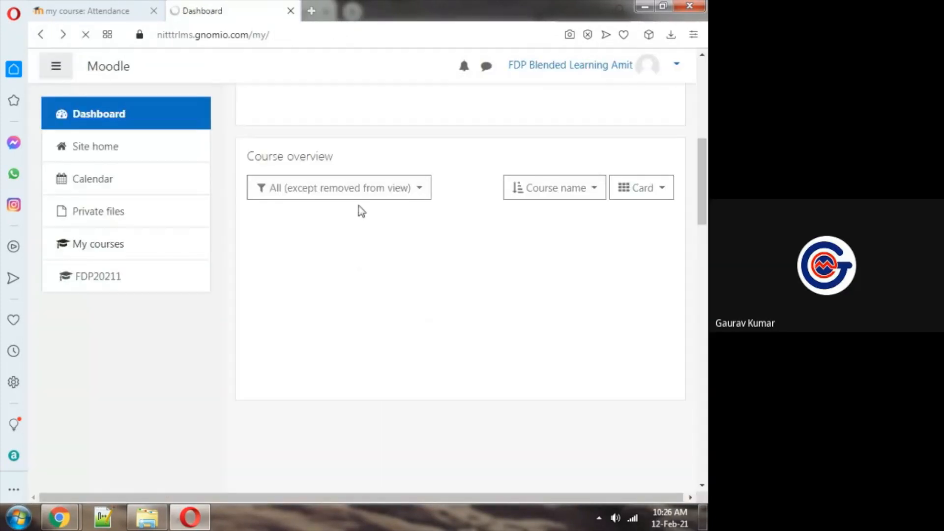
click(95, 145)
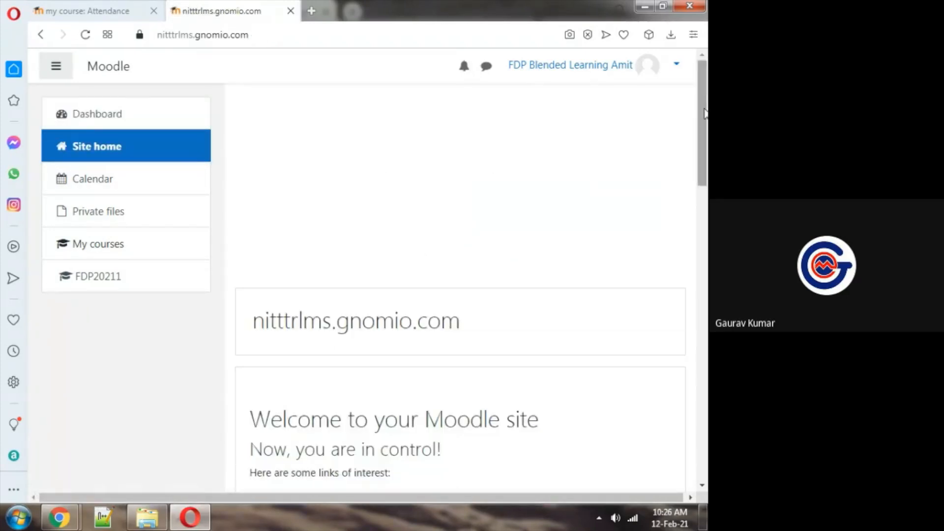
Open the FDP Blended Learning Feb. 2021 course from the available courses on Site home and show its activity list
scroll(379, 175, down, 10)
scroll(329, 143, up, 2)
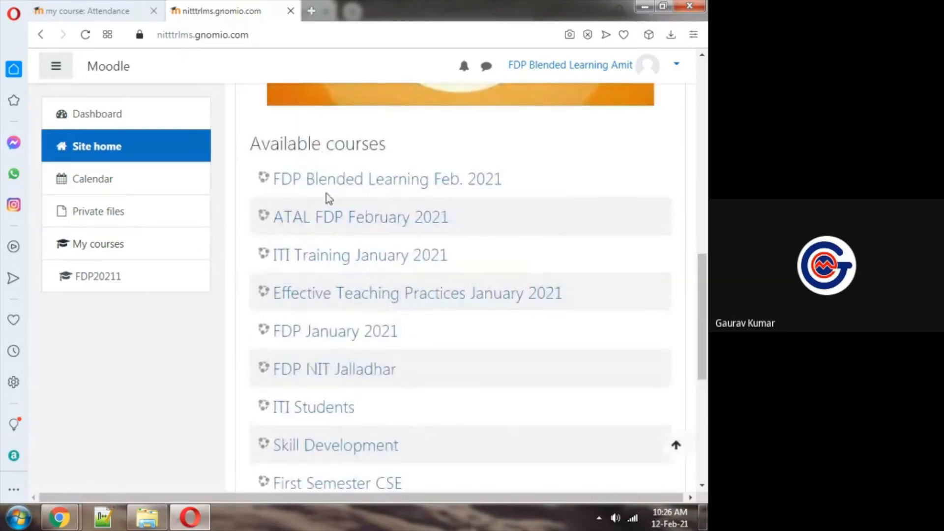
click(316, 179)
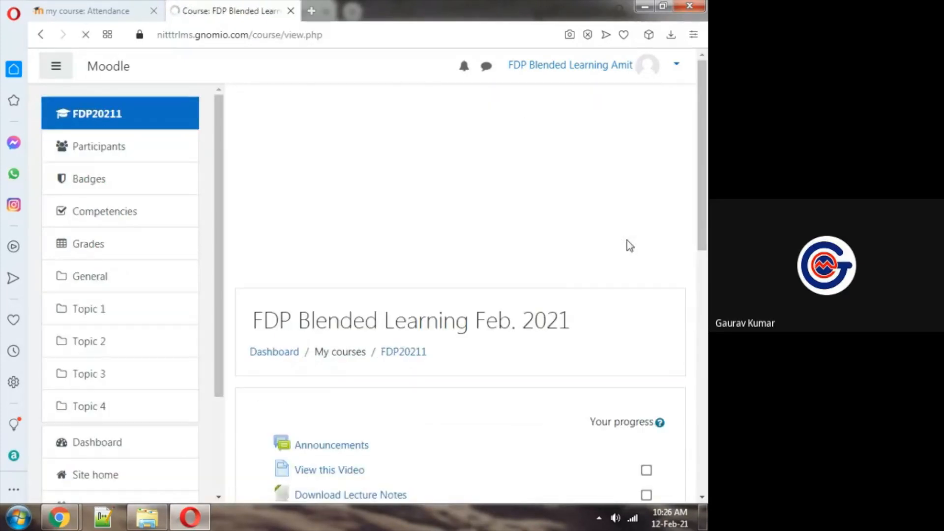
scroll(707, 224, down, 3)
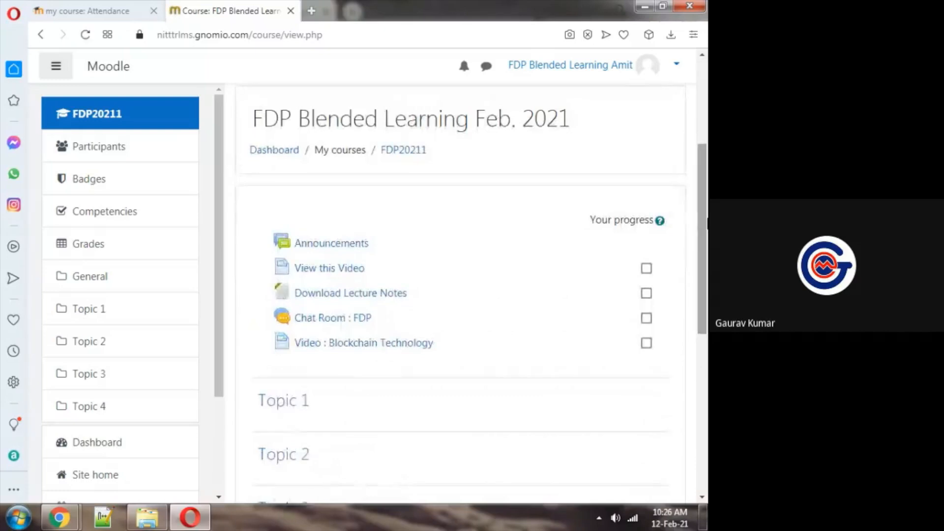
Check the participants' replies in the Google Meet chat in Chrome and return to the course page in Opera
key(alt+Tab)
key(alt+Tab)
key(alt+Tab)
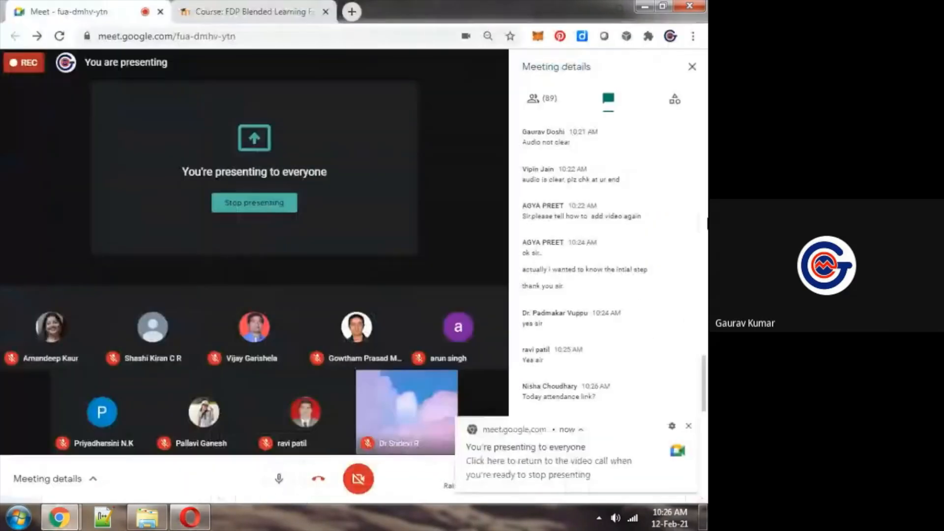
key(alt+Tab)
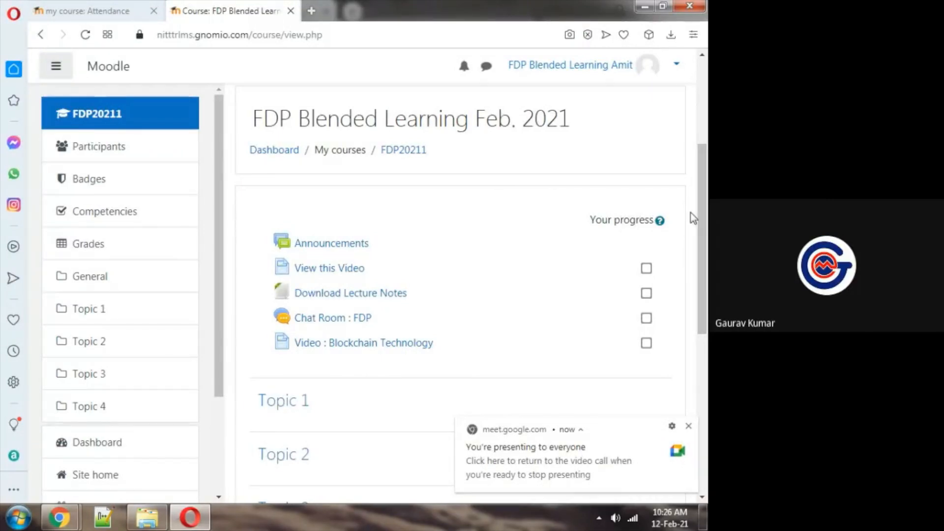
key(alt+Tab)
key(alt+Tab)
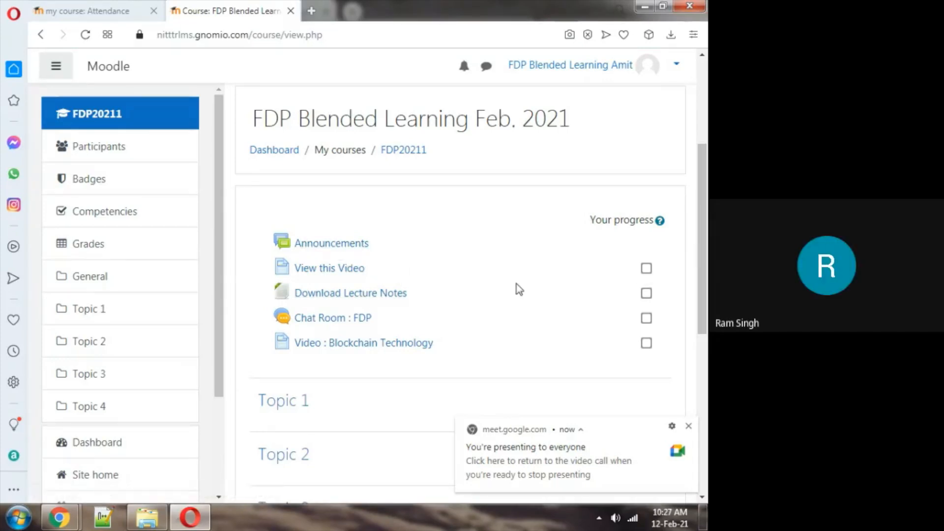
key(alt+Tab)
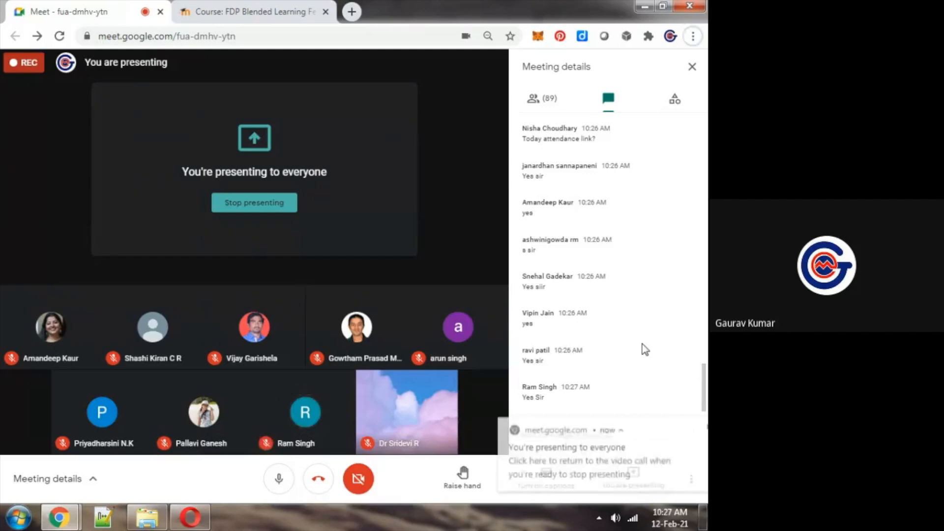
key(alt+Tab)
key(alt+Tab)
key(alt+Tab)
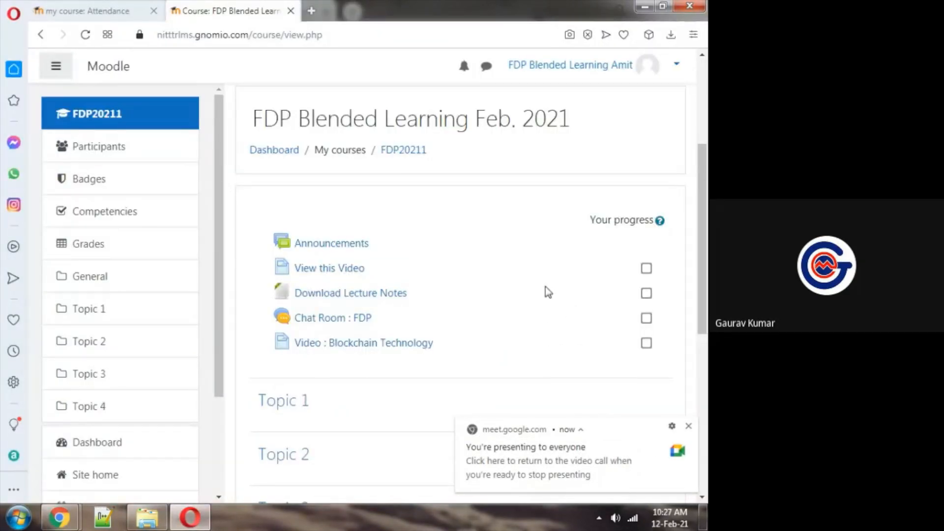
Mark the View this Video activity as complete and clear the mark again
drag(703, 252, 705, 255)
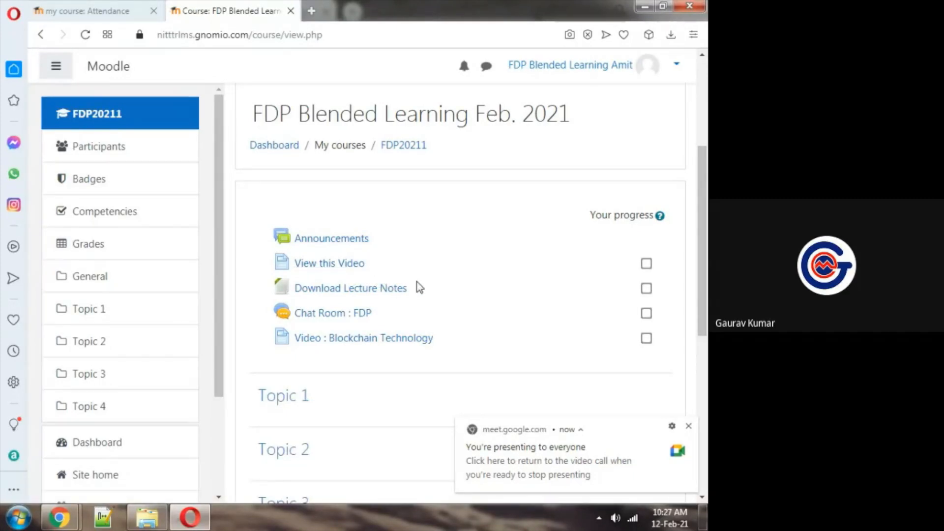
click(646, 263)
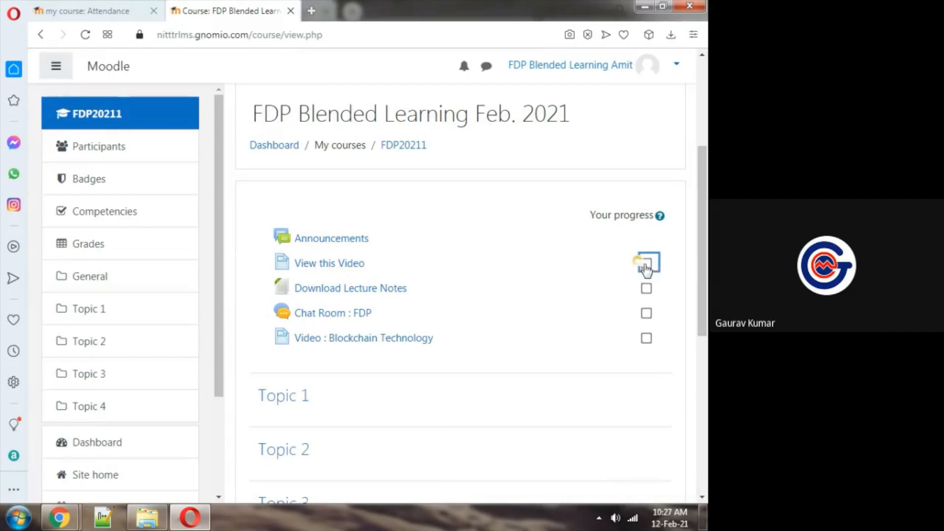
click(648, 268)
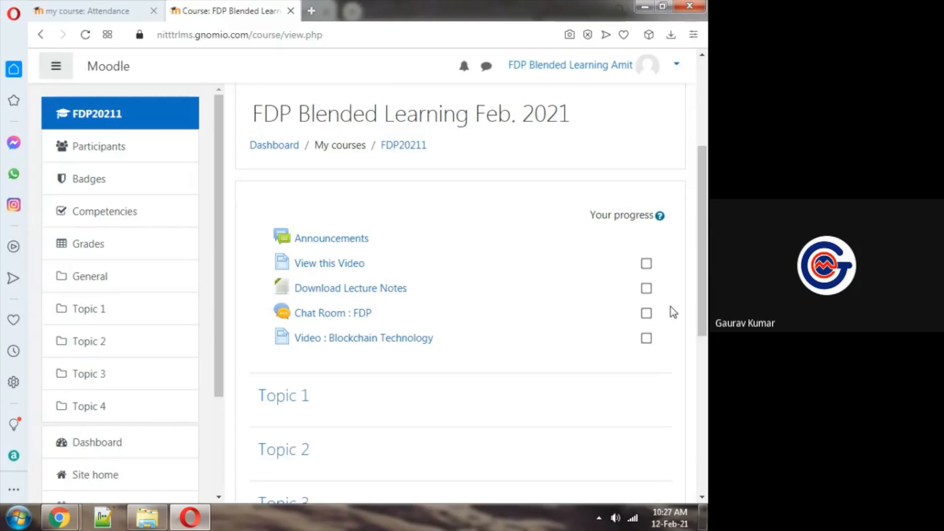
Open the View this Video page and play its Machine Learning video muted from about 0:39:38
click(336, 267)
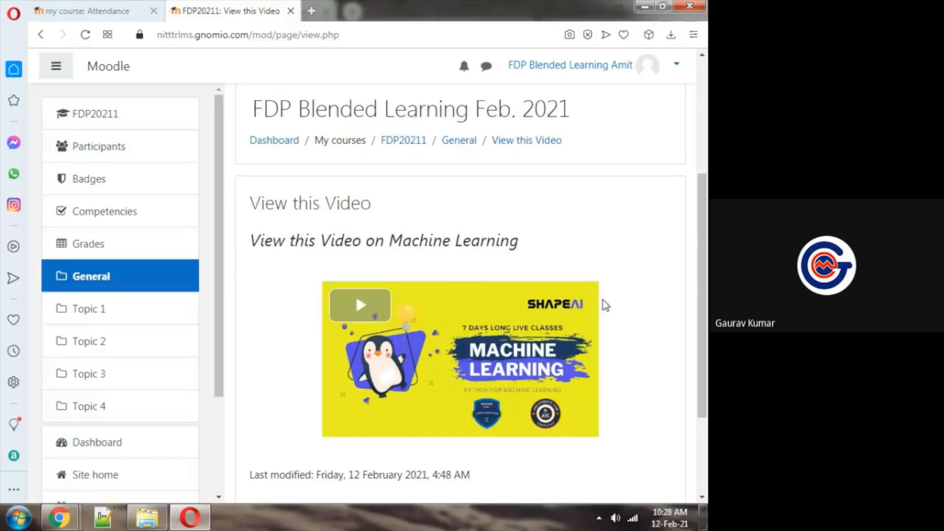
click(380, 304)
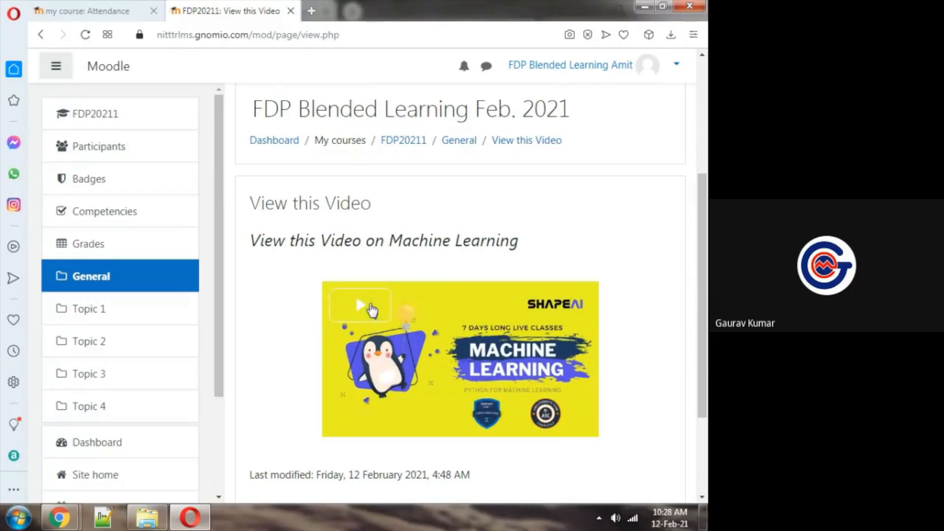
drag(703, 282, 703, 263)
mouse_move(365, 462)
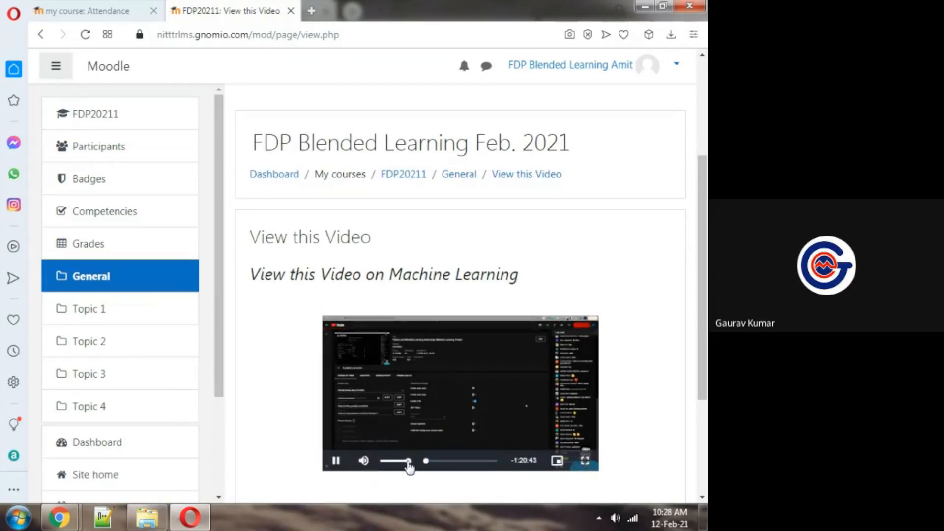
click(444, 462)
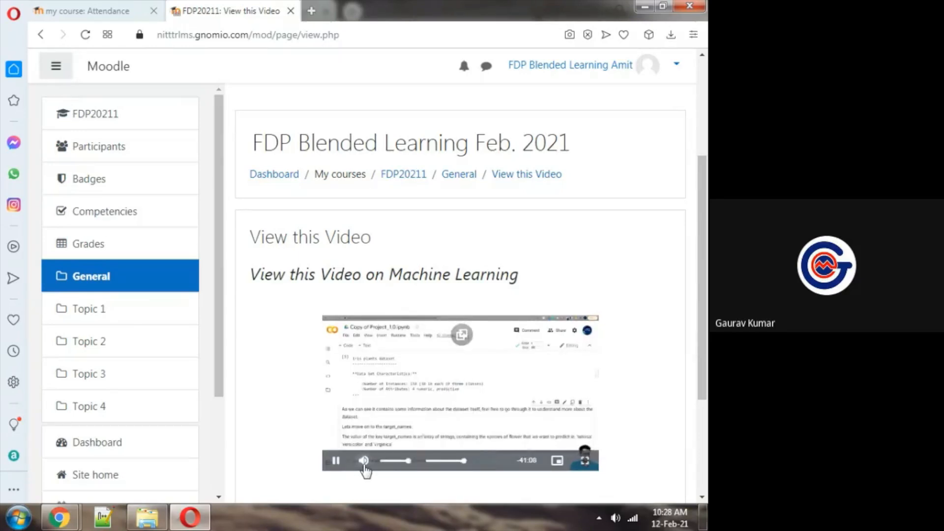
click(364, 462)
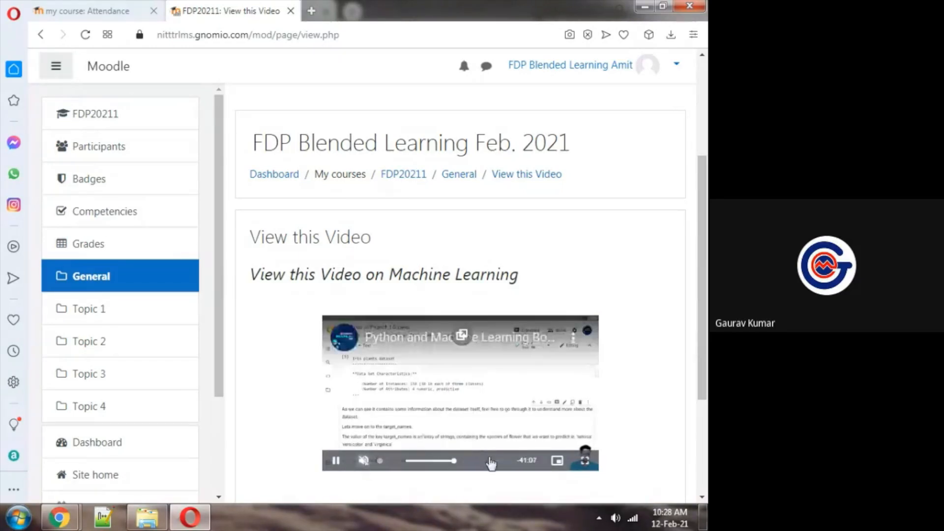
Skip the Machine Learning video forward and back to about 0:15:59, checking the Google Meet window in between
key(alt+Tab)
key(alt+Tab)
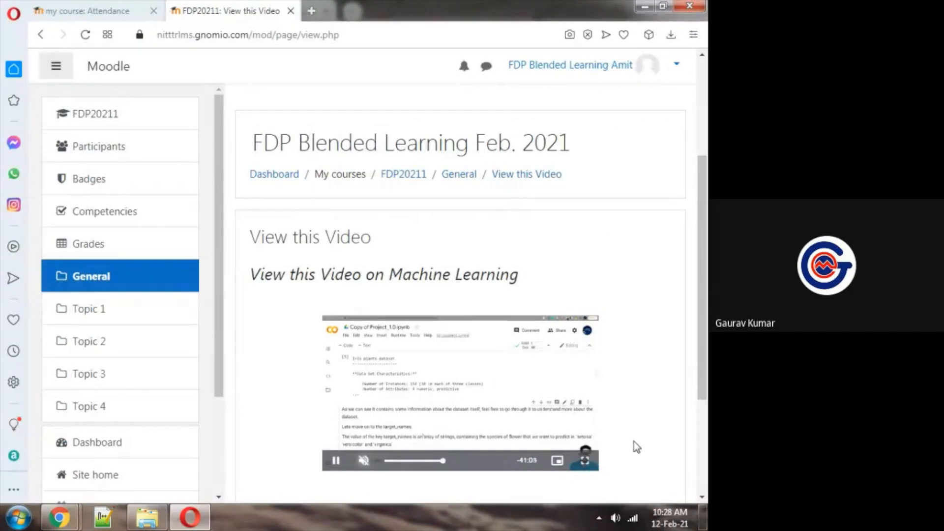
click(465, 461)
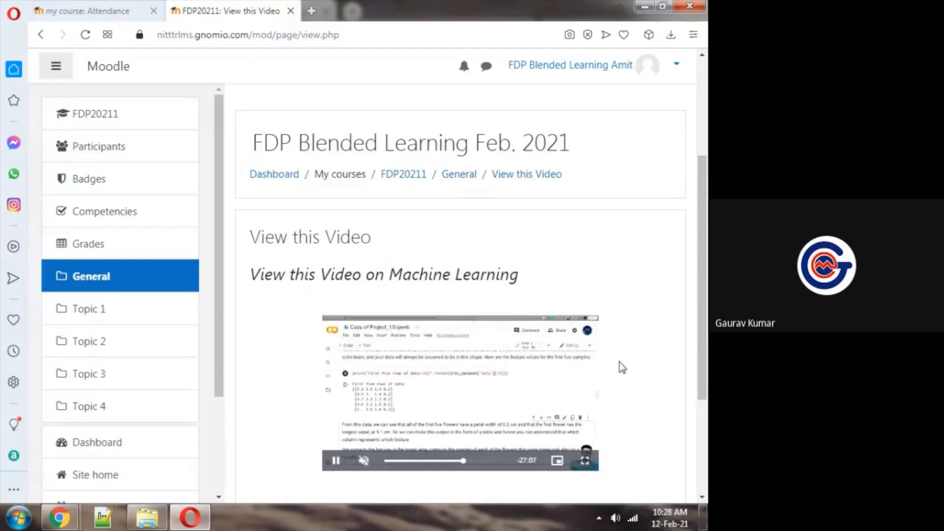
key(alt+Tab)
key(alt+Tab)
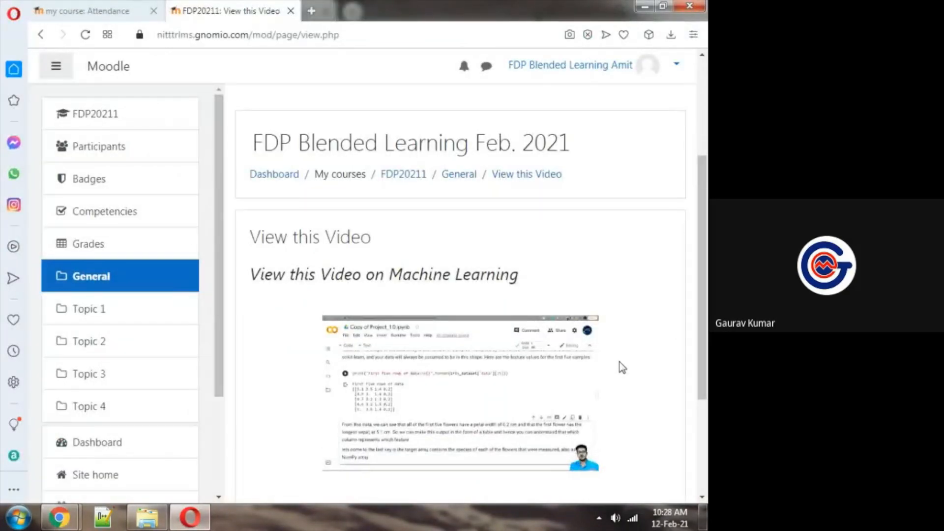
click(406, 461)
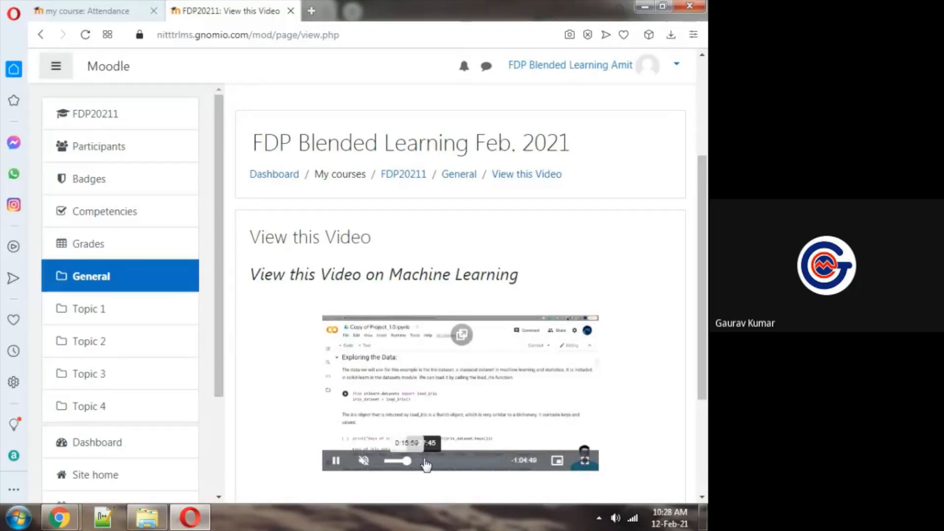
Go back to the course, open Video : Blockchain Technology and play it muted from a point past its middle
click(39, 37)
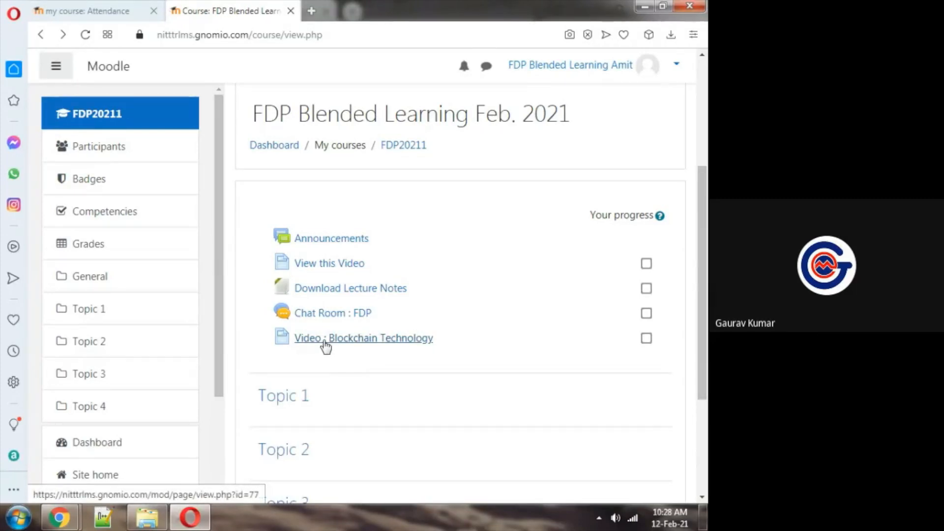
click(325, 341)
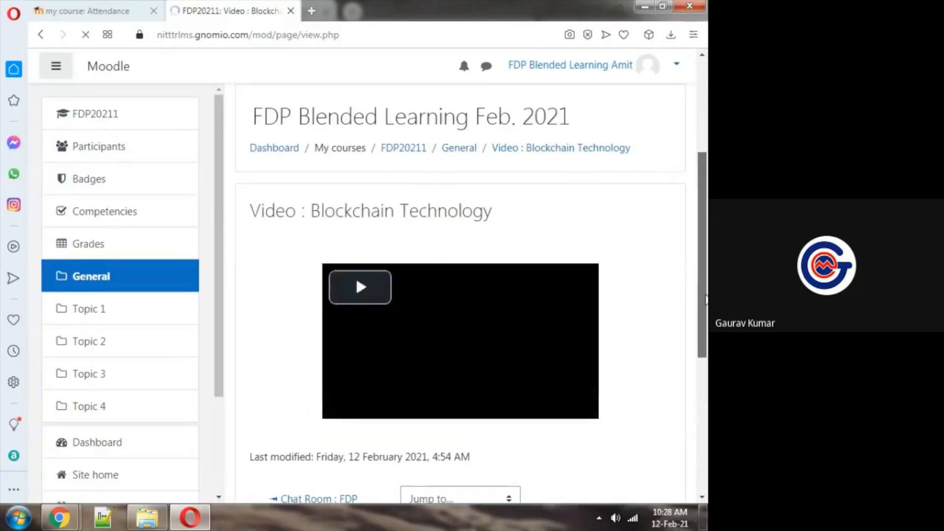
click(362, 287)
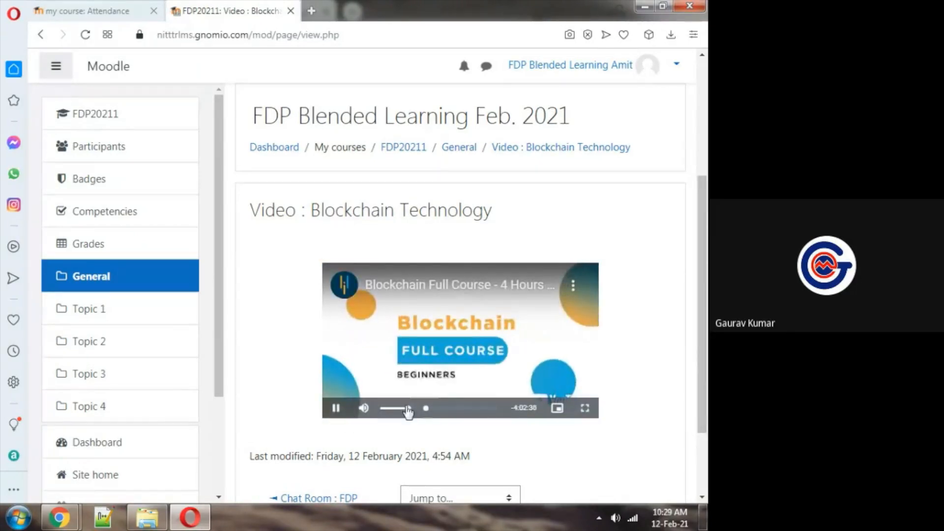
click(440, 409)
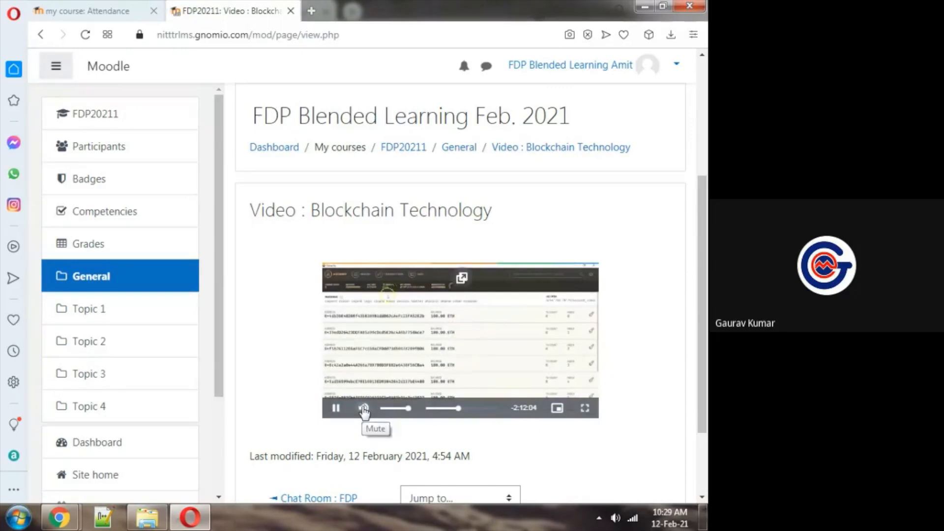
click(364, 409)
click(460, 409)
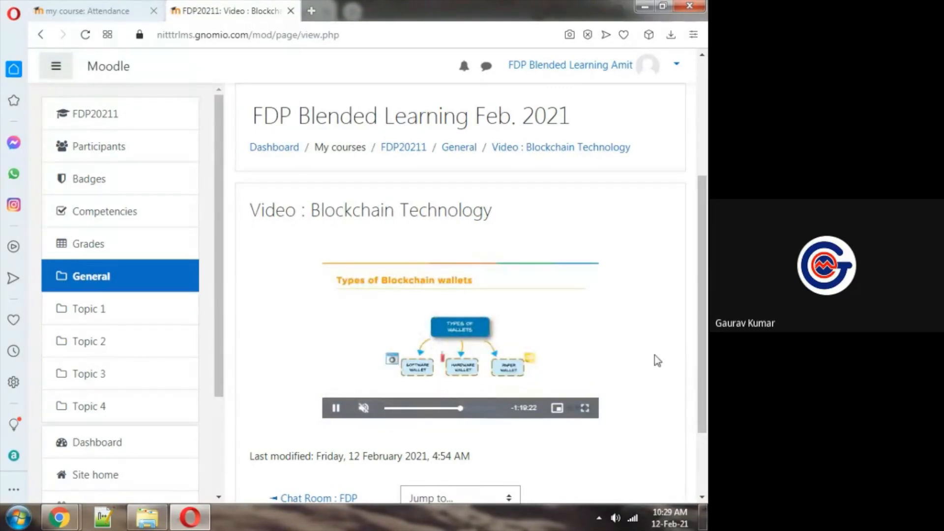
Skip the Blockchain video back to an early point and check the Google Meet chat for participants' replies
key(alt+Tab)
key(alt+Tab)
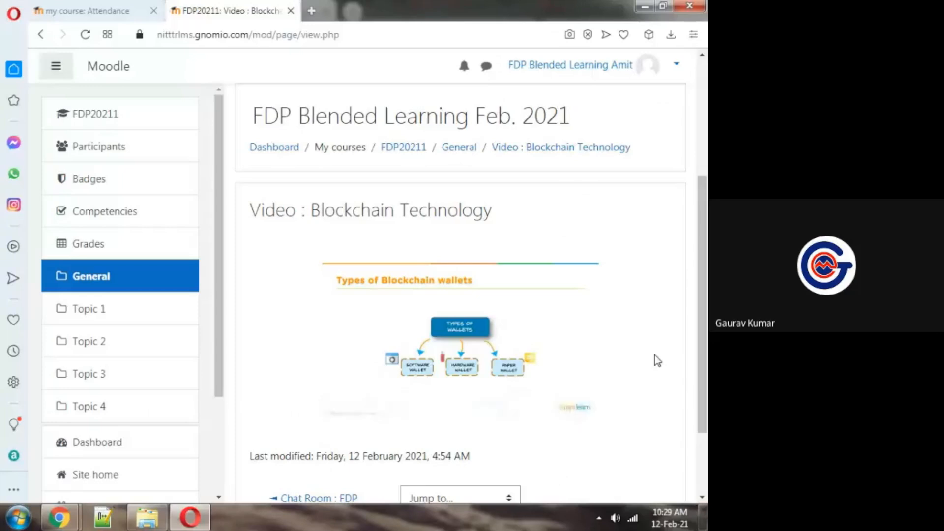
click(405, 409)
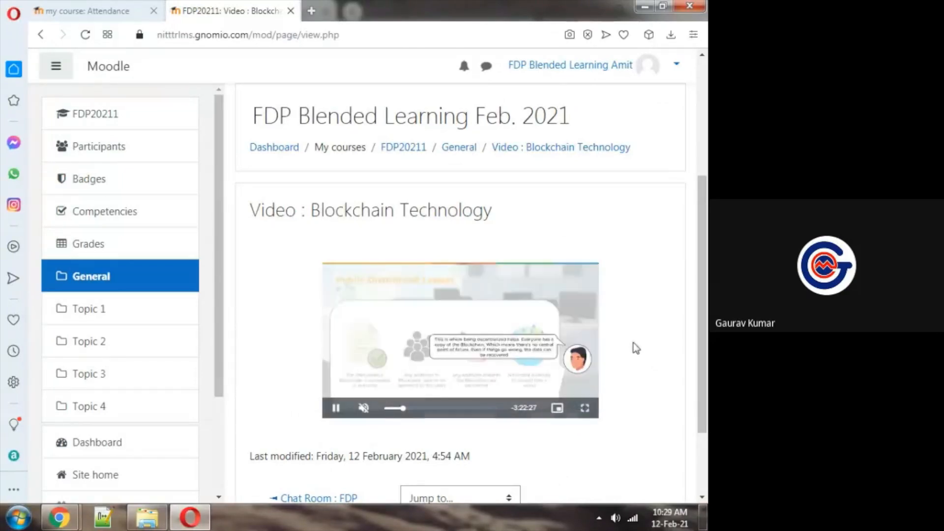
key(alt+Tab)
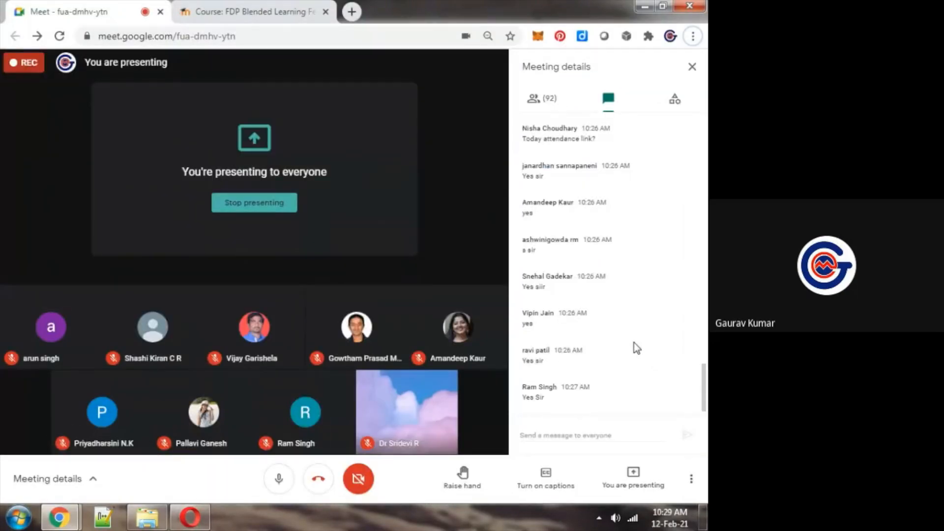
key(alt+Tab)
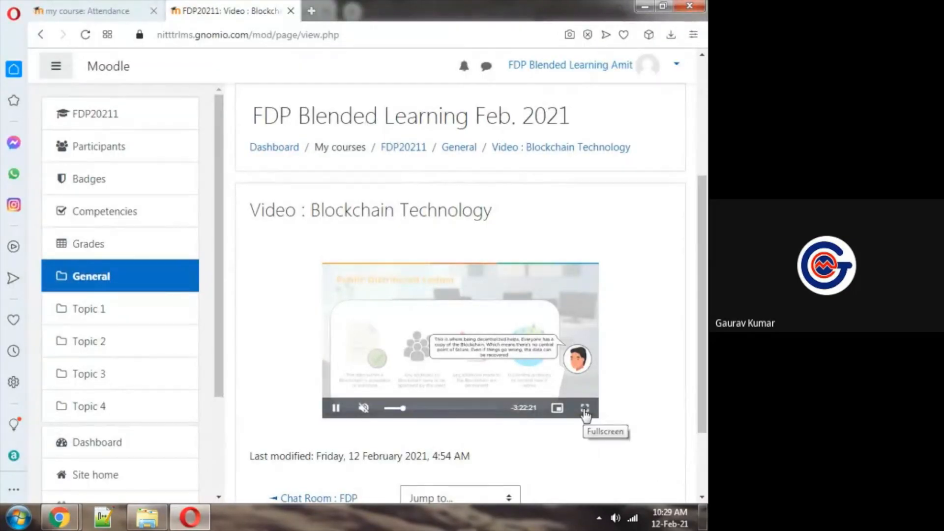
key(alt+Tab)
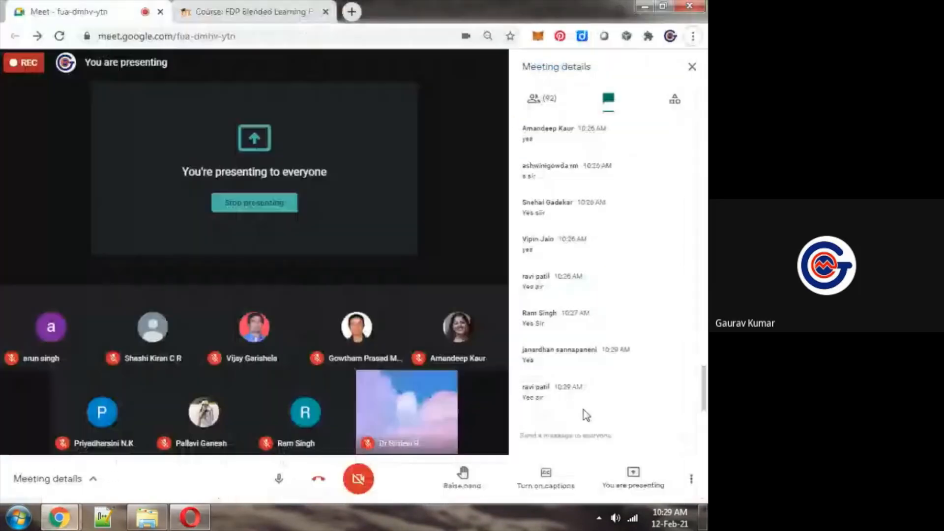
key(alt+Tab)
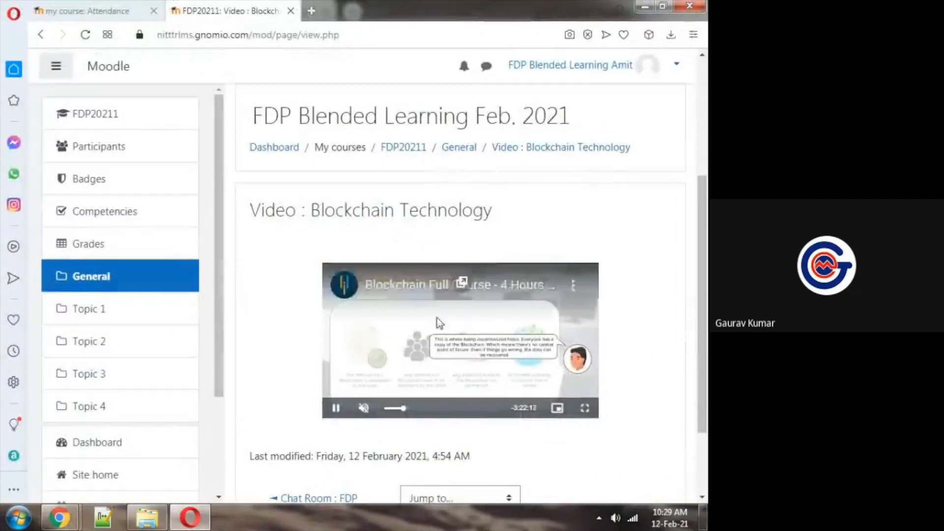
Return to the FDP20211 course page and mark View this Video and Video : Blockchain Technology as complete
click(400, 153)
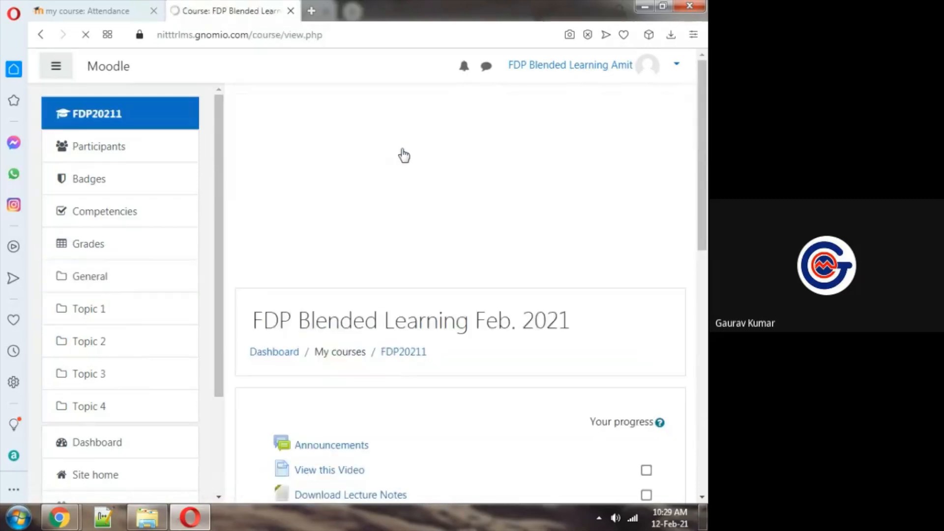
drag(707, 163, 707, 264)
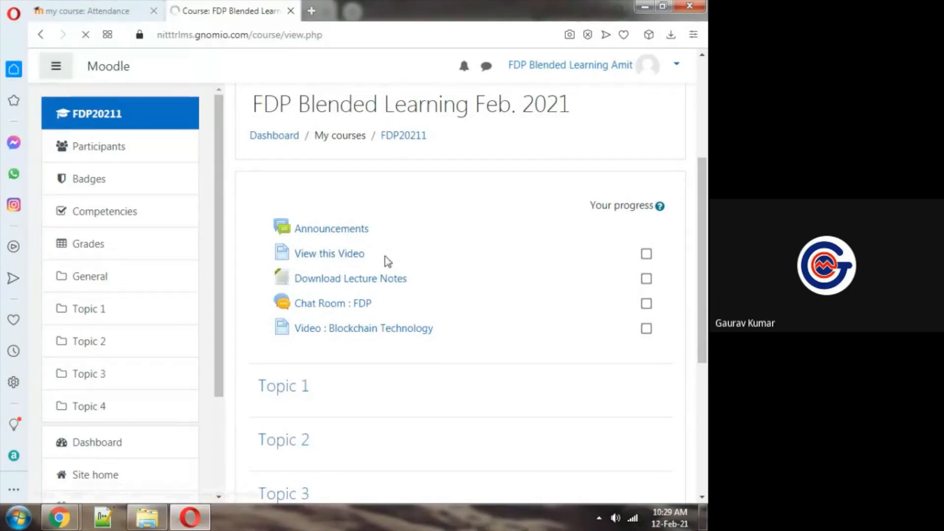
click(647, 254)
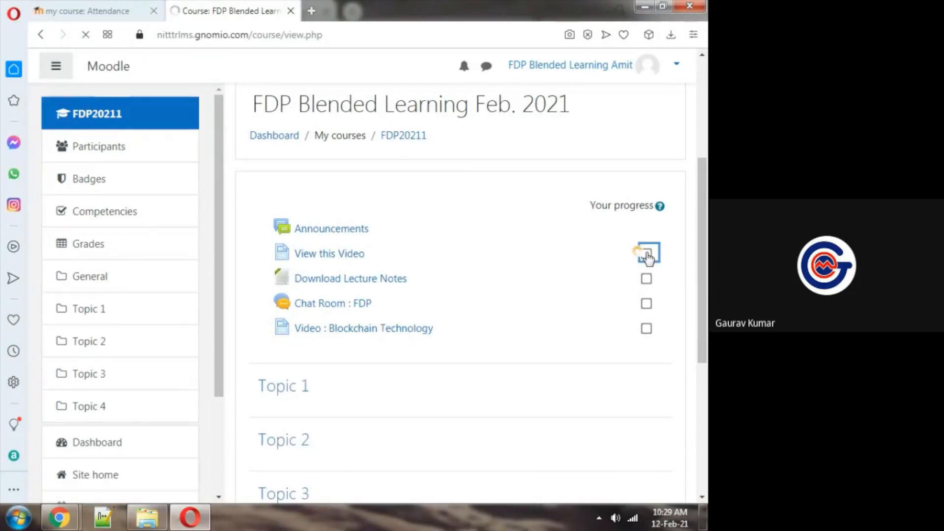
click(646, 329)
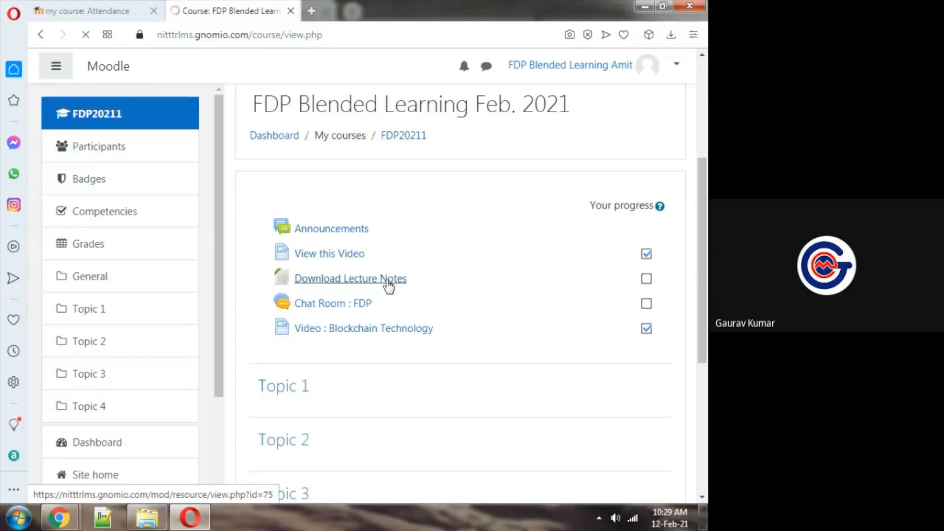
Open Download Lecture Notes from the participant's account, return to the course page and check the Google Meet chat in Chrome
click(327, 285)
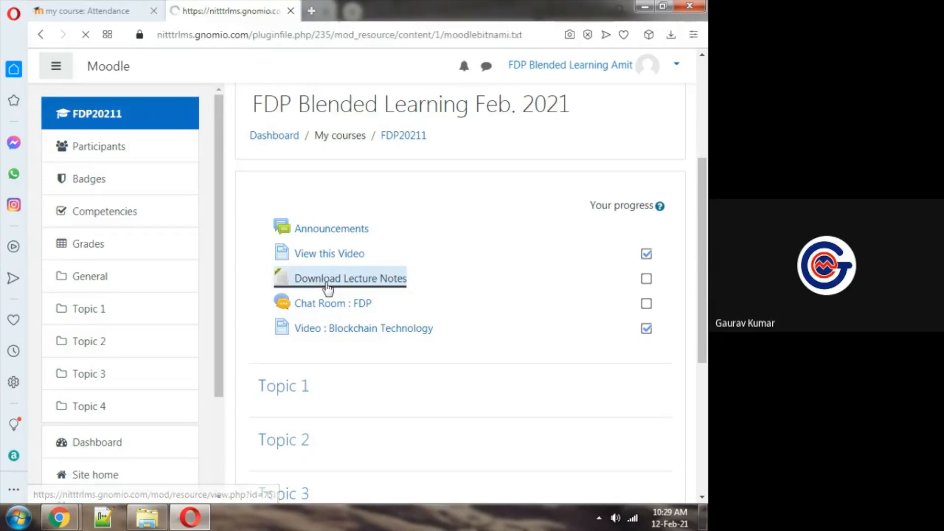
click(41, 37)
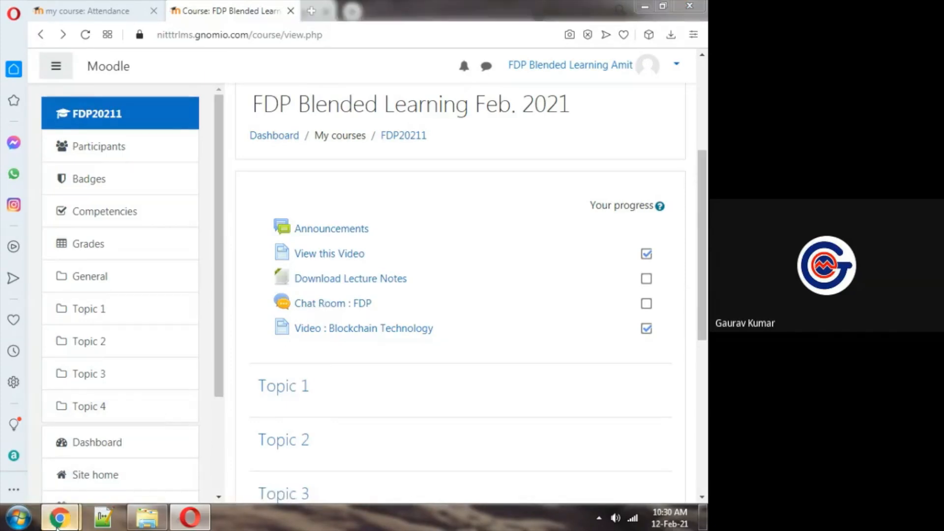
mouse_move(59, 516)
click(110, 440)
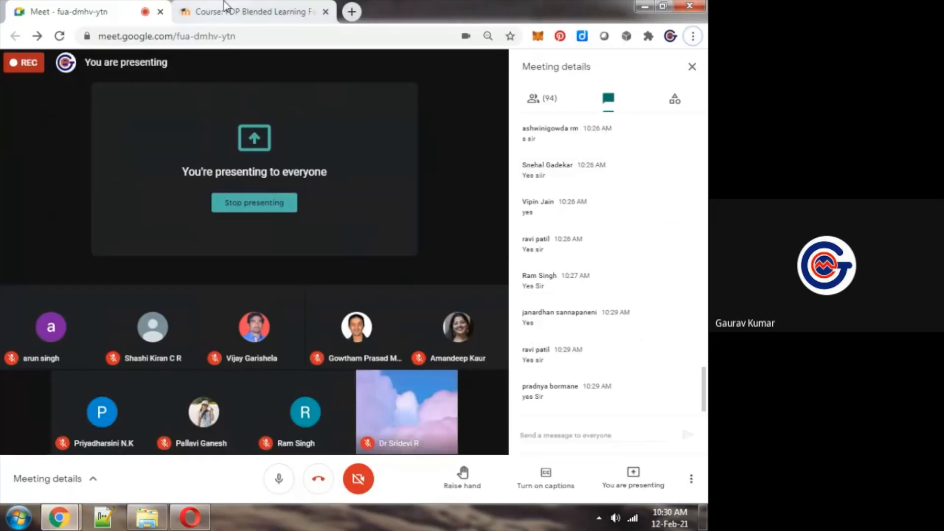
Alternate between the admin's FDP20211 course page and the Google Meet window to follow the participants' messages
click(225, 7)
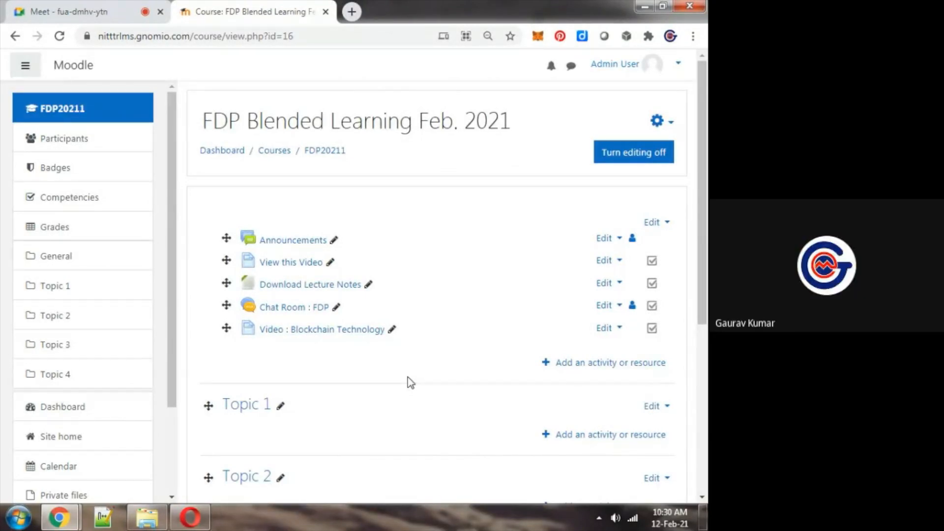
key(ctrl+Tab)
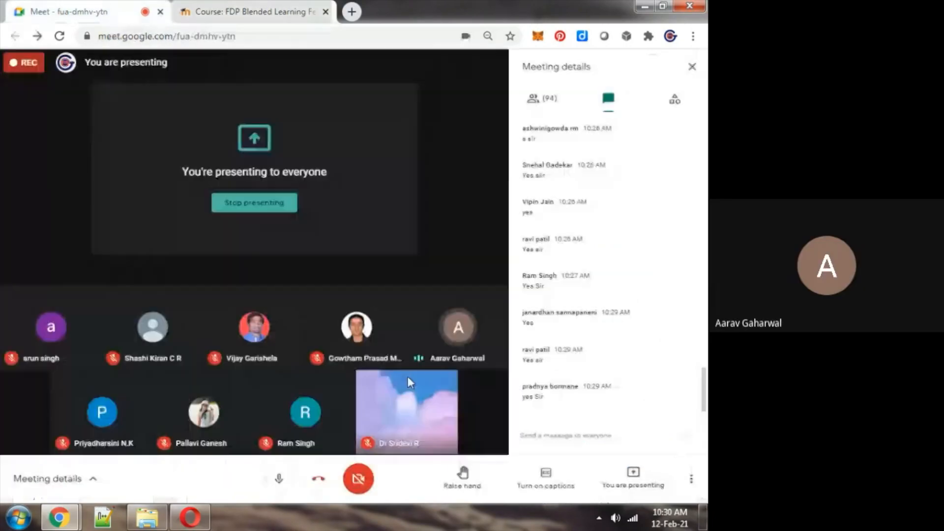
key(ctrl+Tab)
key(ctrl+Tab)
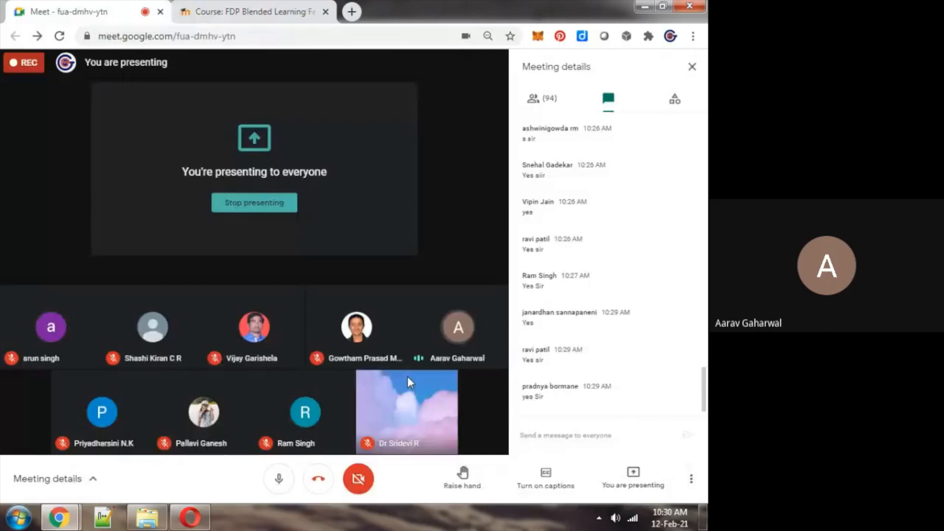
key(ctrl+Tab)
key(ctrl+Tab)
key(ctrl+Tab)
key(ctrl+Tab)
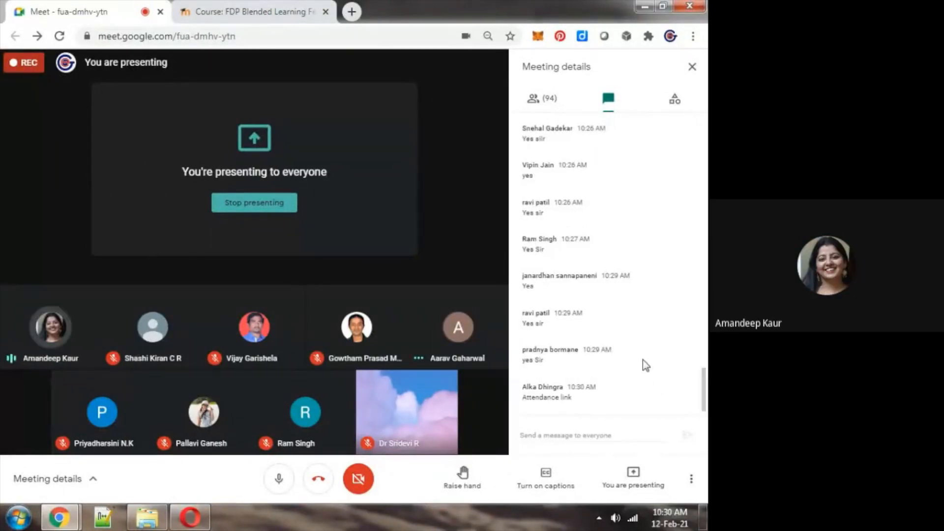
key(ctrl+Tab)
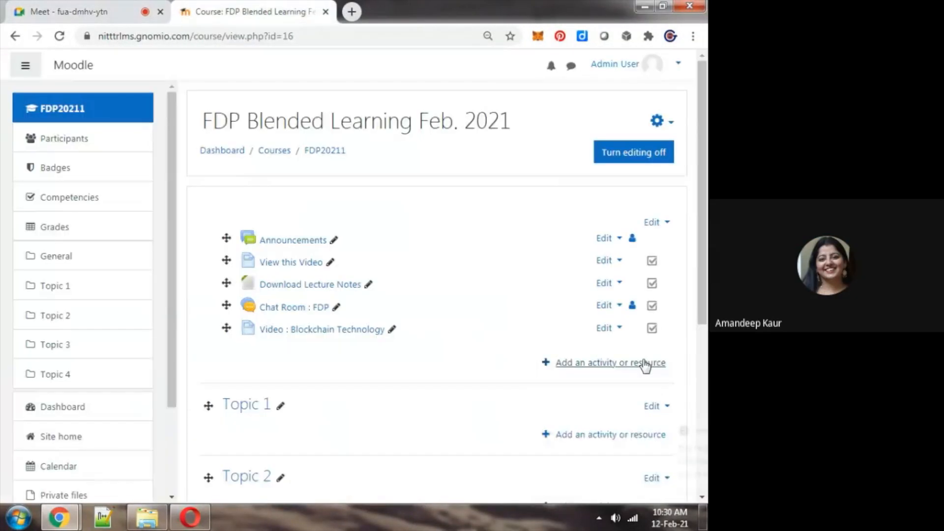
key(ctrl+Tab)
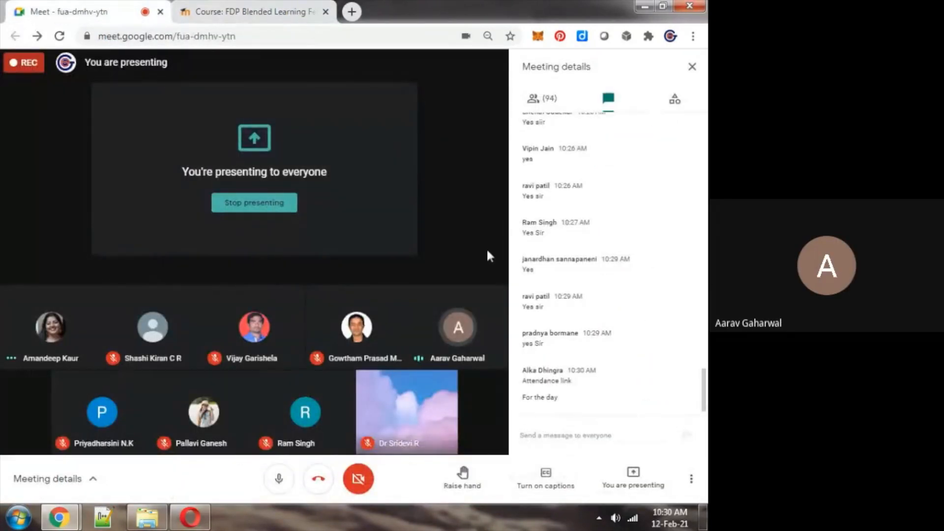
Compare the admin's course page in Chrome with the participant's FDP20211 course page in Opera
key(ctrl+Tab)
key(alt+Tab)
key(alt+Tab)
key(ctrl+Tab)
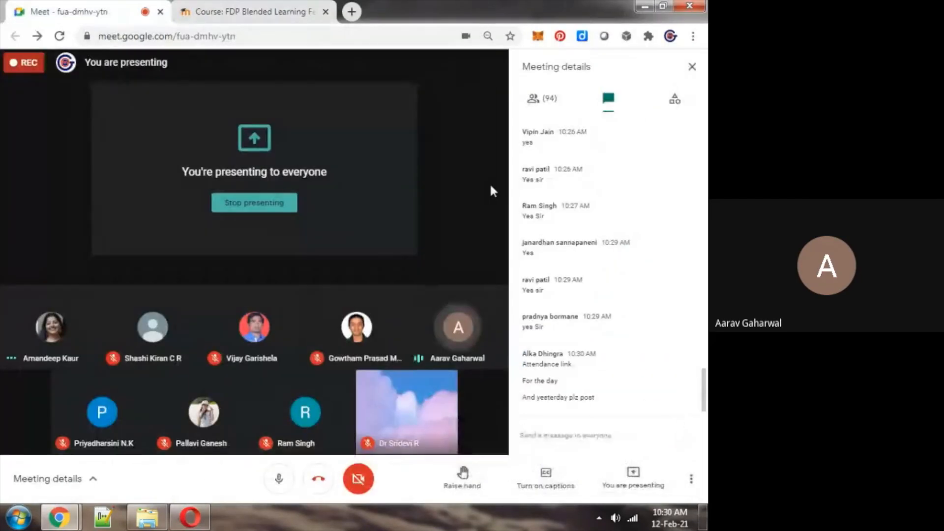
key(ctrl+Tab)
key(alt+Tab)
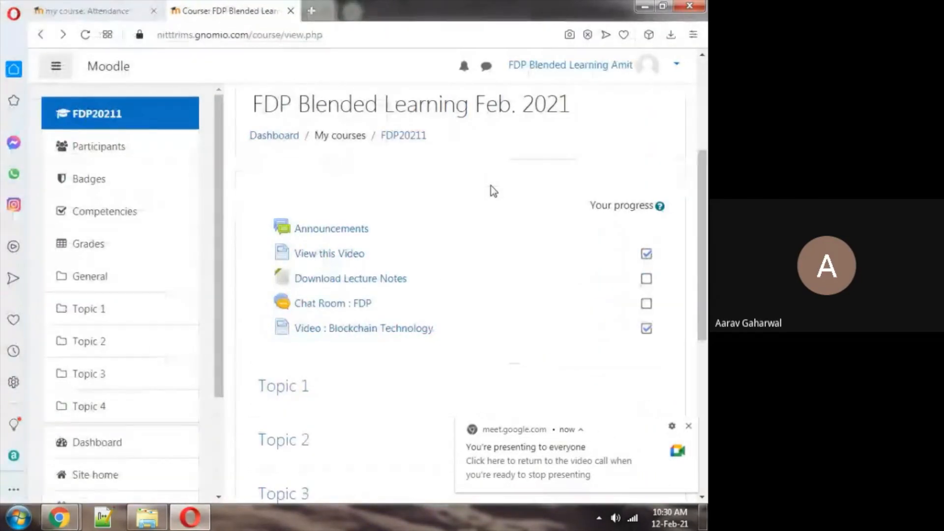
key(alt+Tab)
key(alt+Tab)
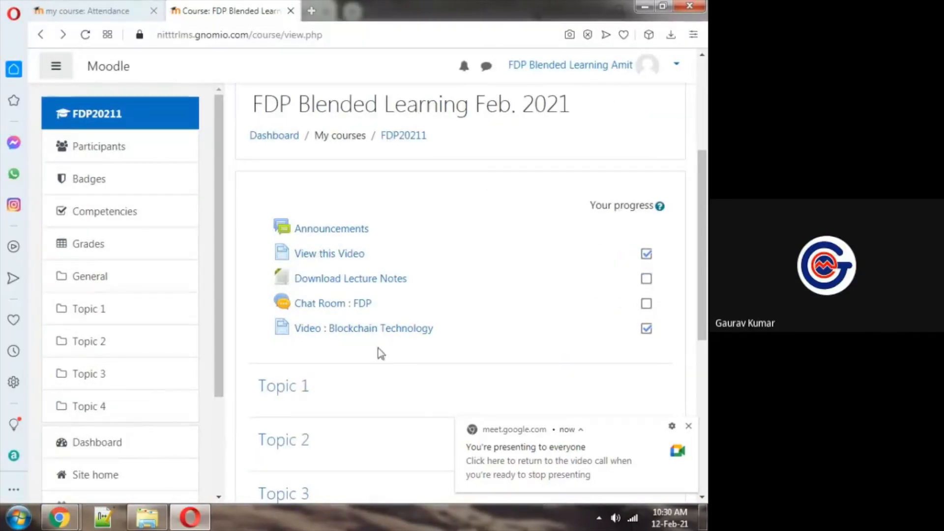
key(alt+Tab)
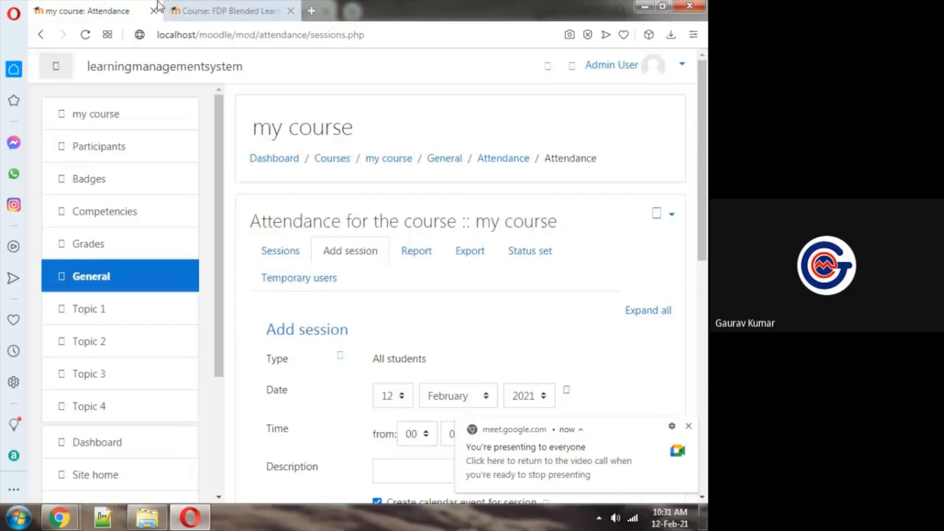
key(alt+Tab)
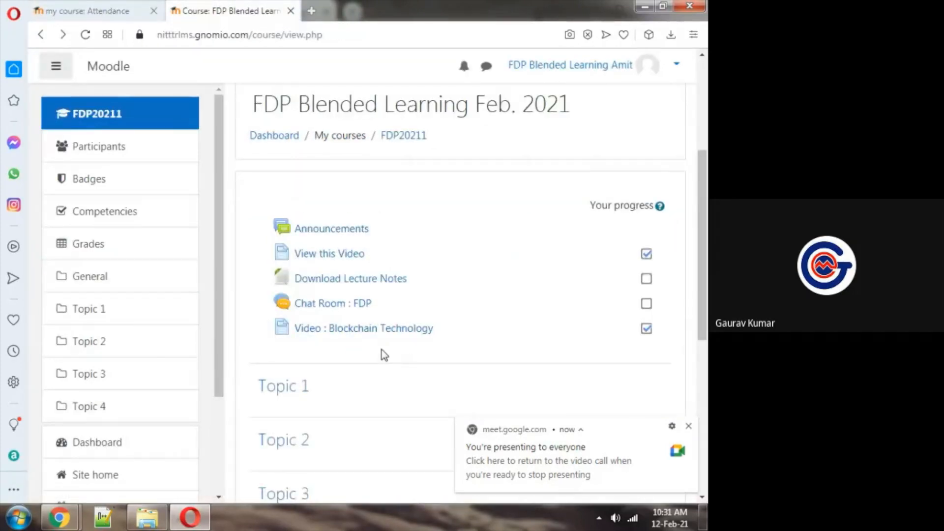
Switch to the admin's course page in Chrome, open Chat Room : FDP and enter the chat
click(59, 517)
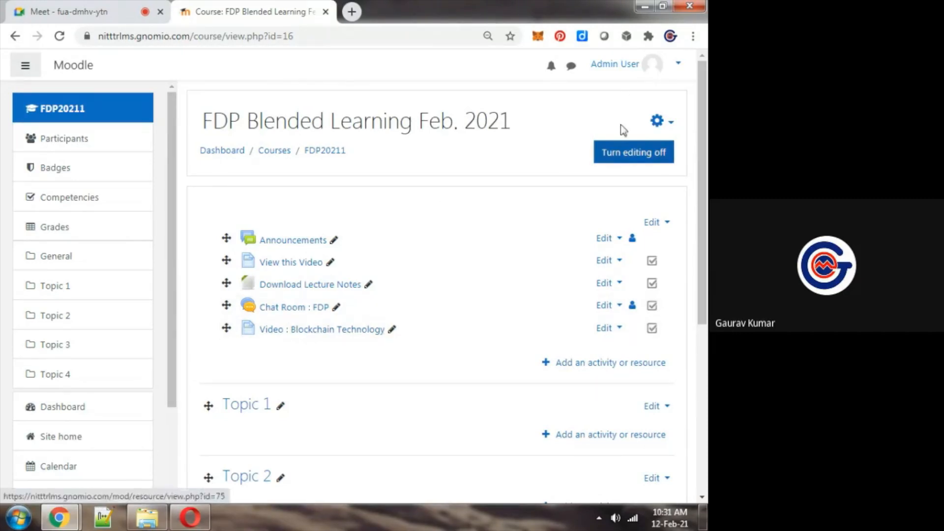
click(657, 68)
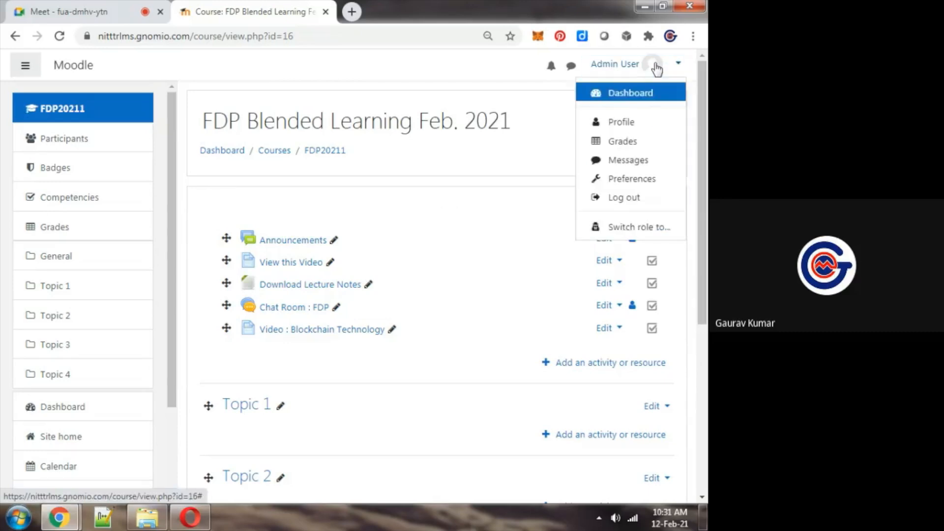
click(657, 68)
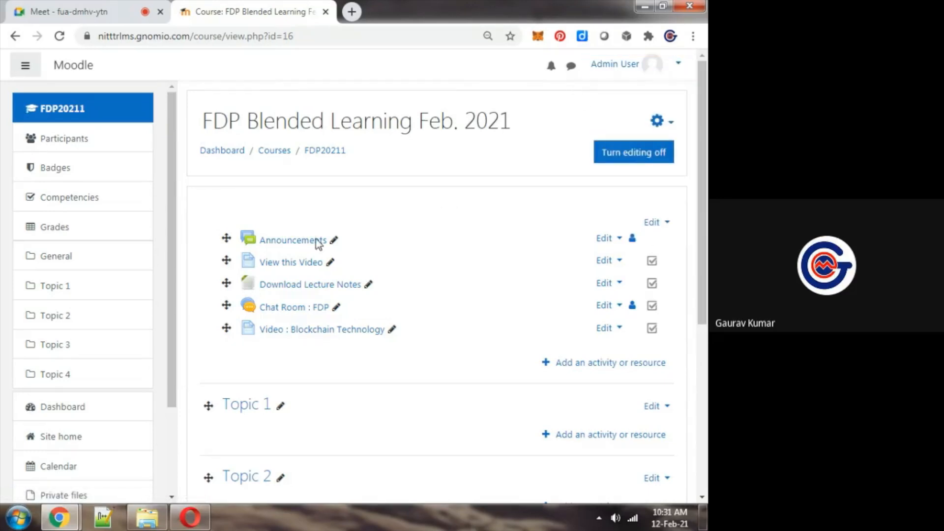
click(301, 310)
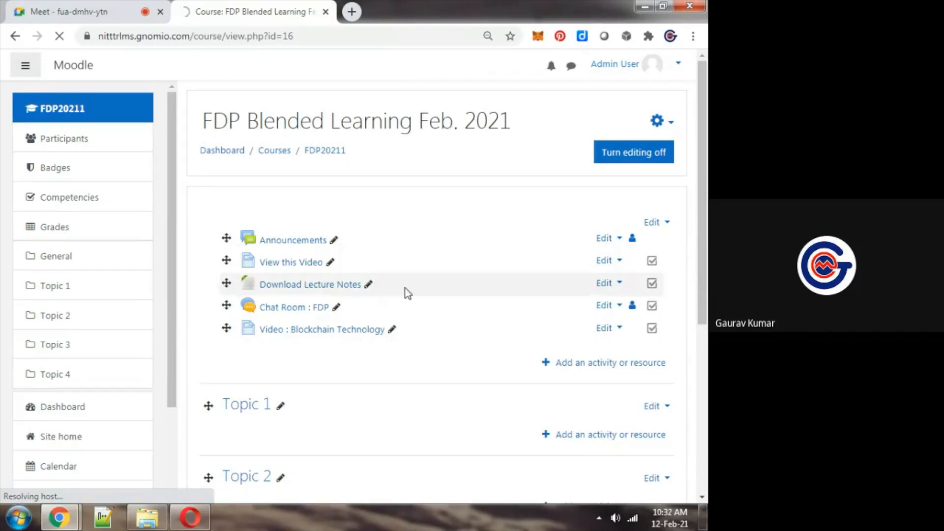
click(279, 308)
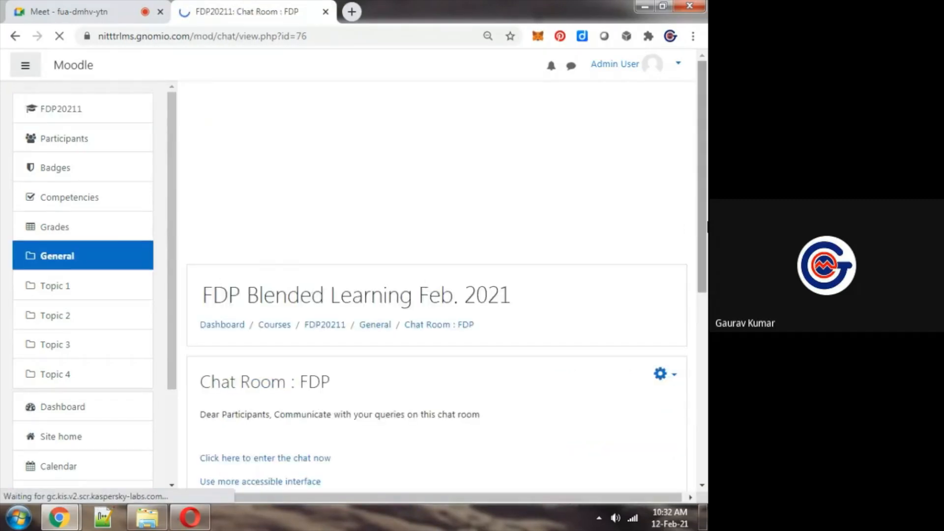
scroll(694, 245, down, 7)
scroll(698, 310, up, 4)
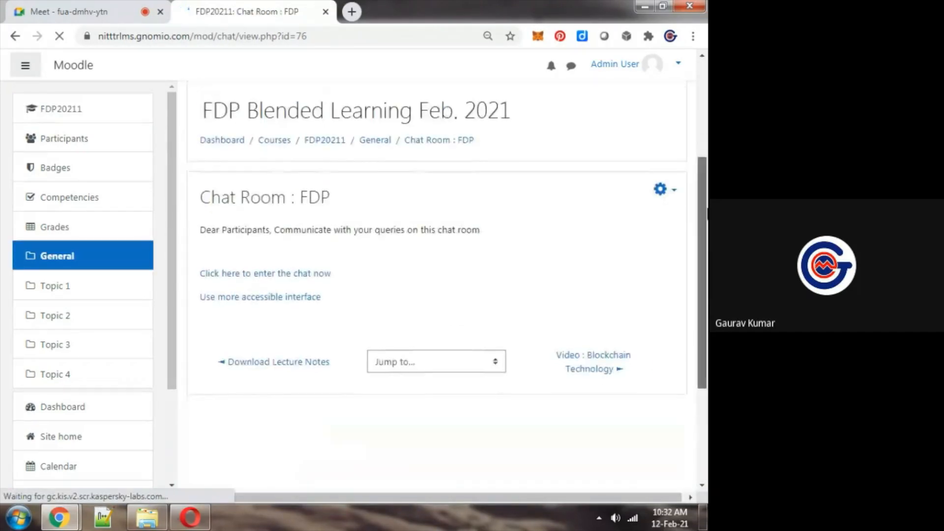
click(249, 281)
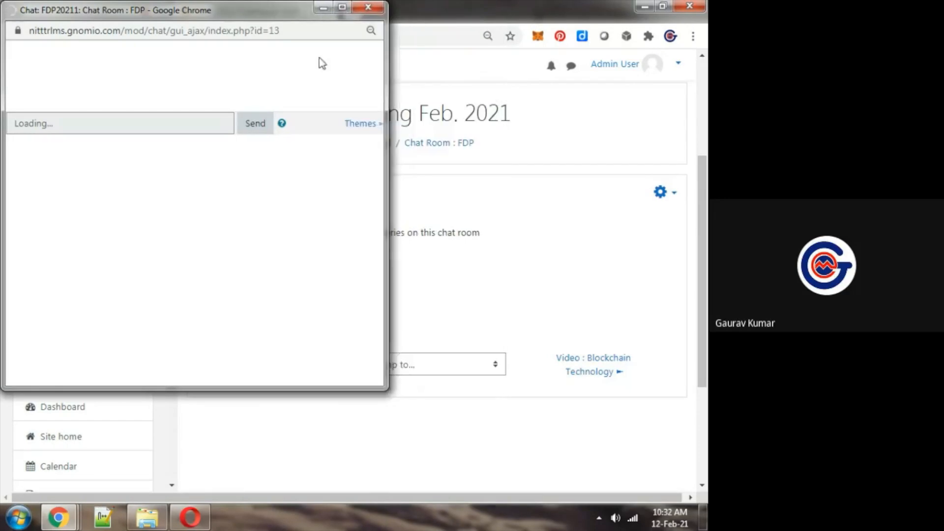
Reposition the admin's chat window slightly and stretch it down to nearly full screen height
mouse_move(269, 7)
mouse_down()
mouse_move(286, 21)
mouse_move(276, 14)
mouse_up()
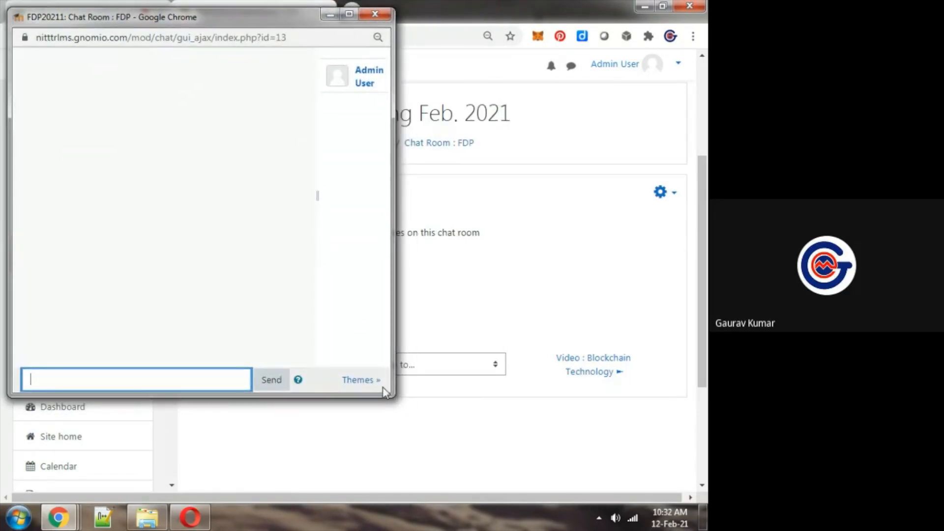
drag(385, 392, 383, 480)
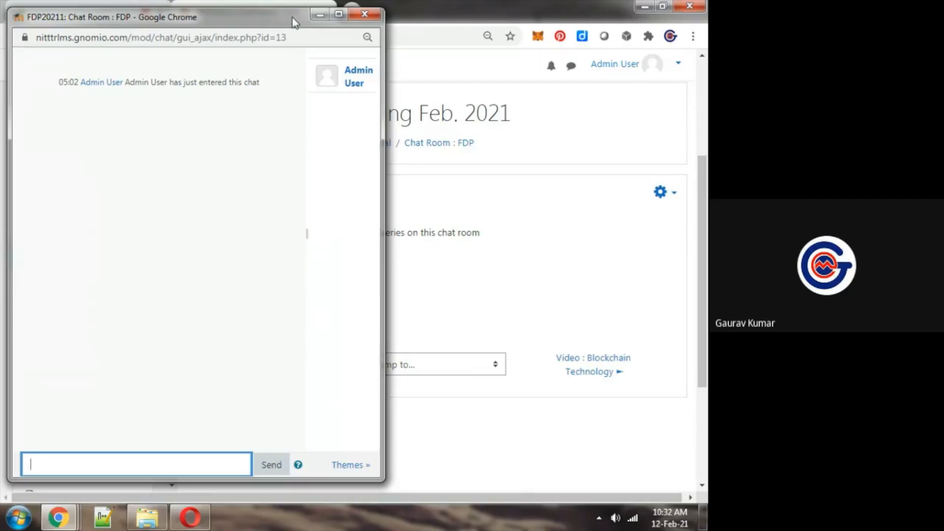
drag(291, 16, 290, 14)
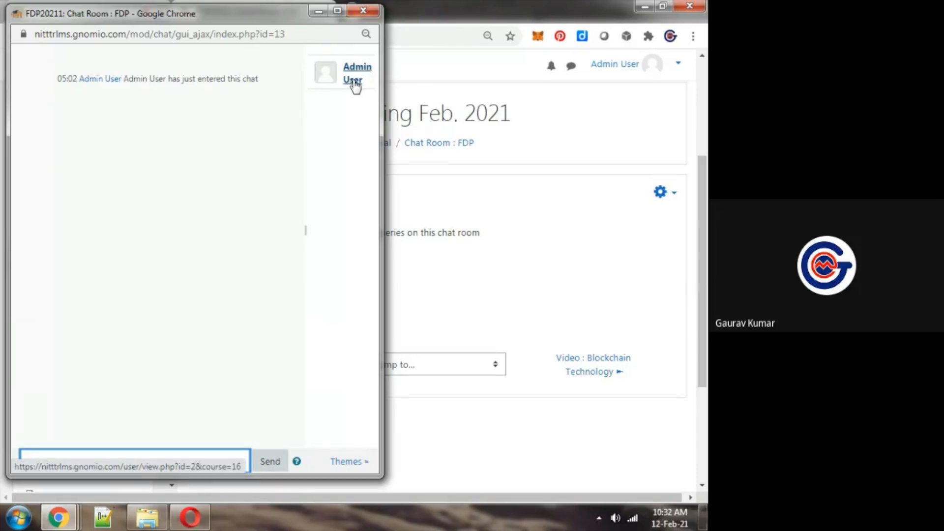
click(343, 109)
key(Tab)
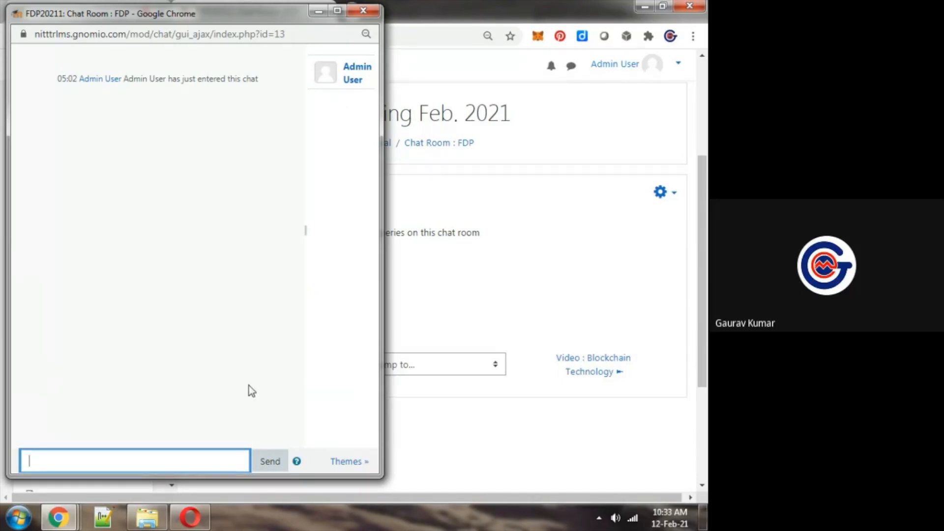
Switch to the participant's course page in Opera, open Chat Room : FDP and enter the chat
click(196, 520)
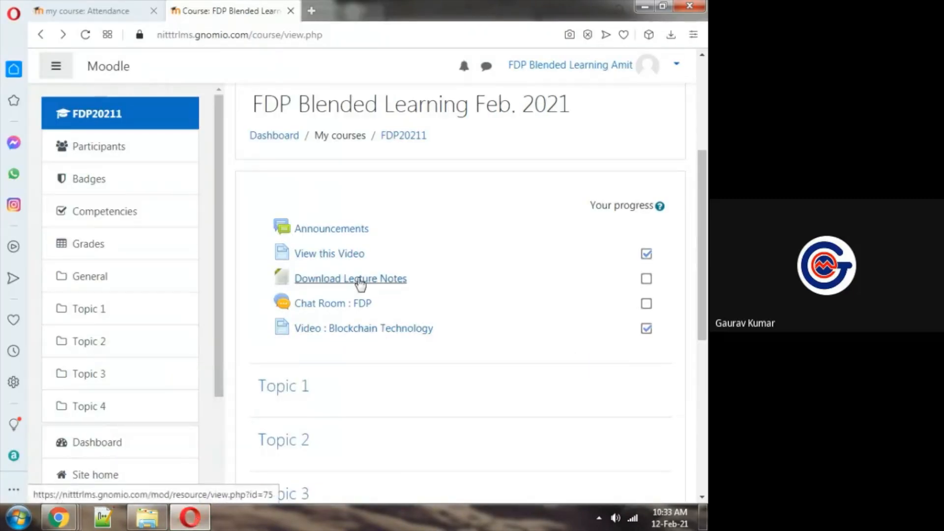
click(332, 305)
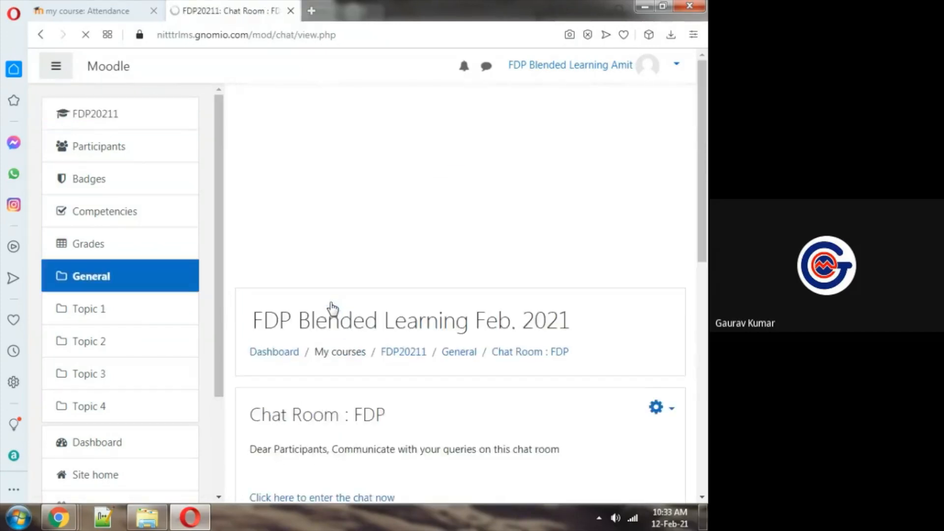
drag(704, 123, 703, 236)
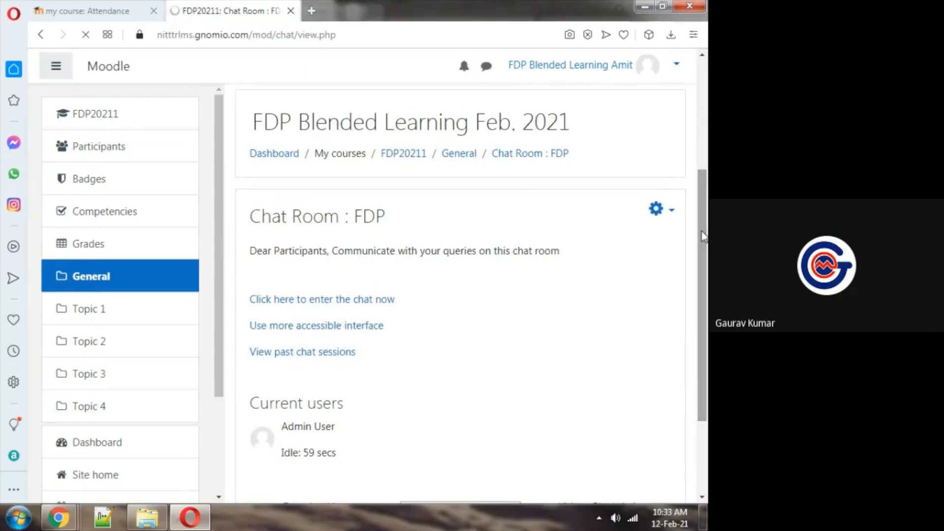
click(340, 300)
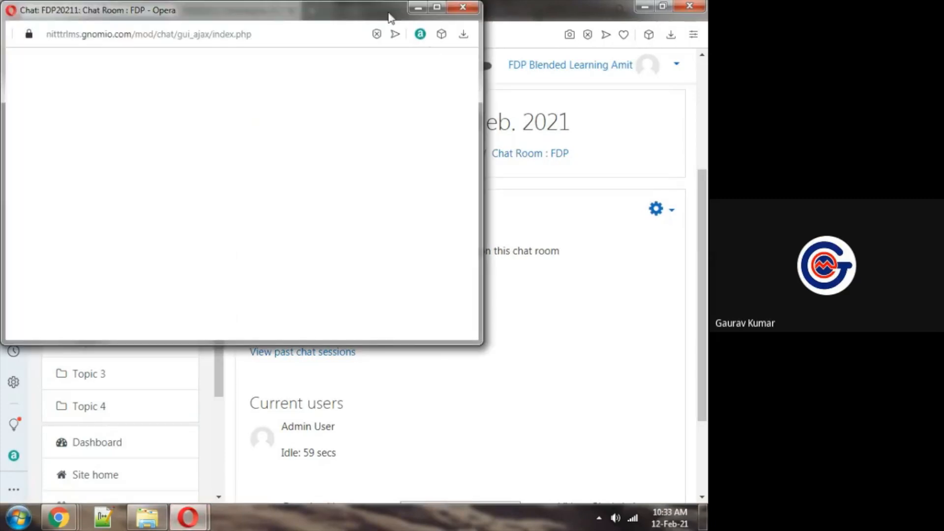
Move the participant's chat window to the free half of the screen and make it taller and narrower
drag(376, 18, 585, 25)
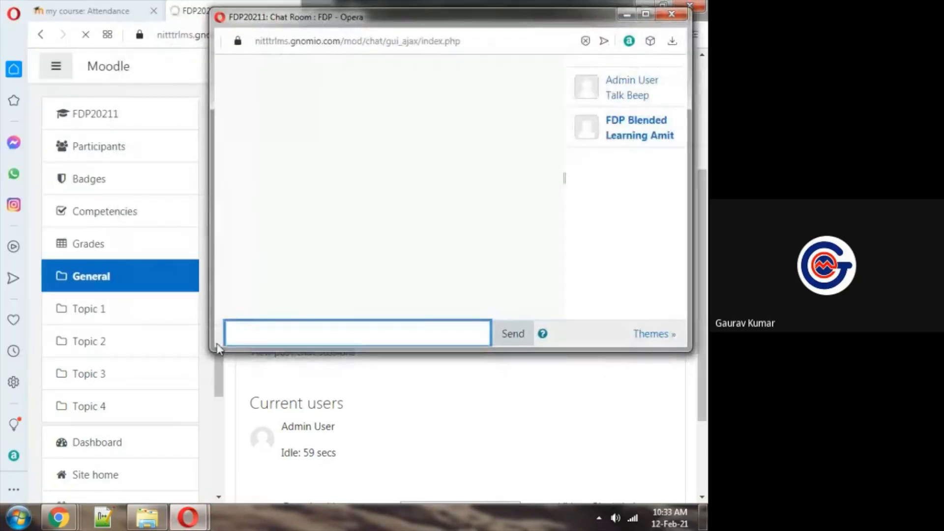
drag(209, 351, 382, 486)
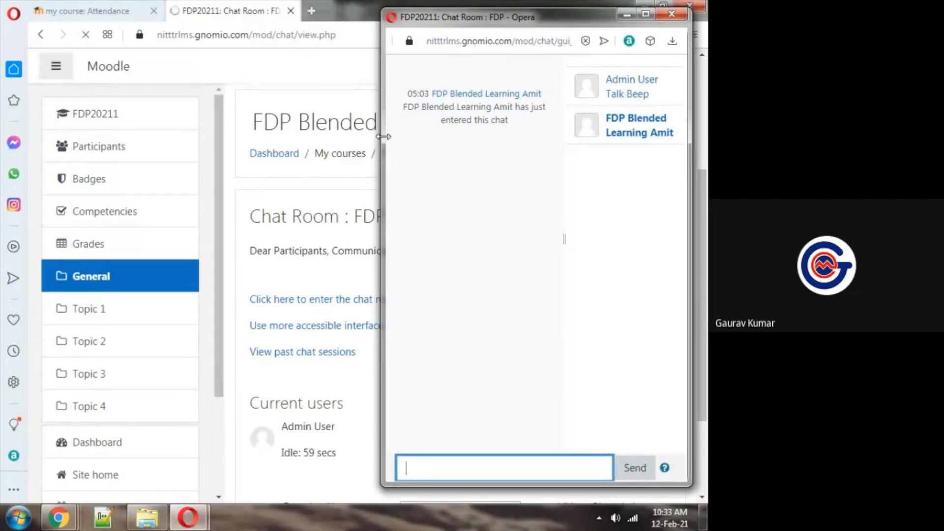
drag(382, 135, 365, 137)
Bring the admin's Chrome chat window forward and resize it to fit beside the participant's chat window without overlapping
mouse_move(72, 523)
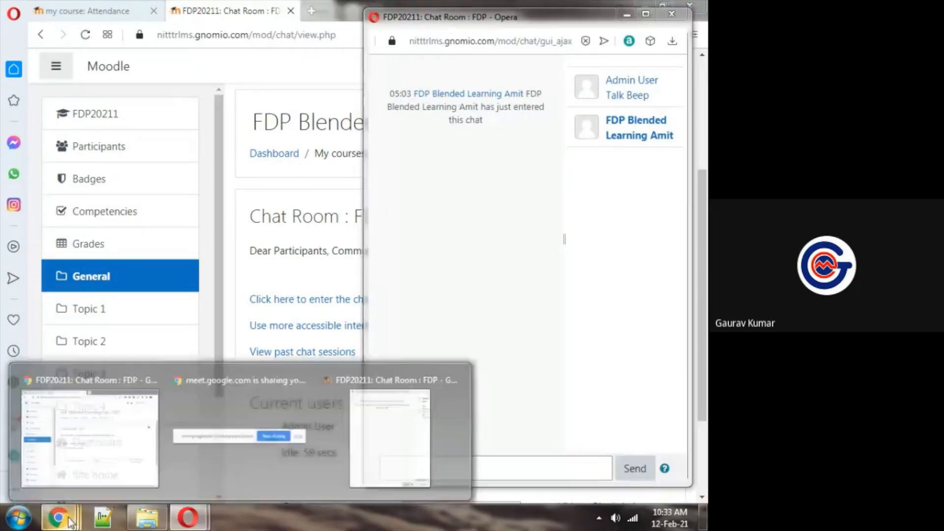
click(388, 430)
drag(389, 243, 367, 246)
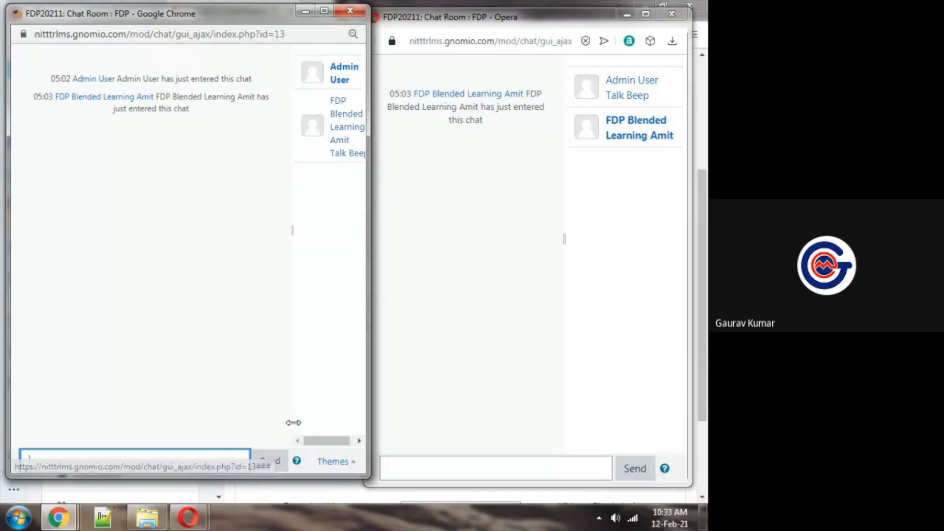
drag(312, 476, 312, 488)
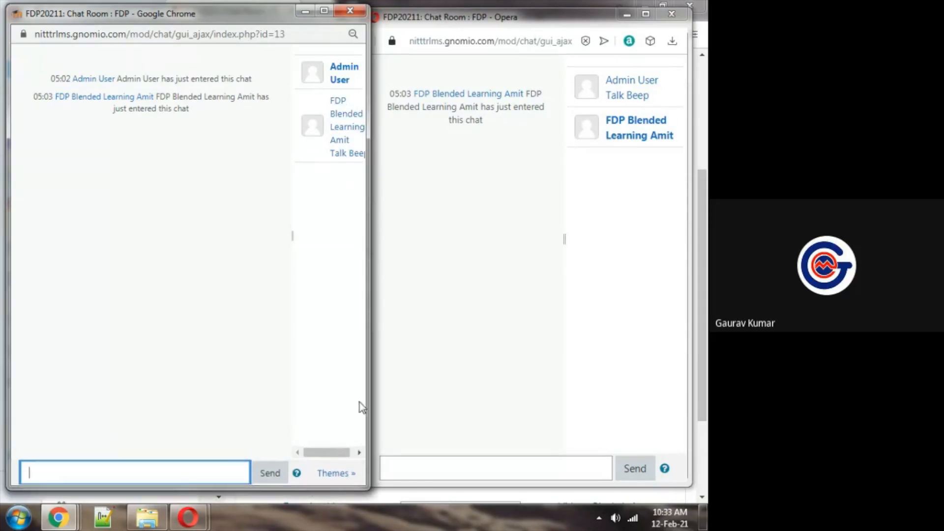
drag(368, 385, 356, 323)
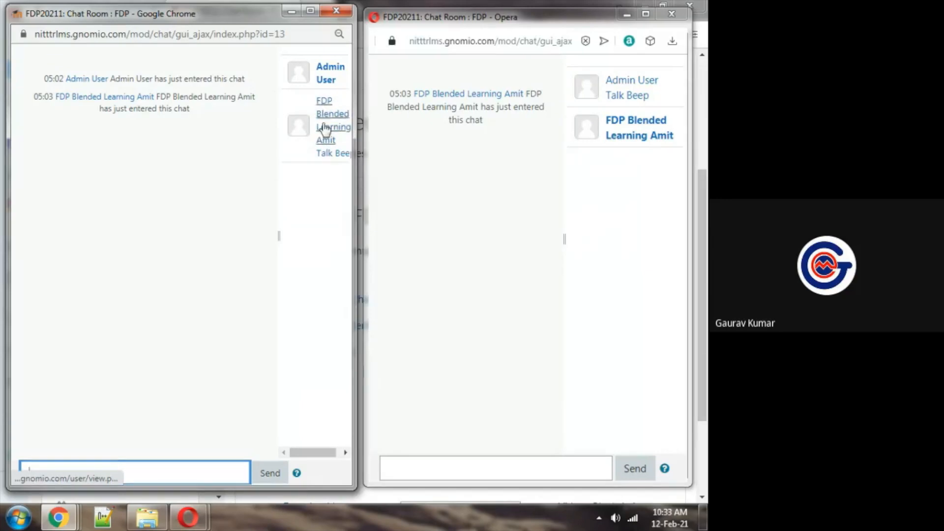
Shift the participant's Opera chat window slightly up beside the admin's chat window and widen it a little
click(559, 25)
drag(557, 22, 553, 19)
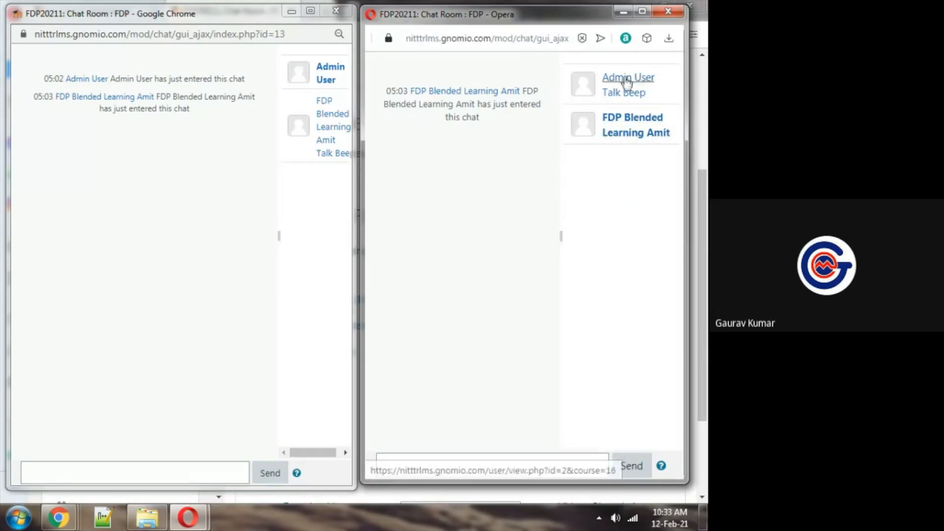
click(468, 152)
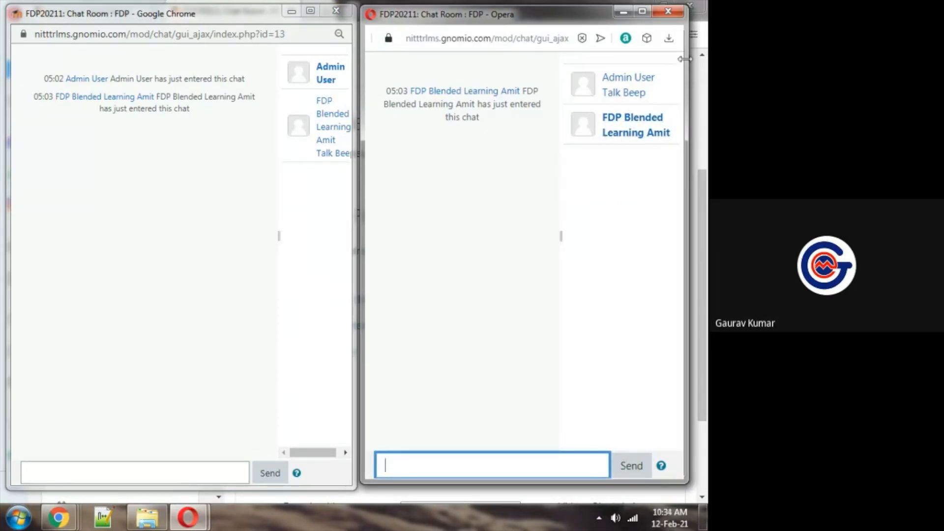
drag(686, 59, 691, 59)
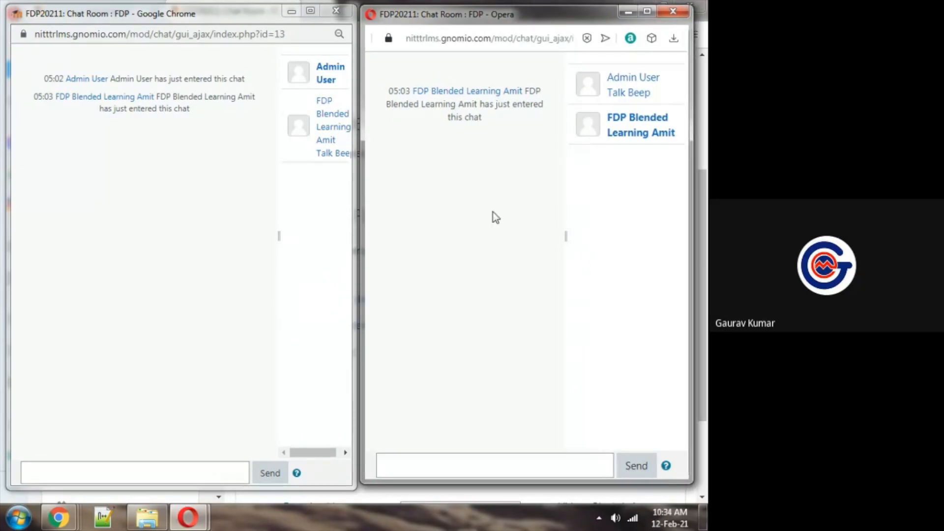
Send the message "Good Morning Sir.... Please send today's lecture notes" from the participant's chat window
key(Tab)
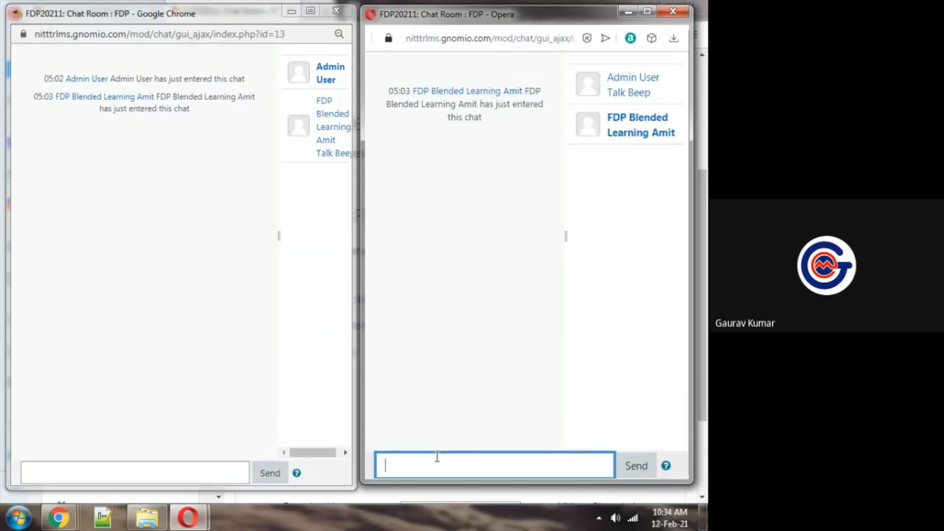
text(Good Morning Sir.... Please s)
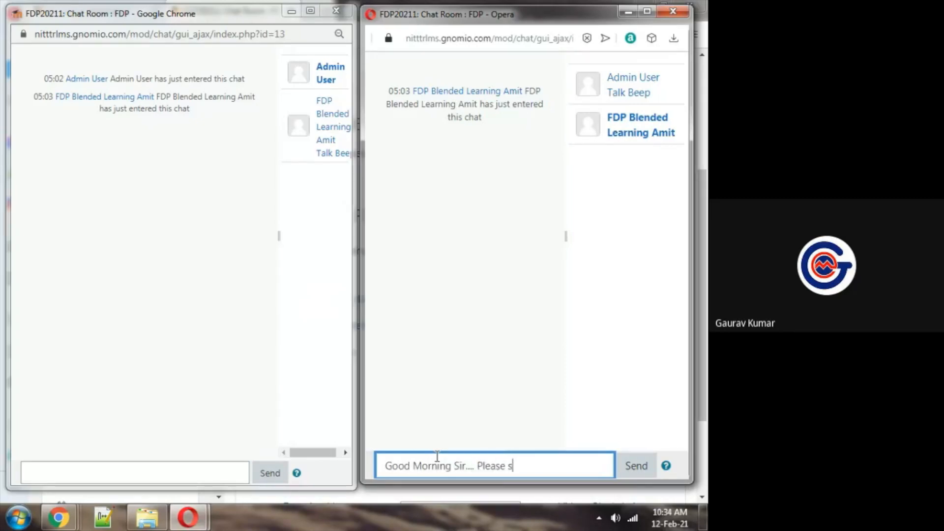
text(end today's lecture notes)
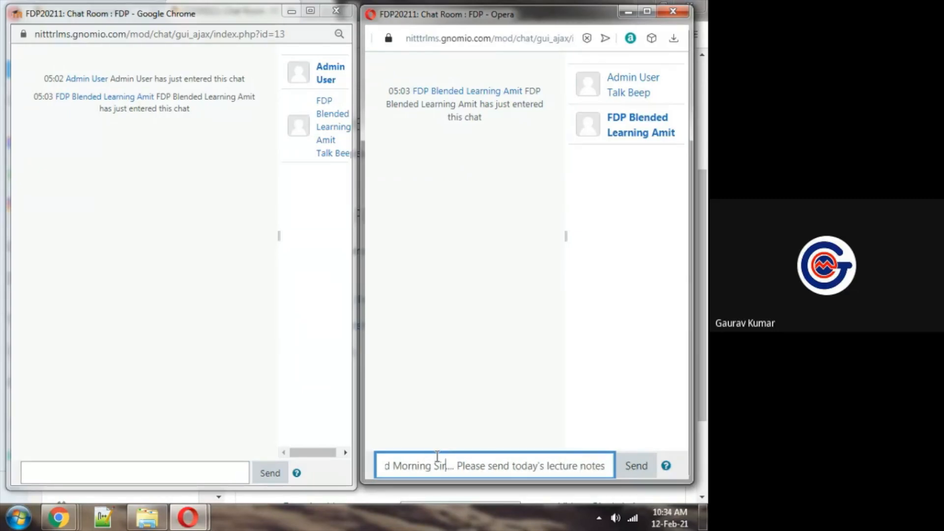
key(Home)
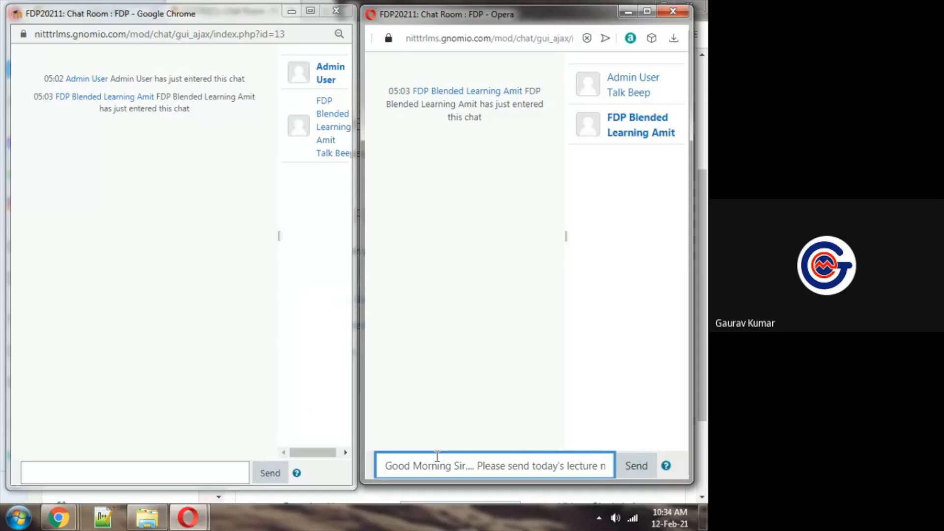
click(638, 467)
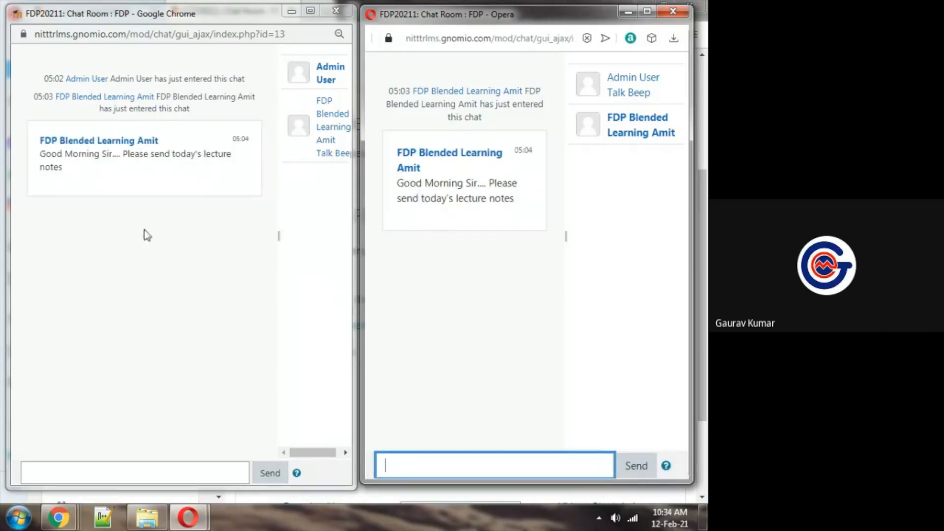
Reply from the admin's chat window with the message "OK.... Will send by evening"
click(129, 231)
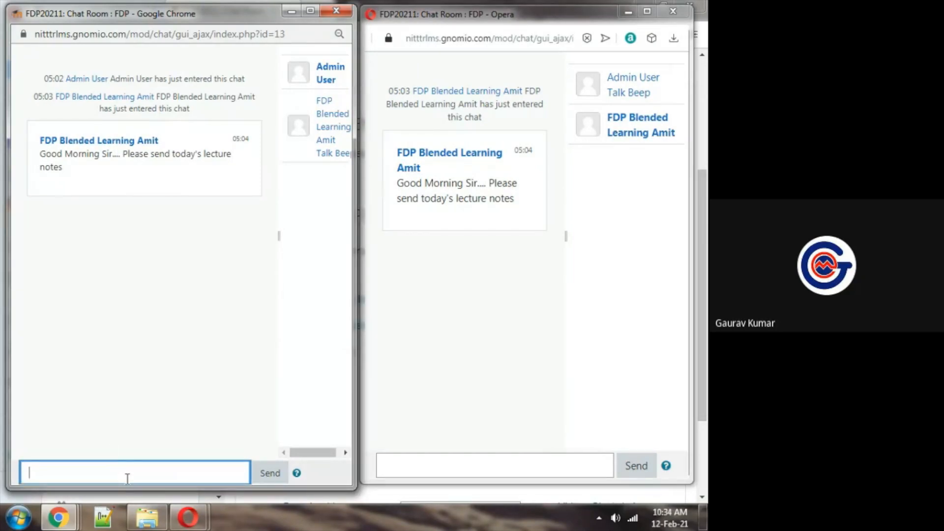
text(OK.... Will send by evening)
click(215, 343)
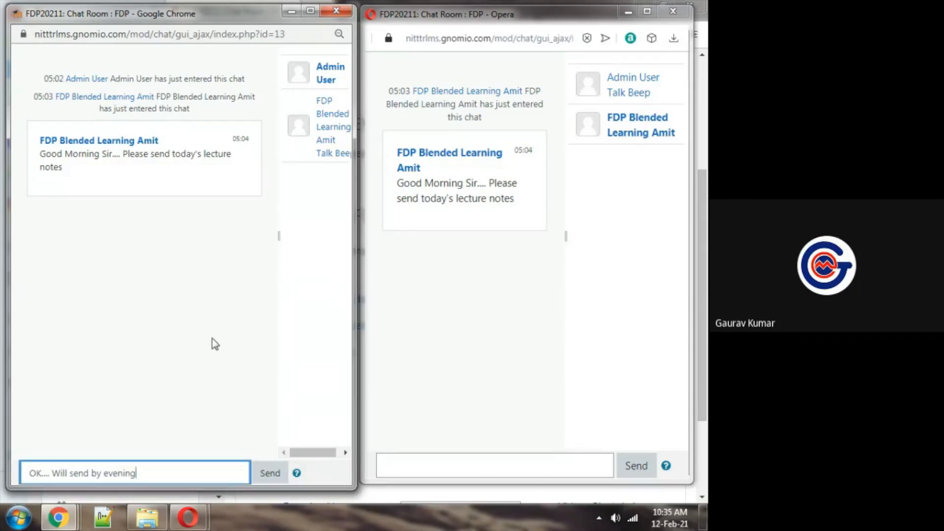
click(270, 474)
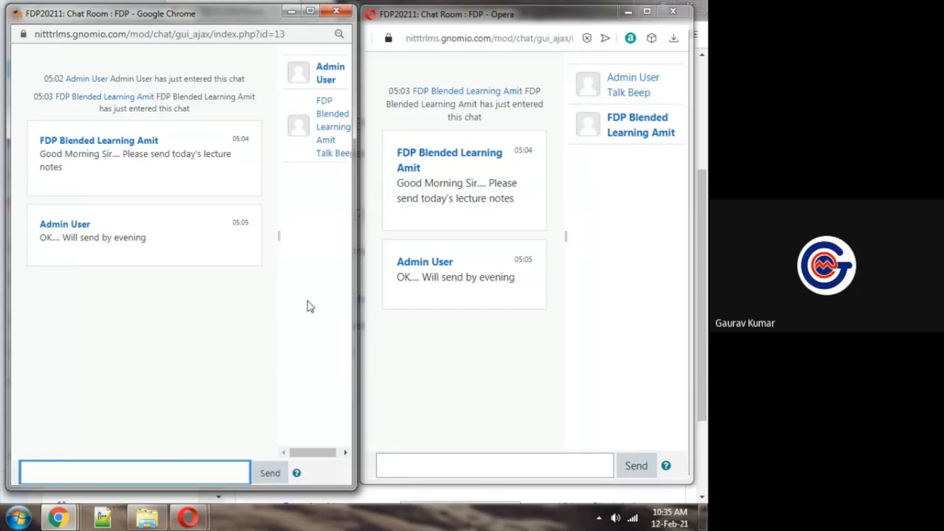
Close both chat windows and return to the admin's FDP20211 course page in Chrome
click(451, 453)
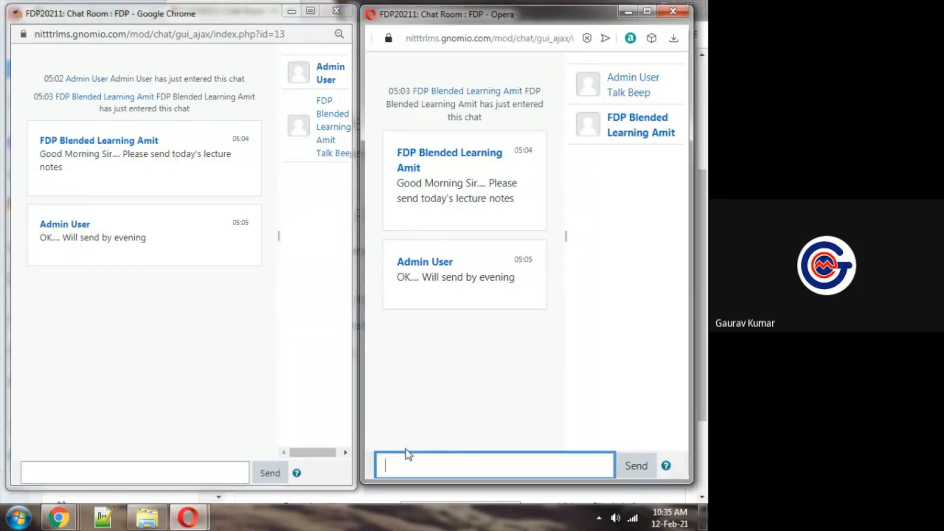
click(361, 18)
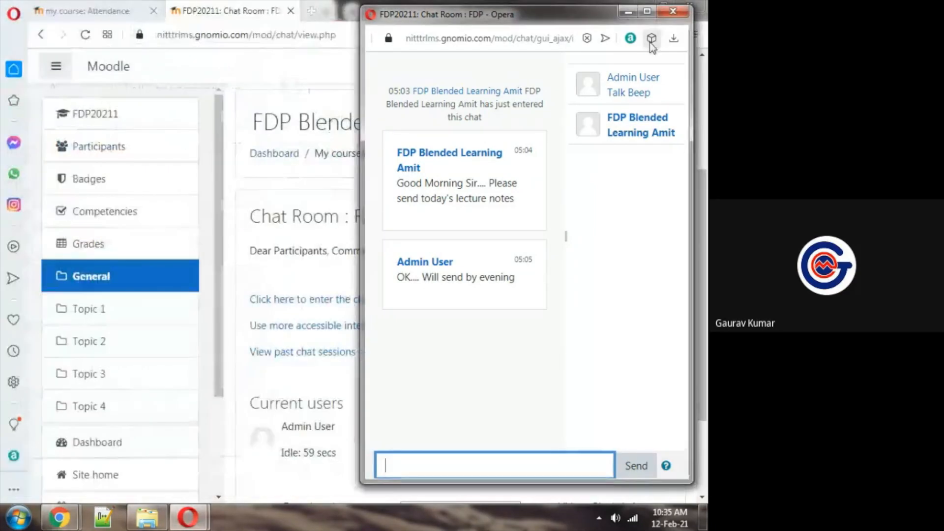
click(673, 11)
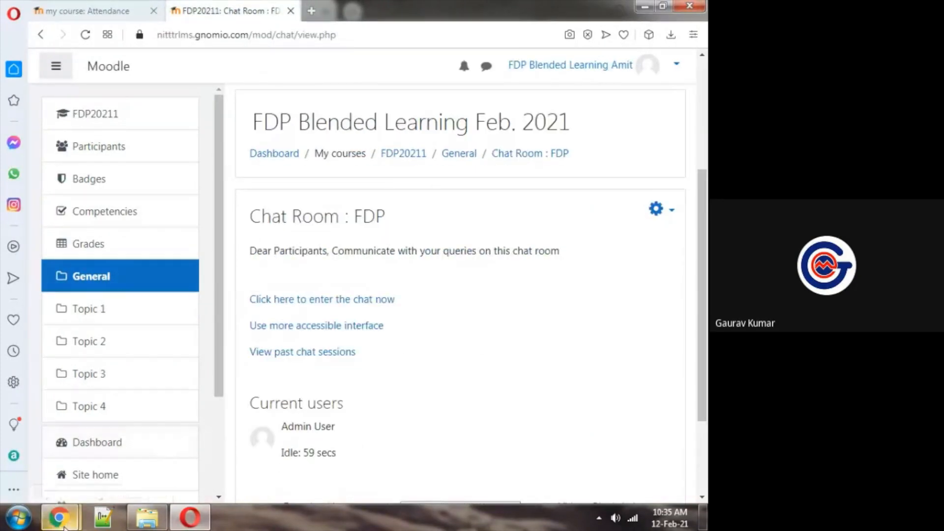
mouse_move(64, 528)
click(101, 479)
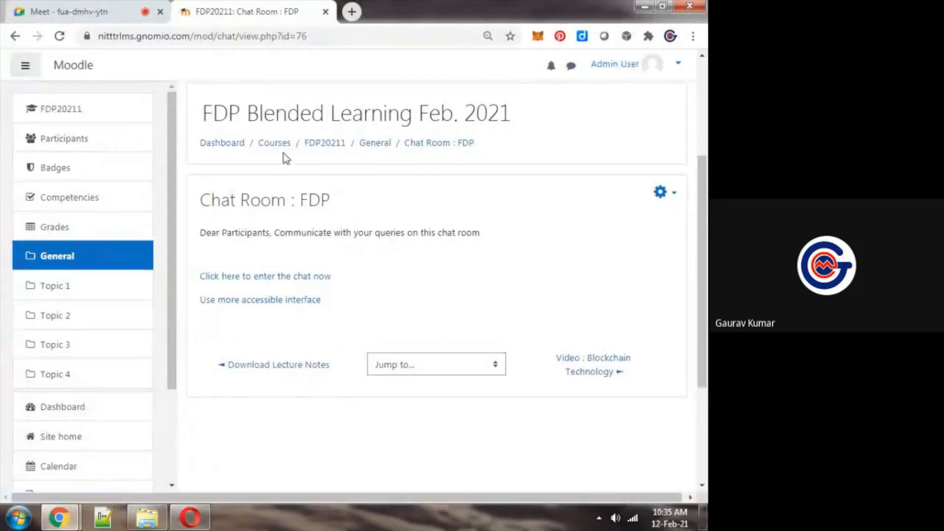
click(319, 146)
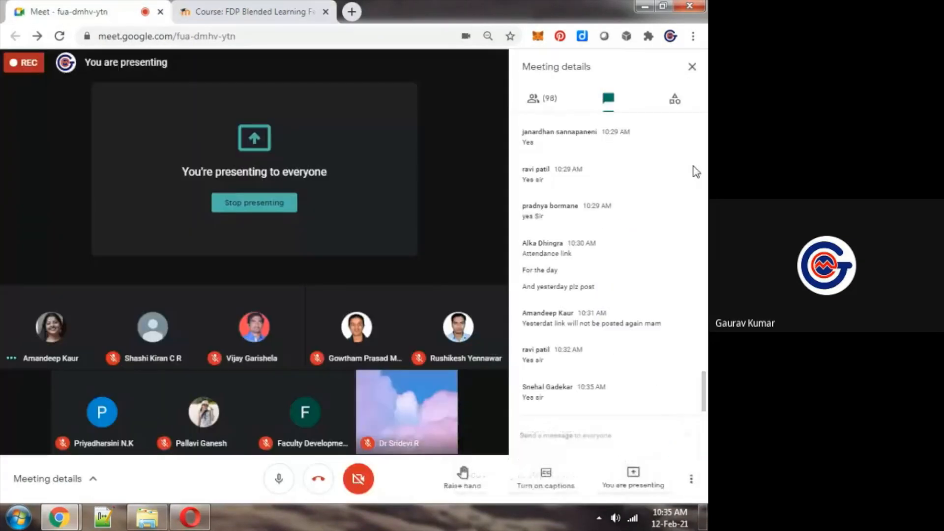
Check the Google Meet chat for attendees' responses and glance at the participant's Opera page, ending on the admin's Moodle course page
key(ctrl+Tab)
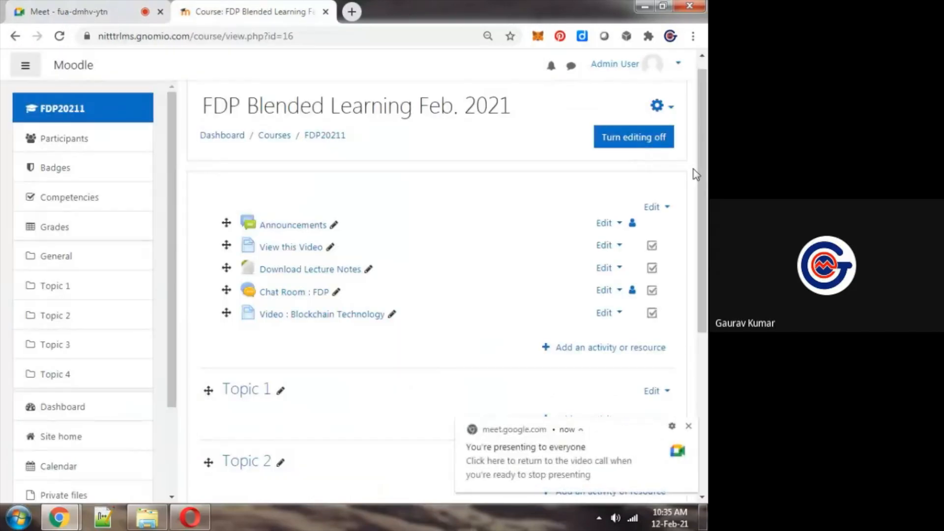
key(ctrl+Tab)
key(ctrl+Tab)
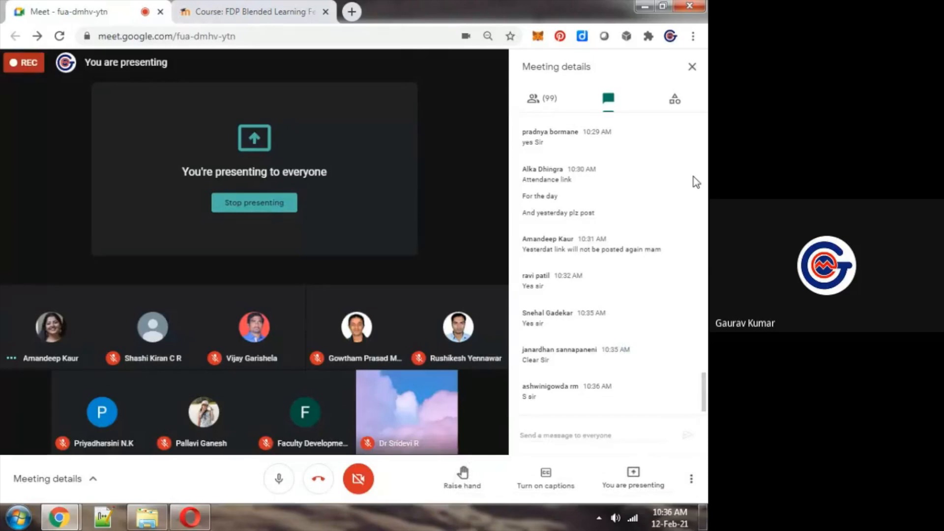
key(ctrl+Tab)
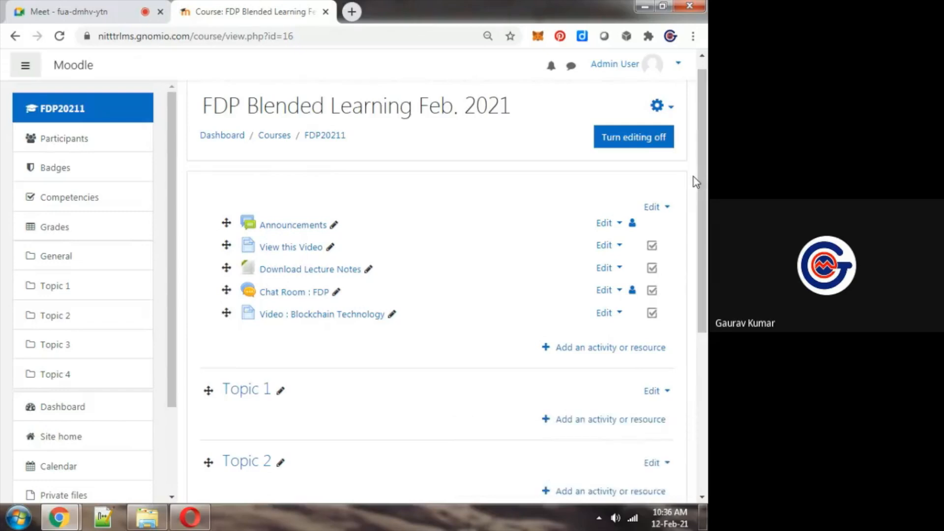
key(ctrl+Tab)
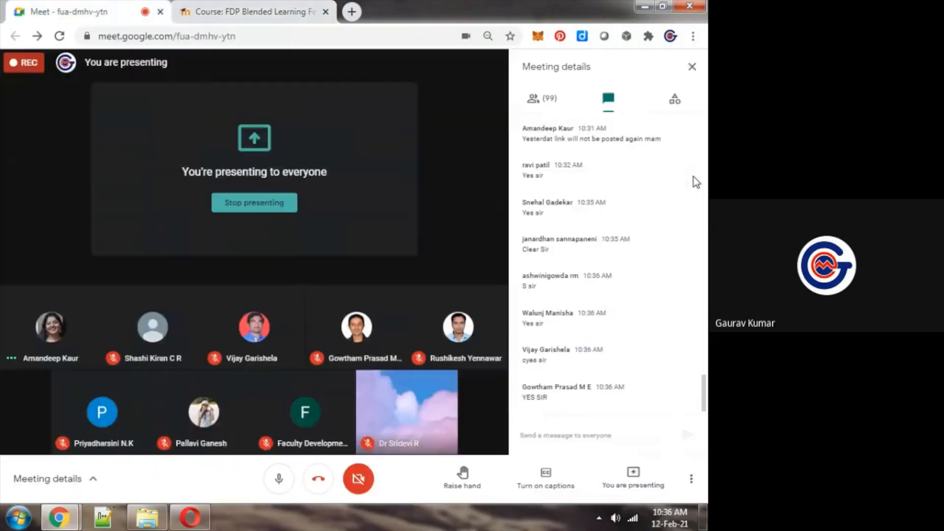
key(ctrl+Tab)
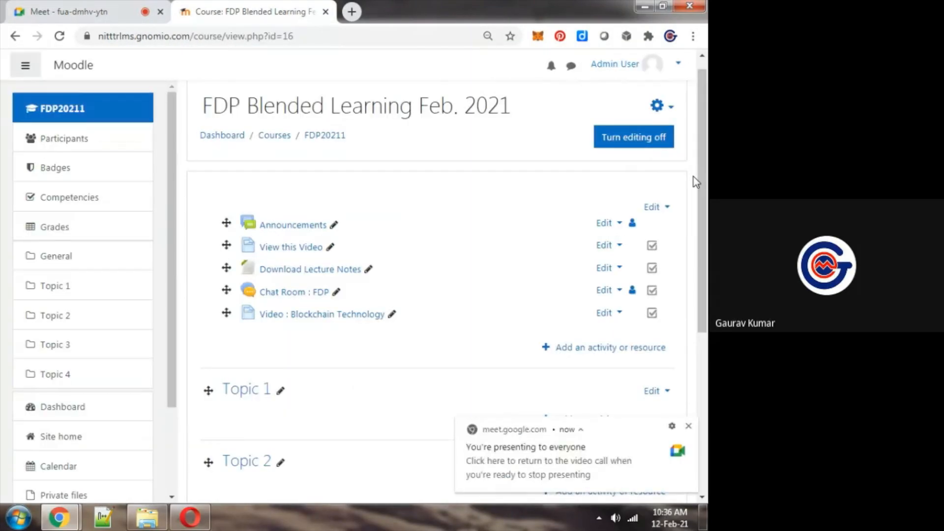
key(alt+Tab)
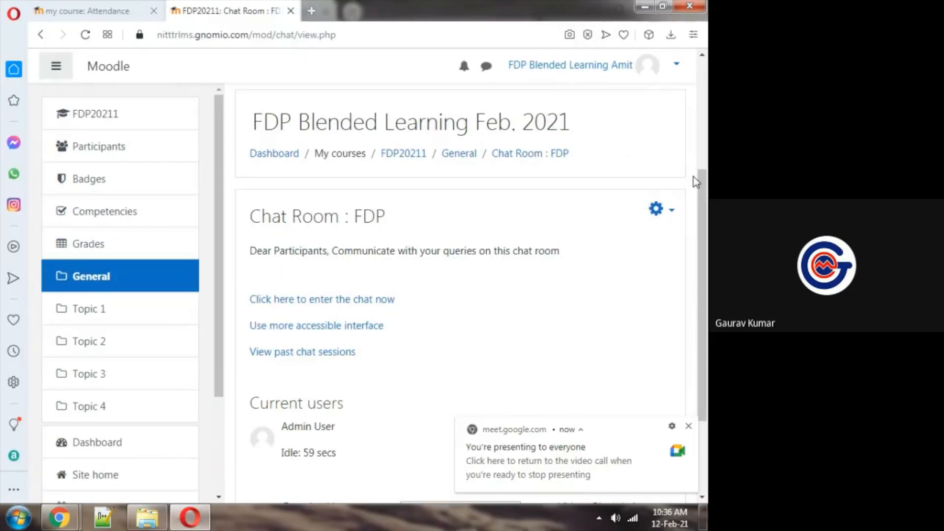
key(alt+Tab)
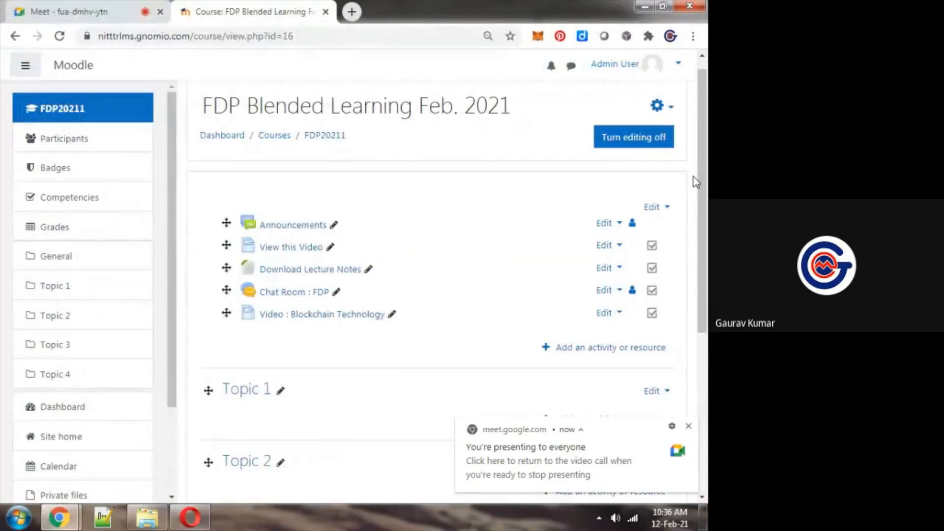
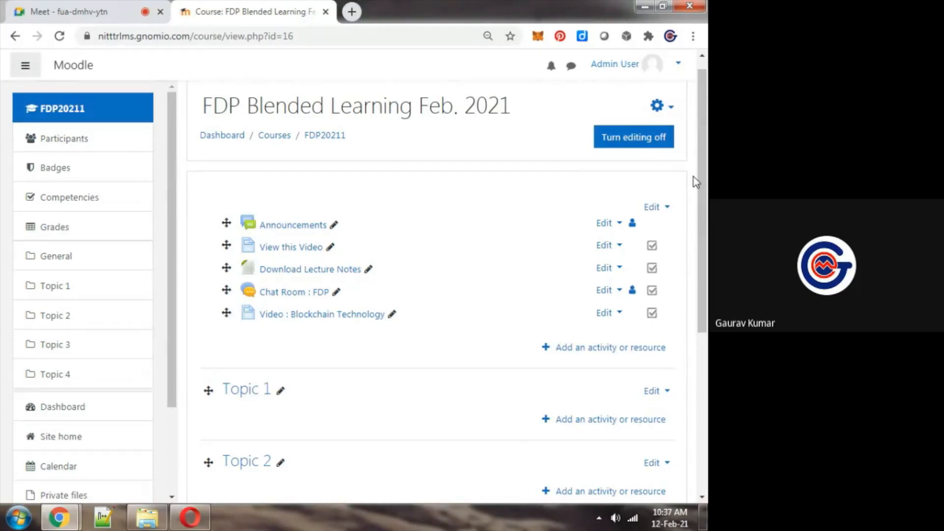
Open the FDP Blended Learning course's Edit settings page in a new tab and switch to it
key(ctrl+Tab)
key(ctrl+Tab)
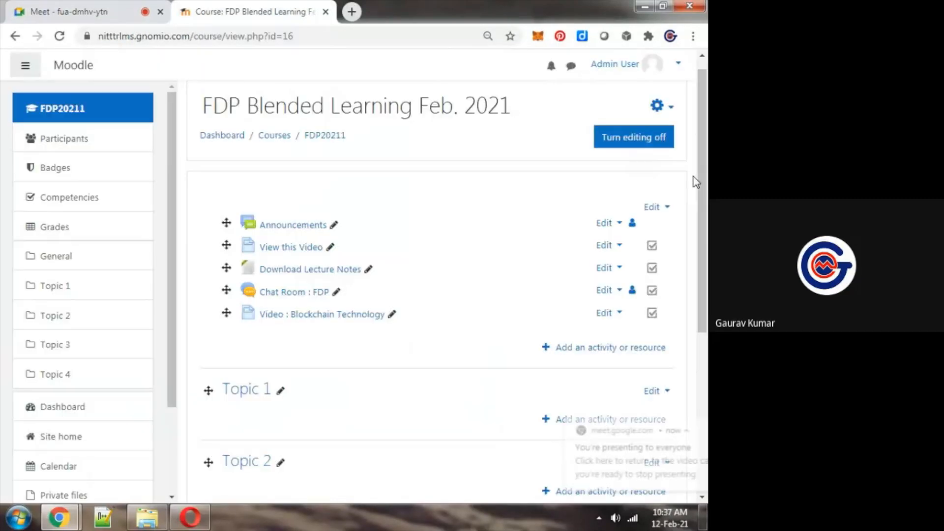
click(657, 107)
right_click(608, 134)
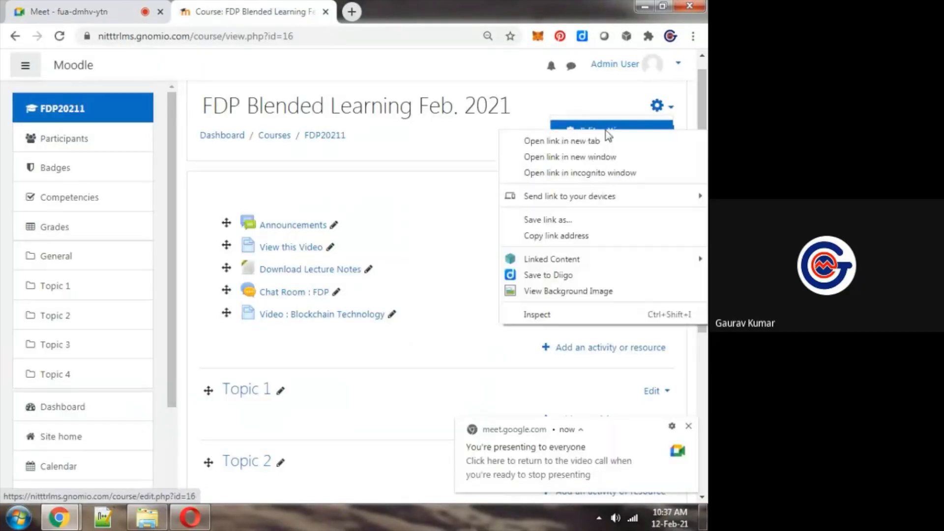
click(580, 144)
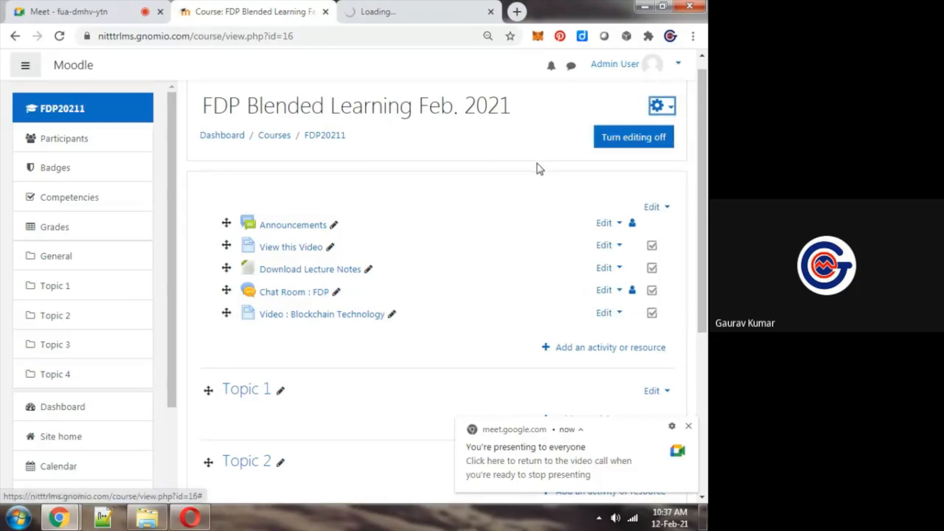
click(423, 9)
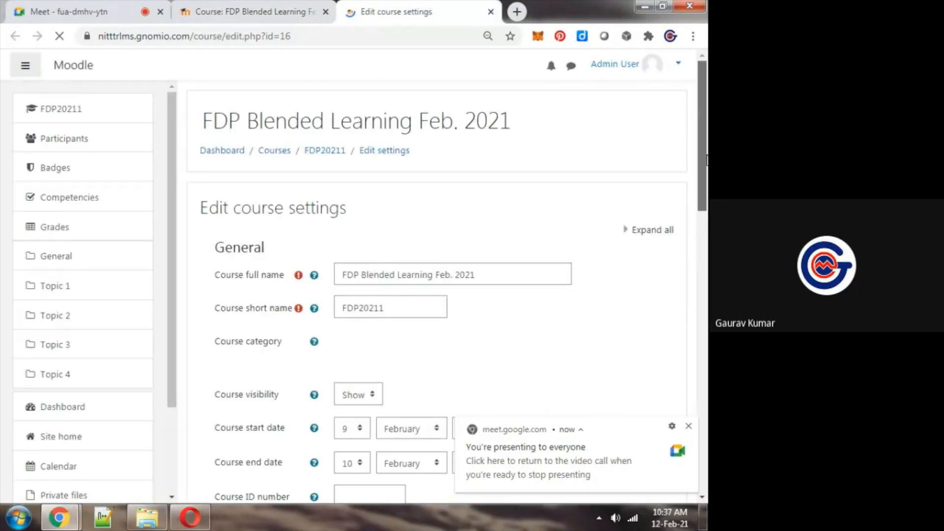
Point out the course short name FDP20211 in the general course settings by highlighting its text
drag(416, 287, 319, 298)
click(318, 298)
double_click(370, 284)
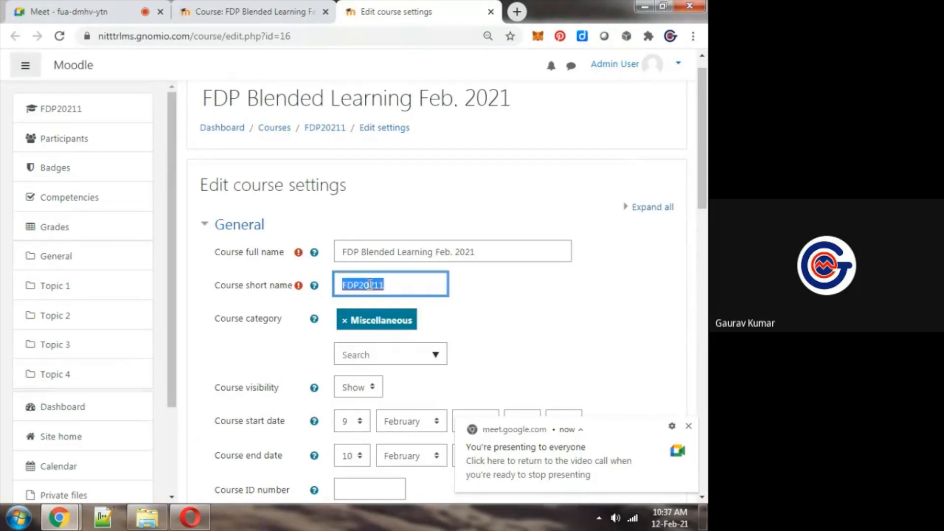
click(404, 285)
drag(404, 285, 336, 285)
click(525, 309)
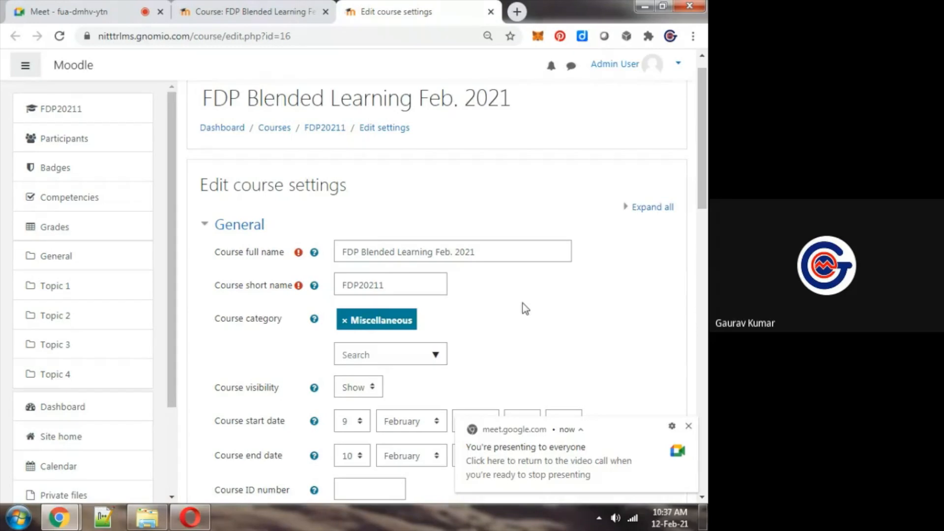
Alternate between the Google Meet chat and the course settings, highlighting the short name FDP20211 again for the attendees
click(69, 11)
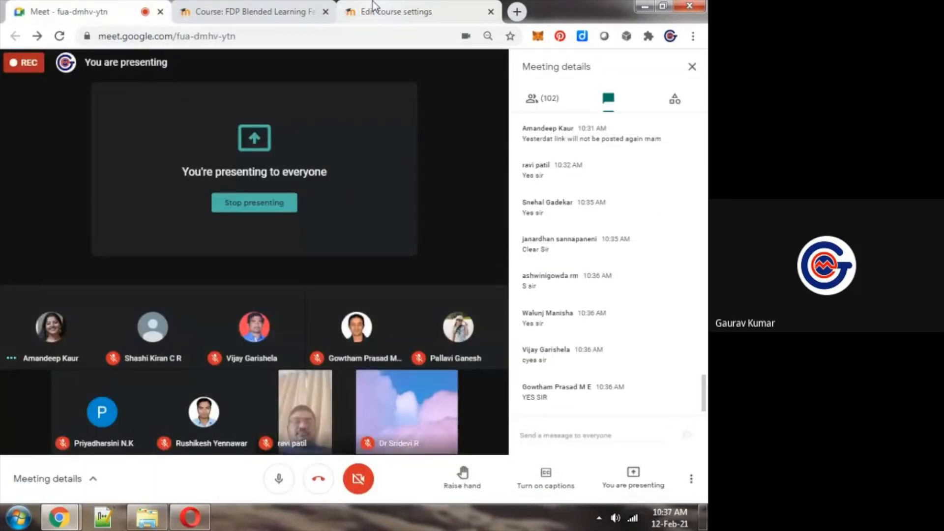
click(374, 11)
drag(401, 287, 337, 285)
click(508, 308)
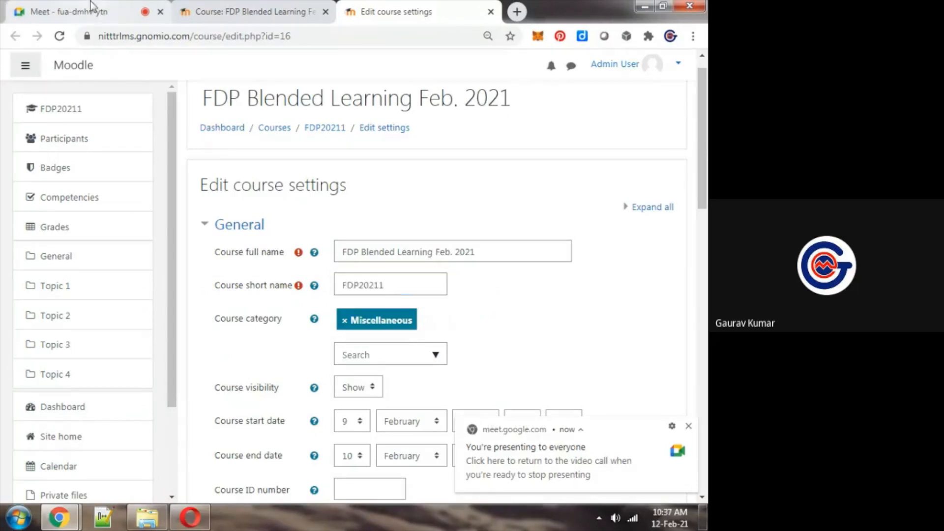
click(91, 7)
click(402, 8)
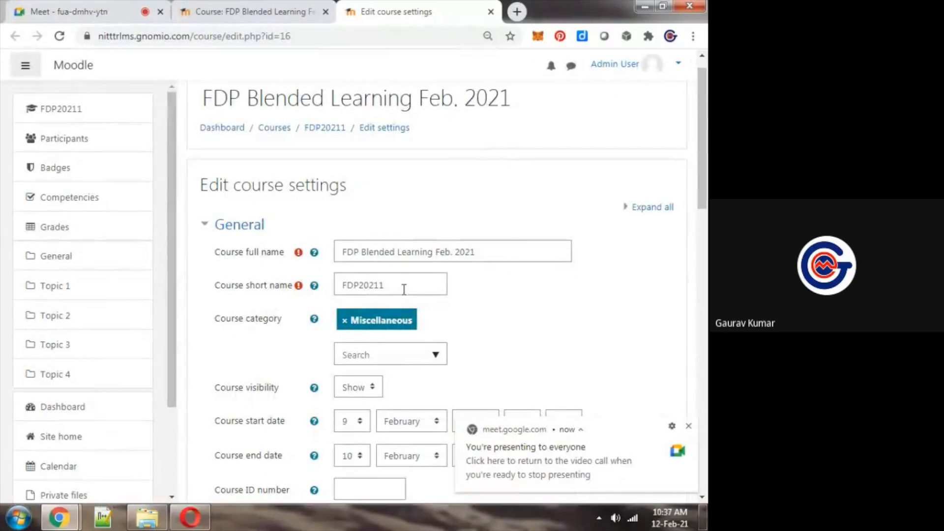
drag(395, 284, 336, 283)
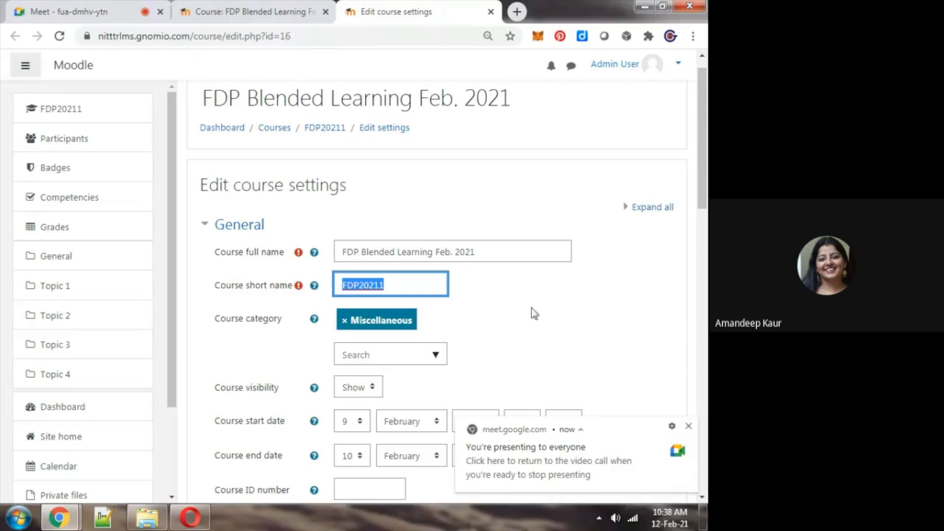
click(122, 5)
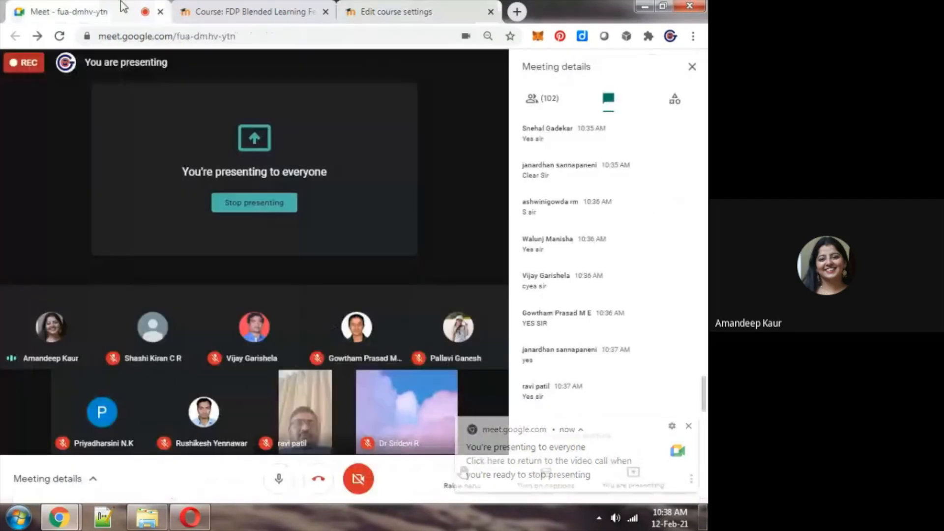
click(410, 8)
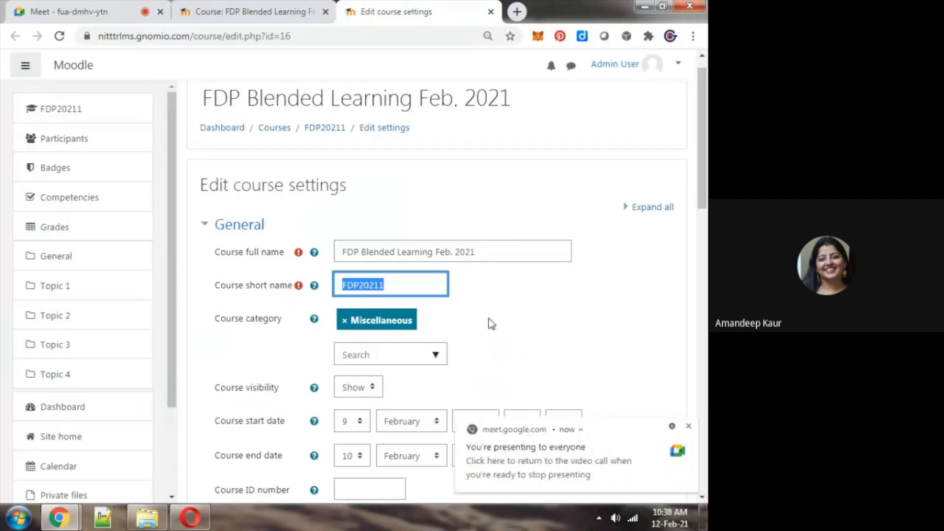
click(531, 319)
click(689, 244)
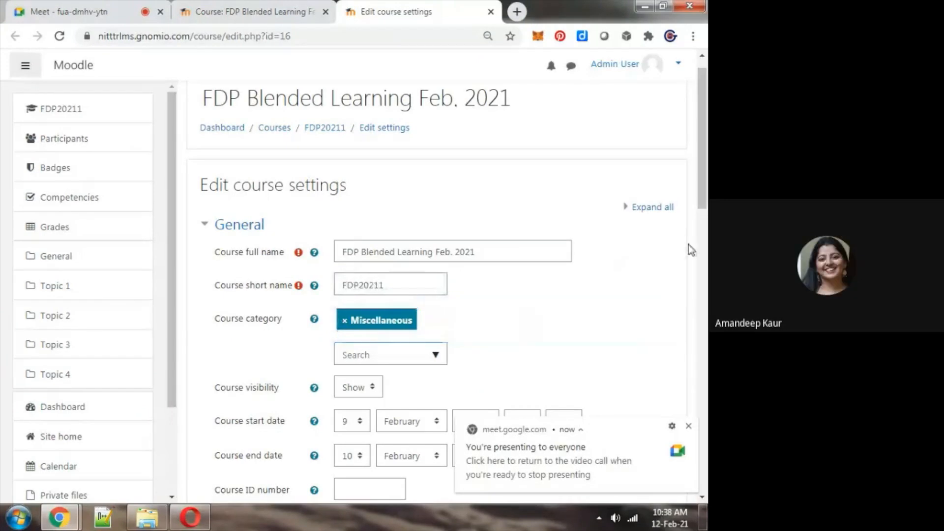
drag(386, 285, 339, 285)
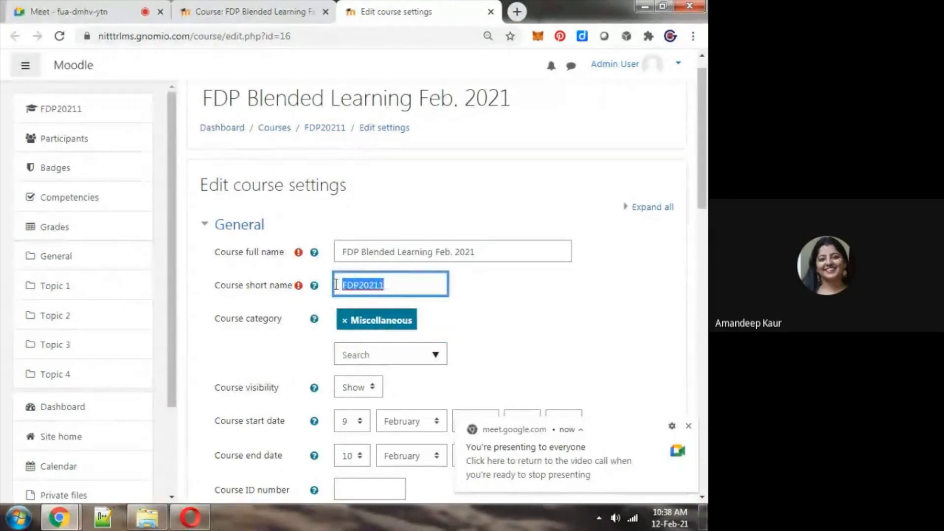
click(690, 294)
Close the course settings tab and open Site administration in a new tab, glancing at the Google Meet chat in between
key(ctrl+w)
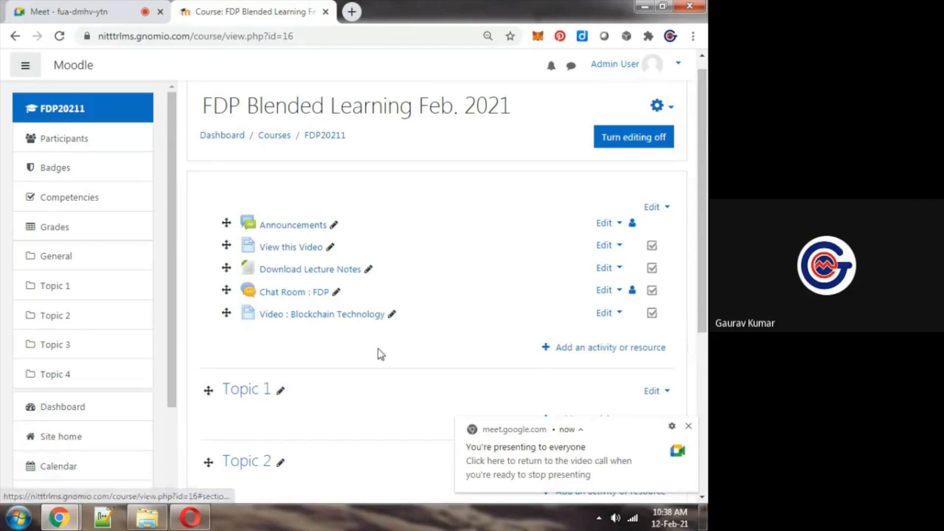
scroll(176, 443, down, 1)
scroll(176, 454, down, 2)
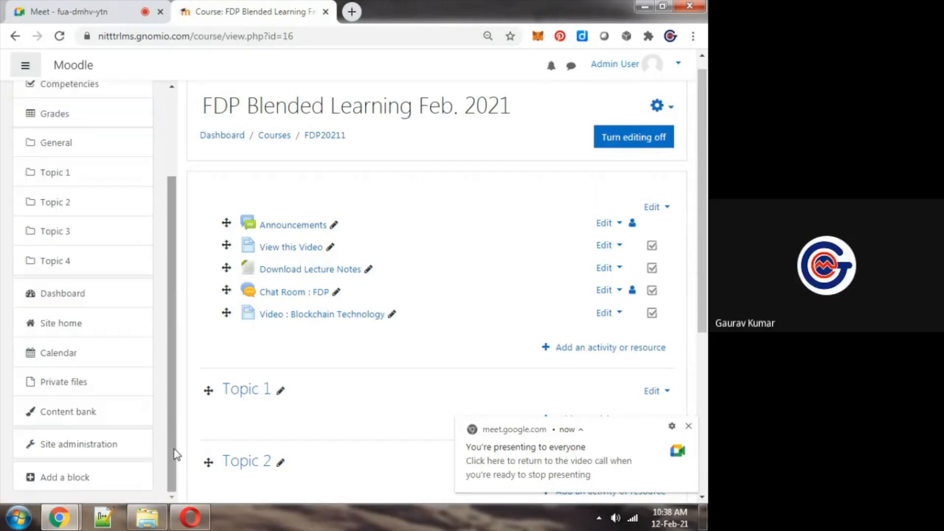
right_click(79, 447)
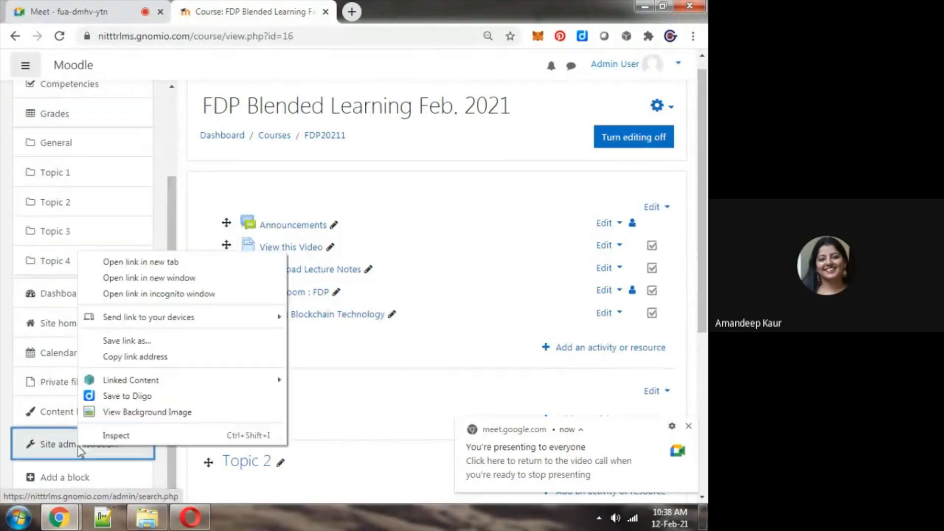
click(191, 255)
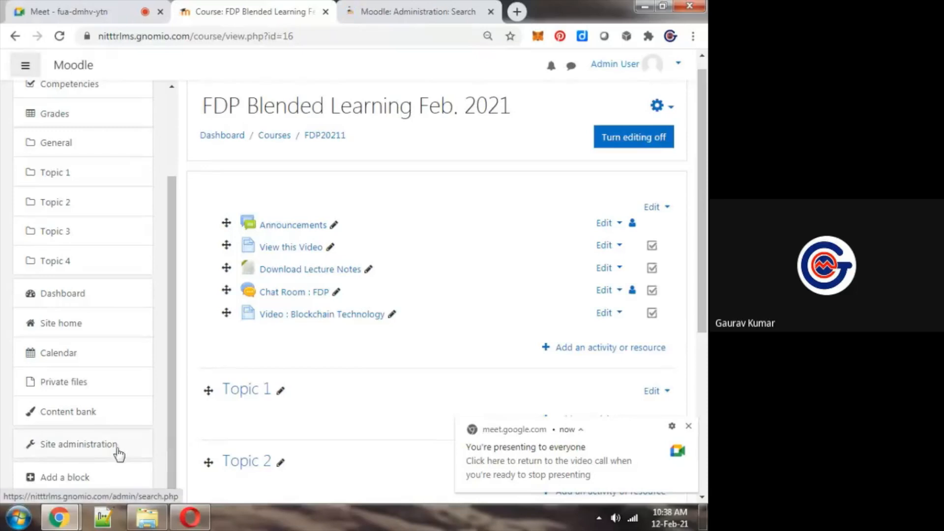
click(404, 2)
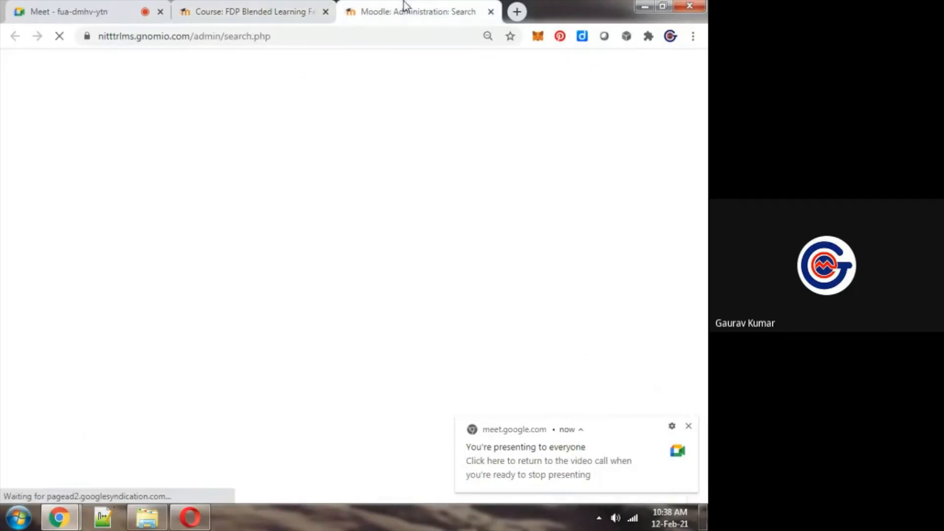
click(93, 6)
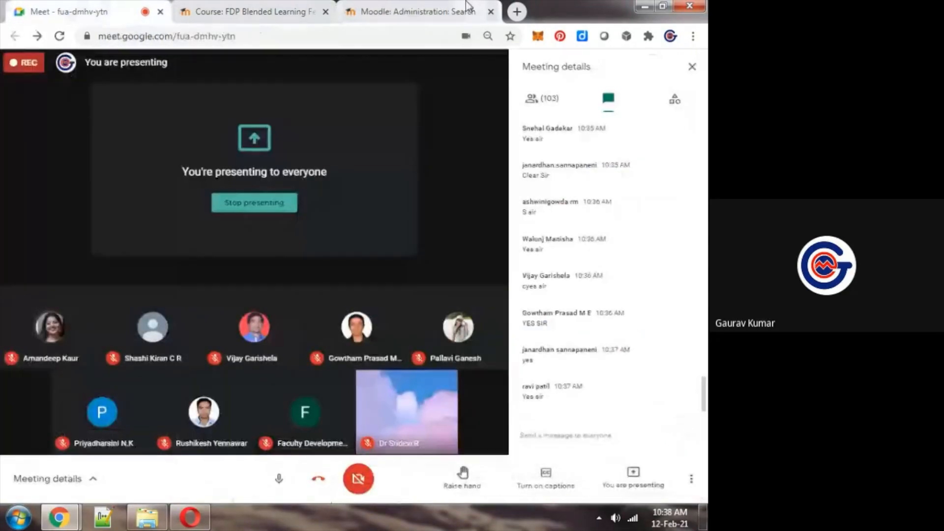
click(465, 2)
Go to the Users section of Site administration and open the Upload users page, showing its upload form
scroll(698, 156, down, 5)
drag(698, 157, 698, 154)
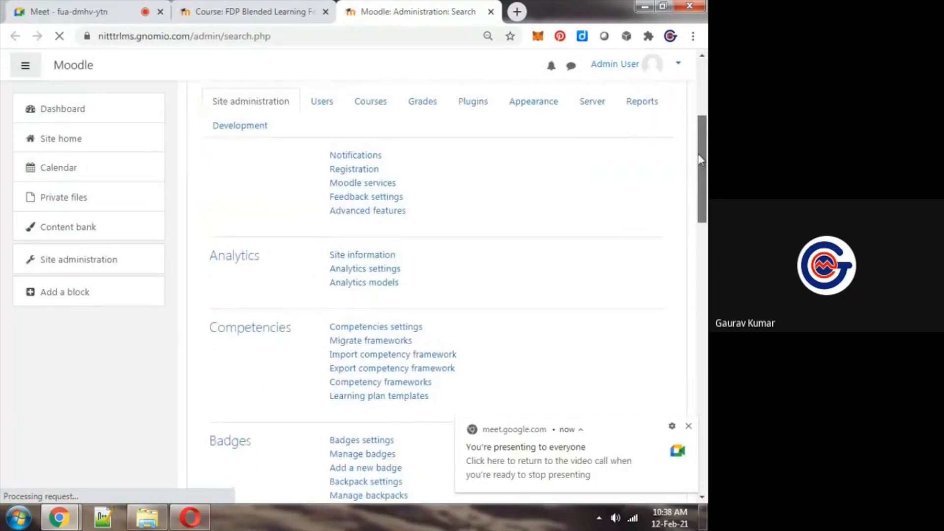
click(321, 102)
drag(704, 177, 704, 157)
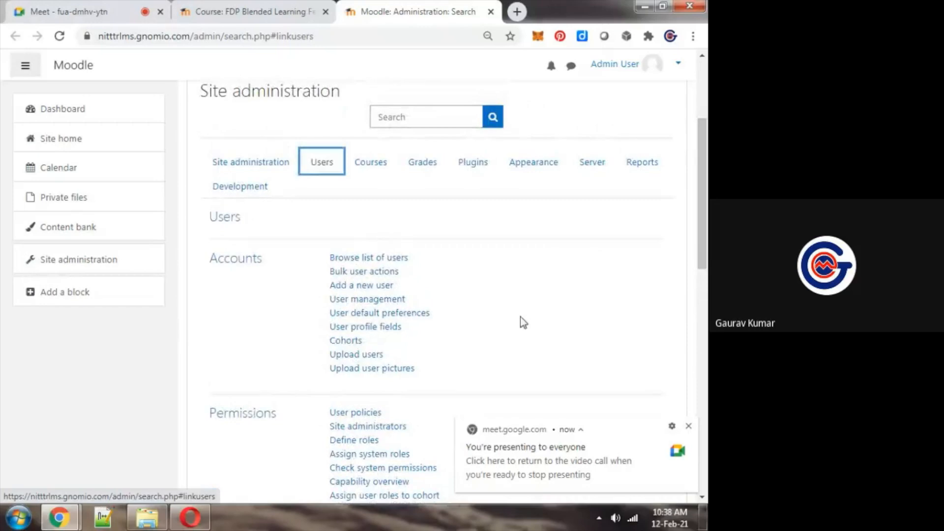
click(538, 291)
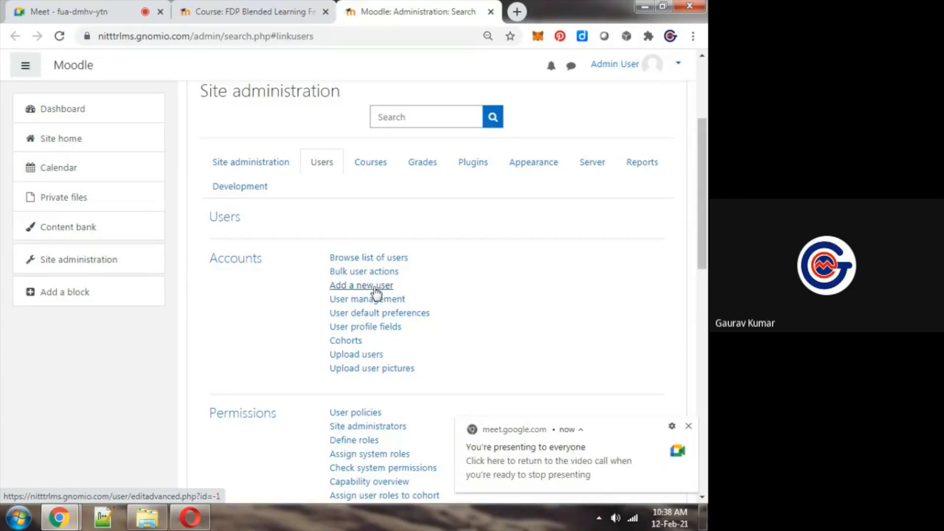
click(363, 361)
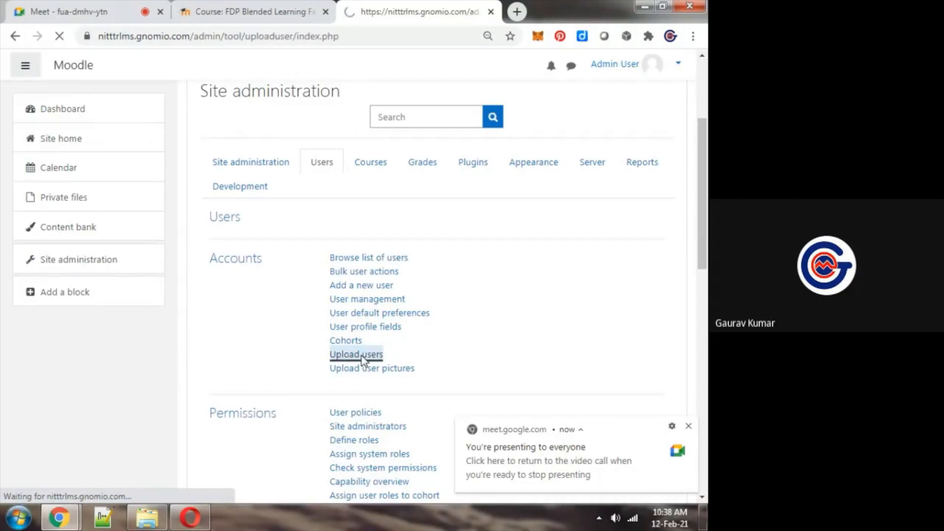
drag(701, 131, 703, 143)
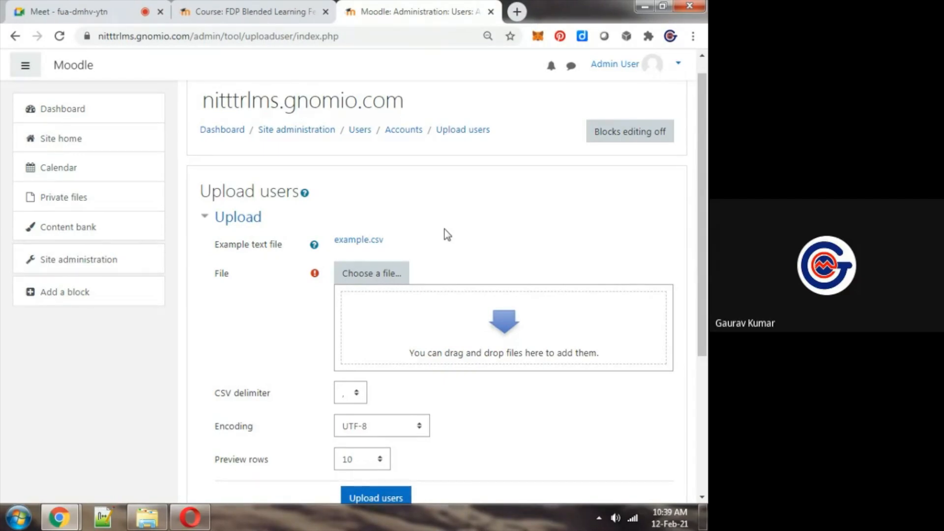
Switch to the workshop folder in Windows Explorer, open BulkUsersUpload.csv in Notepad++ and adjust the text zoom so each record fits on one line
click(147, 517)
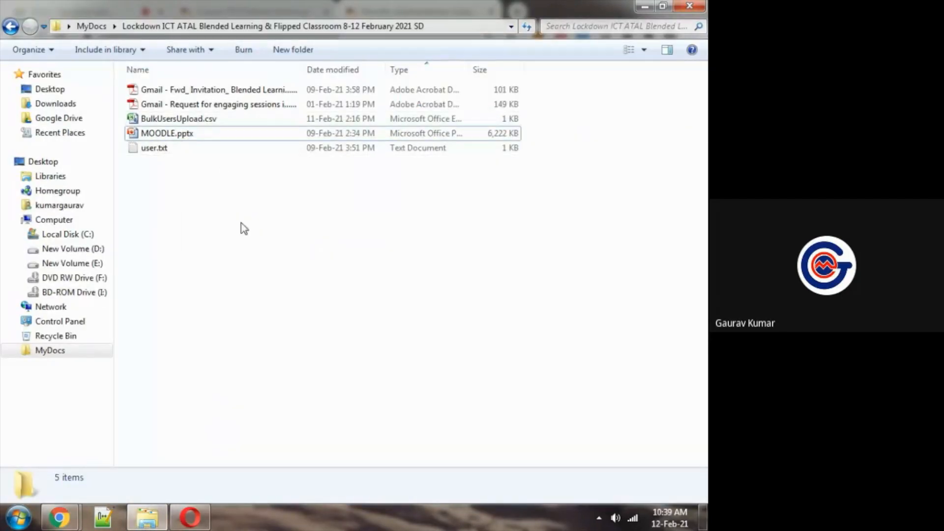
click(180, 120)
right_click(179, 118)
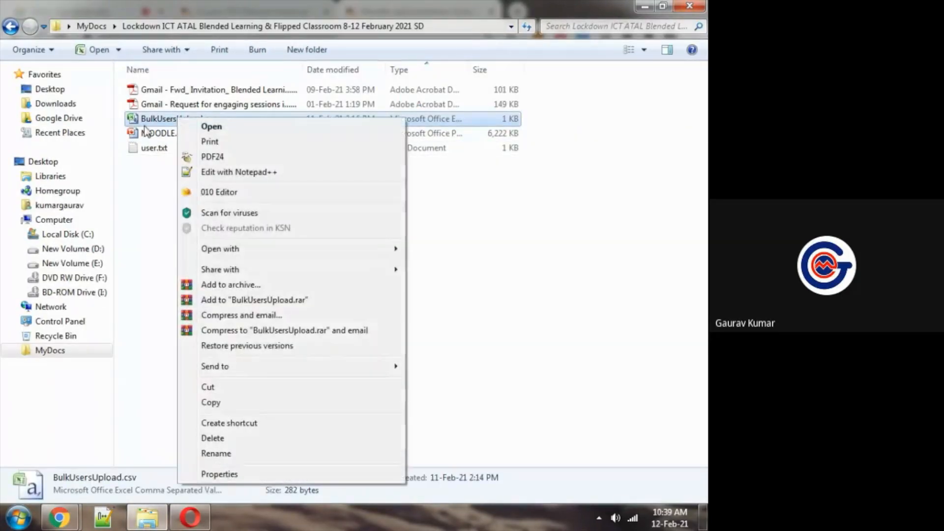
click(236, 173)
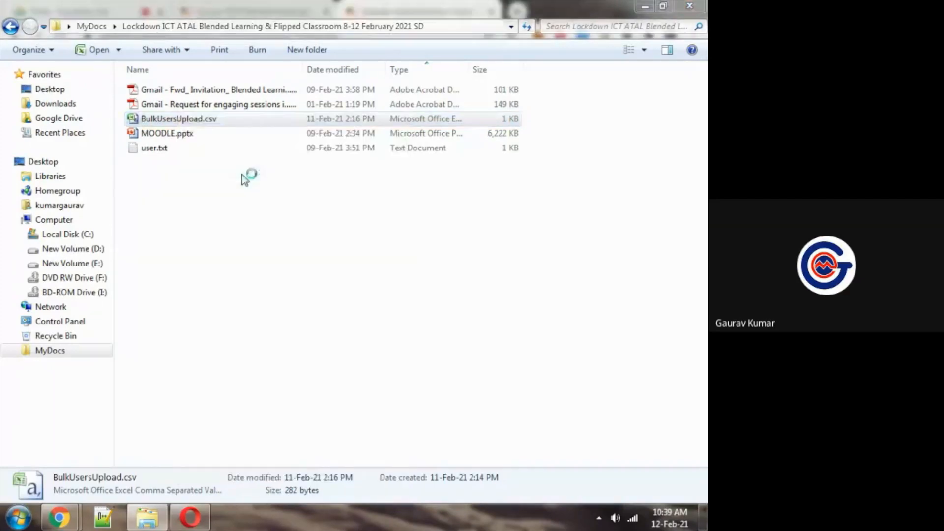
click(255, 37)
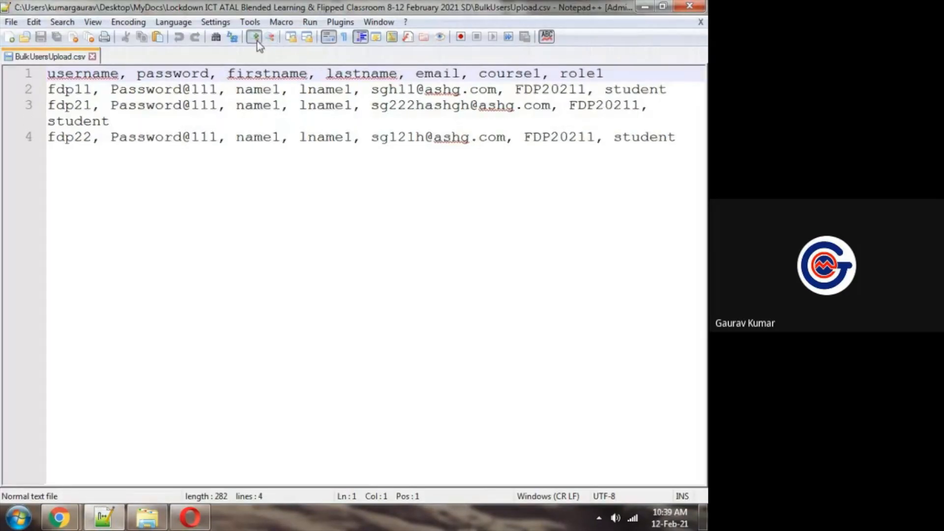
click(270, 39)
key(ctrl+End)
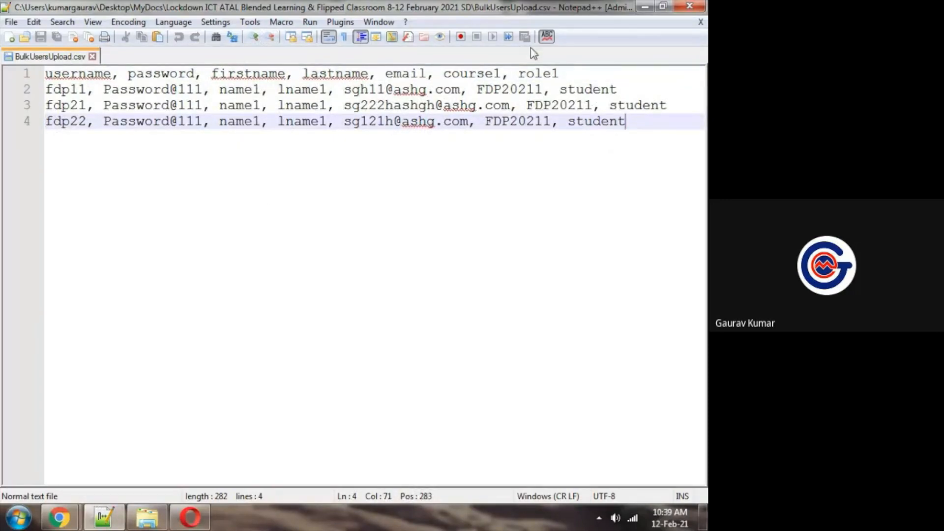
Delete the last two user records from BulkUsersUpload.csv, keeping the header row and the fdp11 record
click(574, 73)
key(Down)
key(Down)
key(Home)
key(ctrl+shift+End)
key(Delete)
key(Up)
Reduce the maximized Notepad++ window to a smaller size and move it up to the top of the screen
key(alt+Tab)
key(alt+Tab)
key(alt+Tab)
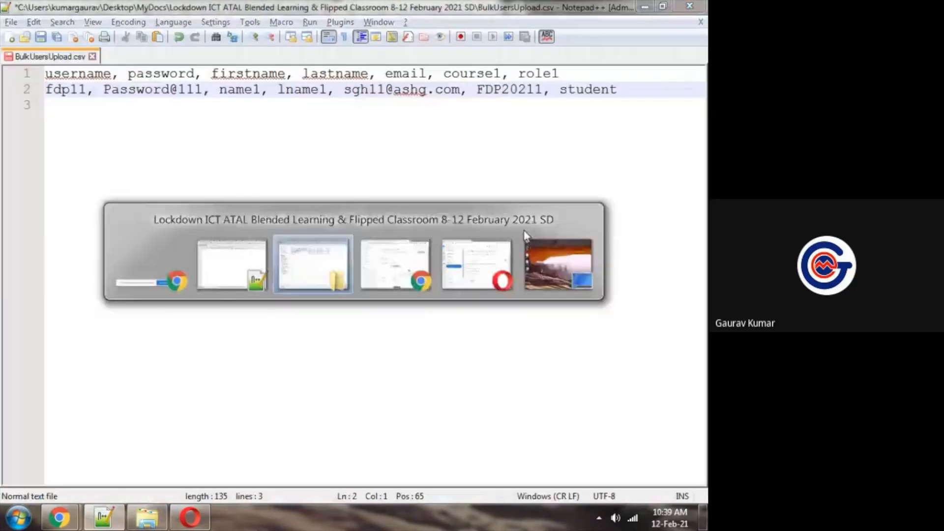
click(644, 7)
click(662, 6)
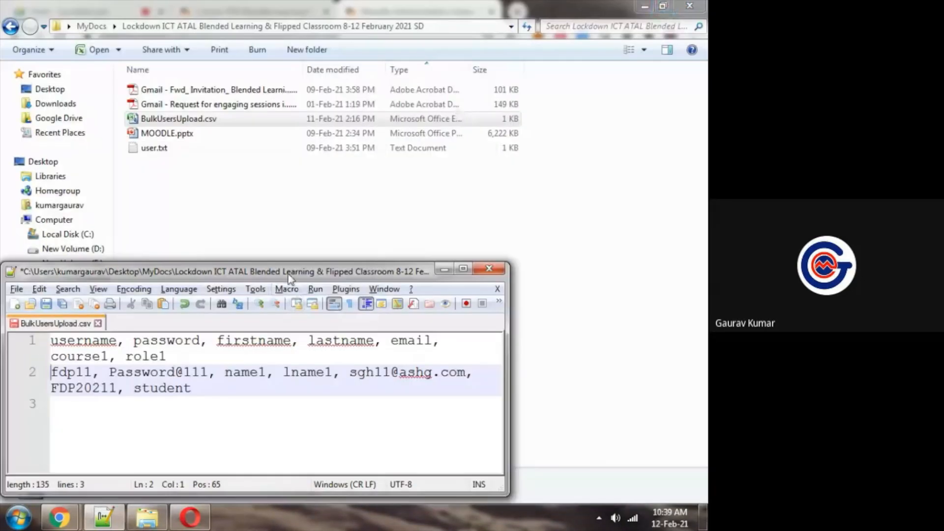
drag(279, 262, 311, 4)
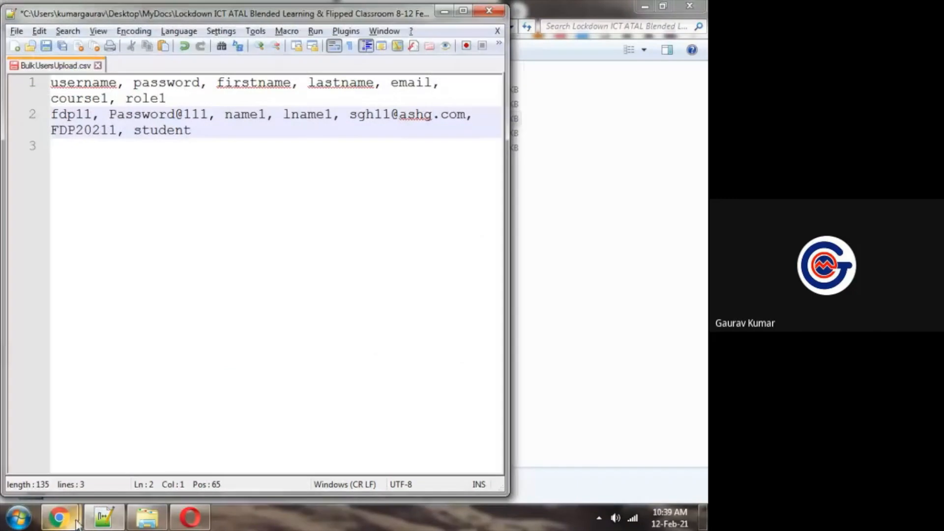
Check the Google Meet chat in Chrome and return to BulkUsersUpload.csv in Notepad++
mouse_move(69, 516)
click(72, 455)
click(99, 8)
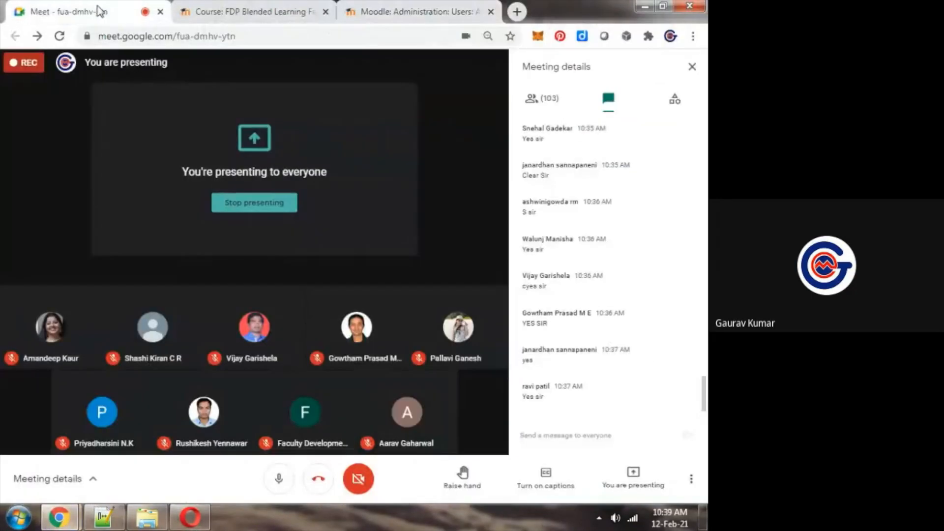
click(109, 518)
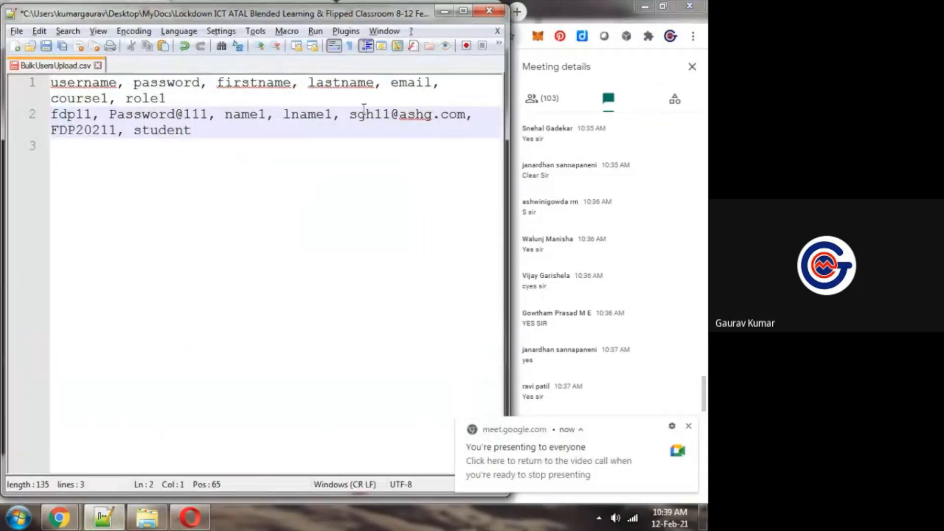
Make the CSV text smaller and replace the username fdp11 in the user record with fdpstudent2
key(ctrl+minus)
key(ctrl+minus)
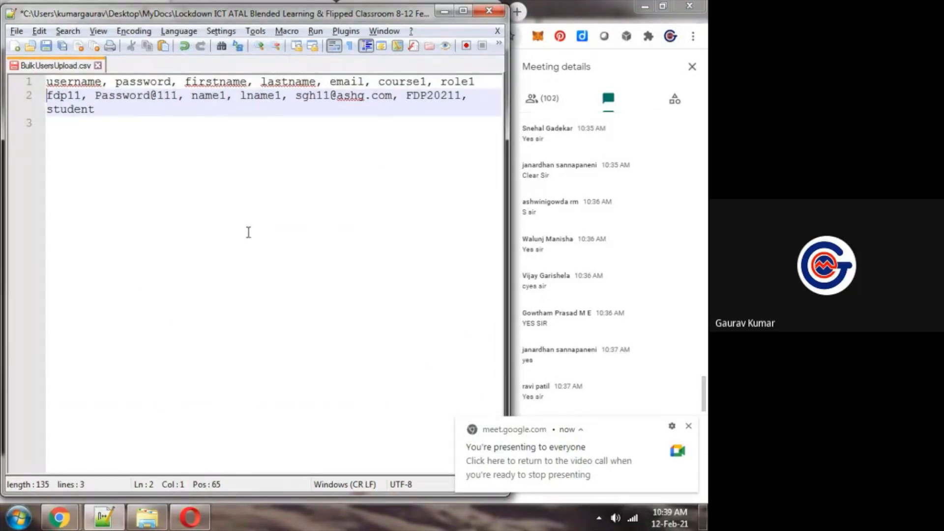
key(ctrl+shift+Right)
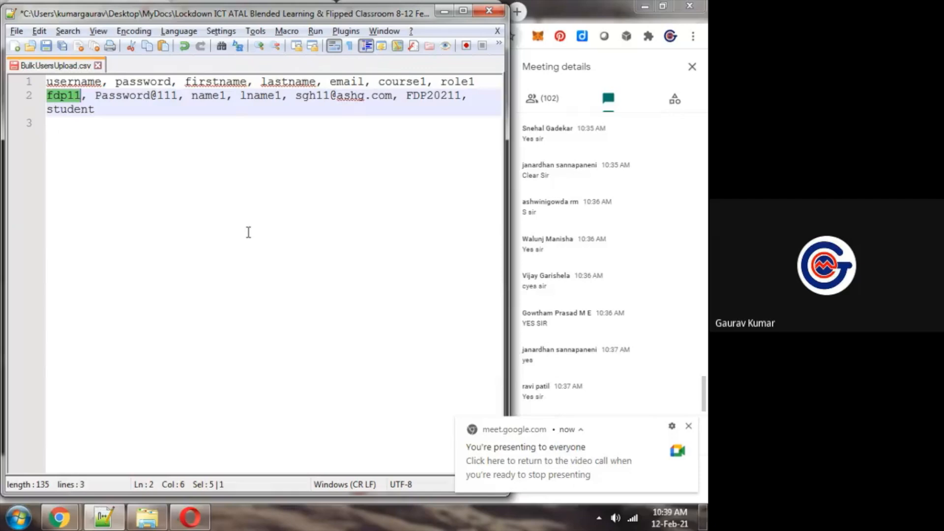
text(st)
key(BackSpace)
key(BackSpace)
text(fpdst)
key(BackSpace)
key(BackSpace)
key(BackSpace)
key(BackSpace)
text(dpstudent2)
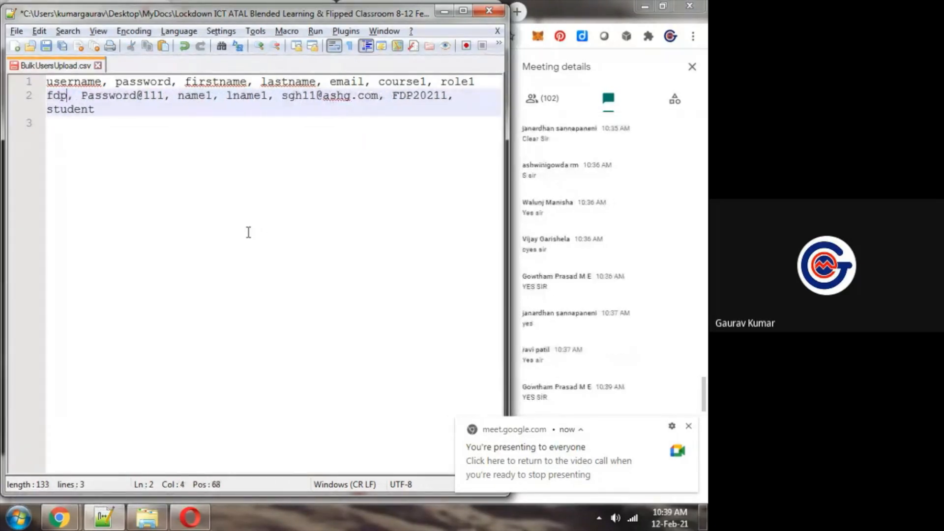
Keep the record's password and replace the placeholder first name with a sample first name
key(ctrl+Right)
key(ctrl+shift+Right)
key(ctrl+shift+Right)
key(ctrl+shift+Right)
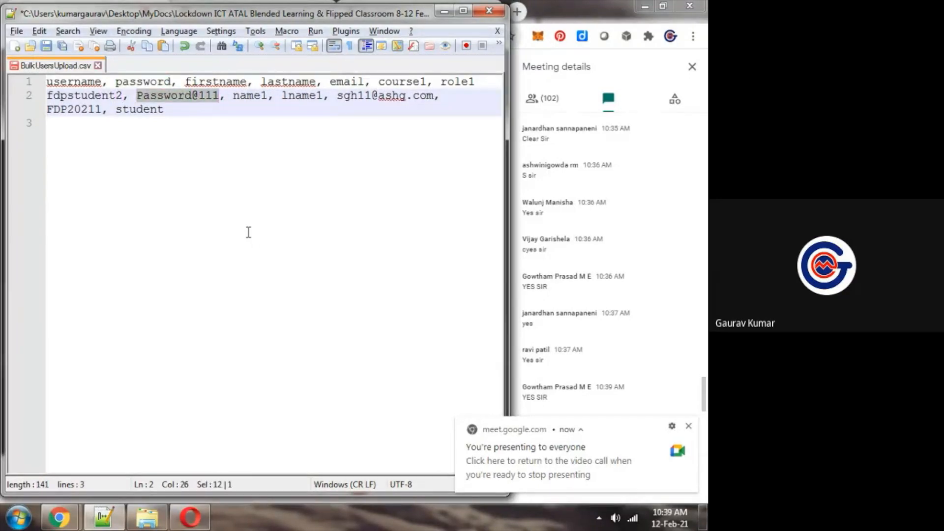
key(Right)
key(ctrl+Right)
key(ctrl+Right)
key(ctrl+Left)
key(ctrl+shift+Right)
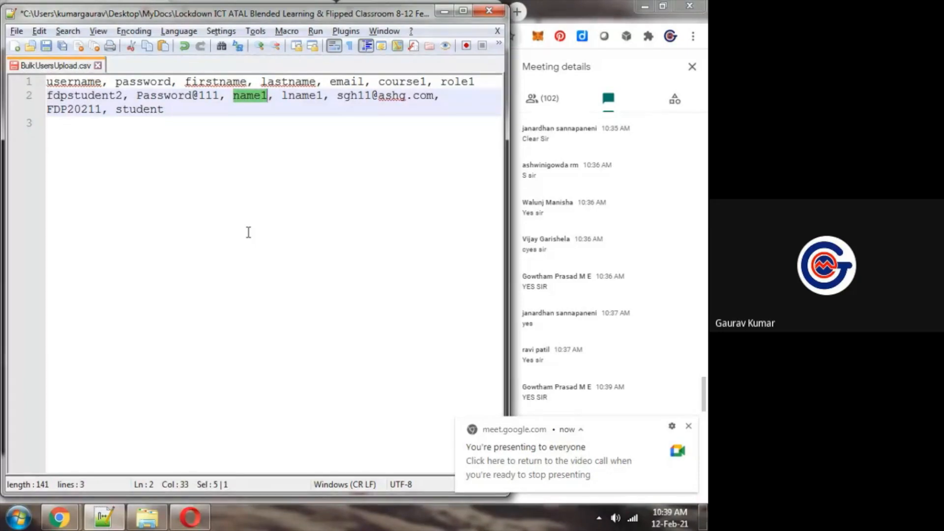
text(amit)
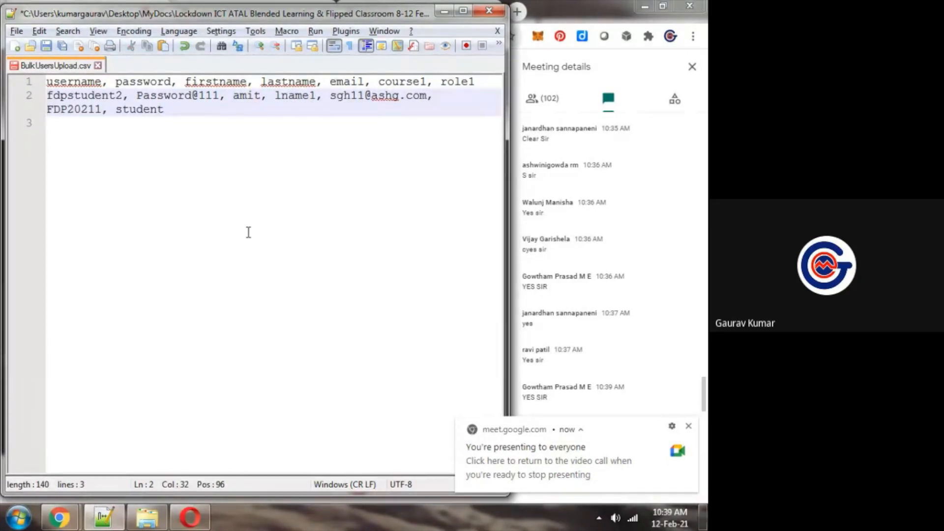
Set the user record's first name to x and its last name to y
key(ctrl+shift+Left)
text(anil)
key(BackSpace)
key(BackSpace)
key(BackSpace)
key(BackSpace)
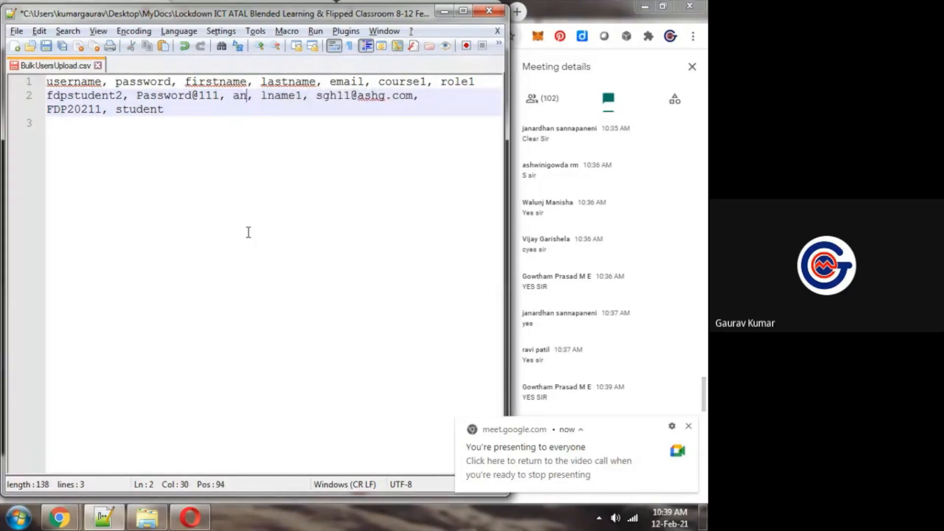
text(x)
key(ctrl+Right)
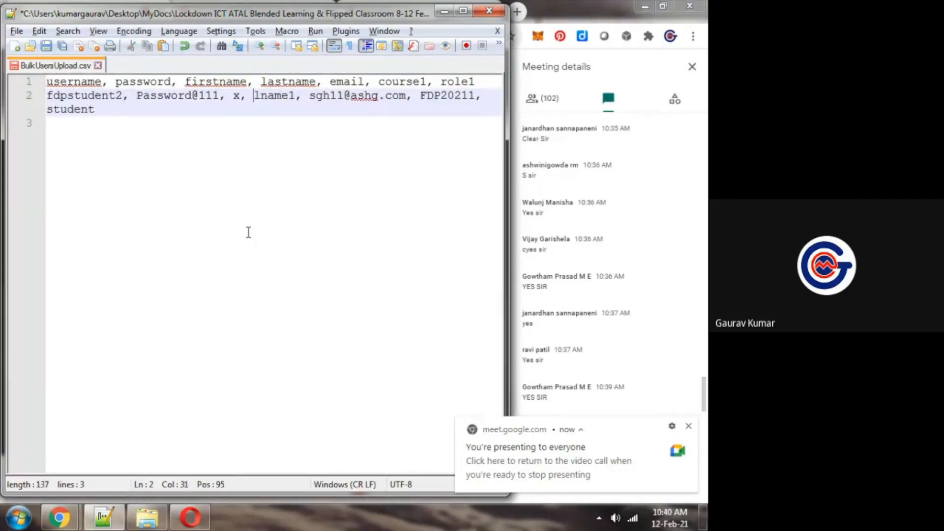
key(ctrl+shift+Right)
text(y)
Replace the record's email with a placeholder Gmail address, keeping the course code FDP20211
key(ctrl+Right)
key(ctrl+shift+Right)
key(ctrl+shift+Right)
key(ctrl+shift+Right)
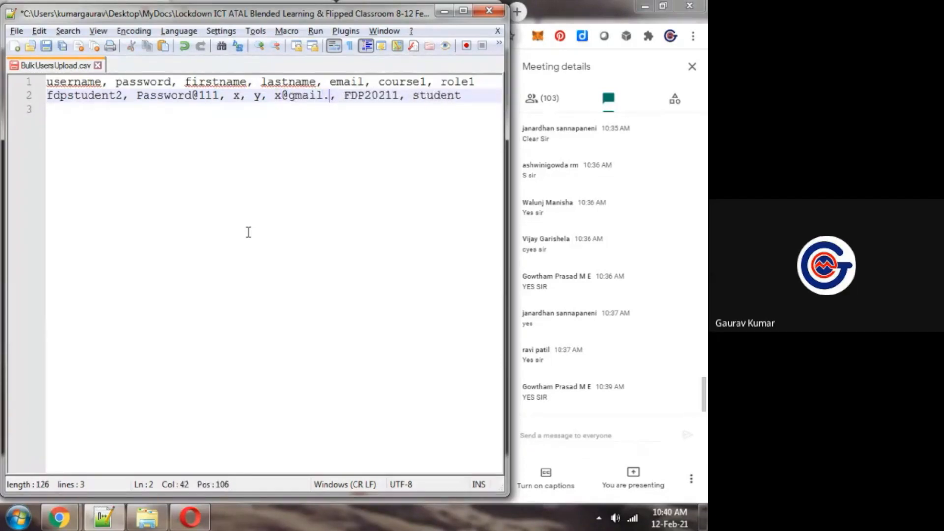
key(ctrl+Right)
key(ctrl+shift+Right)
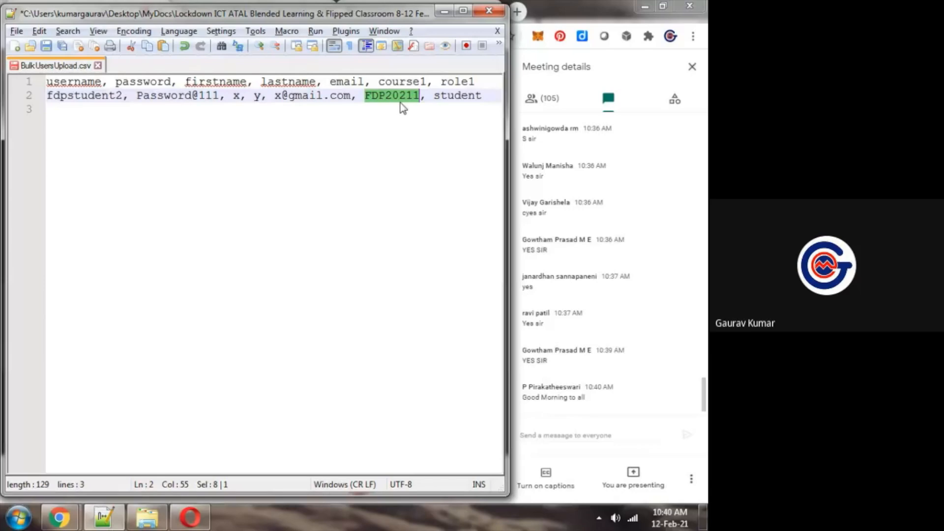
drag(365, 95, 419, 96)
Duplicate the complete user record so the CSV holds five identical student records below the header
triple_click(488, 95)
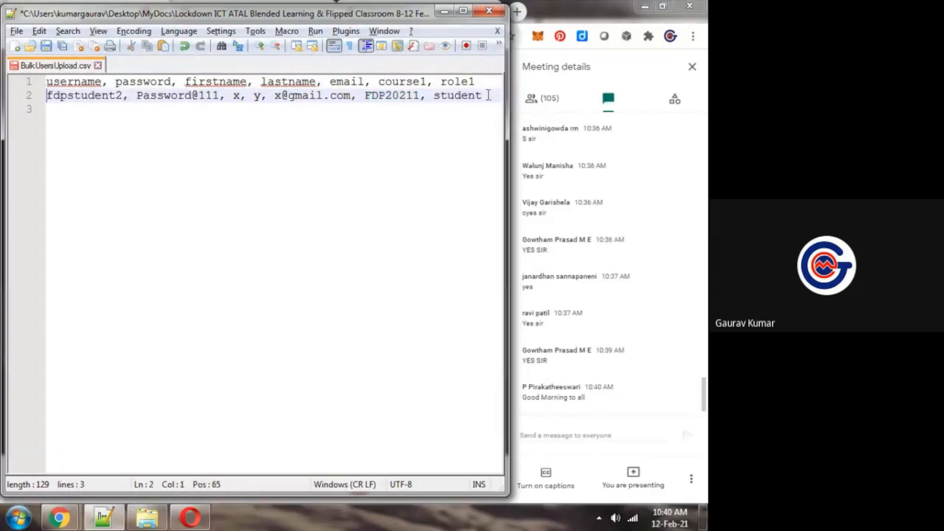
key(ctrl+c)
key(ctrl+v)
key(ctrl+v)
key(ctrl+v)
key(ctrl+v)
key(ctrl+v)
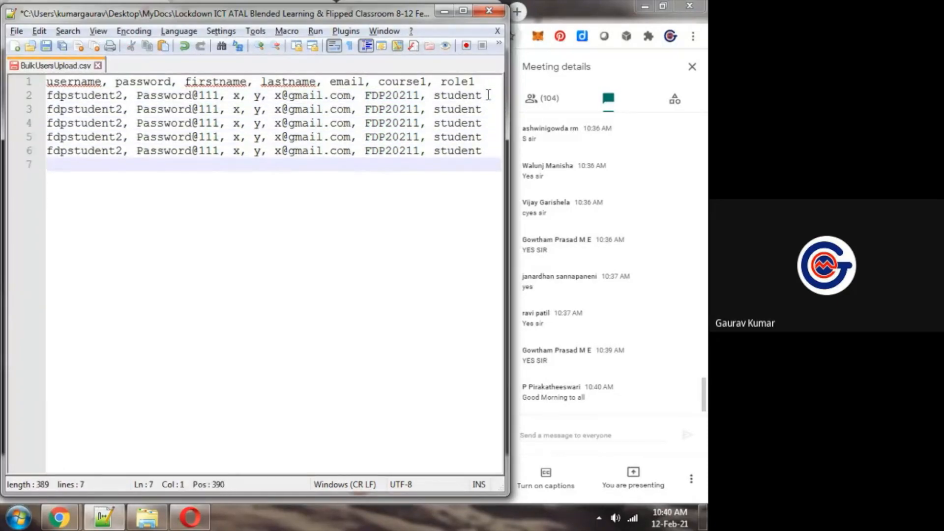
Renumber the usernames of the four duplicated records as fdpstudent3, fdpstudent4, fdpstudent5 and fdpstudent6
click(123, 114)
key(BackSpace)
text(3)
key(Down)
key(BackSpace)
text(4)
key(Down)
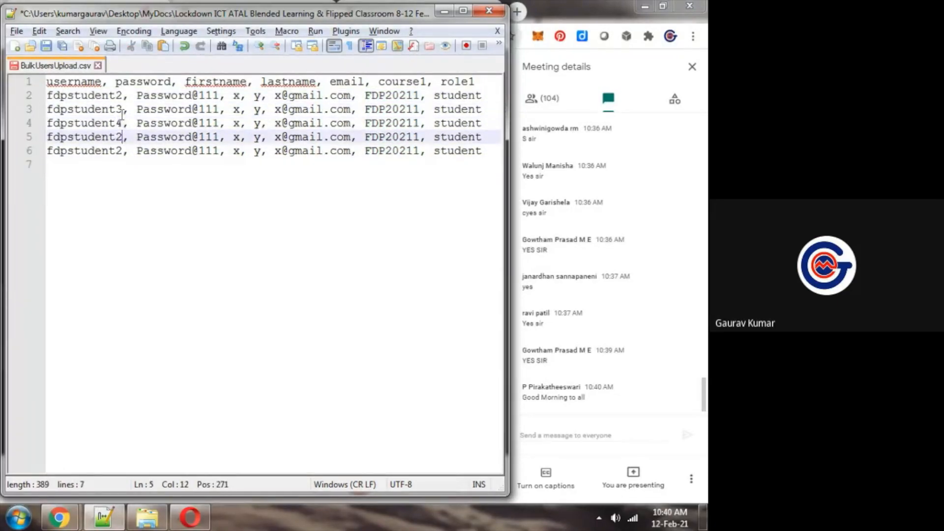
key(Down)
key(BackSpace)
text(6)
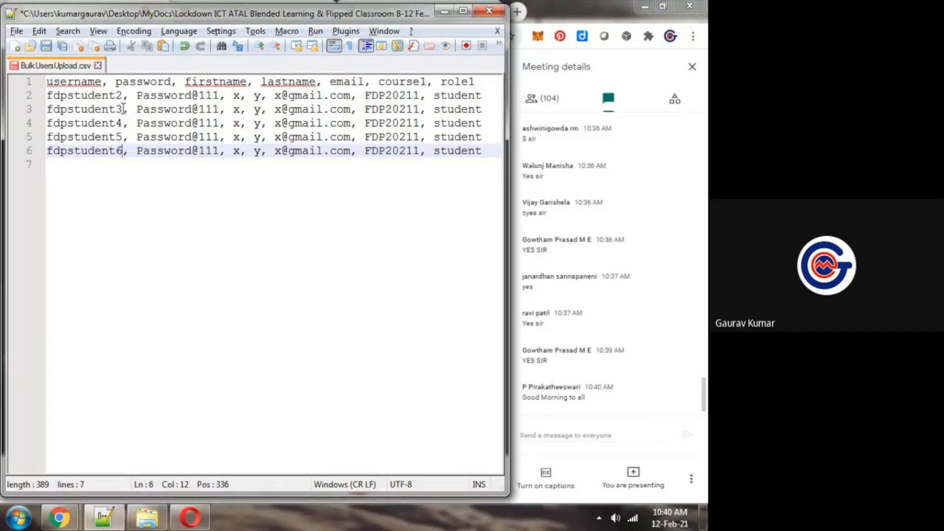
Replace the username of the first user record with the roll-number style value 101010110
click(124, 109)
drag(123, 109, 50, 108)
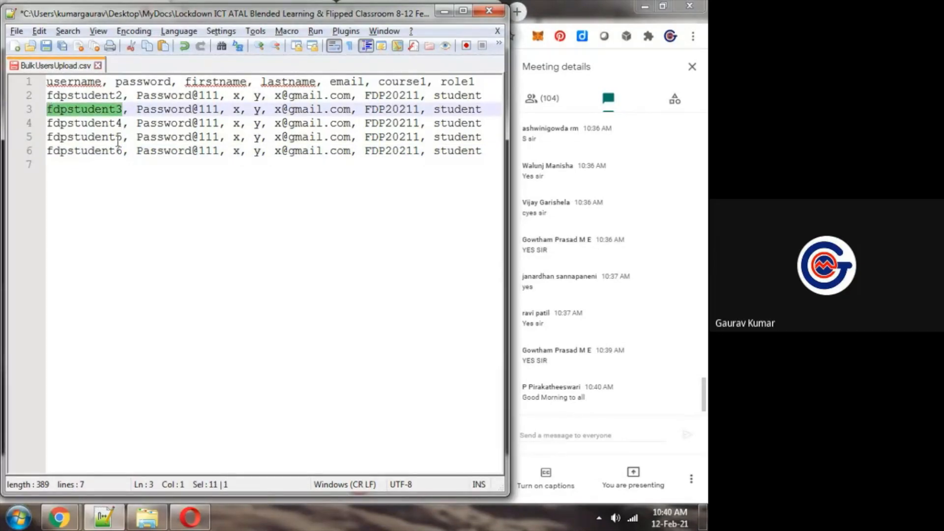
key(Up)
key(ctrl+shift+Right)
text(101010110)
Copy the numeric username into the second and third records and change them to 101010111 and 101010112
key(ctrl+shift+Left)
key(ctrl+c)
key(Down)
key(Home)
key(ctrl+shift+Right)
key(ctrl+v)
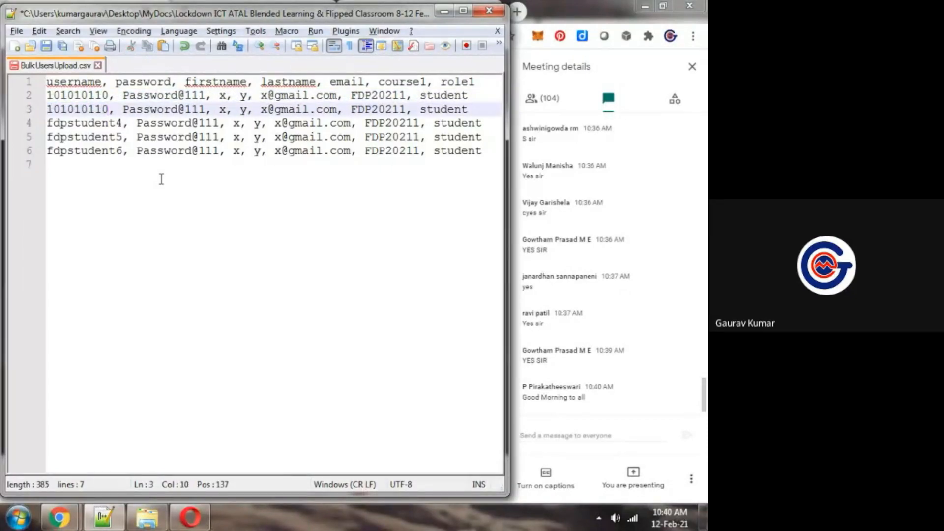
key(Down)
key(Home)
key(ctrl+shift+Right)
key(ctrl+v)
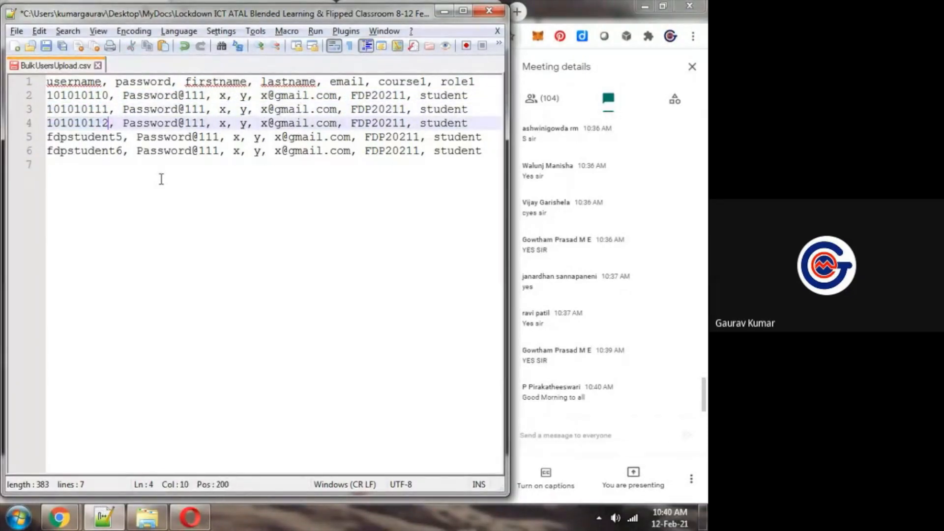
key(BackSpace)
text(2)
Replace the usernames of the fourth and fifth records with 101010115 and 101010116
key(Down)
key(Home)
key(ctrl+shift+Right)
key(ctrl+v)
key(BackSpace)
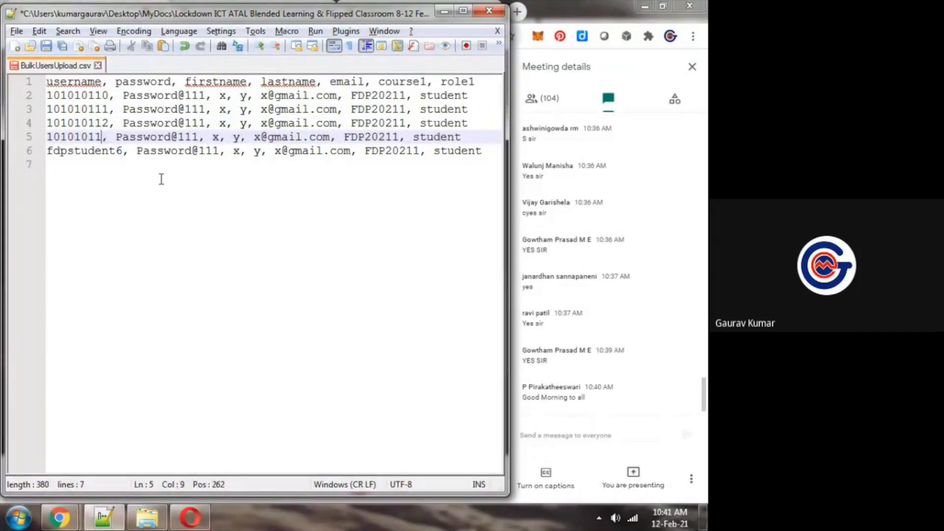
text(5)
key(Down)
key(Home)
key(ctrl+shift+Right)
key(ctrl+v)
key(BackSpace)
text(6)
Prefix the numeric username in each of the five user records with the letter s
key(Up)
key(Up)
key(Up)
key(Up)
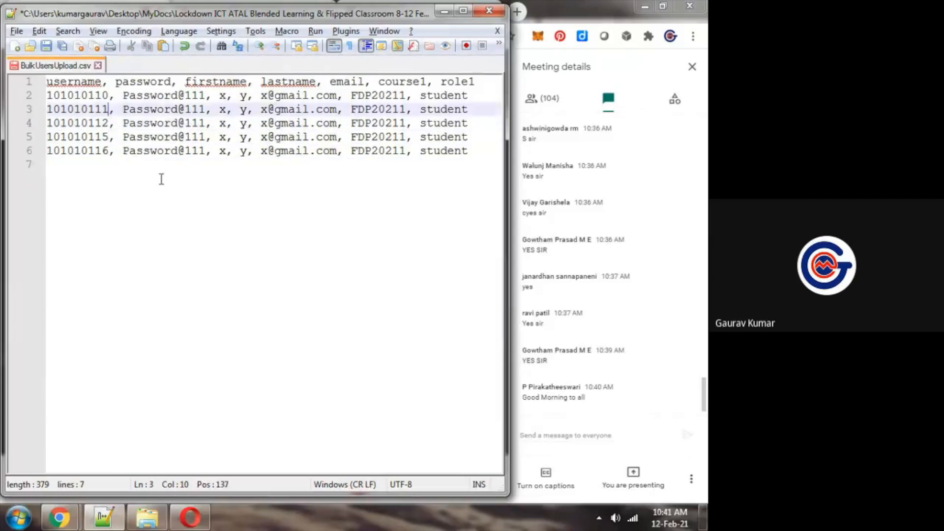
key(Home)
text(f)
key(BackSpace)
text(s)
key(Left)
key(Down)
text(s)
key(Left)
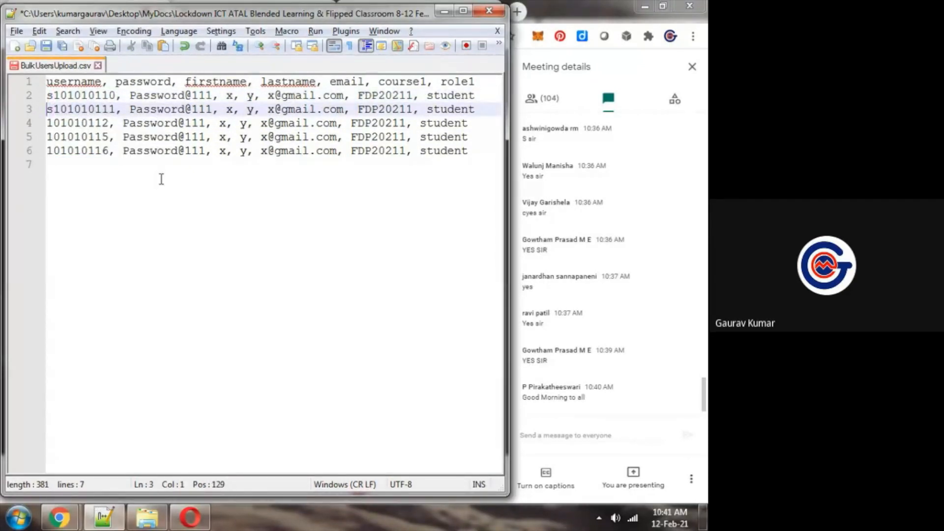
key(Down)
text(s)
key(Left)
key(Down)
text(s)
key(Left)
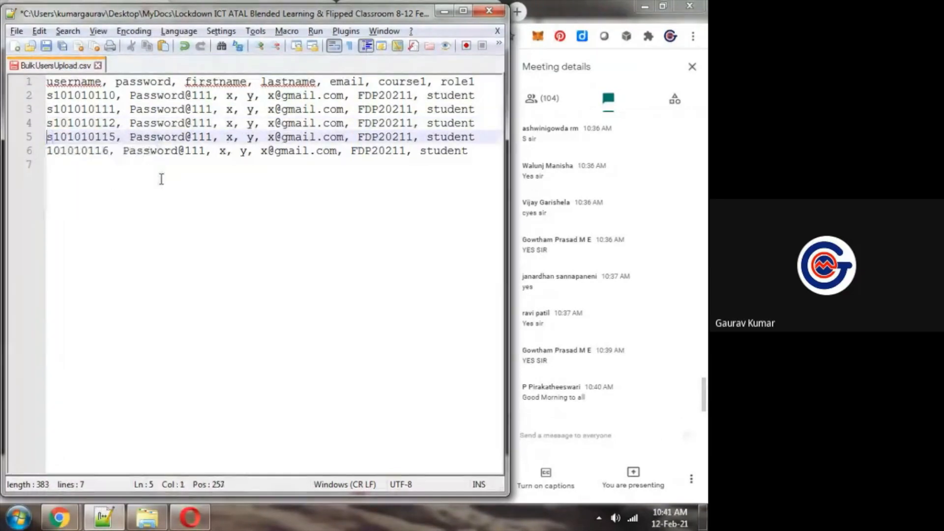
key(Down)
text(s)
key(ctrl+Right)
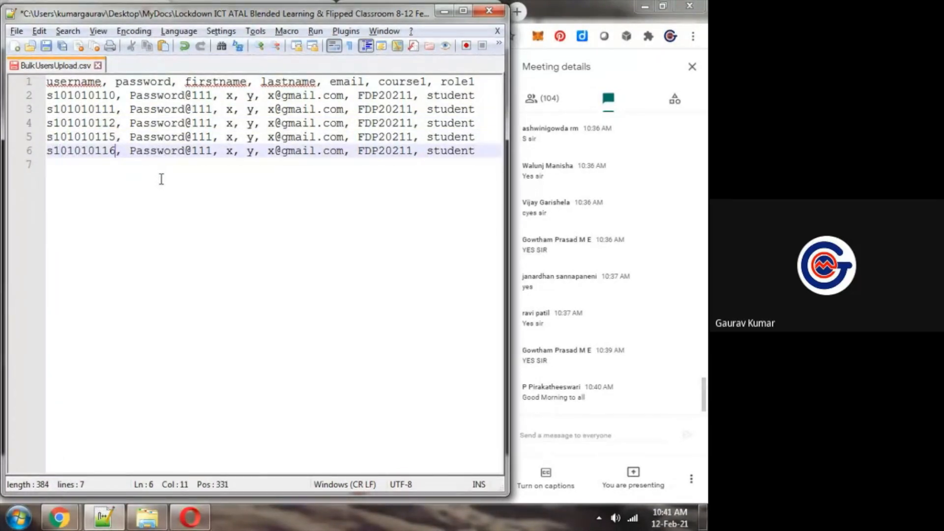
Review the username and password entries of the first record, save BulkUsersUpload.csv and close Notepad++
drag(119, 97, 50, 96)
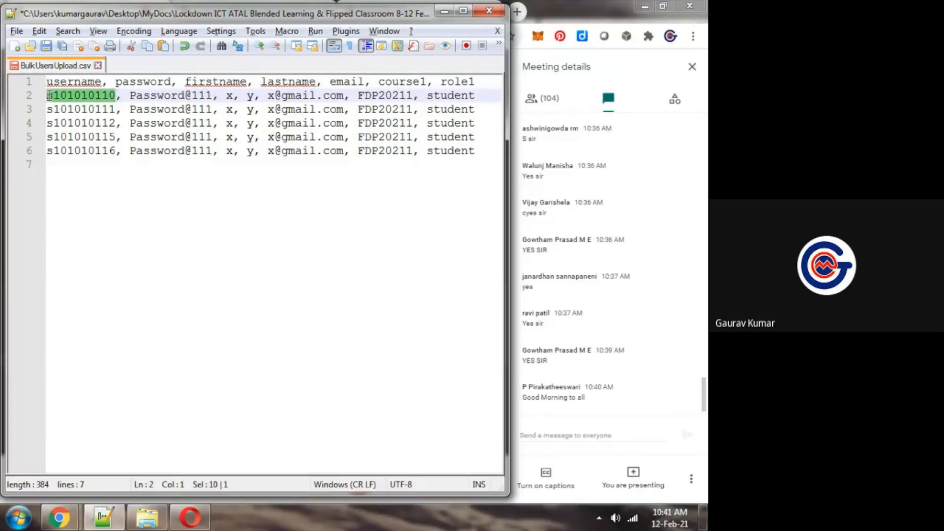
click(143, 110)
drag(130, 96, 214, 96)
click(340, 109)
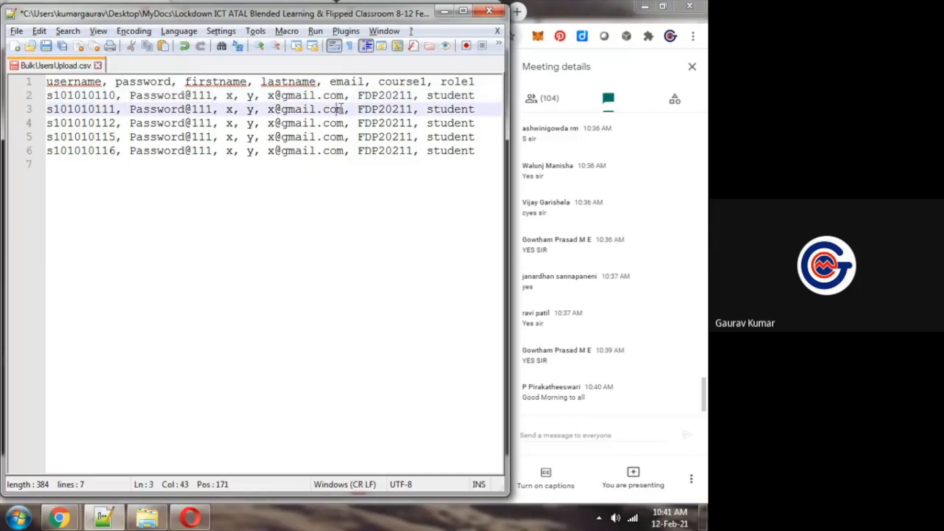
click(395, 196)
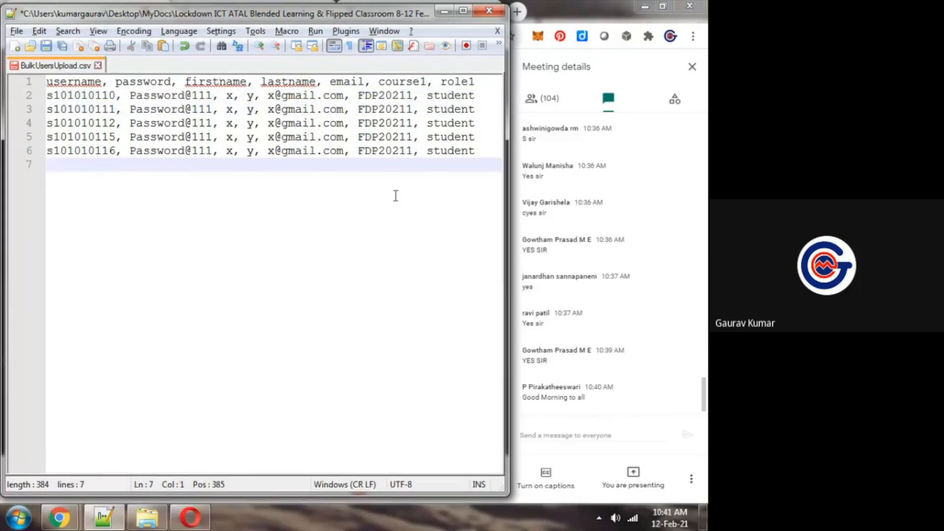
key(ctrl+s)
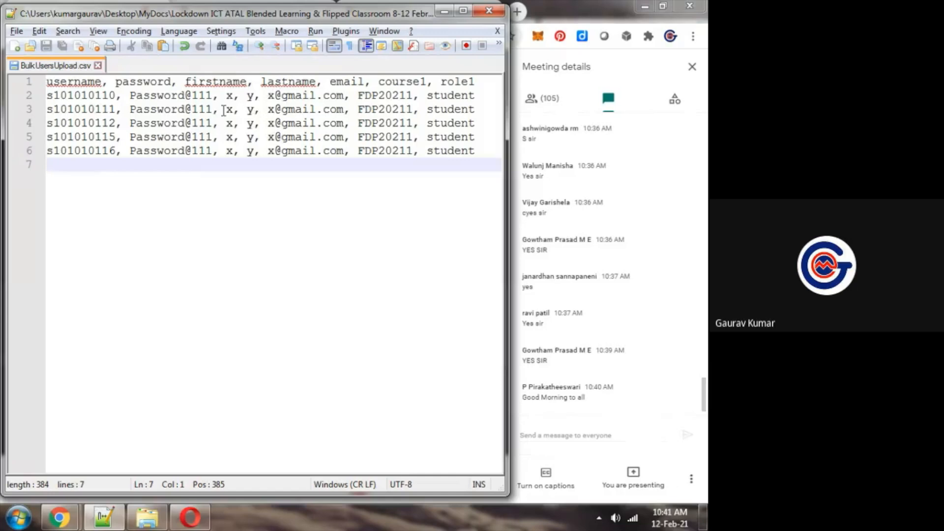
click(491, 12)
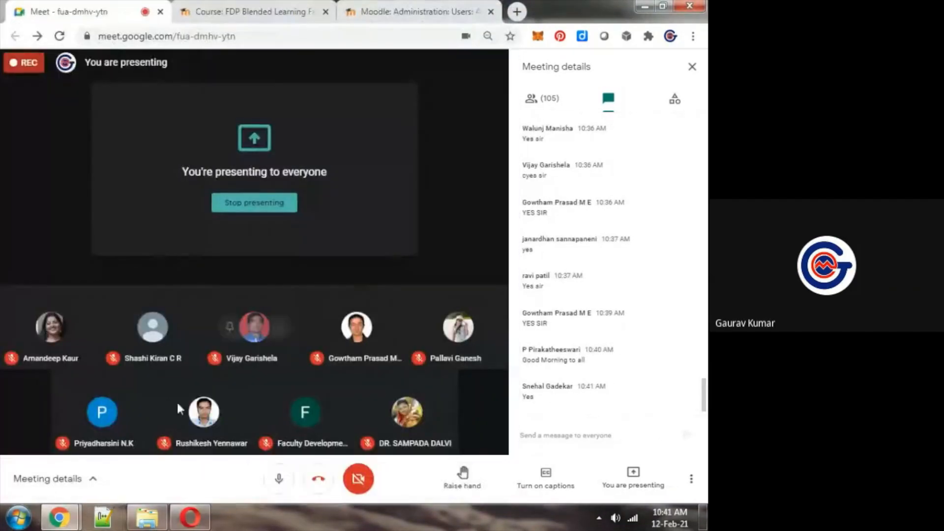
Open BulkUsersUpload.csv in Excel from the workshop folder and reduce the maximized window to a smaller size
click(150, 516)
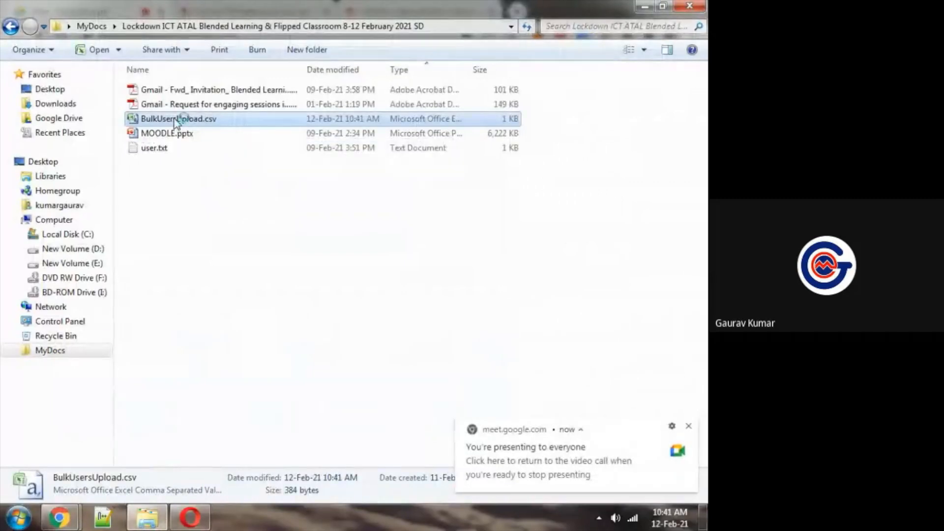
mouse_move(59, 516)
click(75, 421)
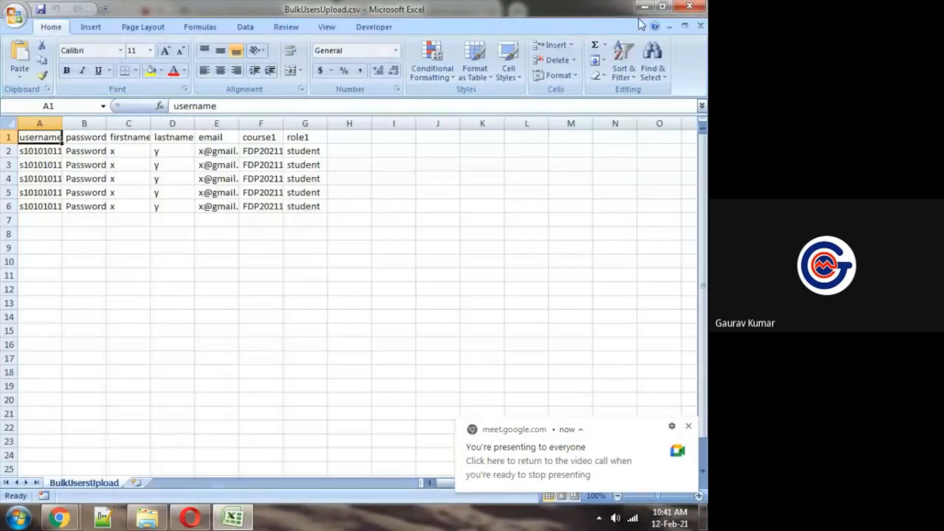
click(662, 6)
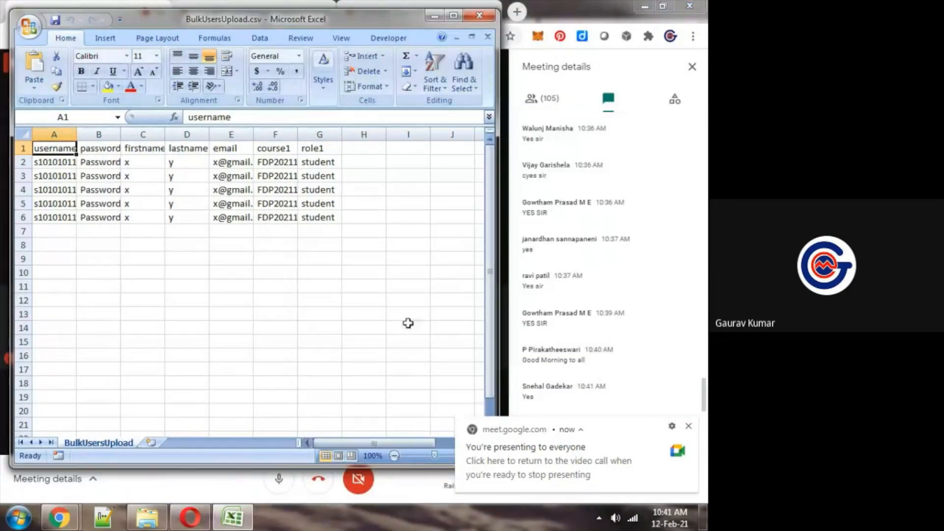
Auto-fit the sheet's columns from username to role1 so that every record's values fit
double_click(121, 133)
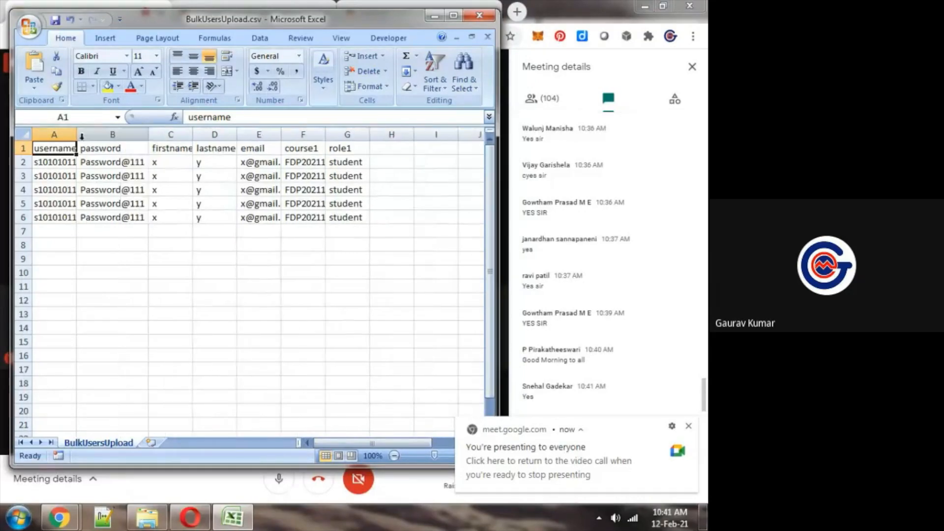
double_click(76, 133)
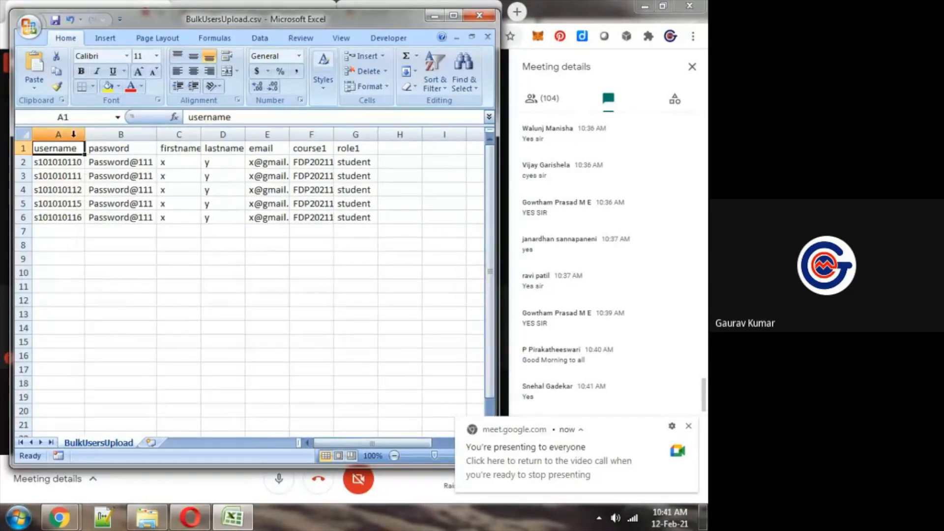
double_click(201, 133)
double_click(295, 133)
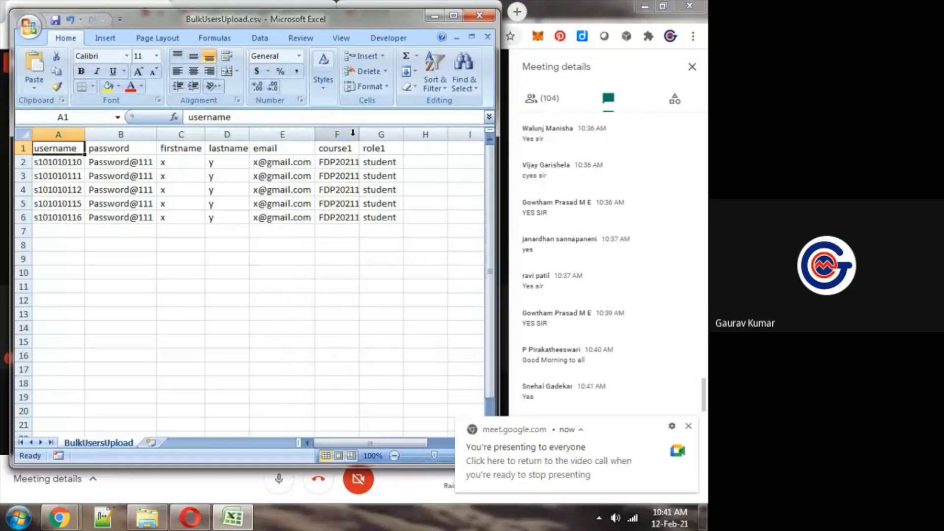
double_click(359, 133)
double_click(406, 134)
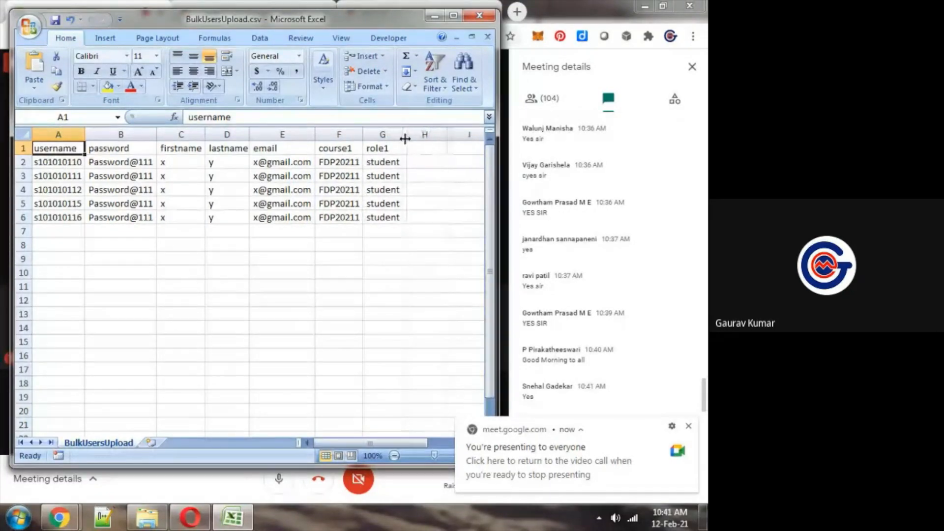
click(381, 217)
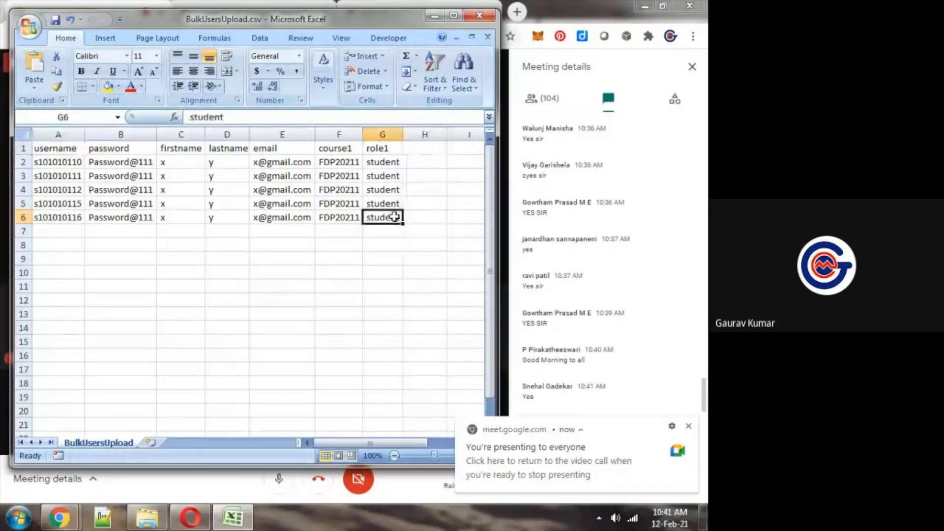
Review the course1 codes and usernames of the five records and close the workbook without saving
click(340, 132)
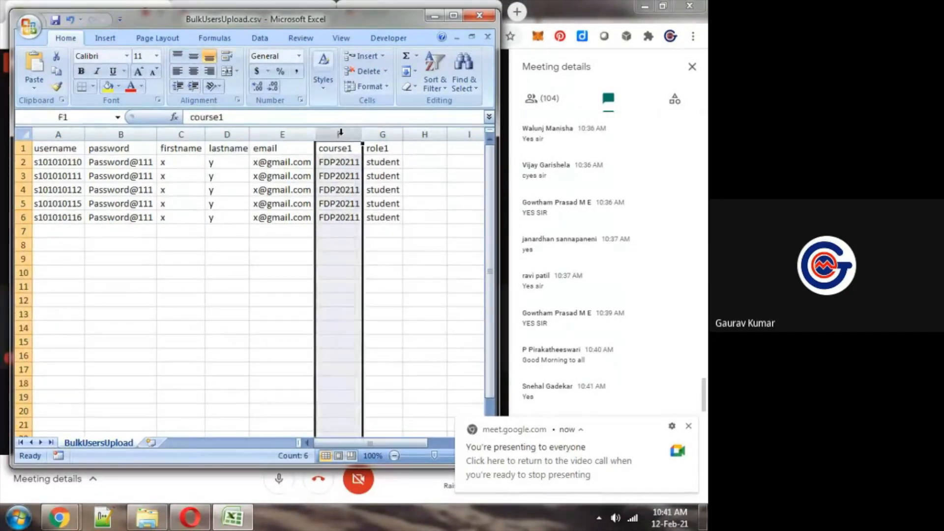
click(344, 176)
click(350, 222)
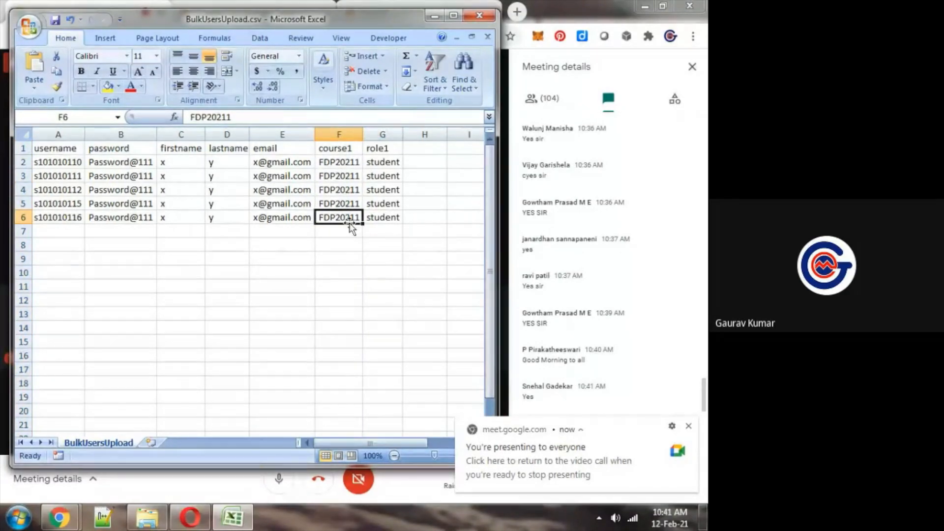
drag(343, 162, 343, 225)
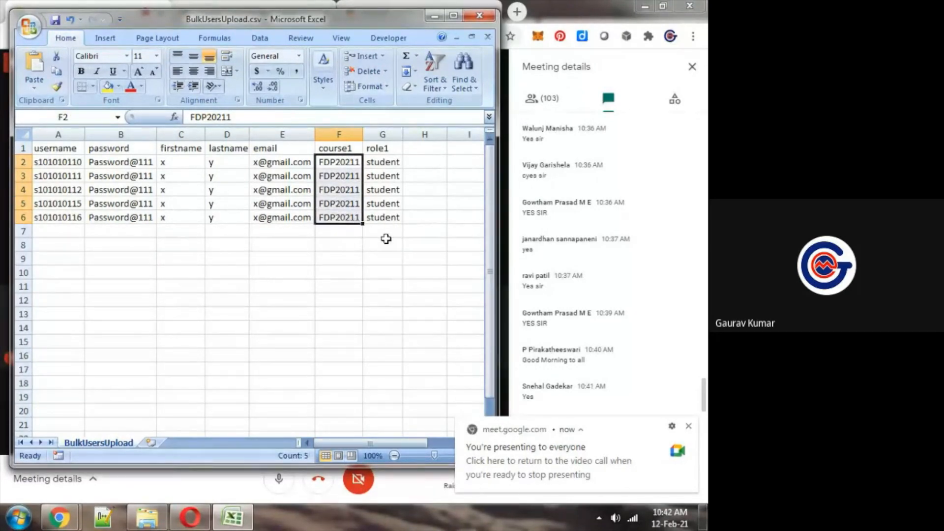
drag(57, 164, 52, 218)
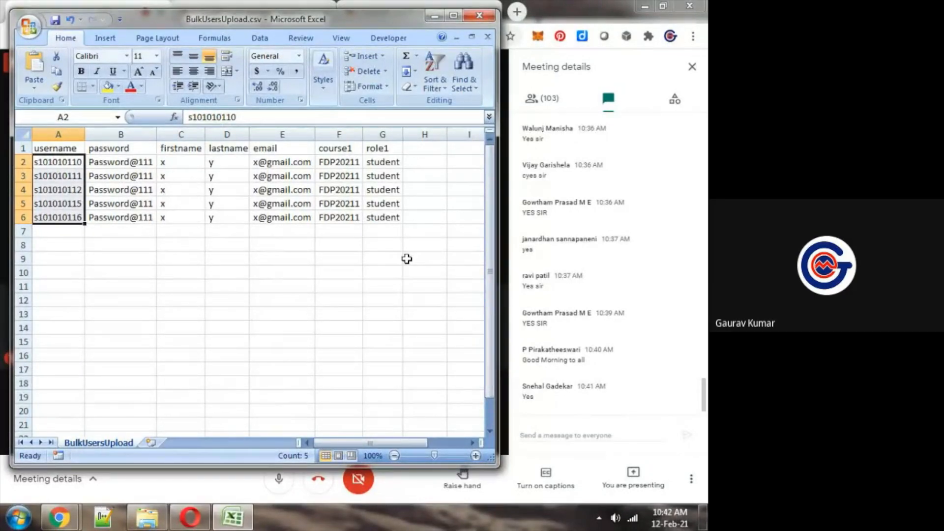
click(479, 14)
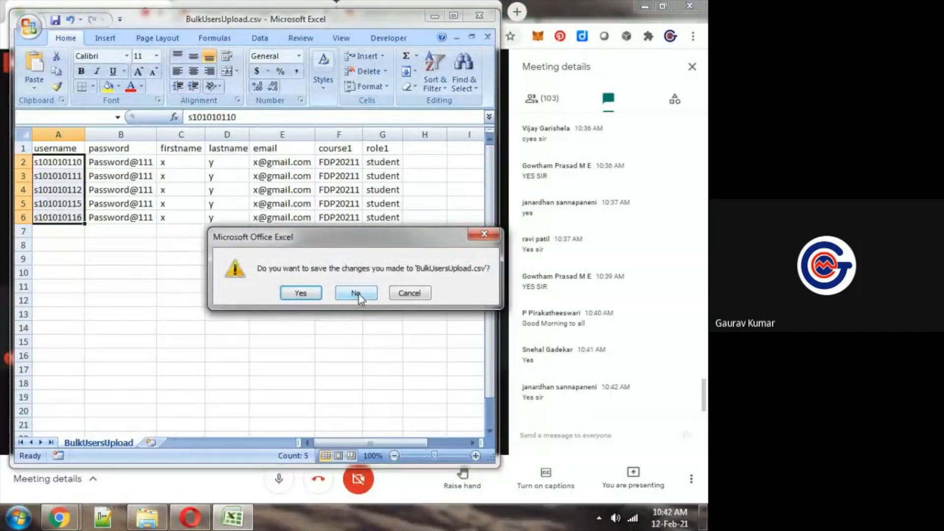
click(357, 294)
Switch to Moodle's Upload users page and upload BulkUsersUpload.csv from the Blended Learning workshop folder in MyDocs as the user file
click(413, 11)
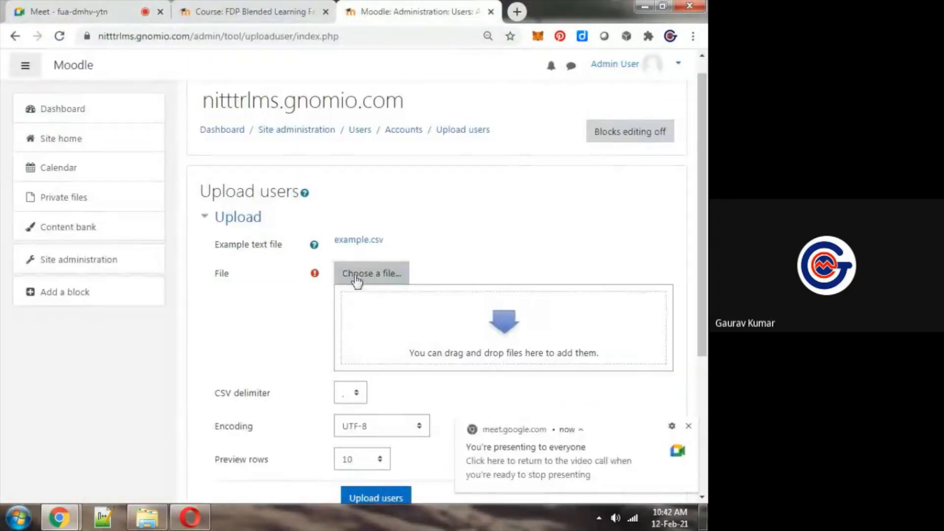
click(381, 271)
click(149, 238)
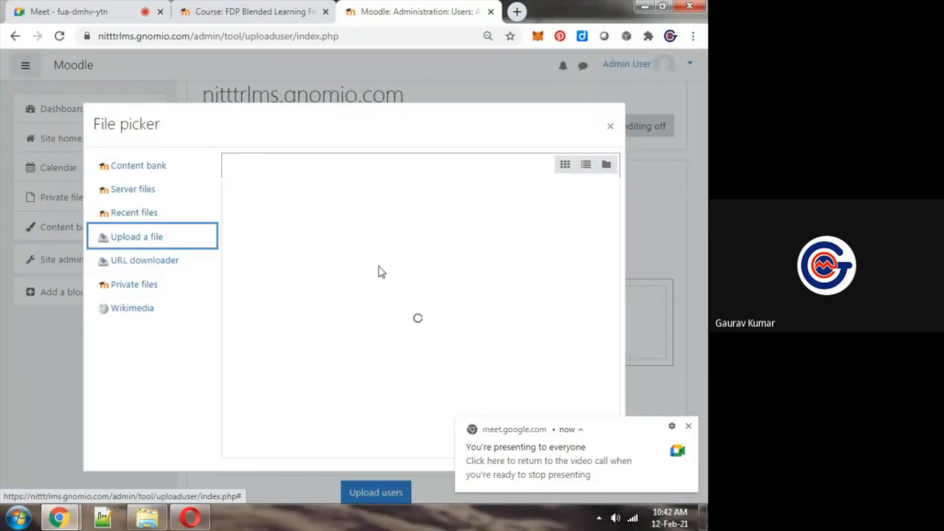
click(379, 267)
click(141, 238)
click(266, 230)
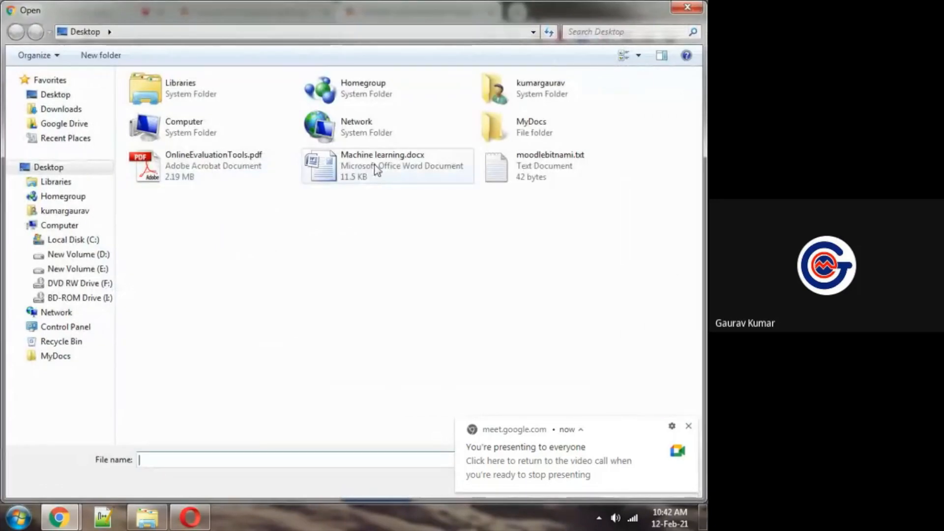
double_click(535, 132)
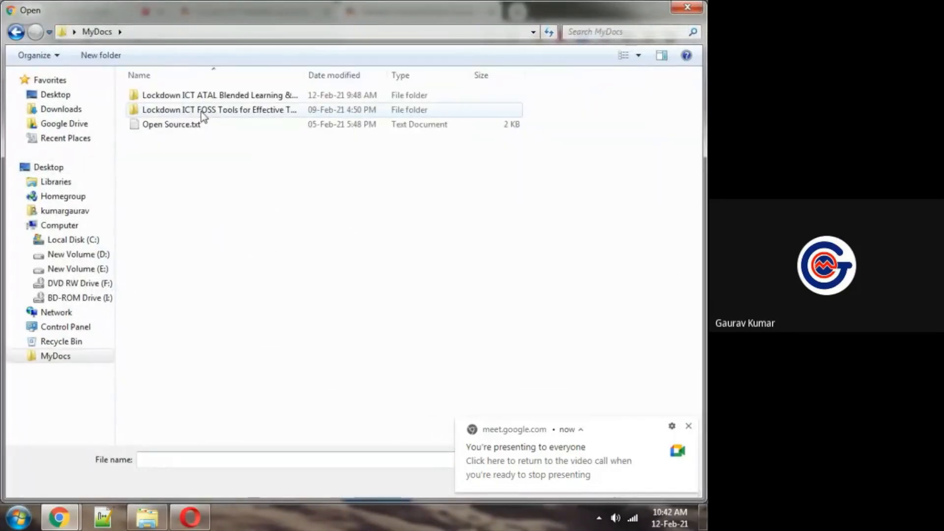
double_click(186, 96)
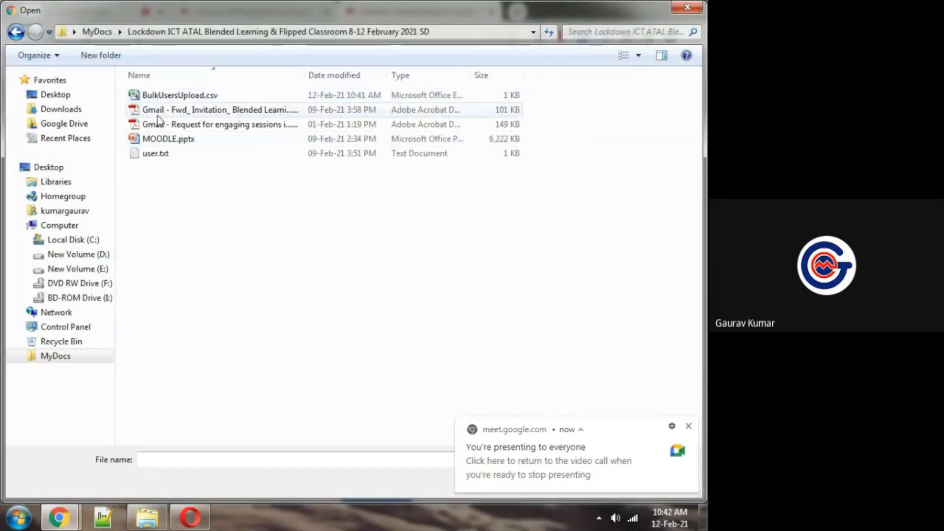
double_click(153, 96)
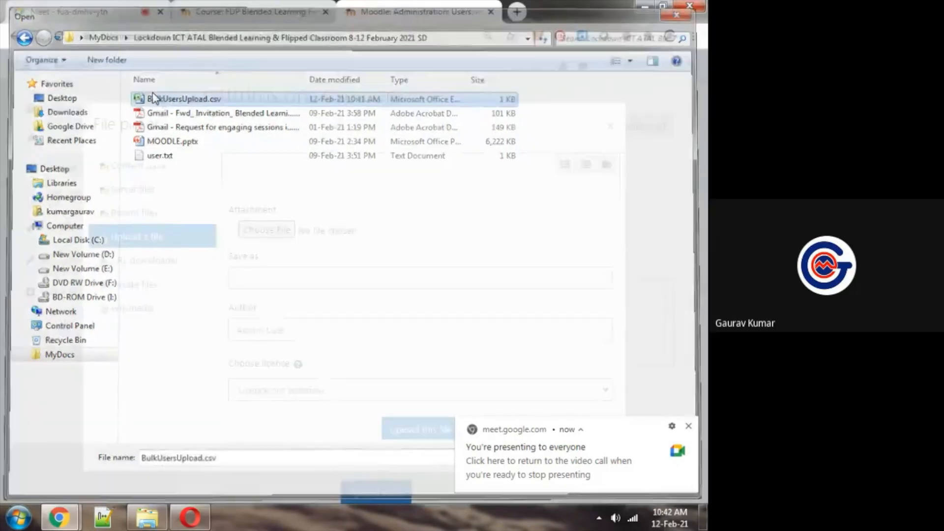
click(412, 437)
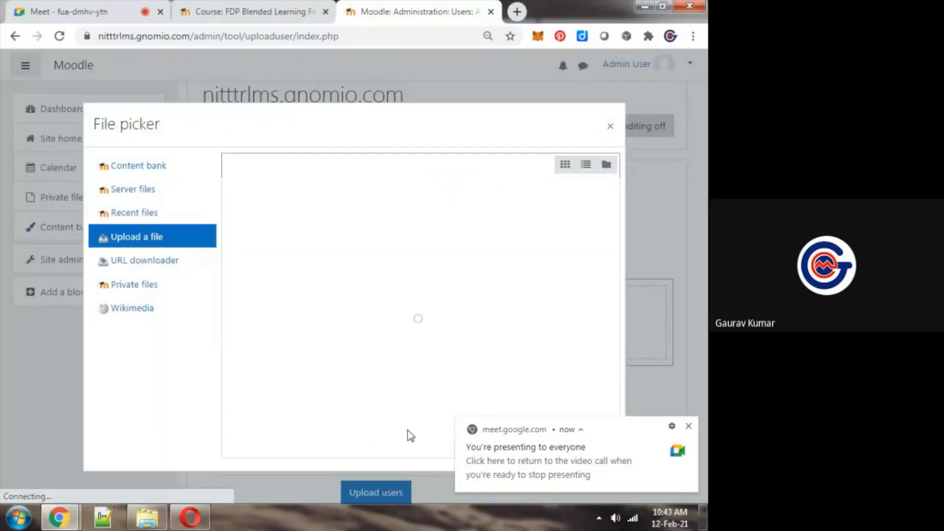
Mute the microphone in the Google Meet call and return to Moodle's Upload users page
key(ctrl+Tab)
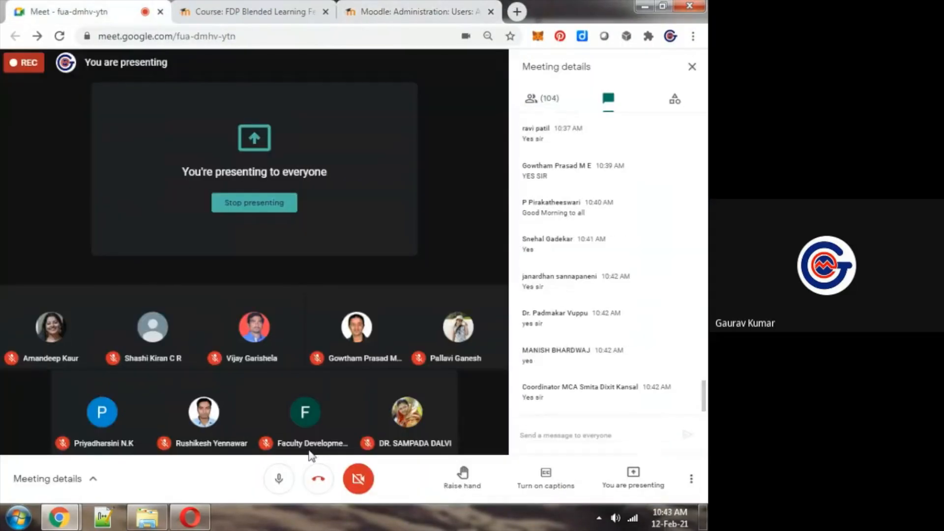
click(282, 477)
click(418, 11)
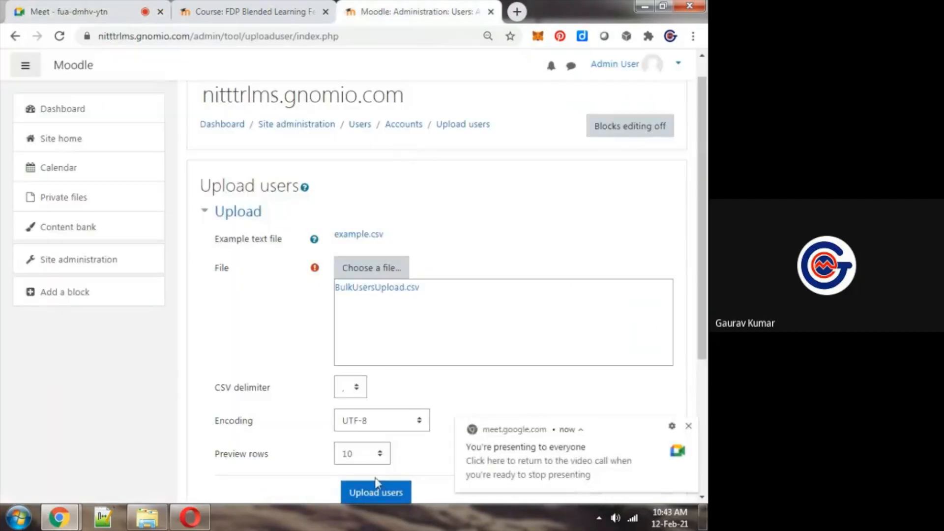
Submit BulkUsersUpload.csv with comma delimiter, UTF-8 encoding and 10 preview rows, and review the users preview
click(374, 490)
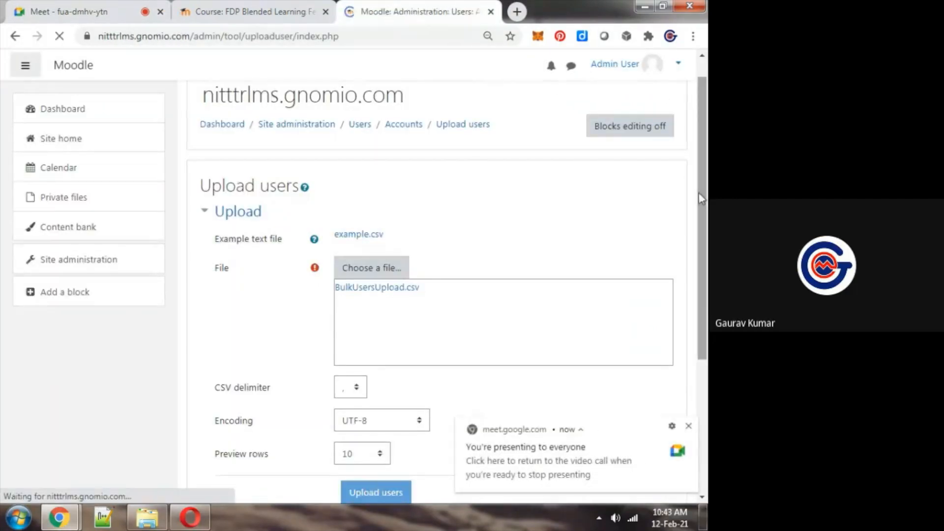
scroll(646, 360, down, 2)
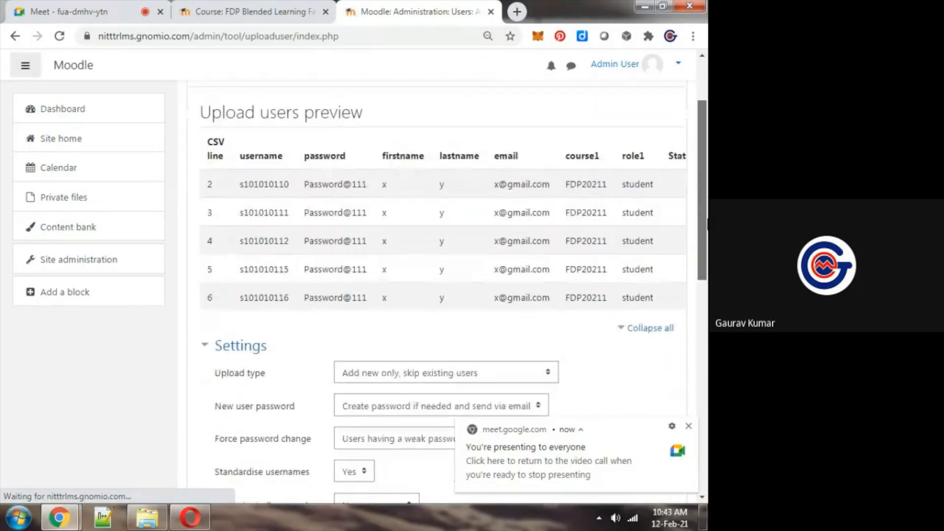
key(ctrl+minus)
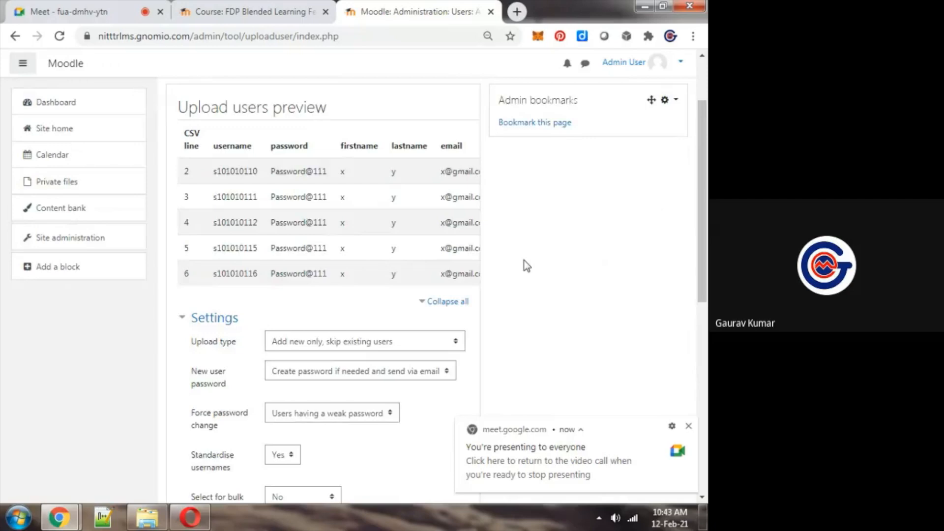
key(ctrl+plus)
drag(705, 212, 703, 232)
Unmute the microphone in the Google Meet call and return to Moodle's upload users preview
key(ctrl+Tab)
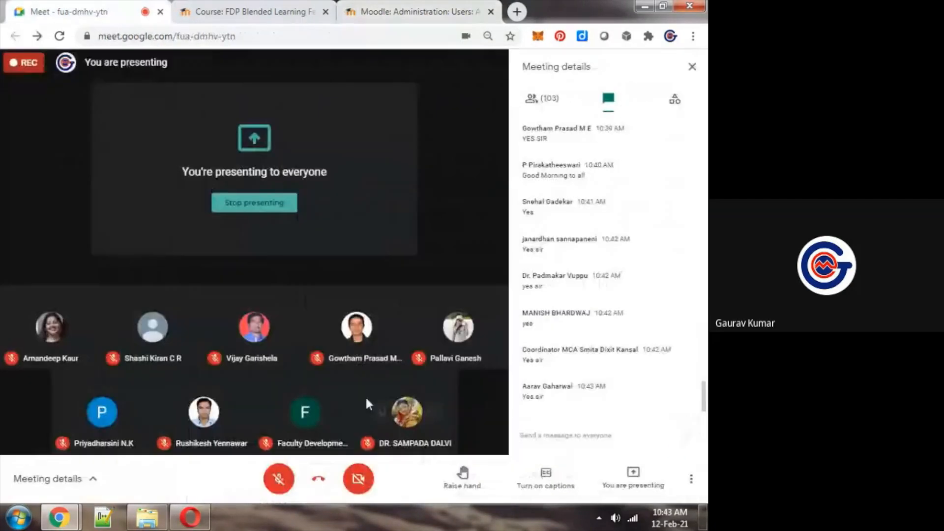
click(279, 479)
key(ctrl+Tab)
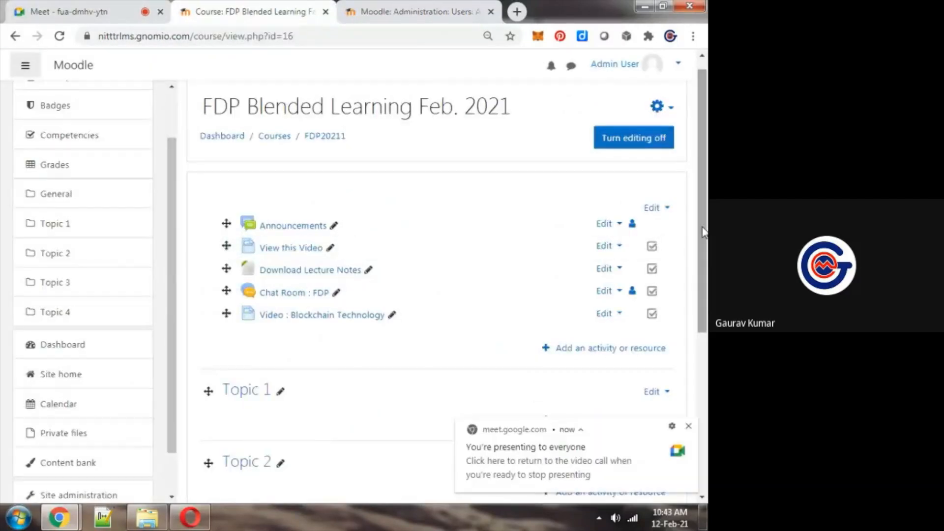
key(ctrl+Tab)
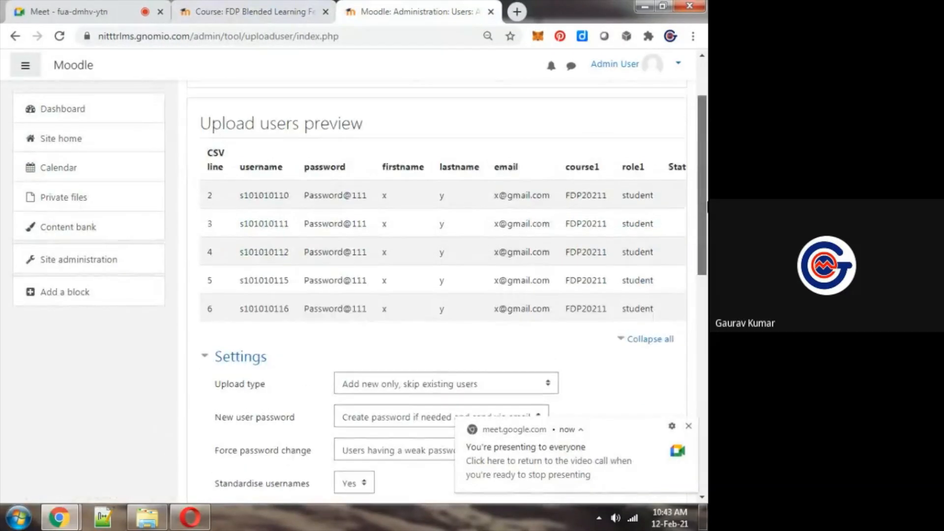
Upload the previewed users with the default settings and examine the status and email columns of the results
scroll(366, 341, down, 8)
click(366, 339)
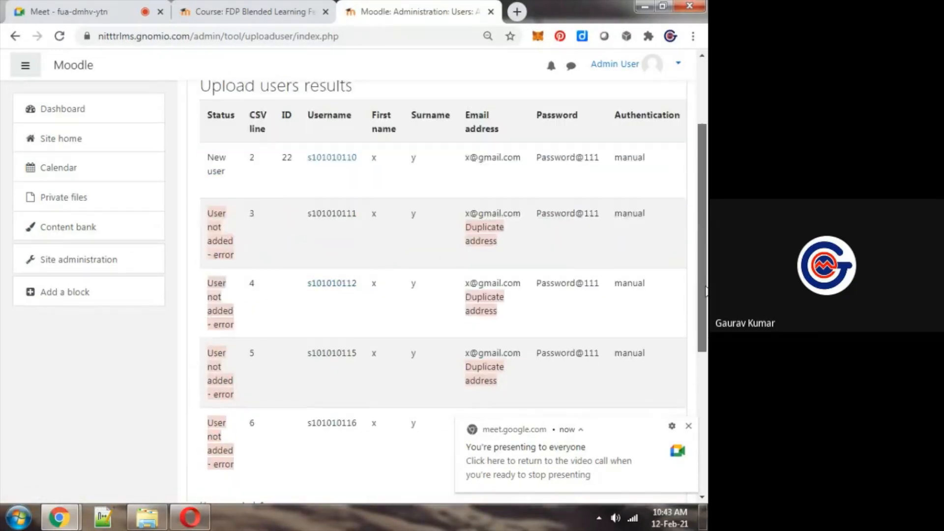
key(ctrl+plus)
key(ctrl+plus)
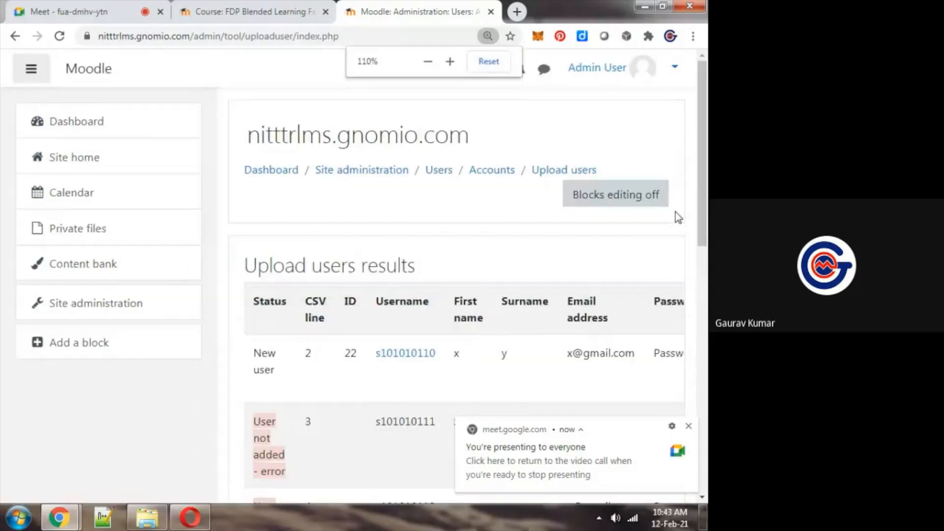
key(ctrl+minus)
drag(707, 170, 707, 263)
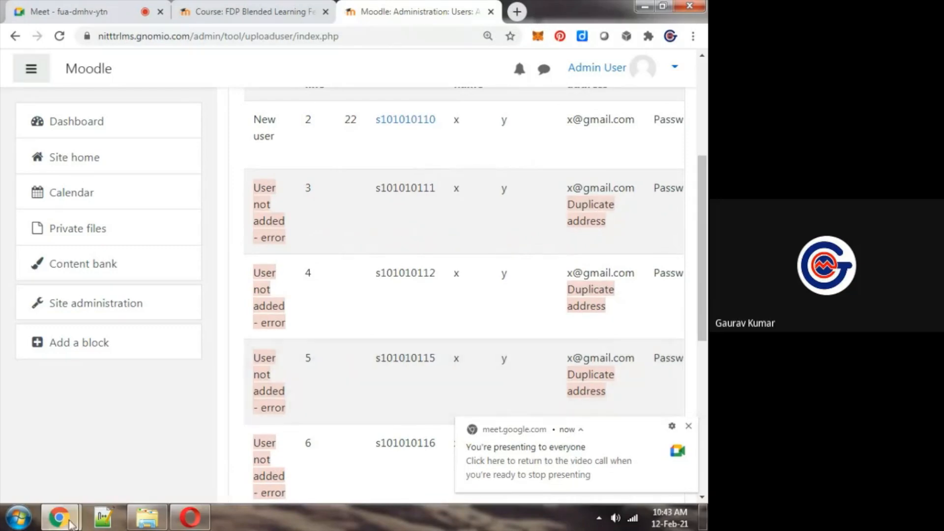
Check the summary at the end of the upload results and go back to the initial Upload users form
click(147, 517)
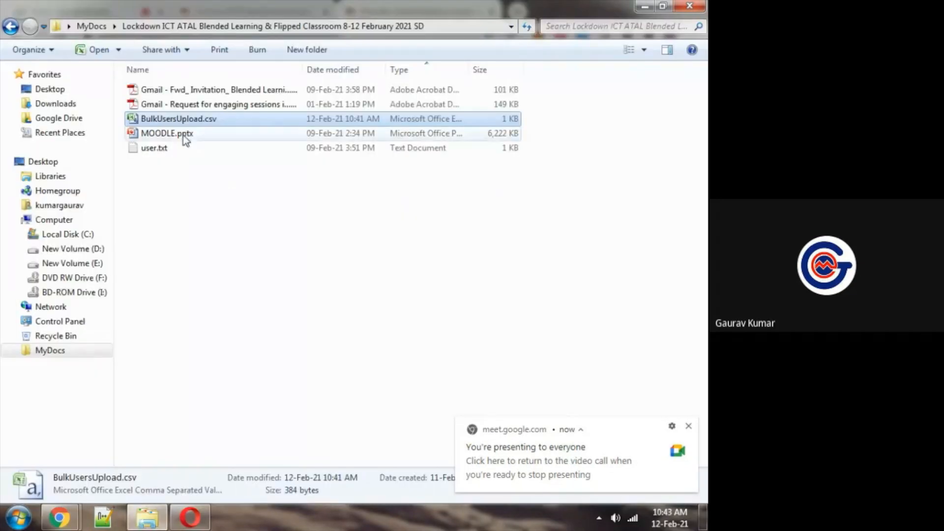
key(alt+Tab)
scroll(422, 241, down, 5)
key(ctrl+0)
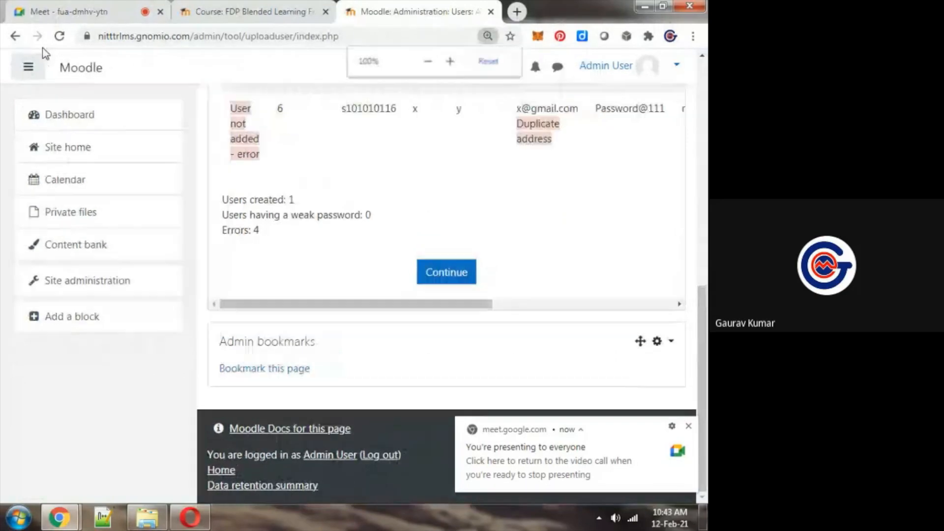
click(15, 36)
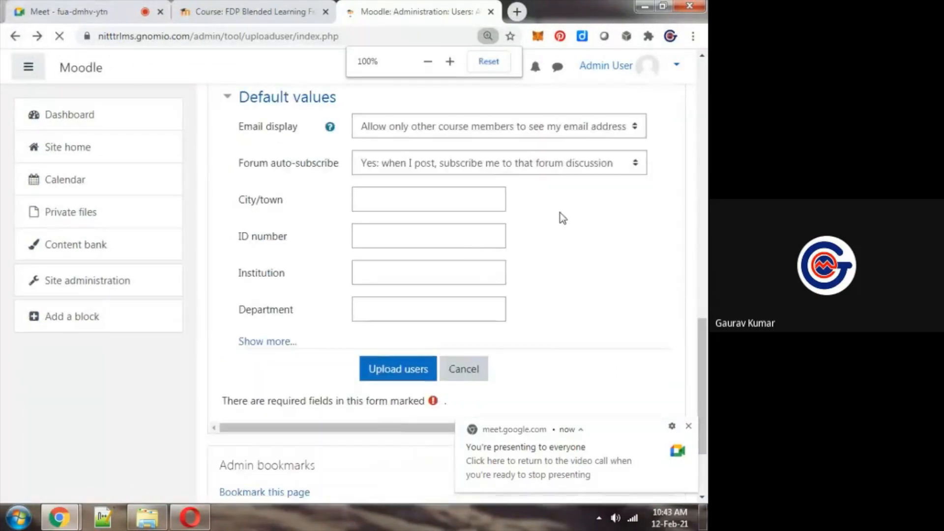
scroll(559, 213, up, 10)
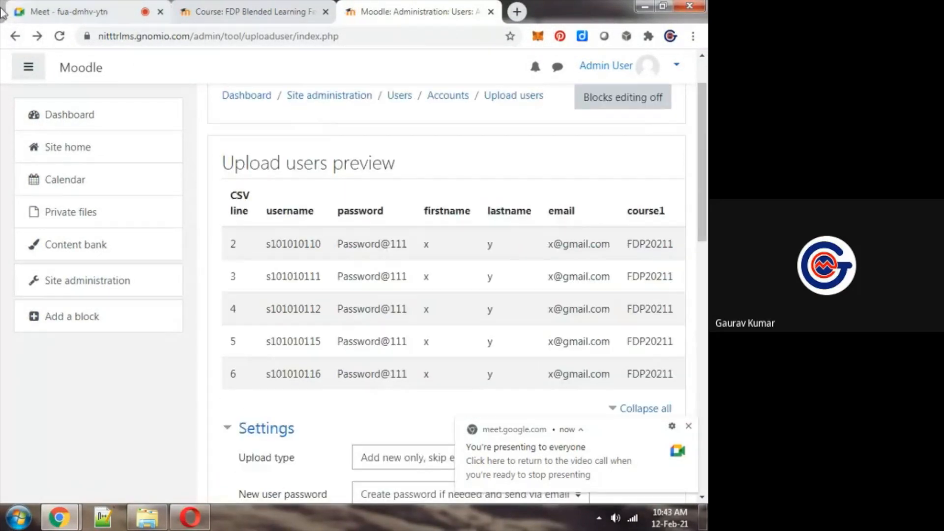
click(15, 36)
Open BulkUsersUpload.csv in Notepad++ and insert different digits after the x in the first and second records' email addresses
click(146, 517)
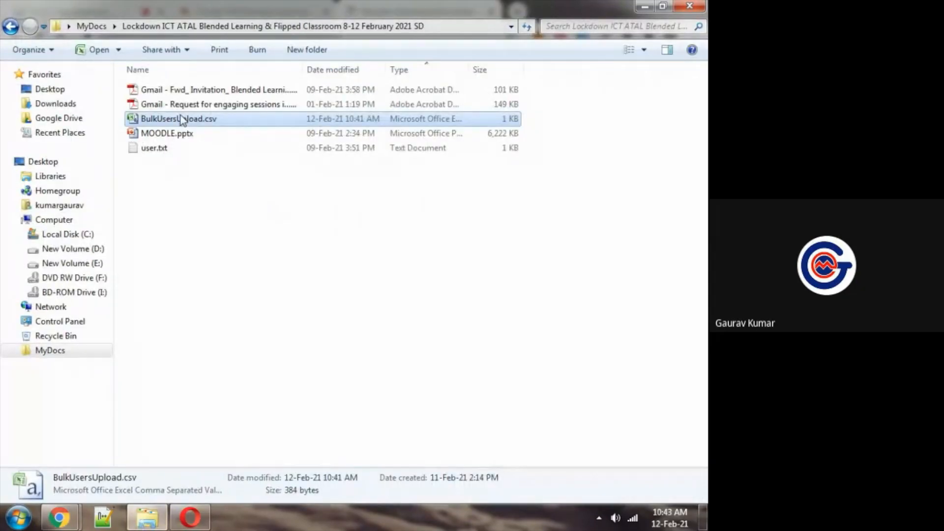
right_click(183, 120)
click(260, 173)
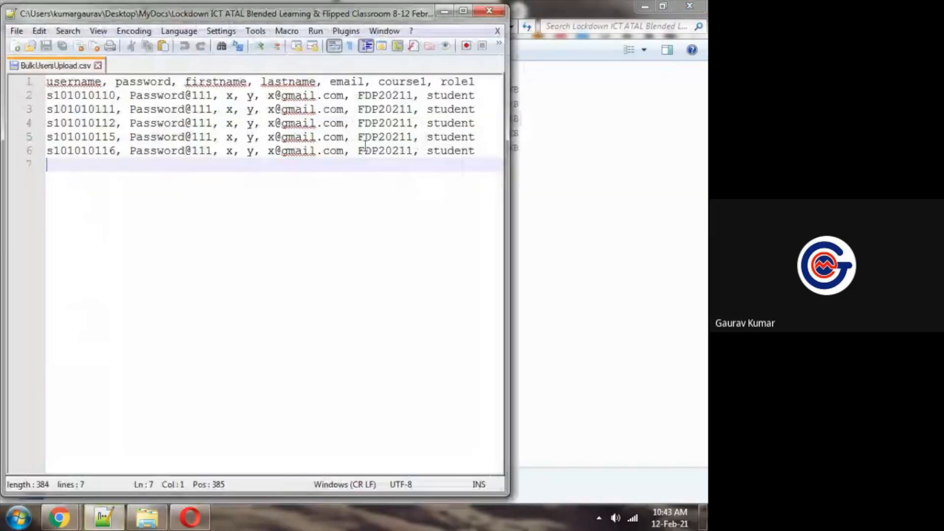
click(277, 96)
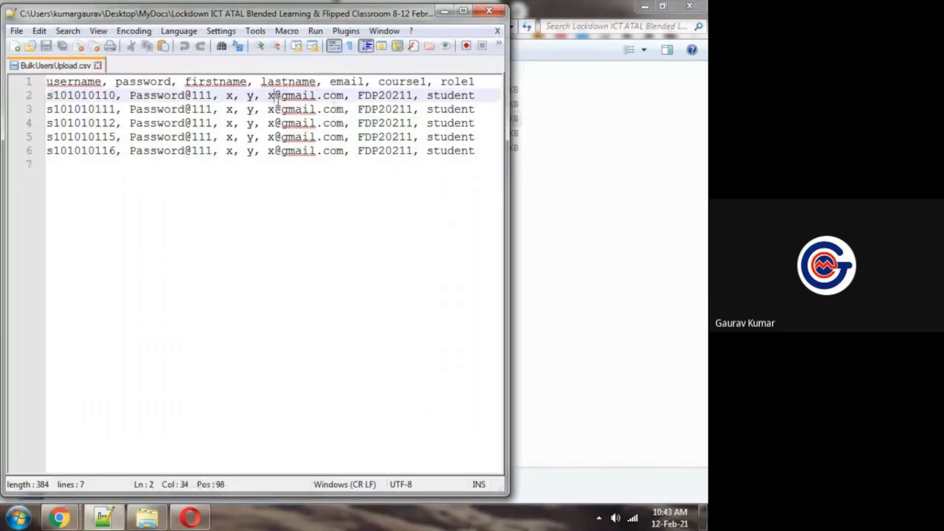
text(241214)
click(277, 123)
text(12412)
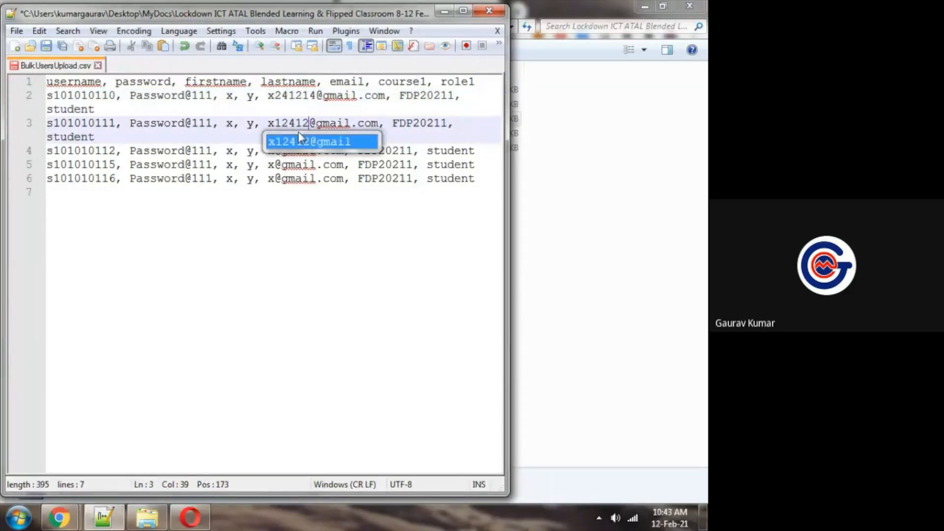
Insert distinct digits into the fourth and third records' email addresses and extend the digits in the second record's address
click(272, 178)
click(273, 164)
text(1412142)
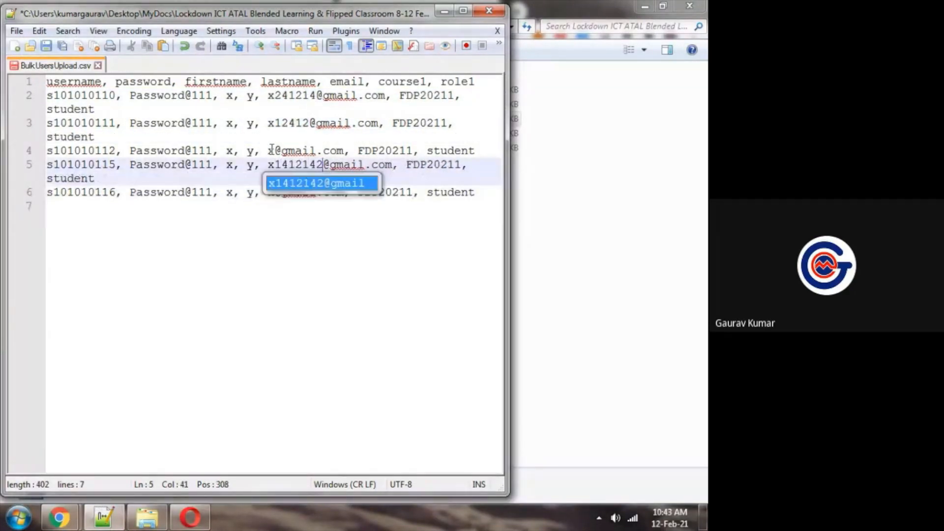
click(276, 148)
text(124)
click(284, 125)
text(233)
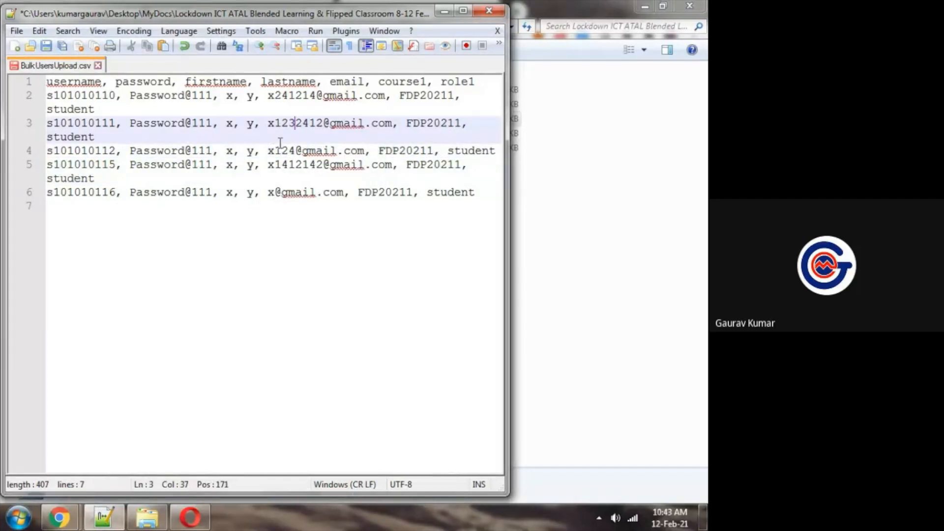
Insert distinct digits into the fifth record's email address, extend the fourth record's digits and save BulkUsersUpload.csv
click(277, 192)
text(2322323)
click(281, 164)
text(2222)
key(ctrl+s)
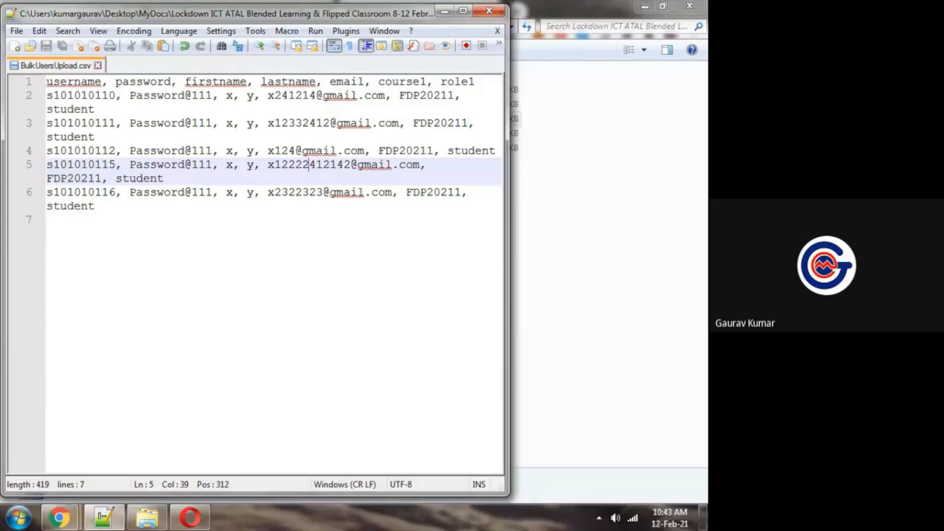
Switch to Chrome and attach BulkUsersUpload.csv from the computer to the Upload users form
mouse_move(59, 516)
click(78, 467)
click(432, 288)
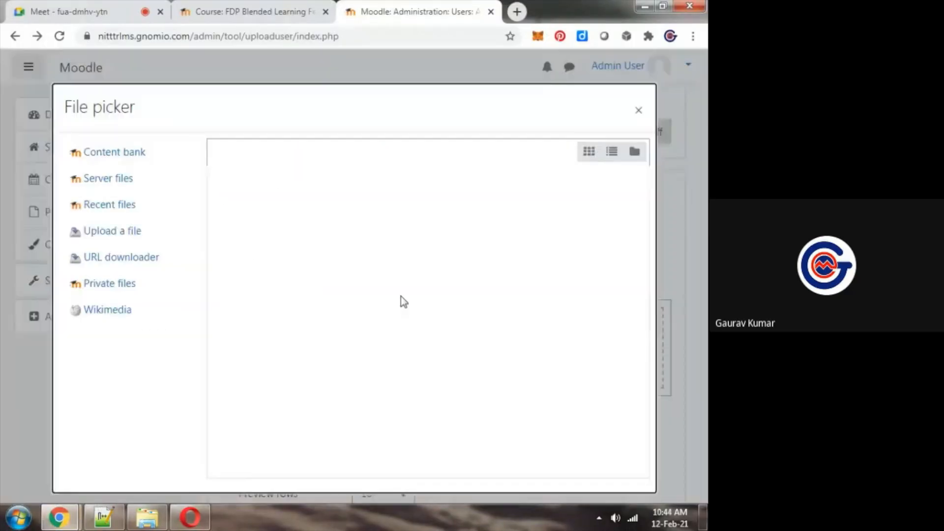
click(251, 224)
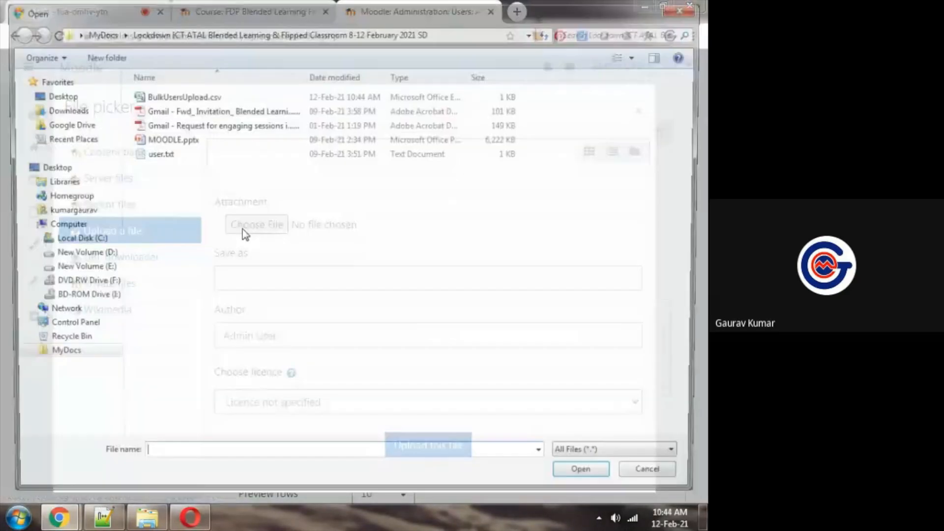
double_click(152, 95)
click(448, 448)
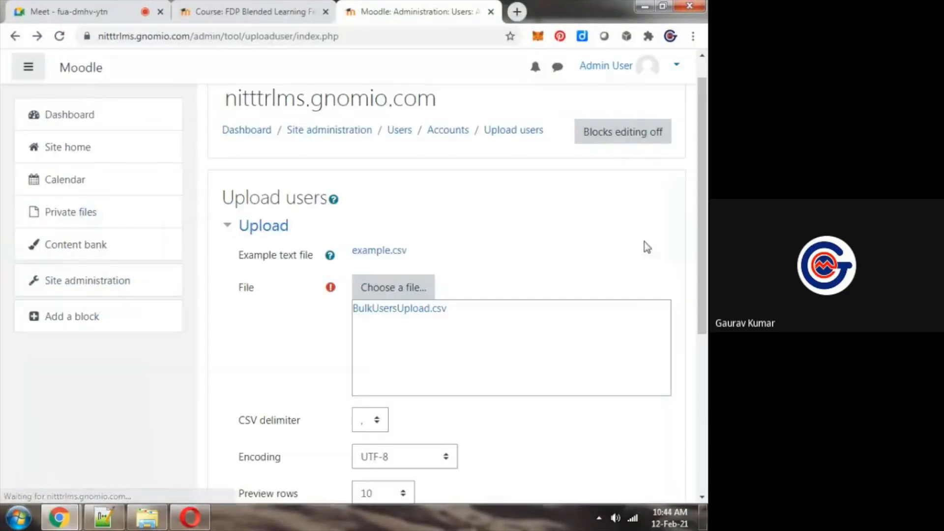
Submit the CSV for preview and upload the users with the existing settings and default values
scroll(644, 241, down, 4)
click(415, 343)
key(ctrl+minus)
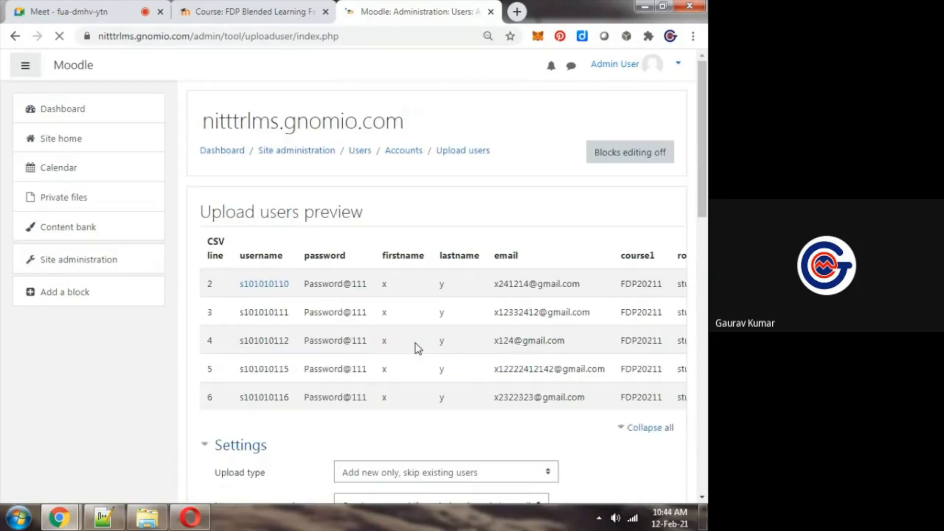
scroll(415, 343, down, 10)
click(365, 426)
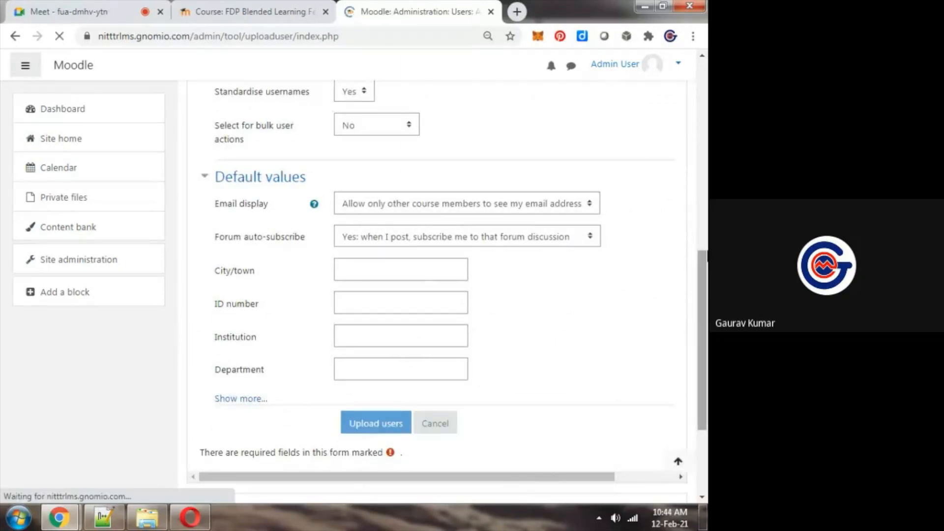
Check the created, skipped and error counts in the upload results and continue back to the Upload users form
scroll(325, 246, down, 5)
mouse_move(707, 258)
mouse_down()
mouse_move(707, 213)
mouse_move(707, 268)
mouse_up()
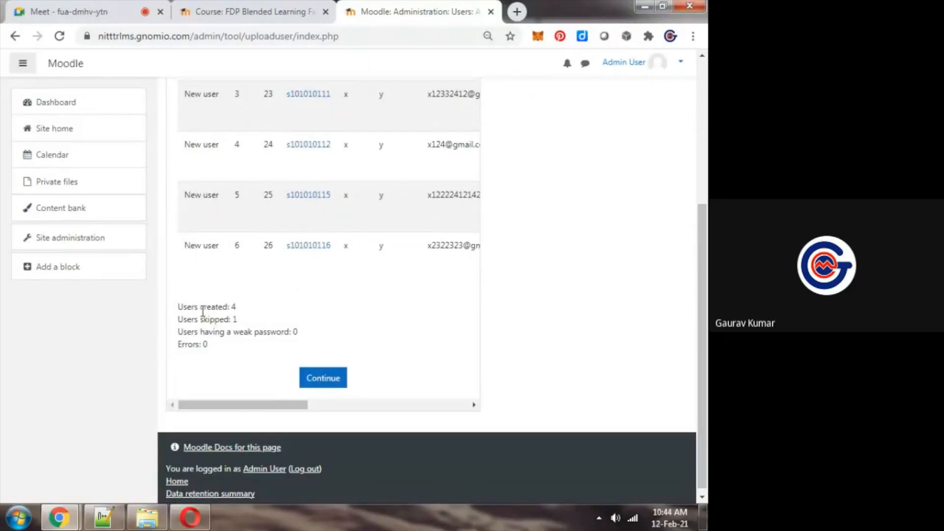
click(316, 382)
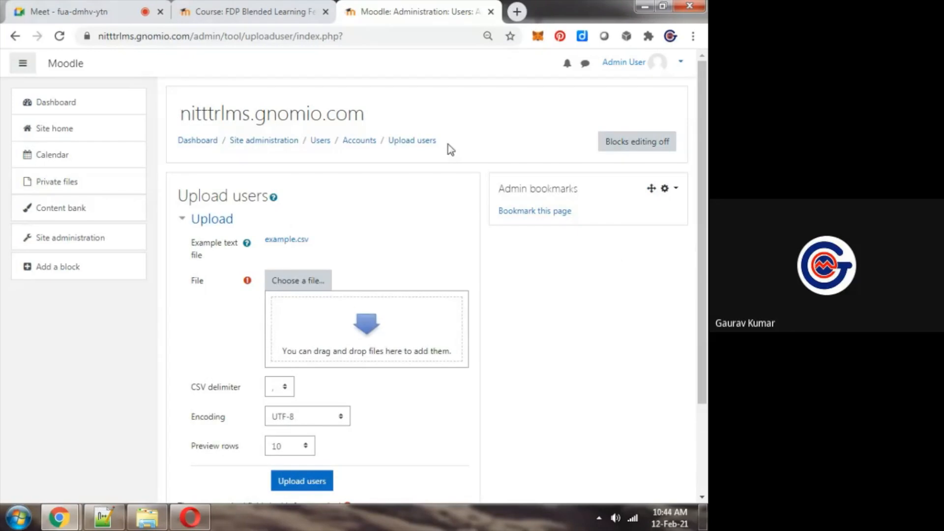
Switch to the Google Meet call, turn the microphone on and return to Moodle's Upload users page
click(78, 12)
click(282, 481)
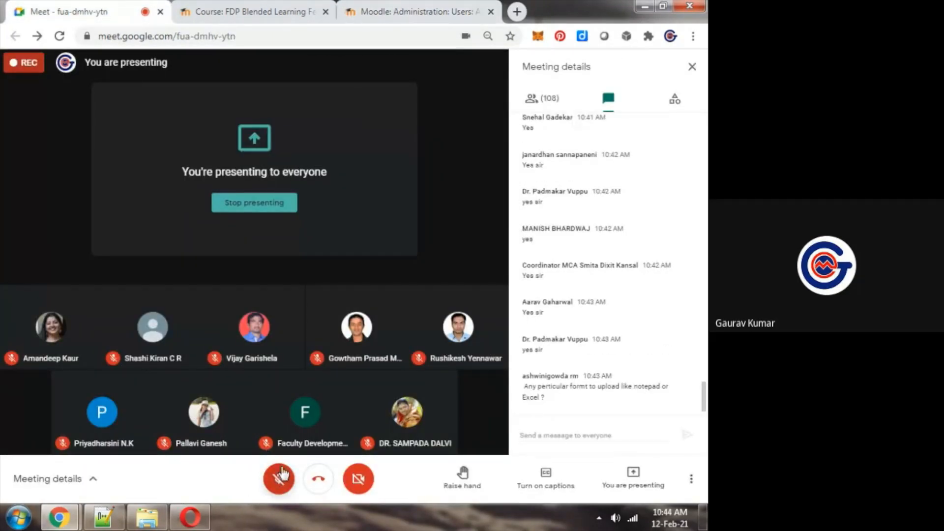
click(278, 479)
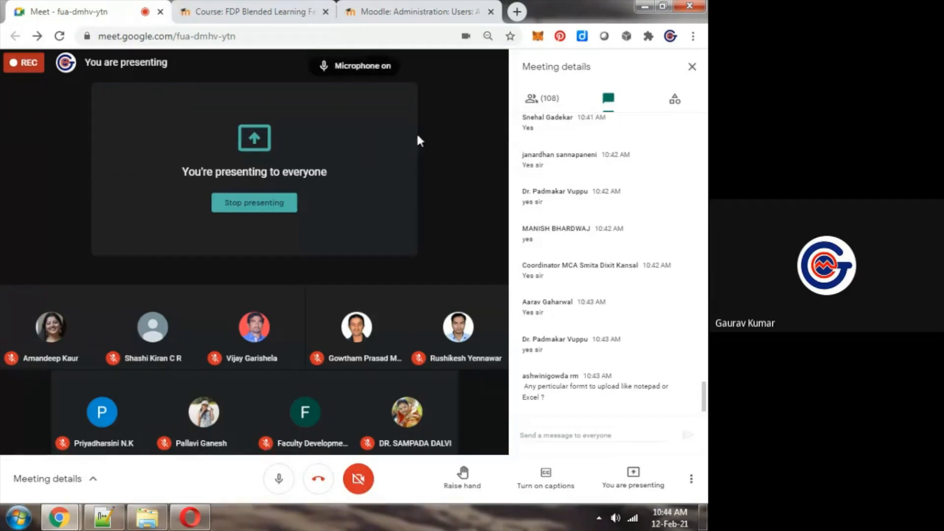
click(413, 12)
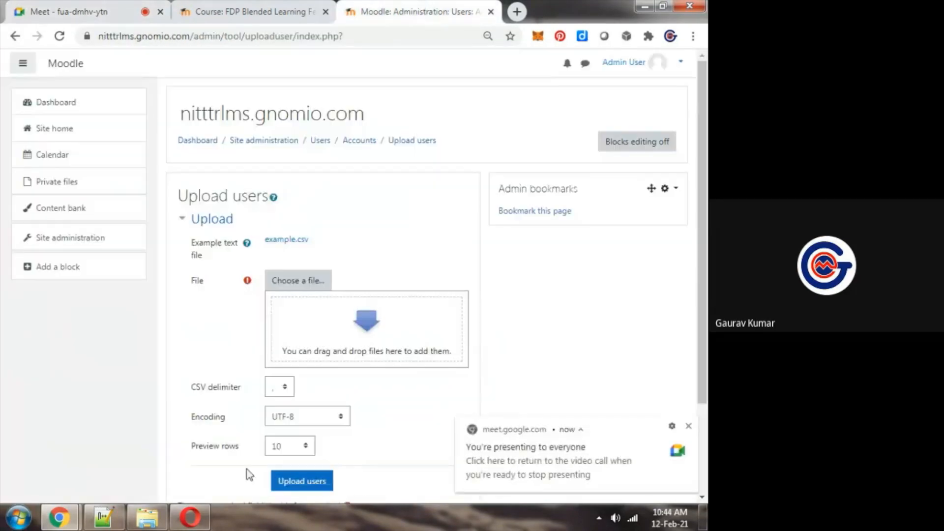
View the BulkUsersUpload.csv records in a maximized Notepad++ window and close the editor
click(115, 524)
click(467, 10)
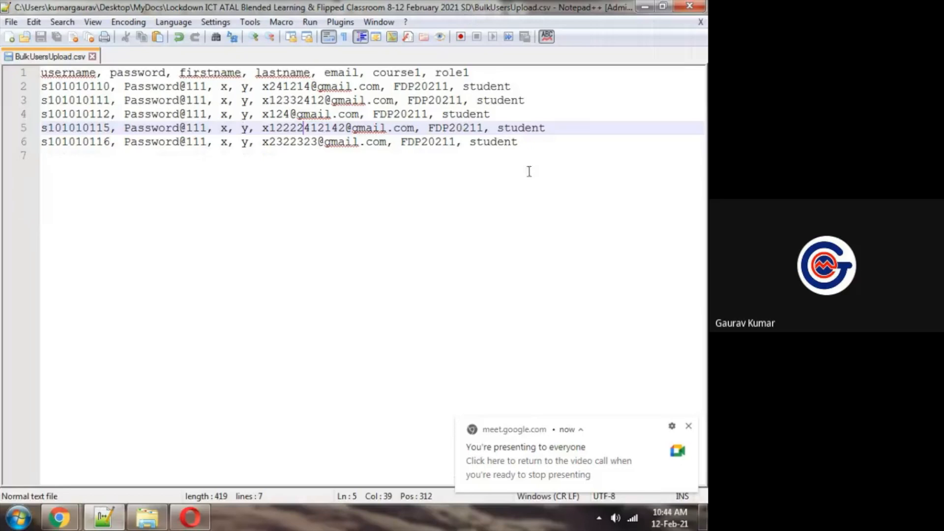
click(689, 6)
Open BulkUsersUpload.csv in Excel from the course materials folder and autofit all column widths
click(158, 521)
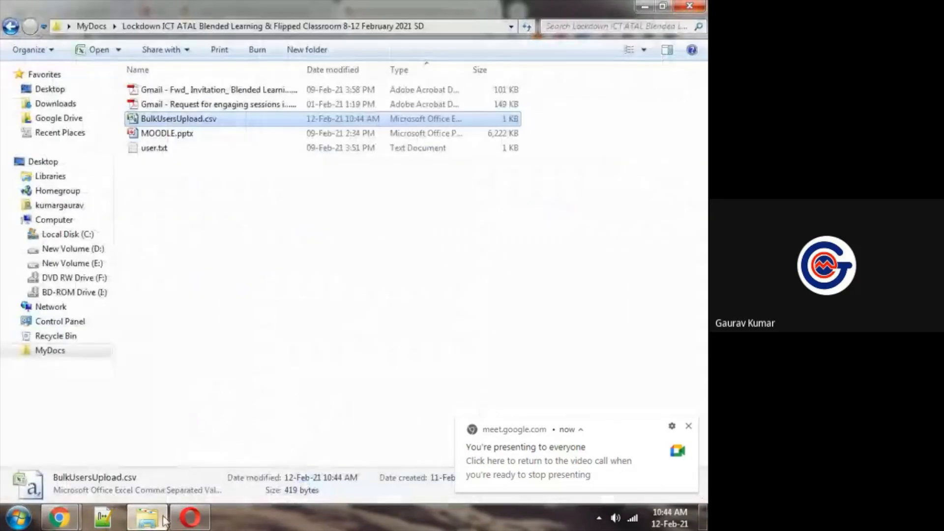
double_click(181, 119)
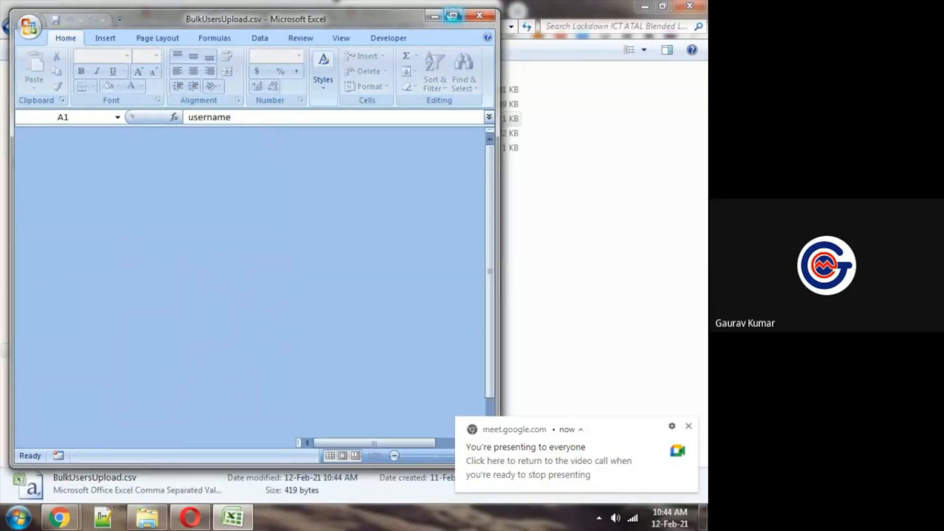
click(453, 15)
click(343, 226)
key(ctrl+a)
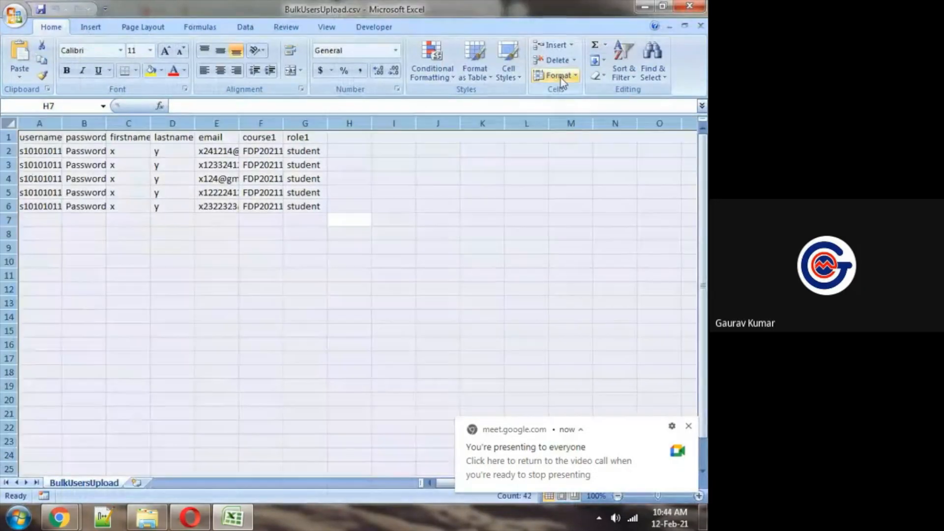
click(556, 75)
click(598, 155)
click(381, 245)
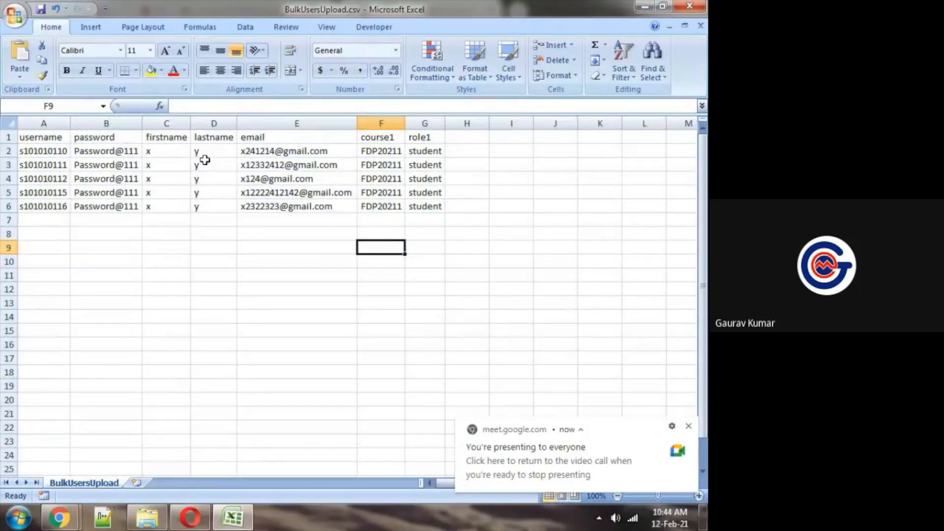
Select the five course1 entries in F2:F6 to point them out and close the workbook without saving
drag(371, 151, 369, 207)
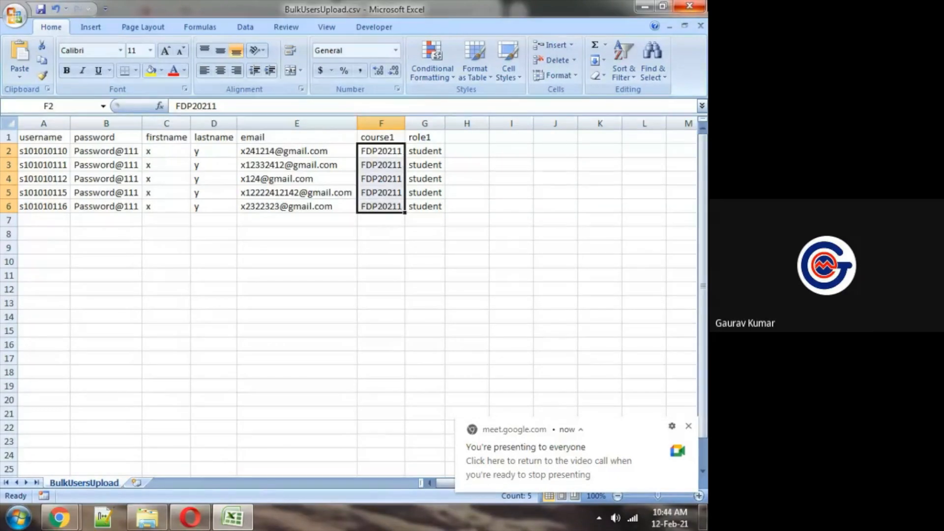
click(689, 6)
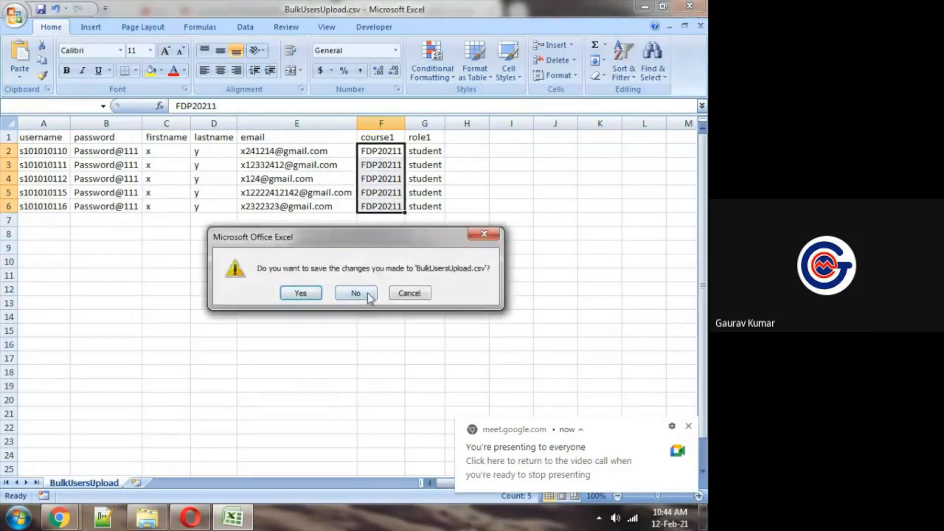
click(366, 293)
Return to the Google Meet call, toggle the microphone and go back to Moodle's Upload users page
mouse_move(59, 517)
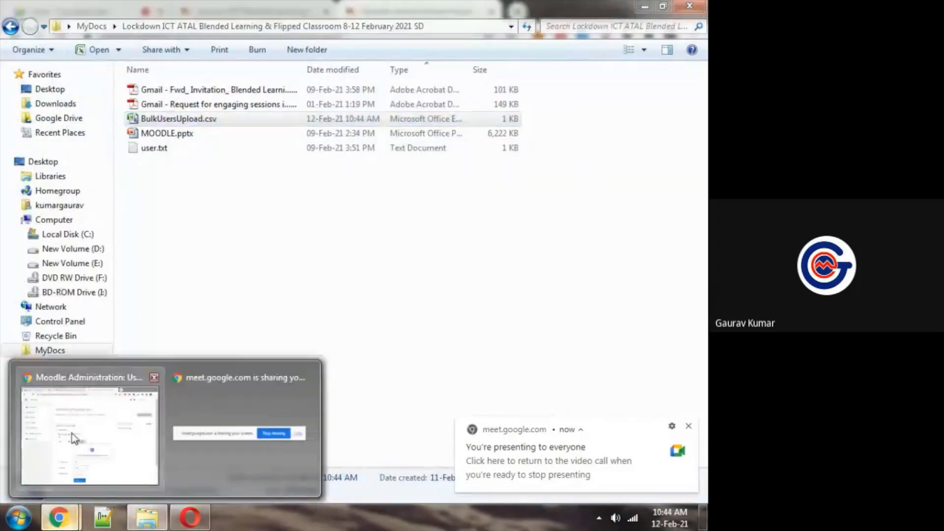
click(72, 433)
click(482, 445)
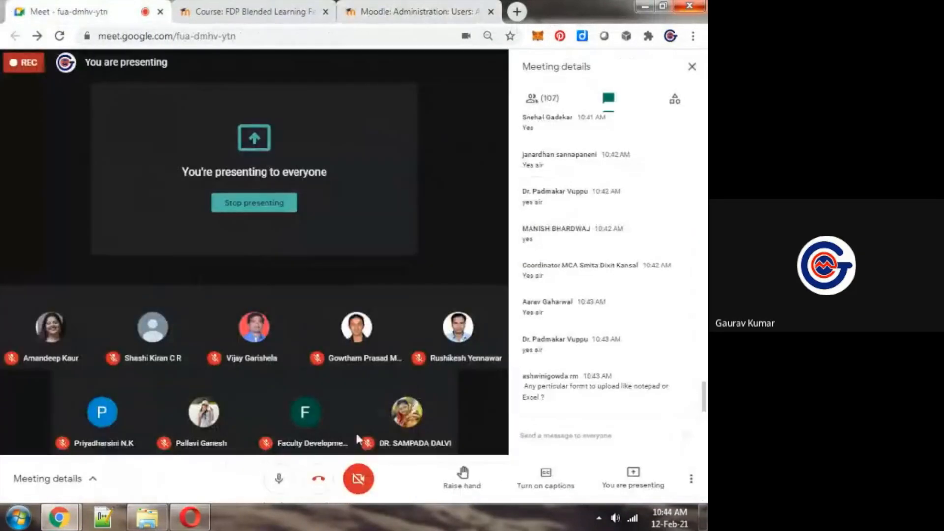
click(278, 478)
click(416, 11)
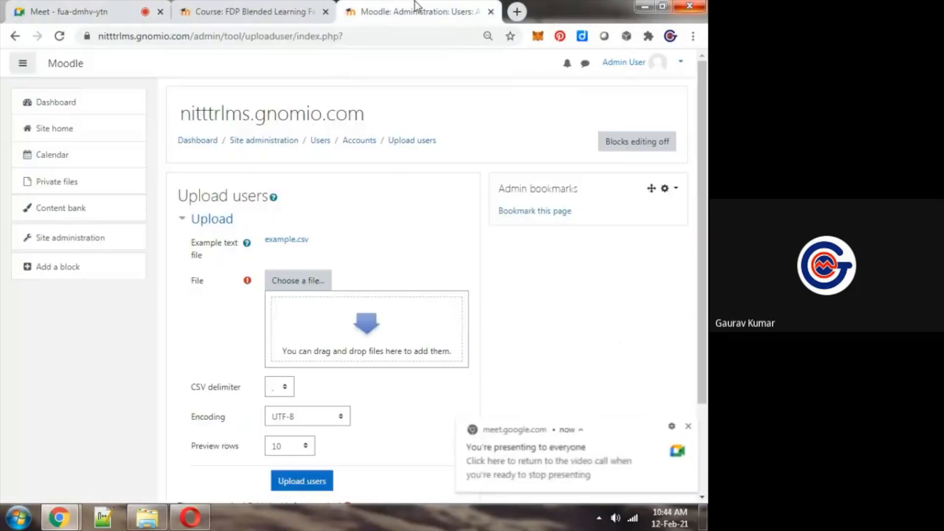
Close the Upload users page and open the FDP20211 course's Participants page in a new tab
scroll(667, 344, down, 3)
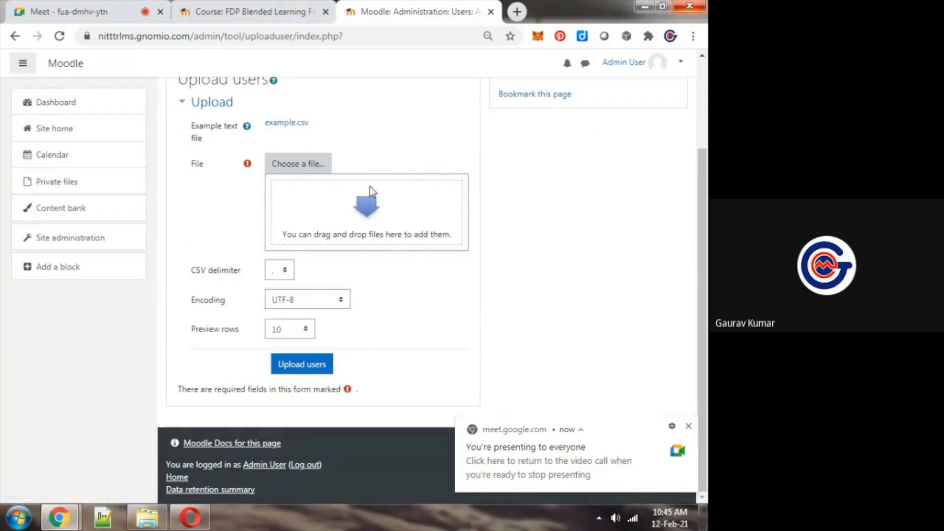
key(ctrl+w)
scroll(177, 141, up, 1)
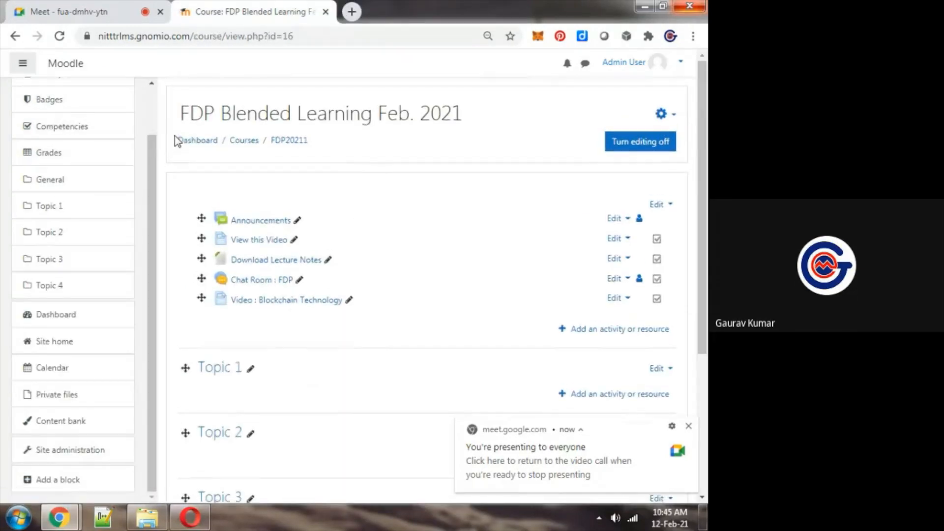
scroll(140, 119, up, 2)
middle_click(59, 128)
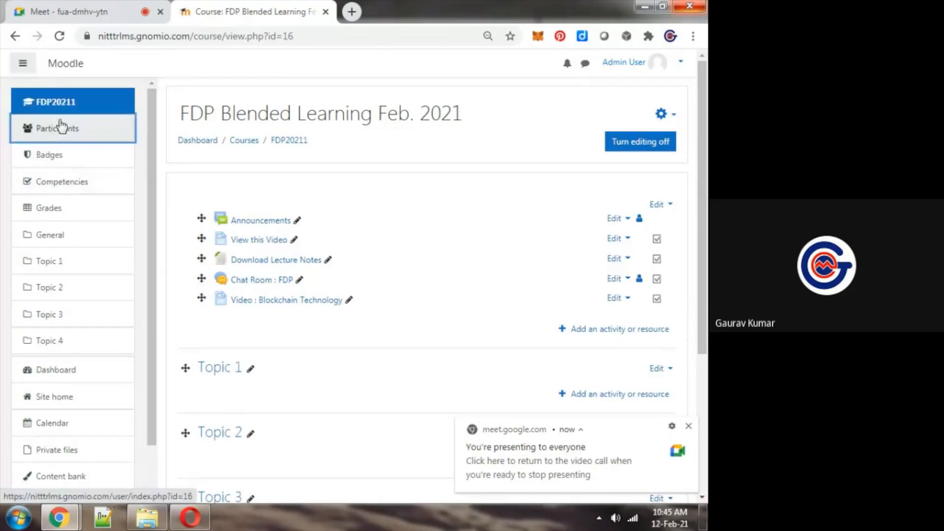
key(ctrl+plus)
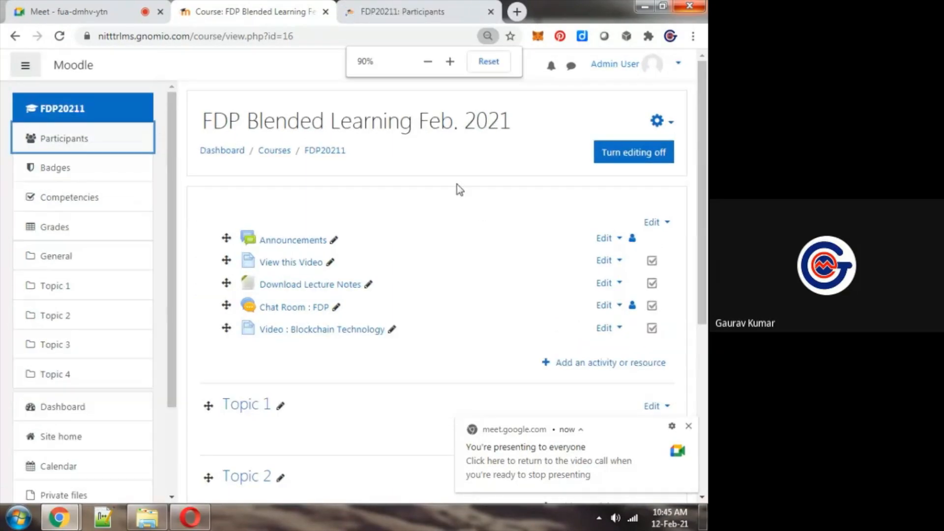
key(ctrl+Tab)
Check the FDP20211 participants list for the bulk-uploaded students, zooming the page out to 80%
scroll(458, 187, down, 10)
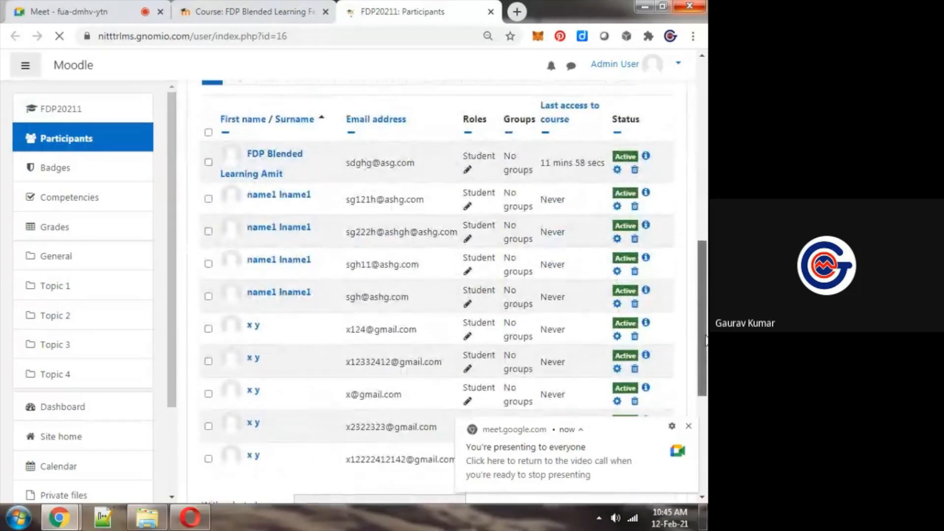
key(ctrl+minus)
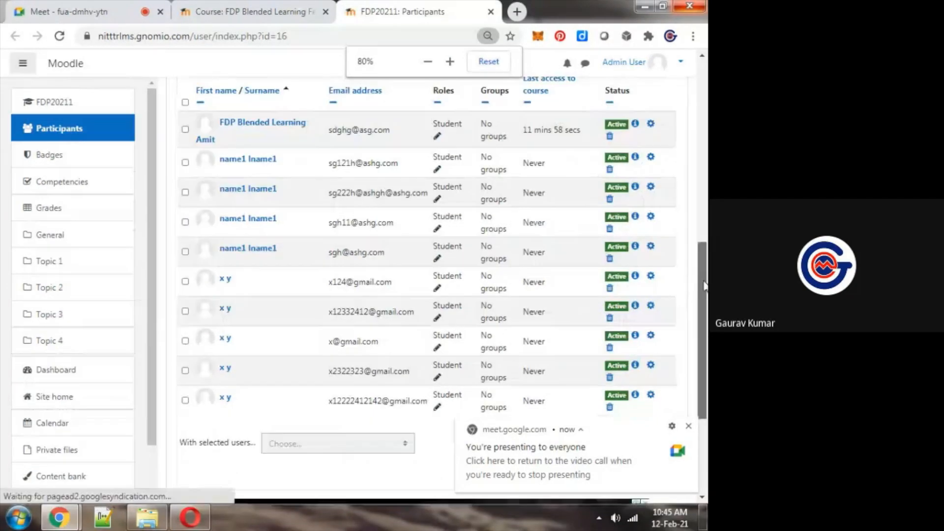
drag(704, 287, 703, 278)
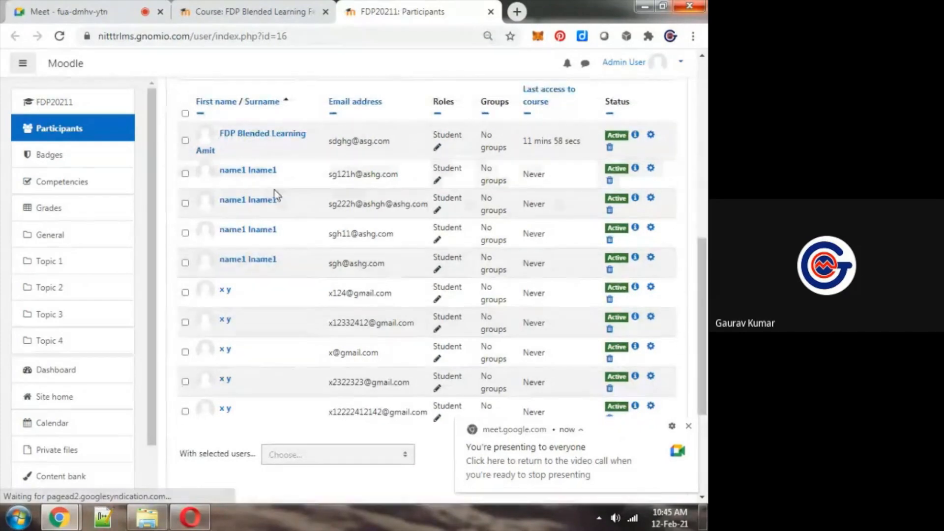
Turn the microphone on in the Google Meet call and return to the FDP20211 Participants page
click(74, 12)
click(279, 478)
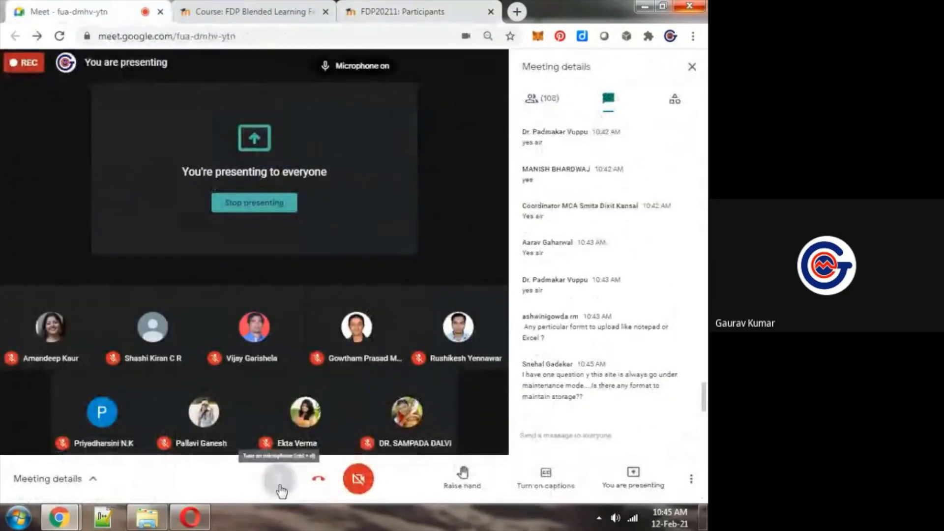
click(399, 7)
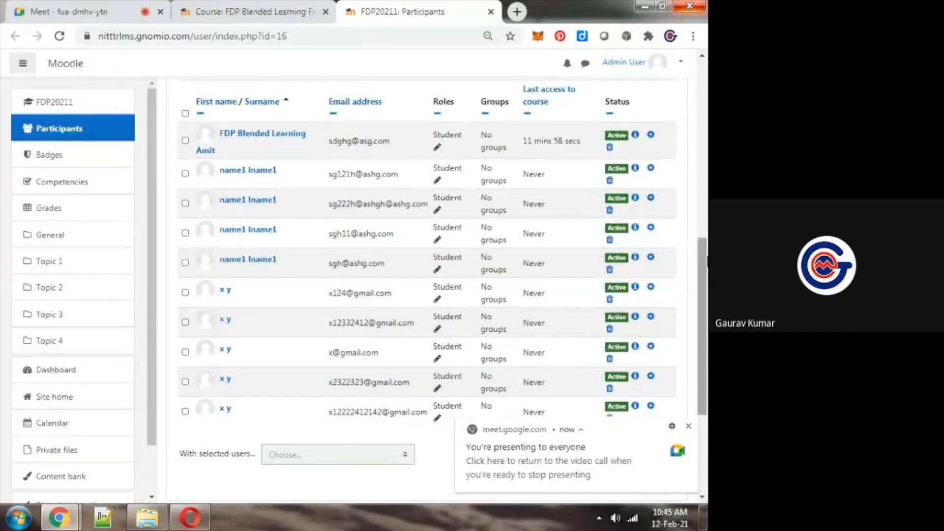
Read the latest question in the Google Meet chat and return to the FDP20211 participants list
click(614, 452)
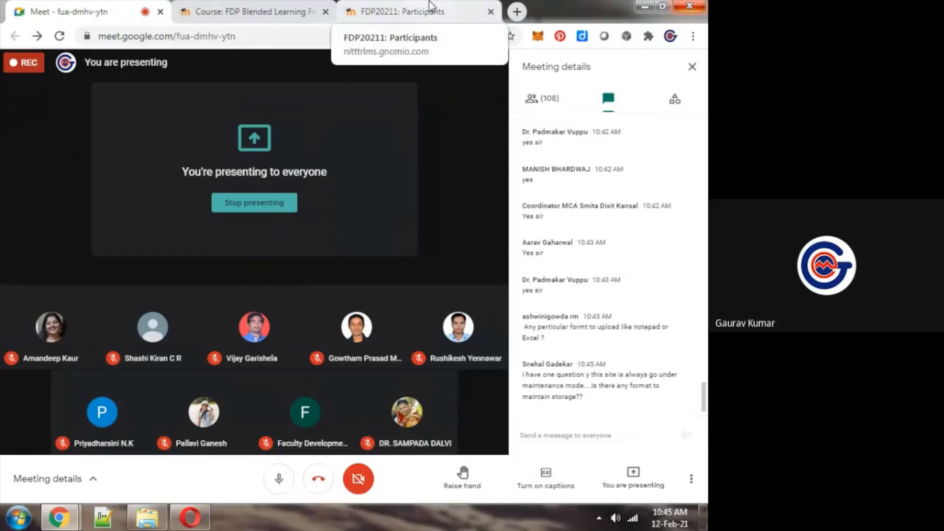
click(430, 7)
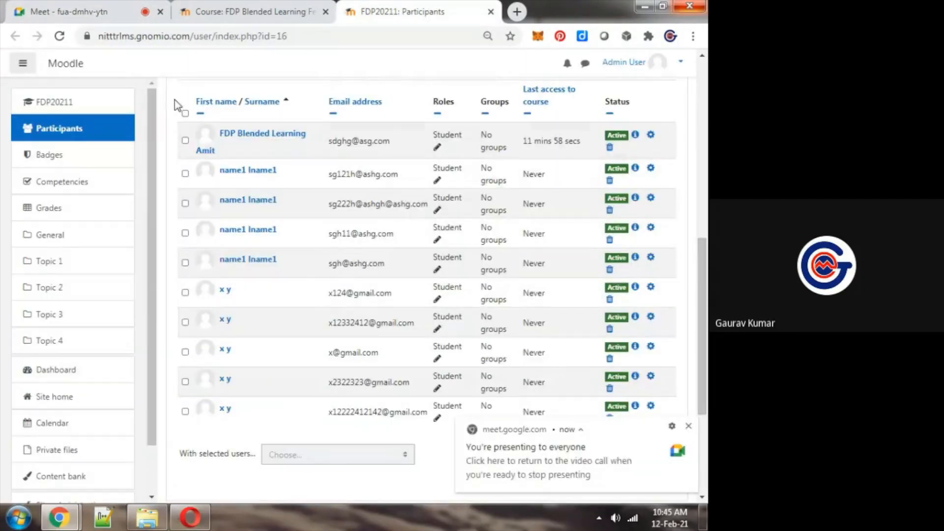
key(ctrl+Tab)
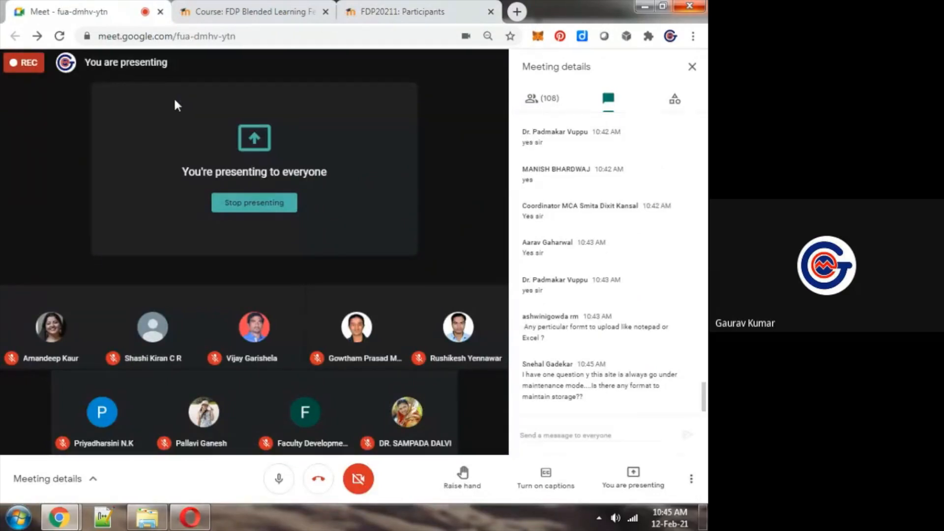
key(ctrl+Tab)
key(ctrl+Tab)
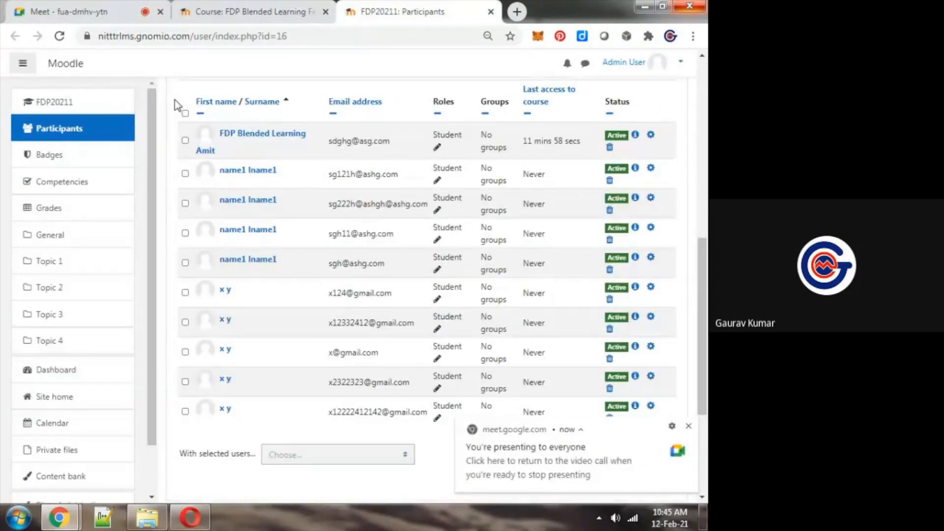
key(ctrl+Tab)
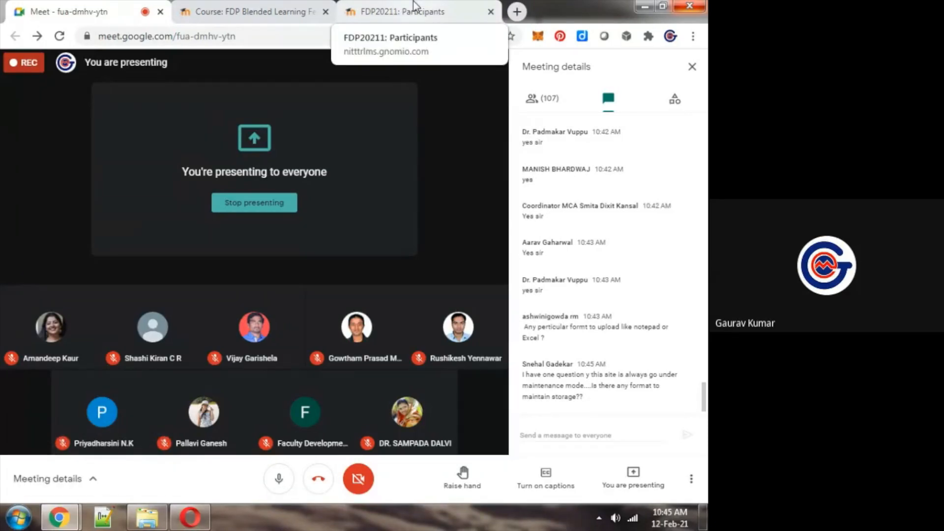
click(414, 7)
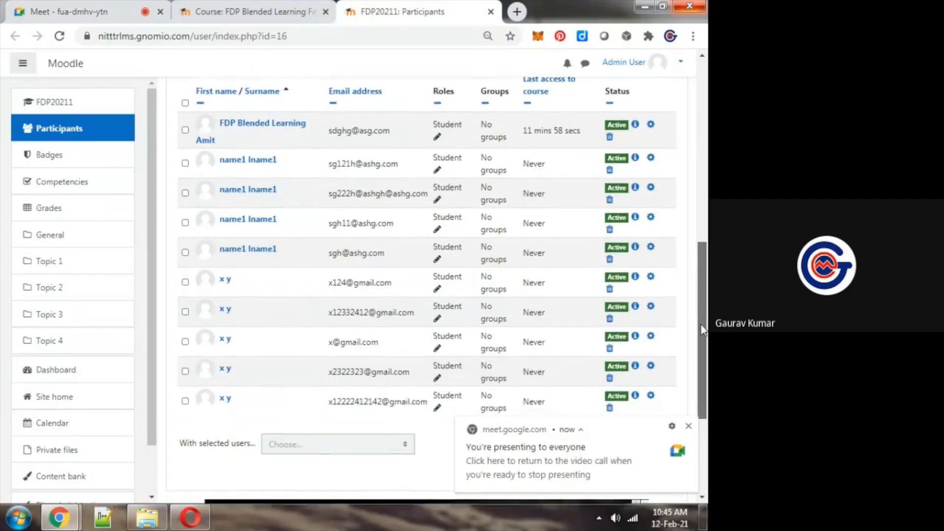
Check the Google Meet chat for new messages and review the FDP20211 participants list again
click(74, 12)
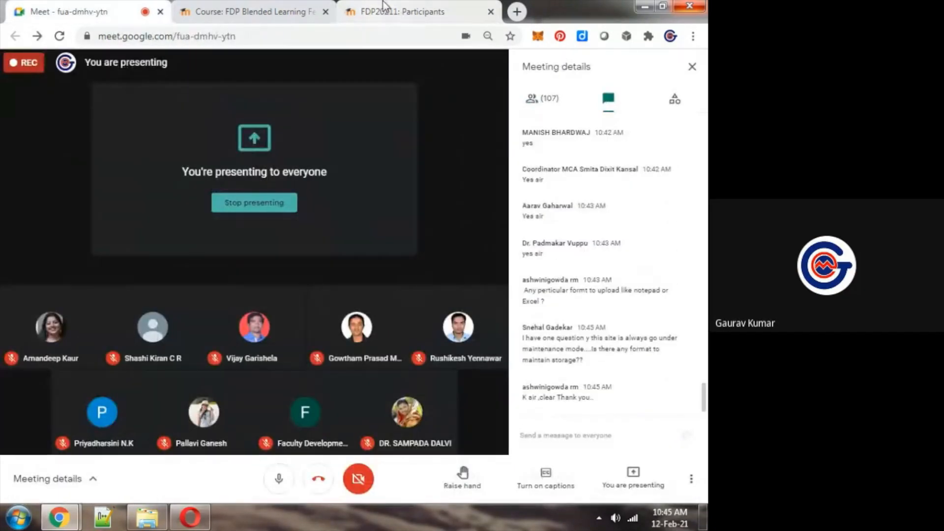
click(384, 7)
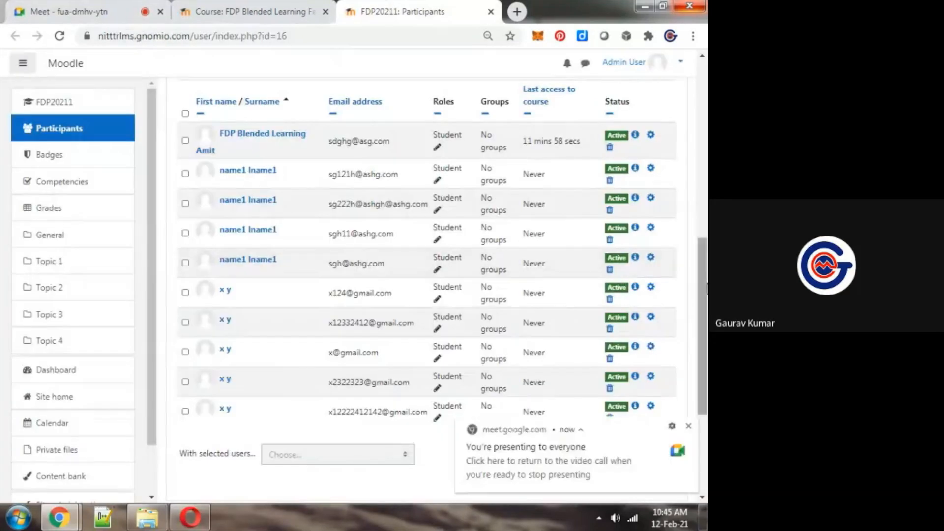
drag(707, 289, 705, 119)
scroll(681, 131, down, 6)
scroll(681, 131, up, 1)
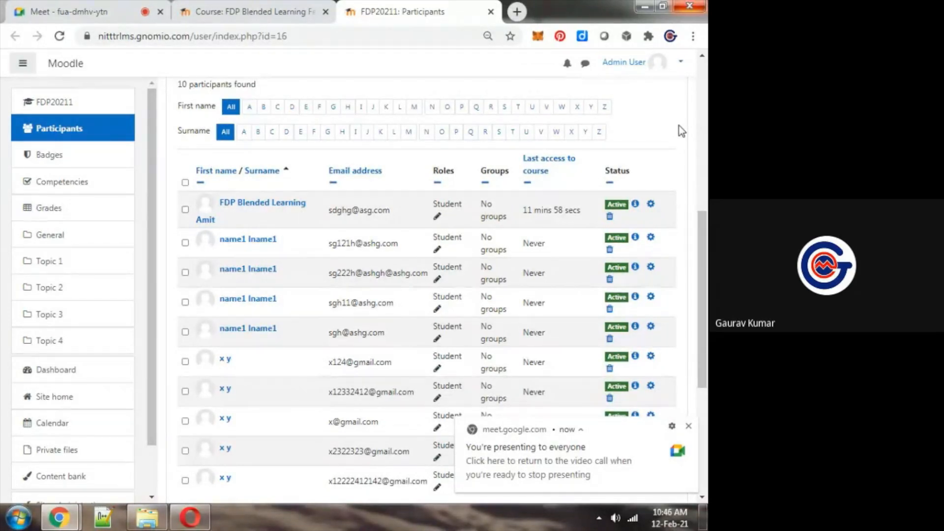
key(ctrl+1)
key(ctrl+Tab)
key(ctrl+Tab)
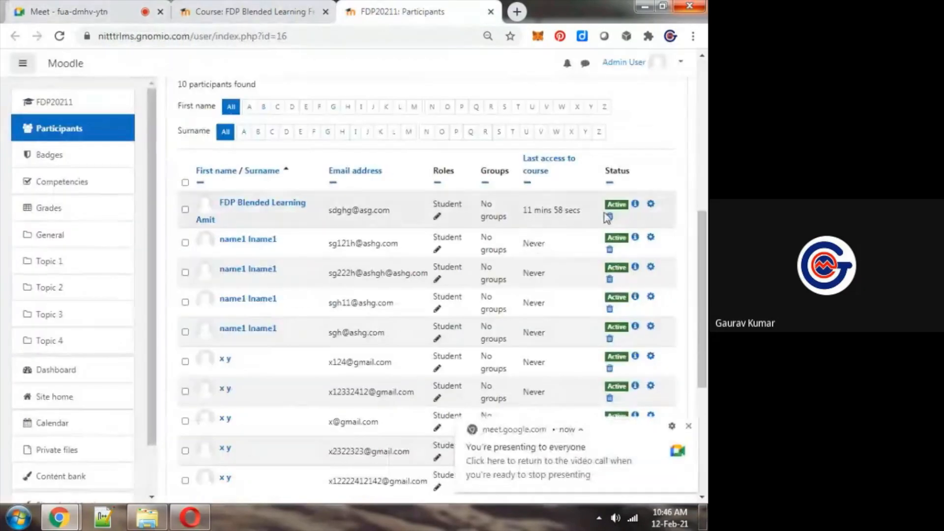
Close the Participants page and start adding a Choice activity to the General section of the FDP20211 course
key(ctrl+w)
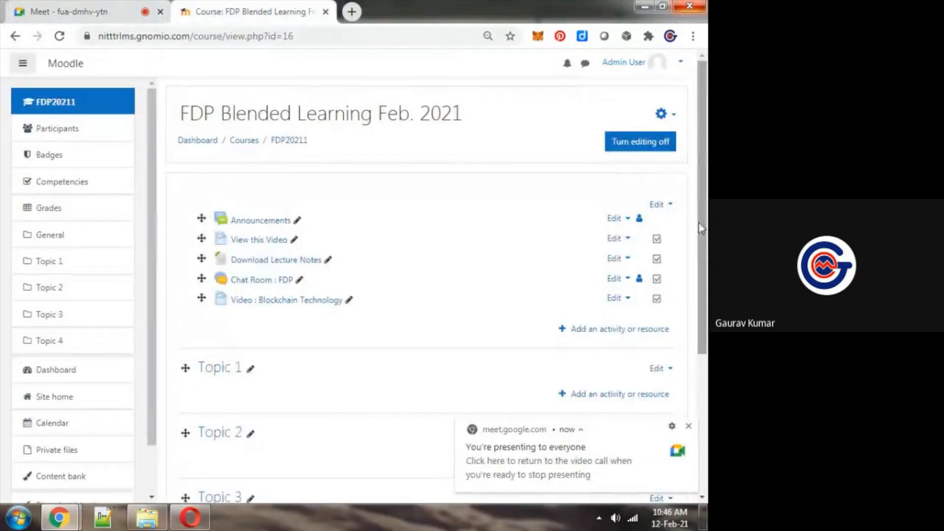
key(ctrl+plus)
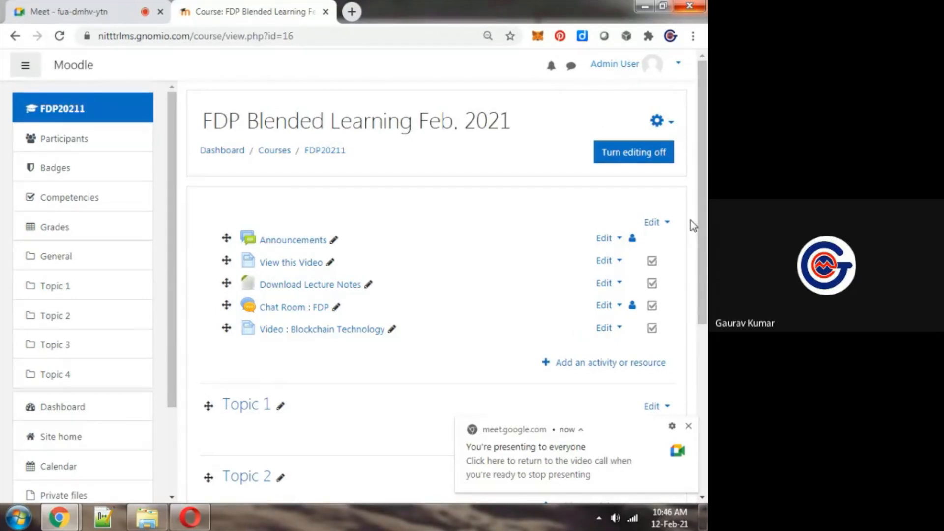
scroll(691, 220, down, 1)
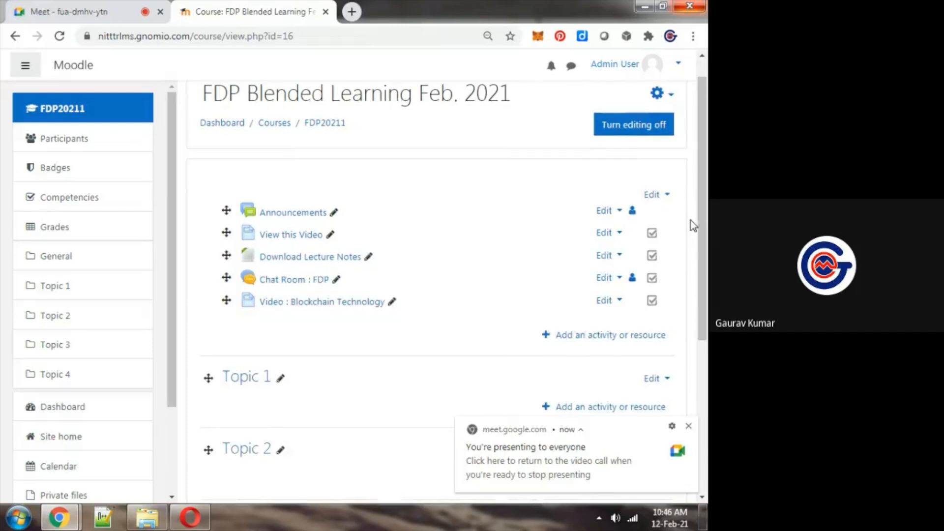
click(620, 336)
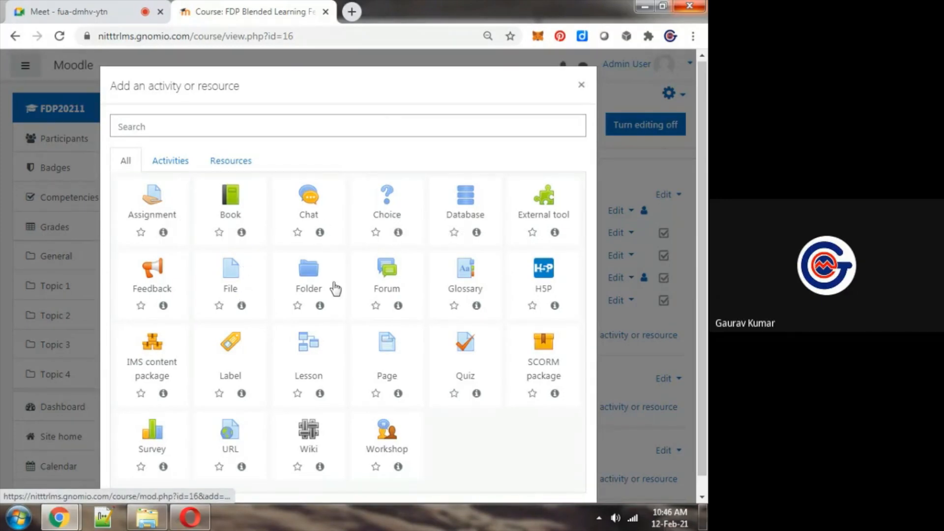
click(399, 207)
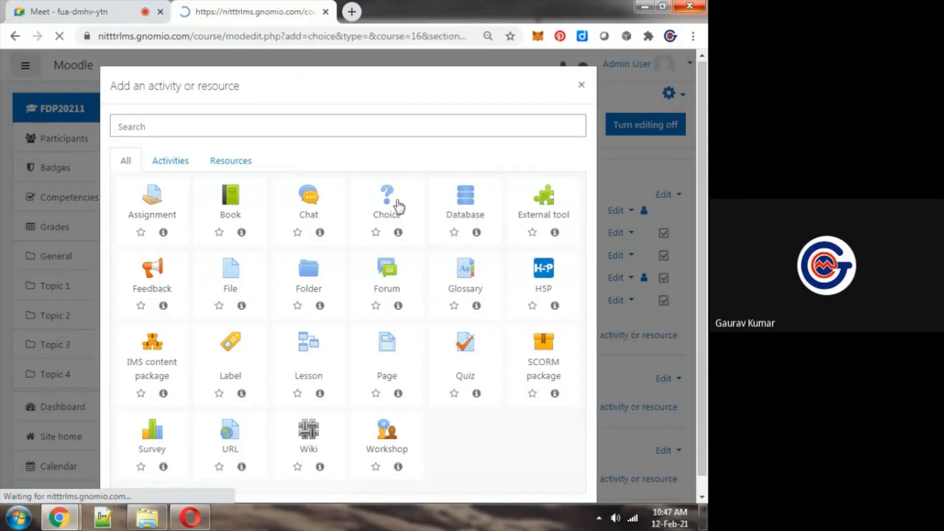
click(379, 274)
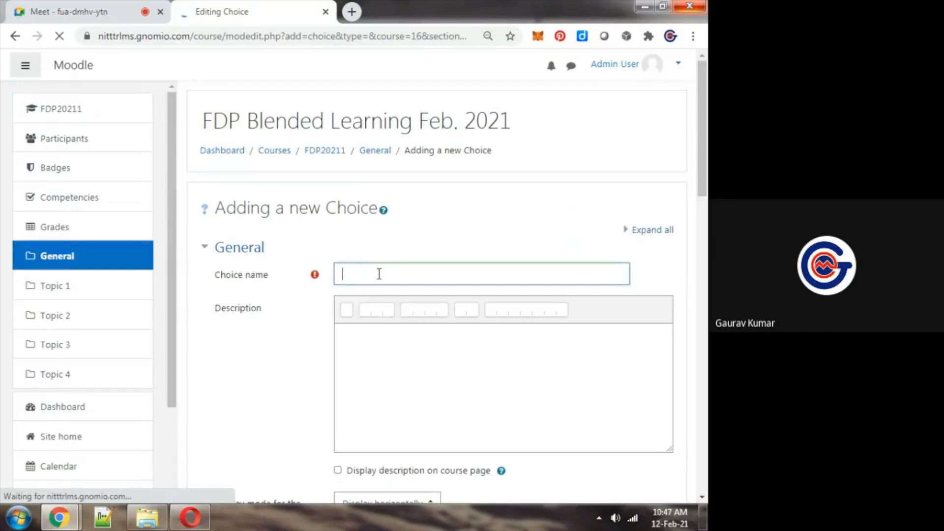
text(Electri)
key(ctrl+a)
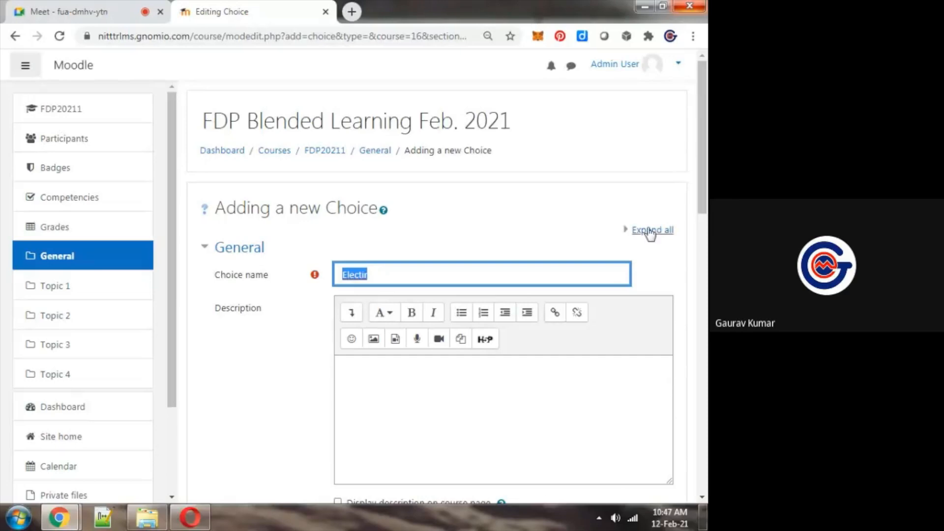
key(BackSpace)
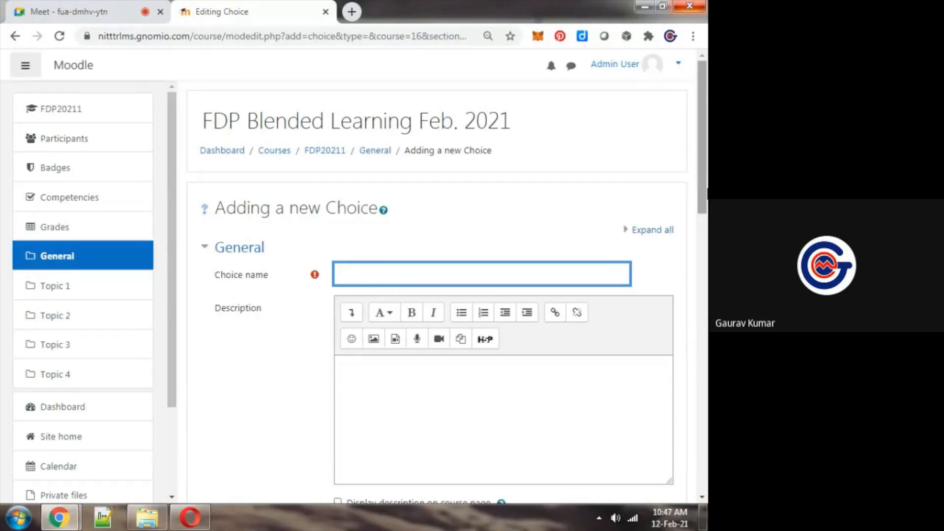
Enter "Mention Elective Subject" as the name of the new choice
text(Mention Elective Subject)
scroll(447, 283, down, 1)
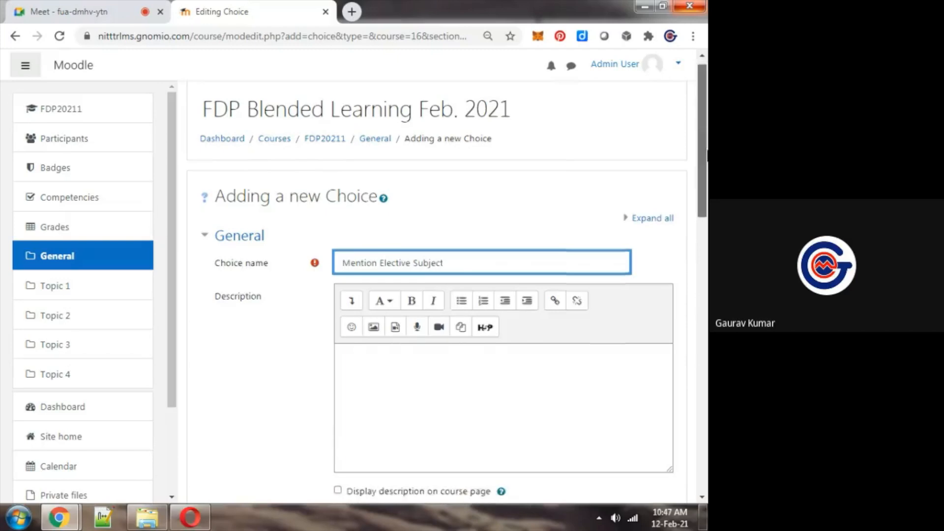
Replace the word "Mention" in the choice name with "Choose"
drag(707, 155, 707, 201)
key(ctrl+shift+Right)
key(Delete)
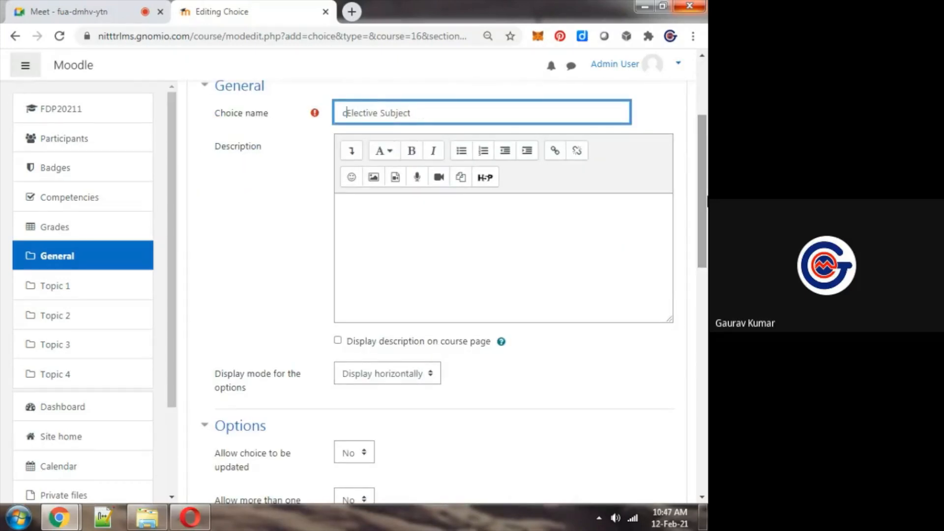
text(Choose )
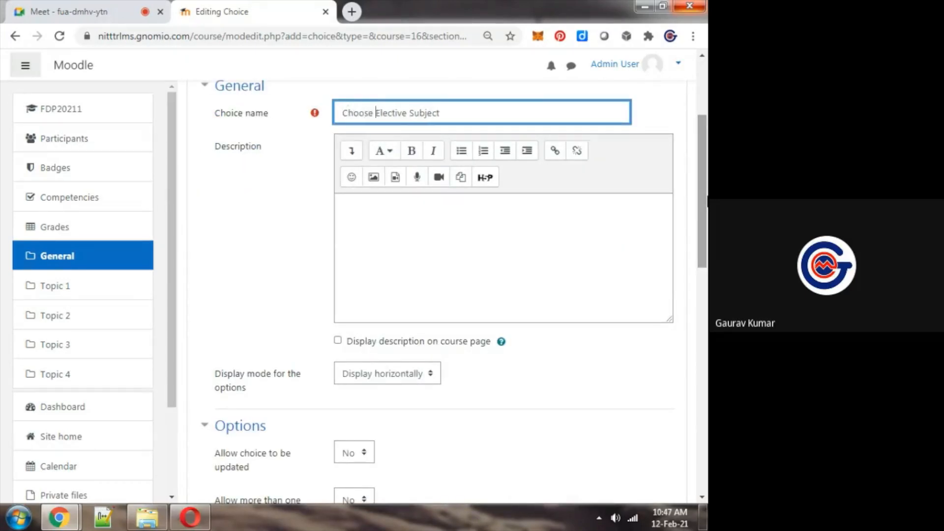
text( in thi)
Add "for this Semester" to the end of the choice name
key(ctrl+shift+Left)
key(ctrl+shift+Left)
text(for this Semester)
Set the choice's options to display vertically and allow more than one choice to be selected
scroll(708, 222, down, 1)
drag(707, 222, 708, 298)
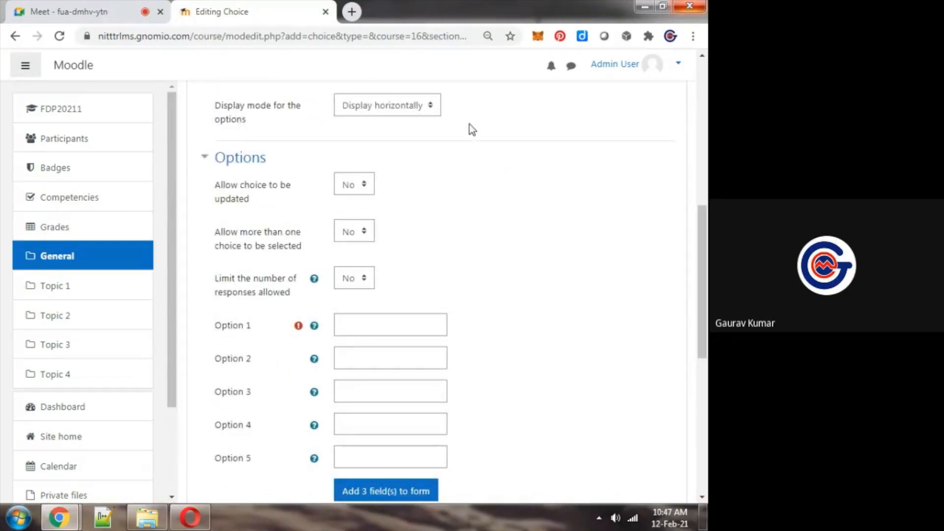
click(382, 105)
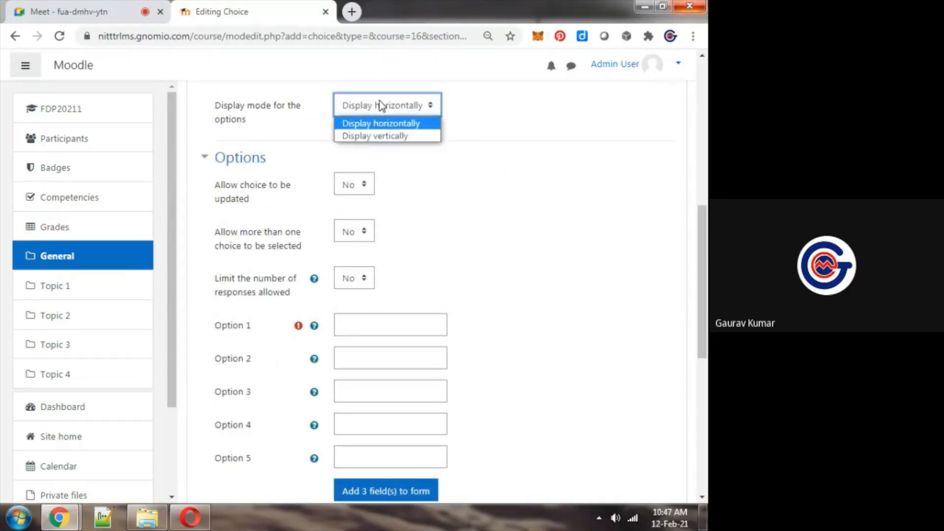
click(372, 136)
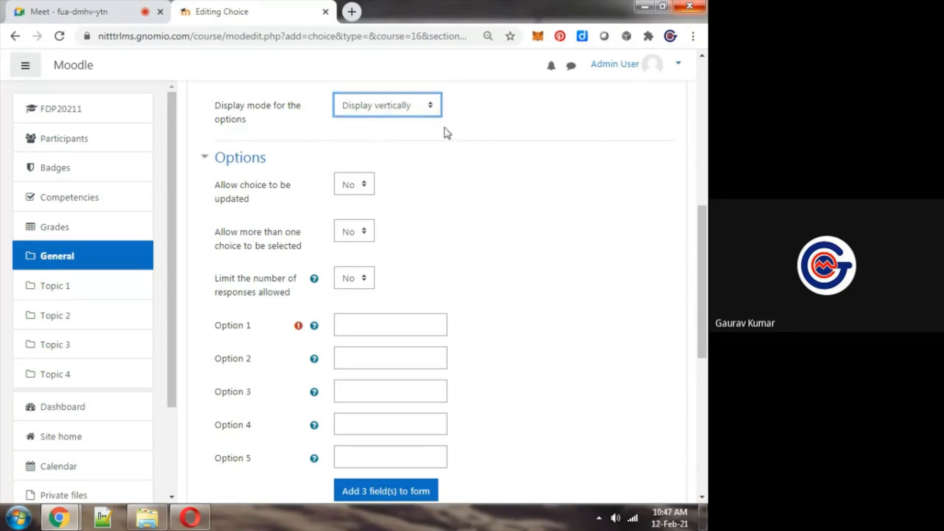
drag(703, 260, 705, 281)
click(352, 170)
click(352, 200)
click(463, 205)
Enter Blockchain Technology, Robotics and Machine Learning as Options 1, 2 and 3 of the choice
drag(705, 270, 706, 321)
click(389, 113)
text(Blockchain Technology)
click(397, 146)
text(Robotics)
click(404, 188)
text(Machine Learning)
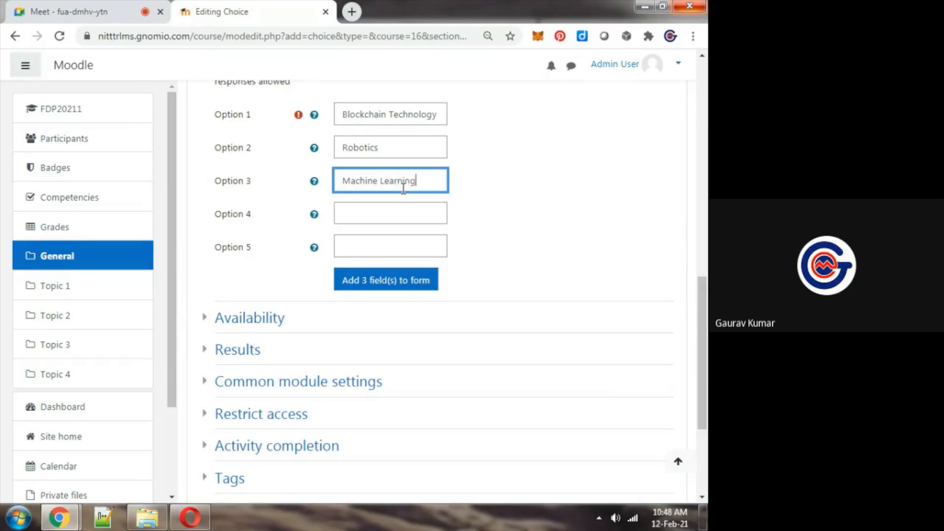
Enter Artificial Intelligence as Option 4 of the choice
click(398, 212)
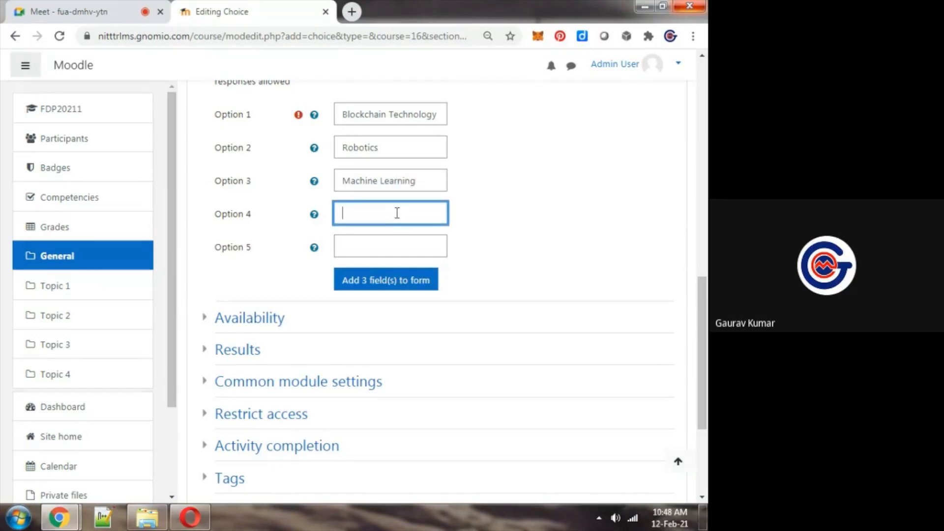
text(Artificial Inteligence)
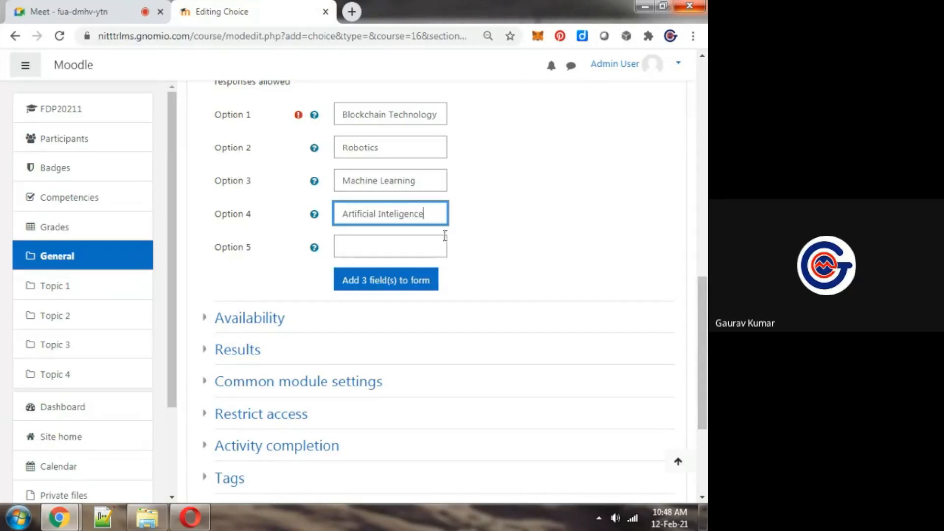
key(ctrl+Left)
text(l)
click(490, 269)
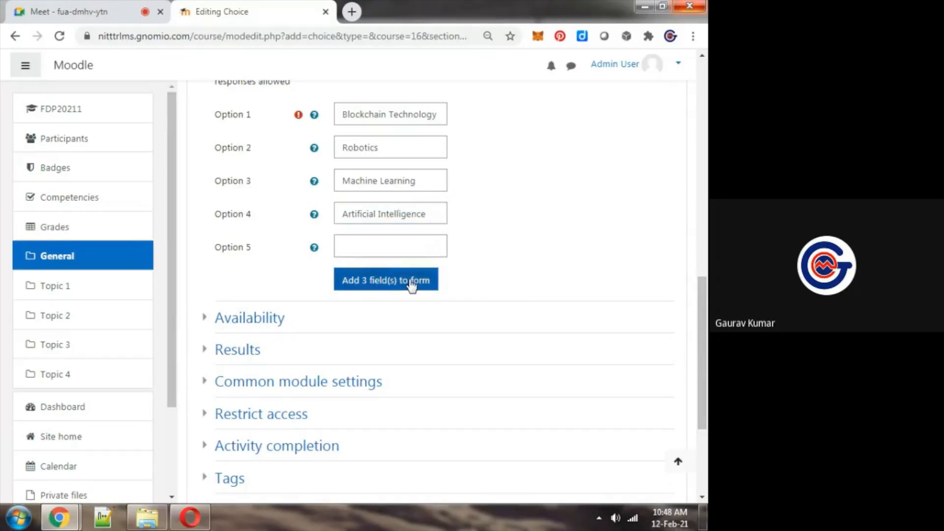
Leave Option 5 empty, save and display the Choice activity, and glance at the Google Meet chat while its page loads
click(446, 247)
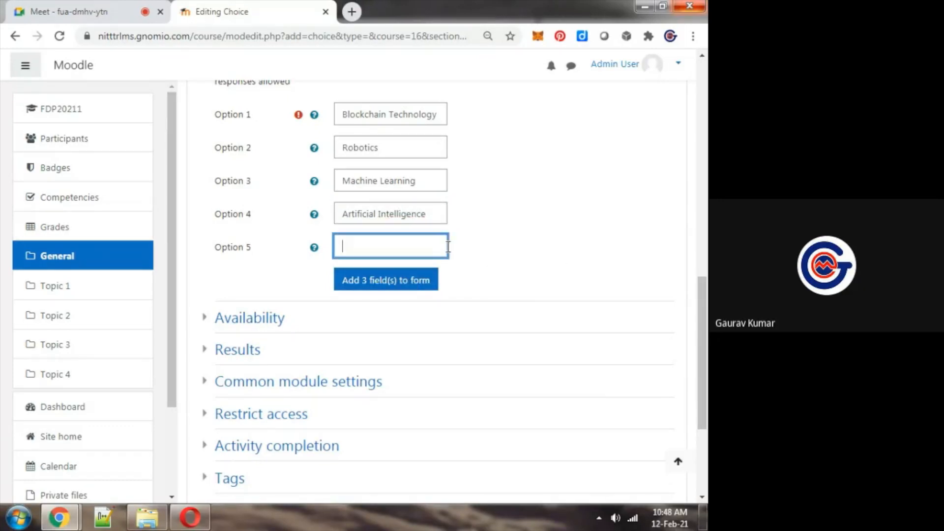
scroll(549, 376, down, 3)
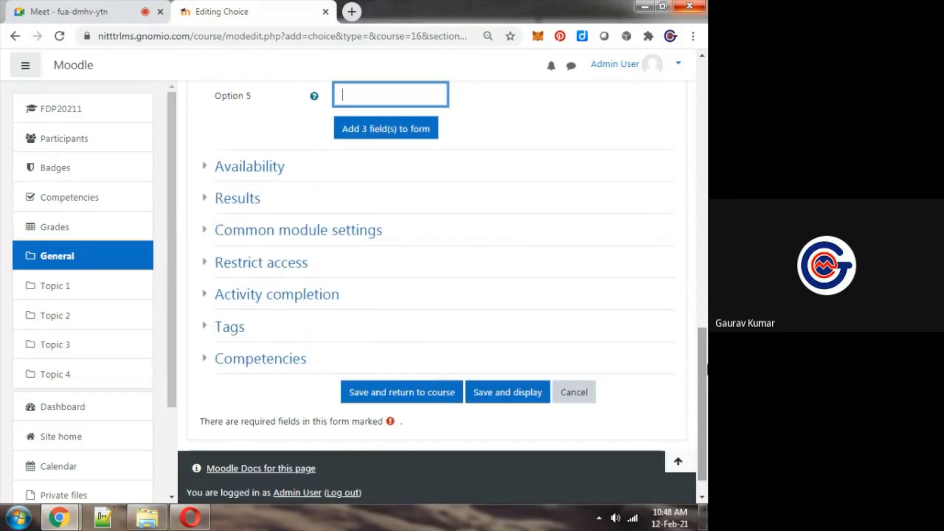
click(506, 393)
key(ctrl+1)
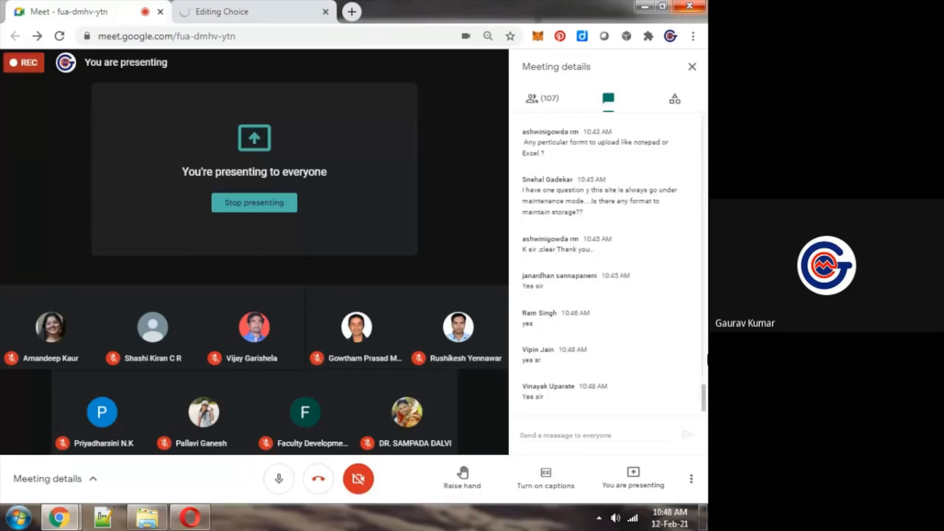
key(ctrl+2)
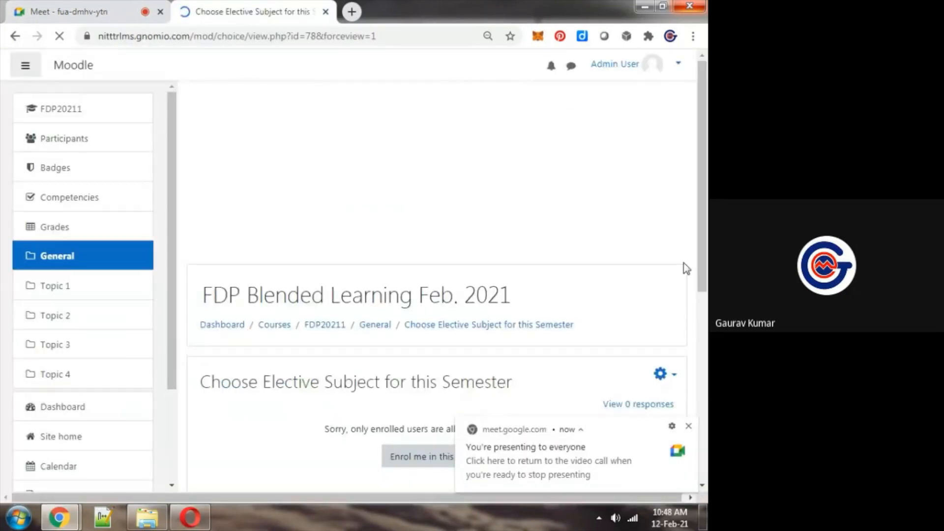
scroll(687, 268, down, 4)
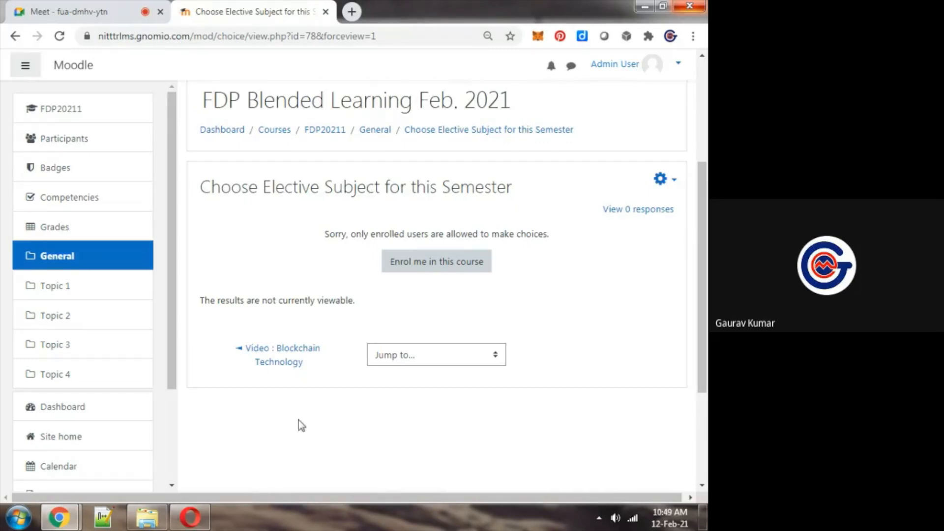
Switch to the student session in Opera and open the Choose Elective Subject for this Semester activity in the FDP20211 course
click(197, 525)
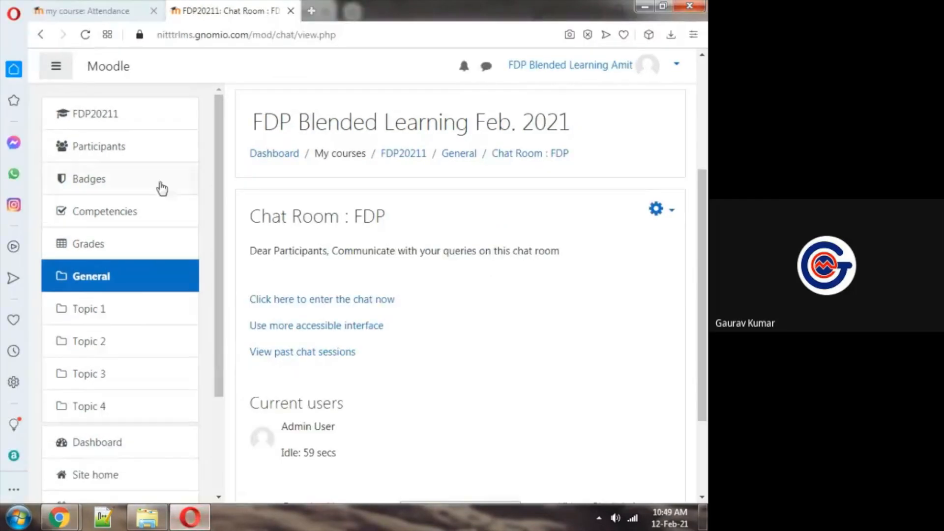
click(422, 167)
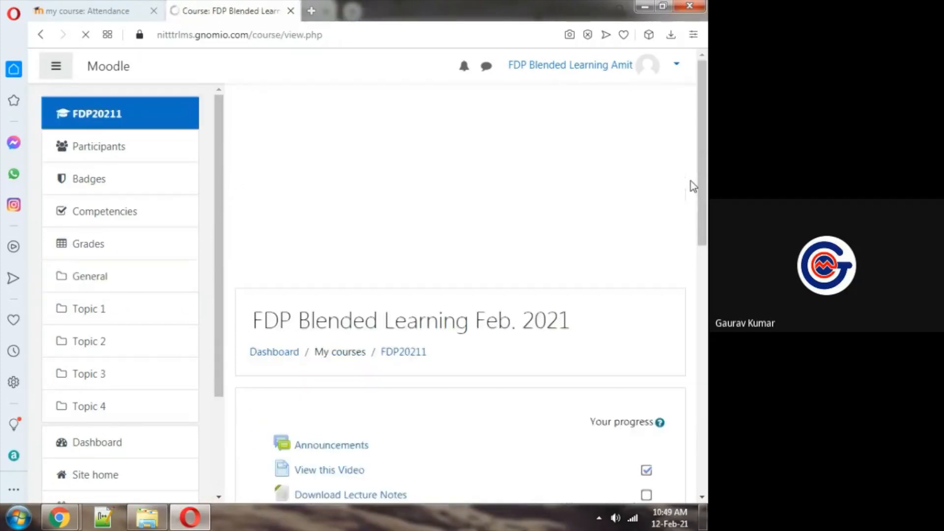
drag(703, 139, 707, 221)
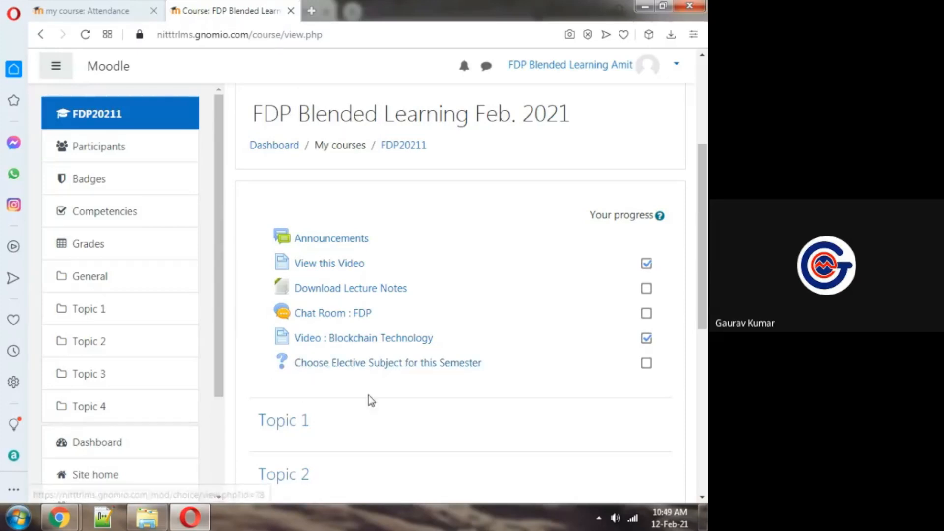
click(339, 368)
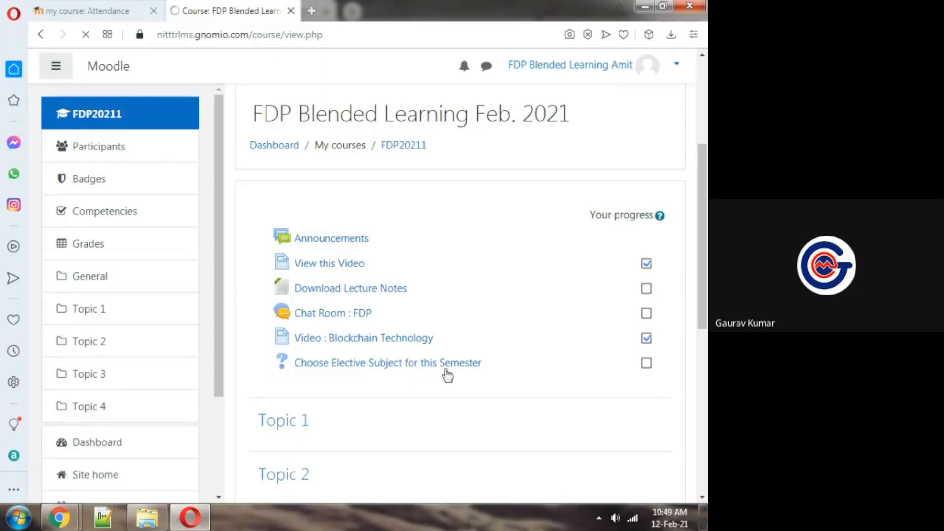
click(373, 366)
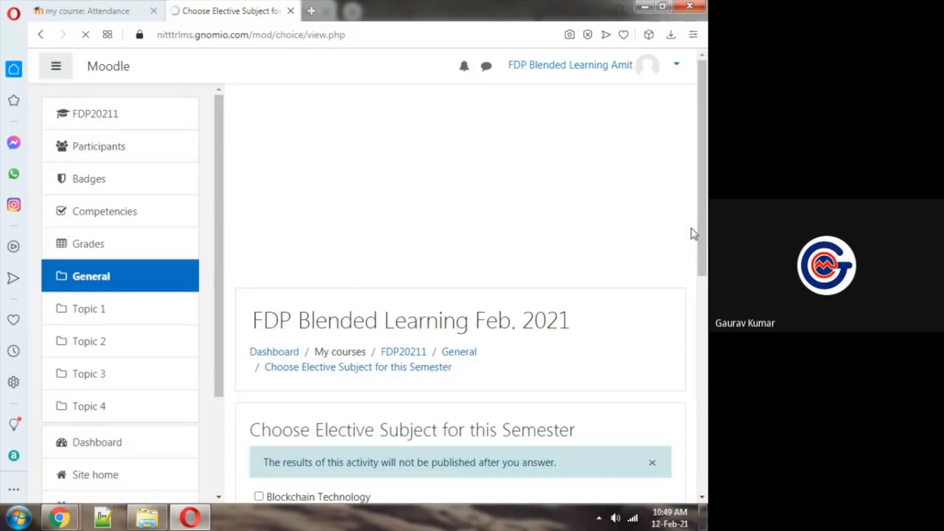
drag(698, 233, 708, 324)
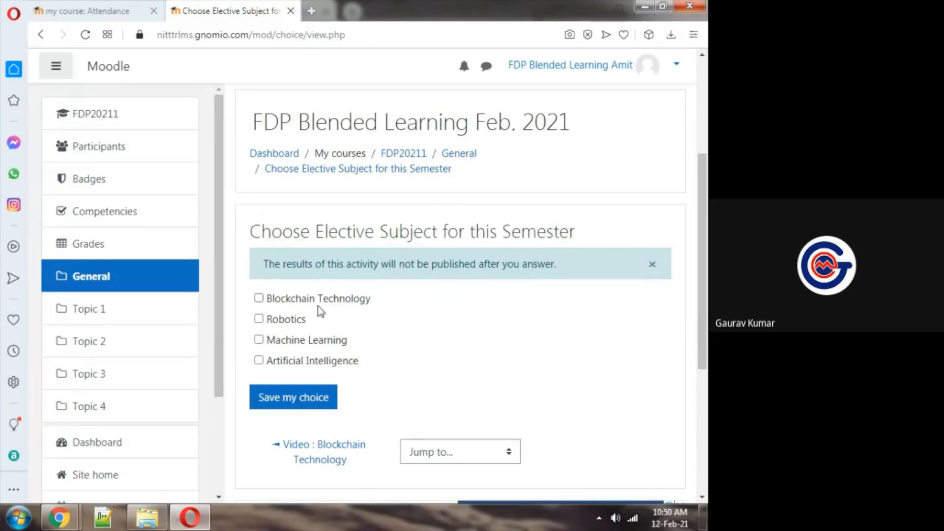
Select Blockchain Technology and Machine Learning as the student's elective subjects and save the choice
click(289, 300)
click(276, 345)
click(305, 398)
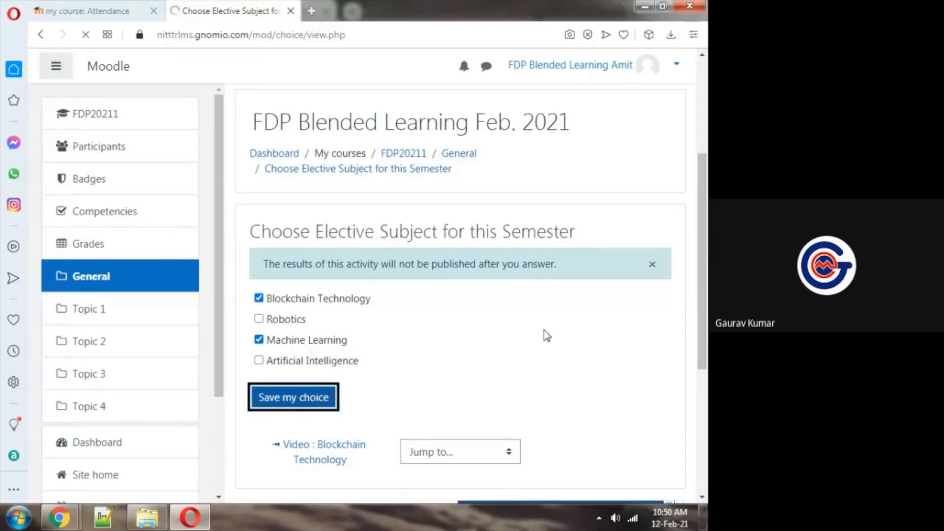
drag(705, 189, 705, 268)
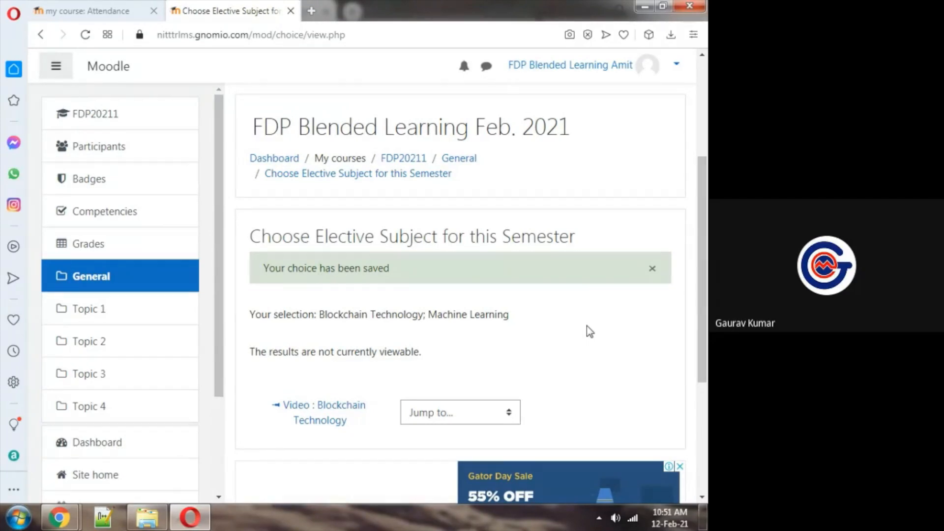
Switch to the admin session in Chrome, refresh the elective Choice activity and open its responses
key(alt+Tab)
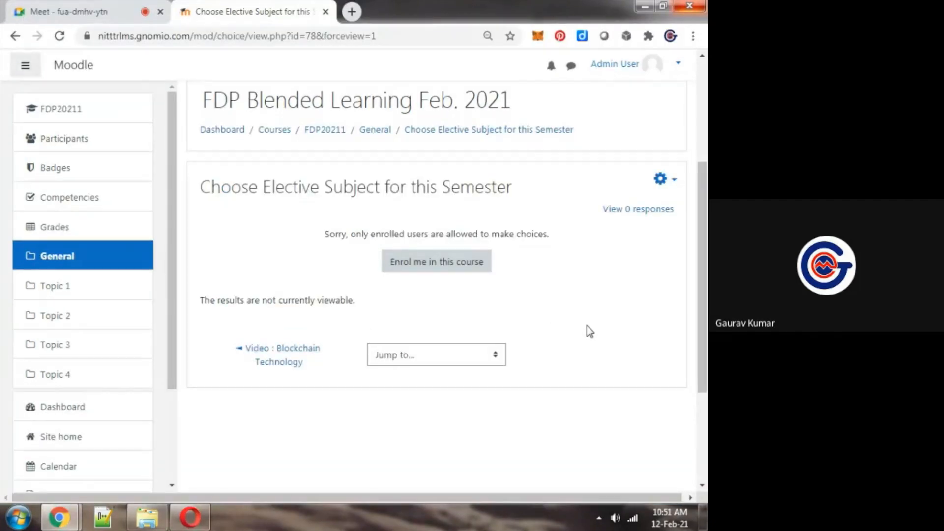
click(60, 37)
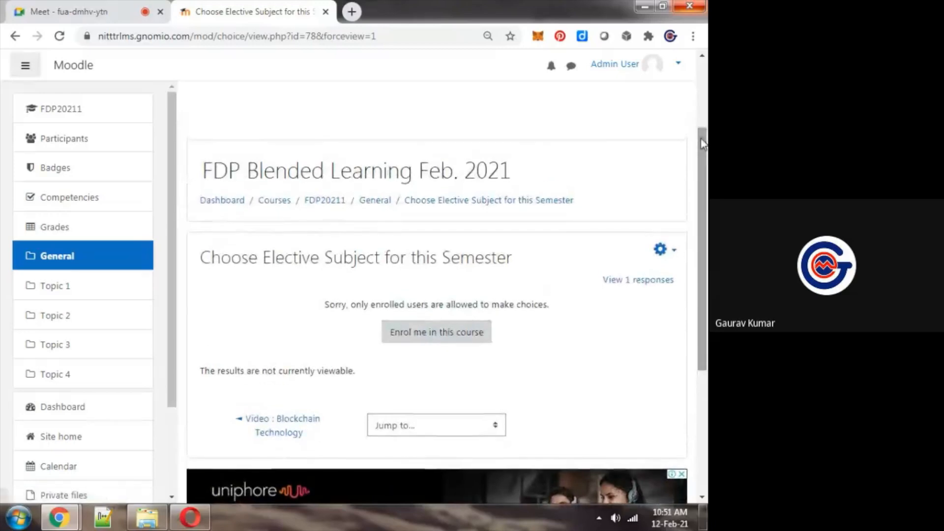
click(638, 286)
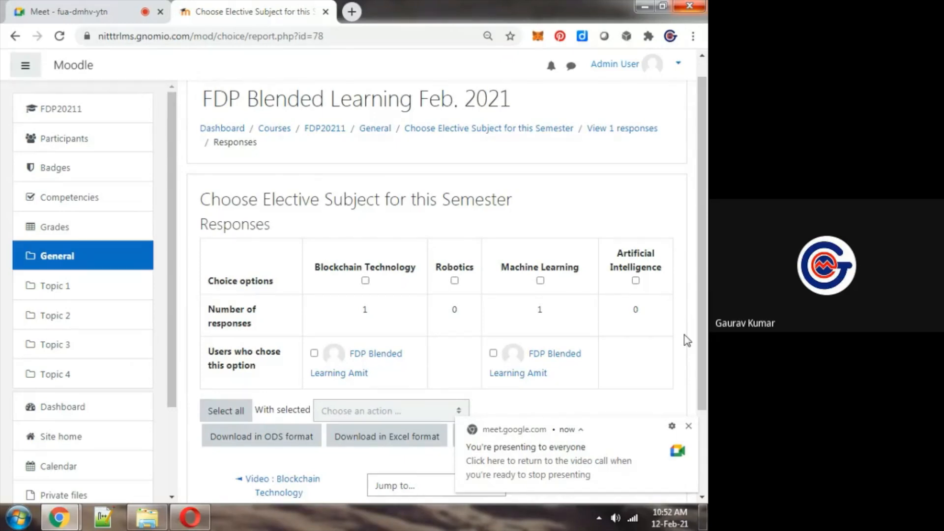
Download the elective subject responses in Excel format and open the downloaded spreadsheet
click(415, 443)
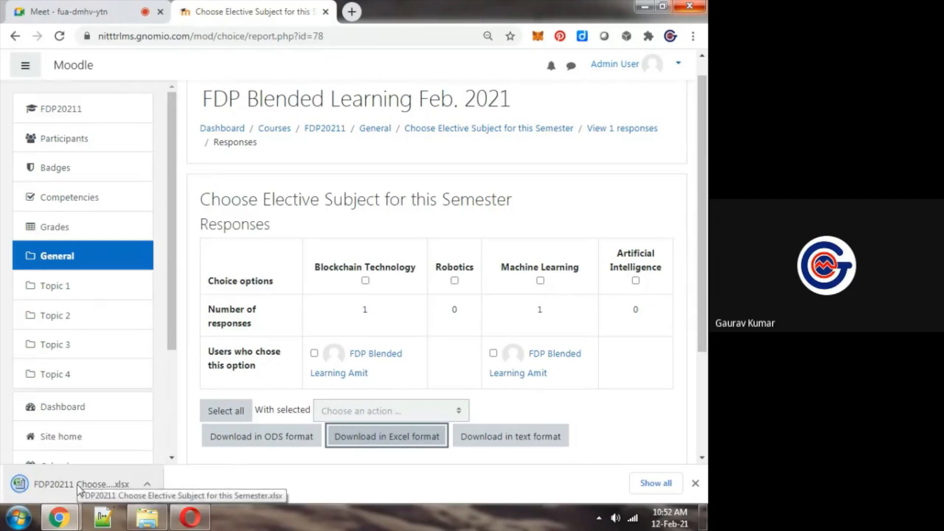
click(79, 488)
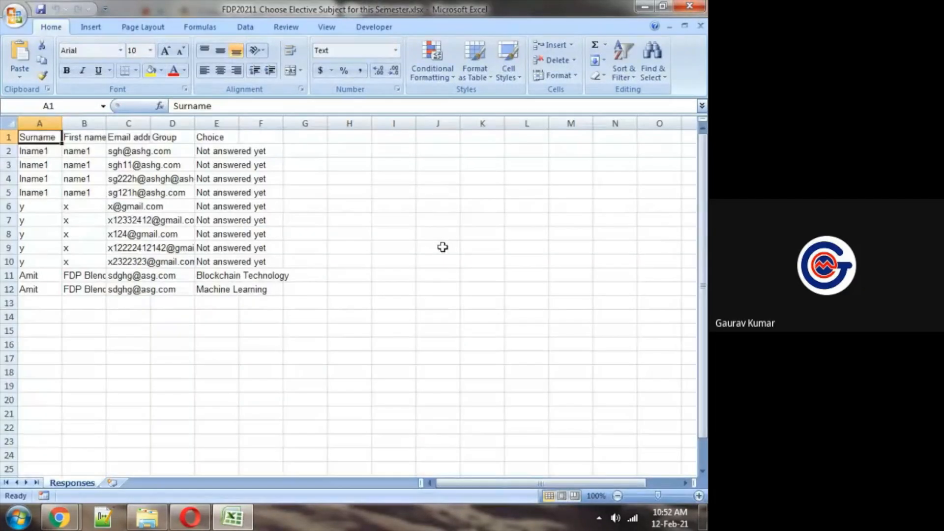
AutoFit the width of all columns in the Responses sheet
click(275, 190)
key(ctrl+a)
click(558, 75)
click(594, 152)
click(448, 166)
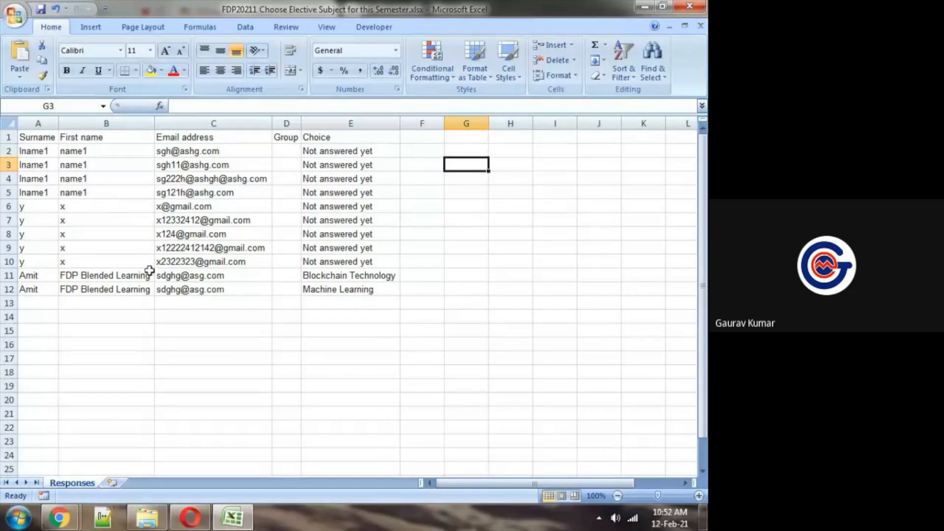
Examine the unanswered students in rows 2 to 10 and the submitted elective choices in rows 11 and 12
click(550, 236)
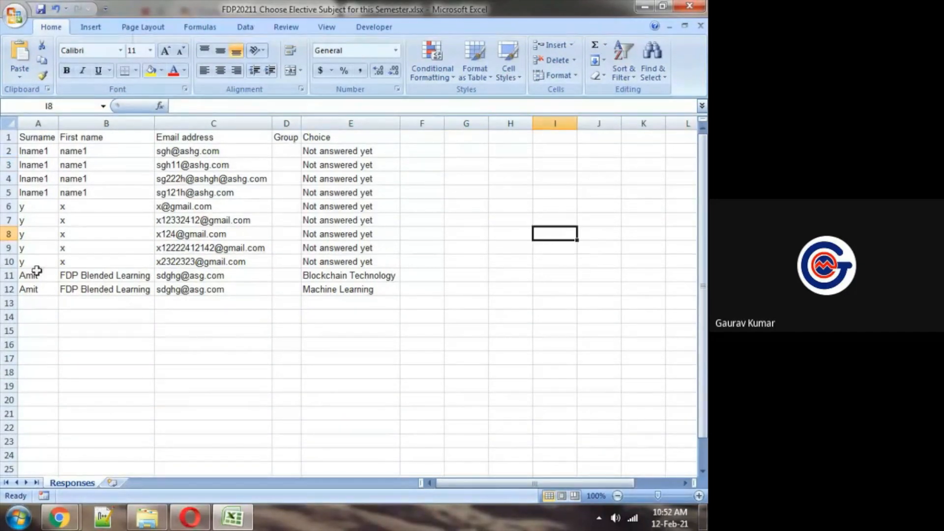
click(358, 275)
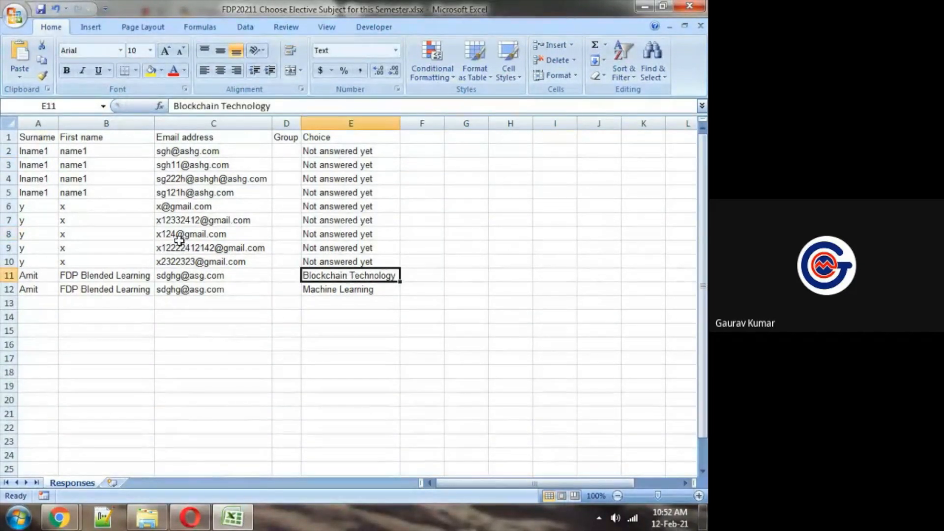
click(32, 206)
key(Up)
key(Up)
key(Up)
key(Up)
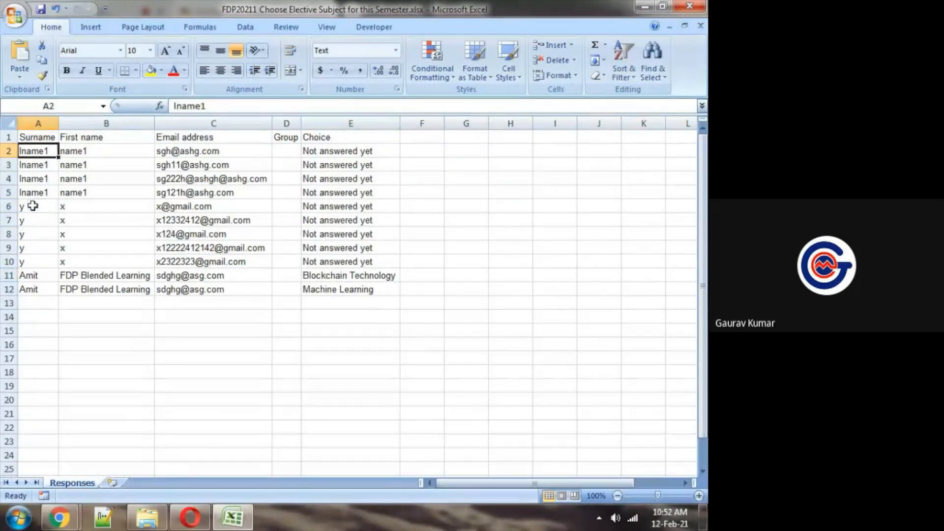
key(shift+Right)
key(shift+Right)
key(shift+Right)
key(shift+Right)
key(shift+Down)
key(shift+Down)
key(shift+Down)
key(shift+Down)
key(shift+Down)
key(shift+Down)
key(shift+Down)
key(shift+Down)
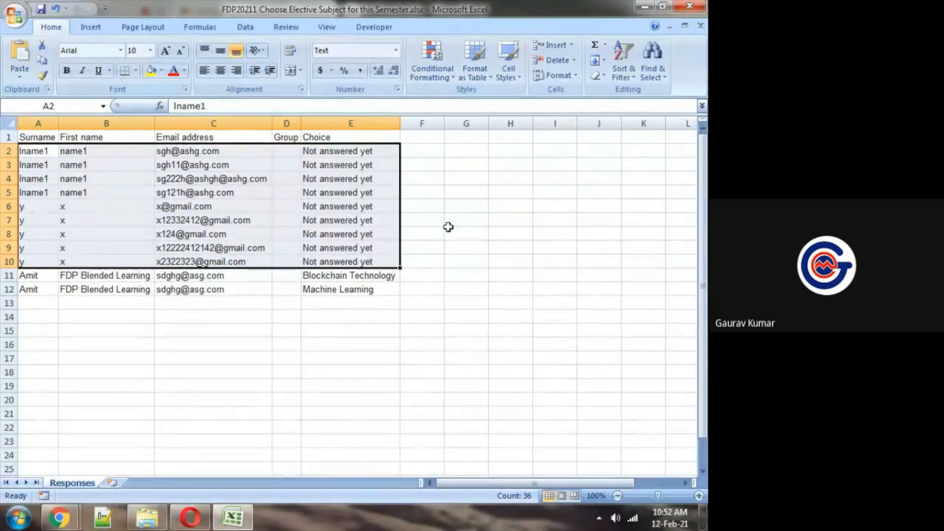
click(434, 219)
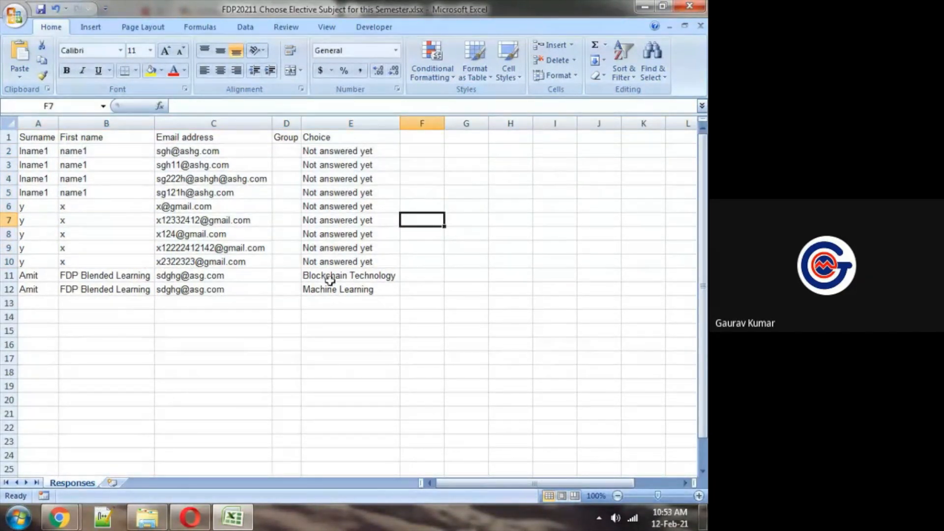
drag(28, 277, 396, 289)
click(508, 246)
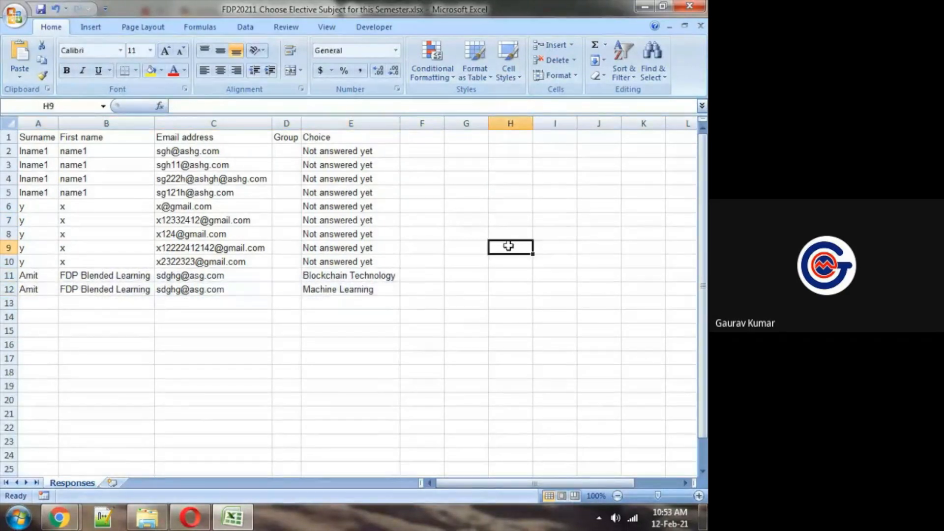
Zoom the Responses sheet to 120% and look through the first name, email and choice entries of the unanswered rows
click(698, 495)
click(699, 496)
click(574, 359)
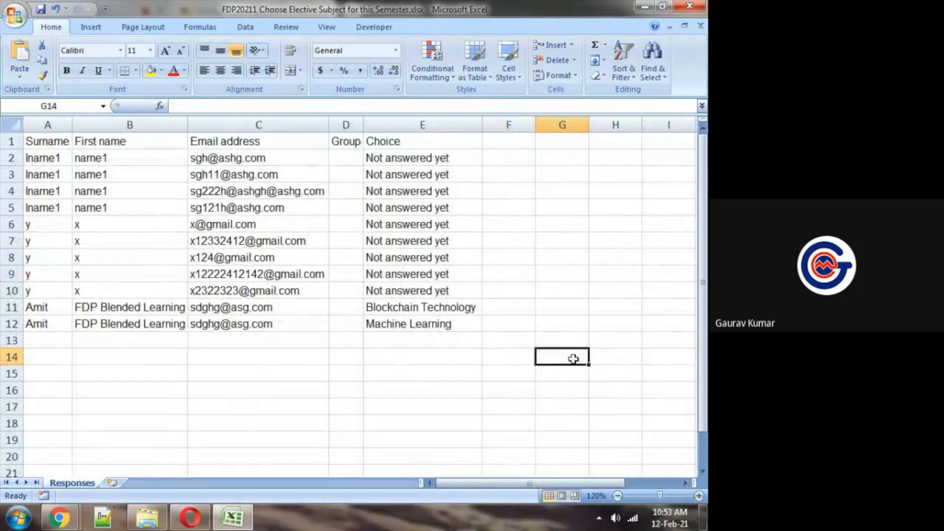
key(Up)
key(Up)
key(Up)
key(Up)
key(Left)
key(Left)
key(Left)
key(Left)
key(Left)
key(Left)
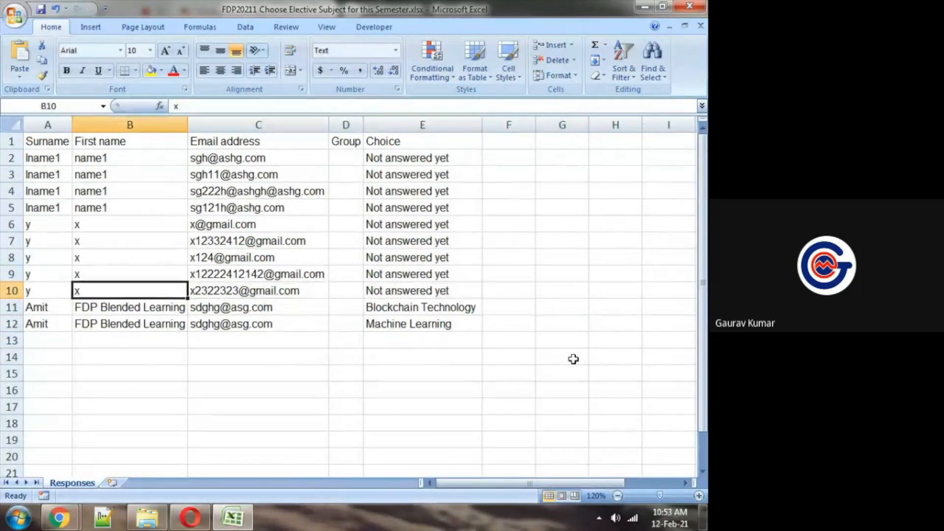
key(Up)
key(Up)
key(Up)
key(Up)
key(Up)
key(Up)
key(Up)
key(Up)
key(Up)
key(Down)
key(Right)
key(Right)
key(Right)
key(Right)
key(Left)
key(Left)
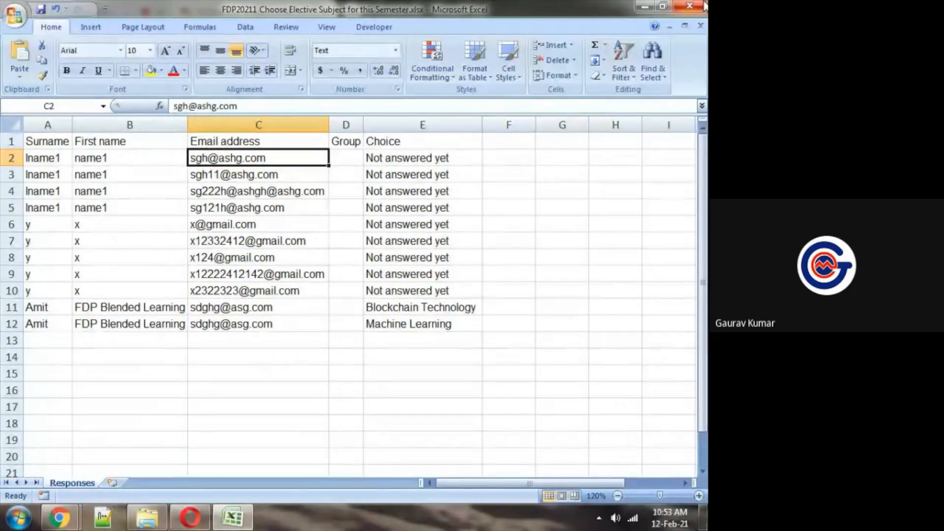
Highlight the unanswered choices and the two answered rows for review, and close the workbook
drag(396, 160, 436, 288)
drag(59, 310, 468, 320)
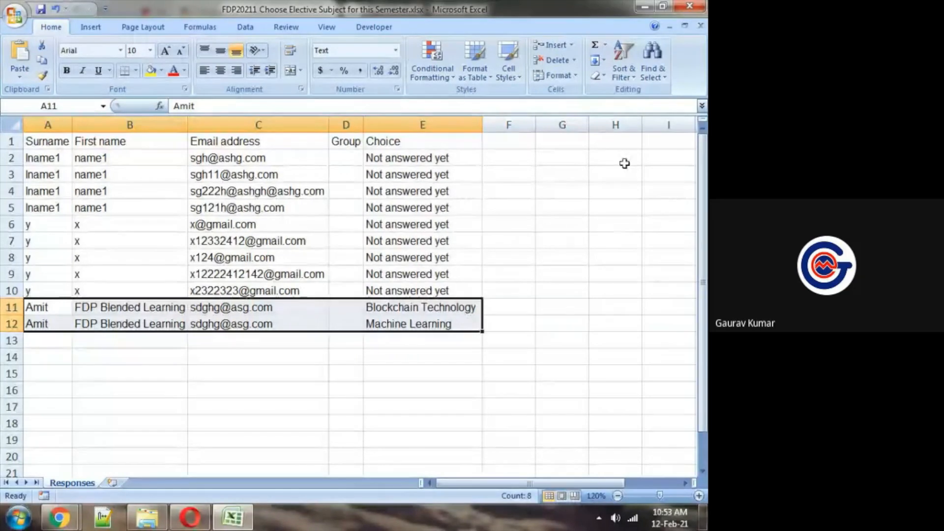
key(alt+F4)
click(353, 293)
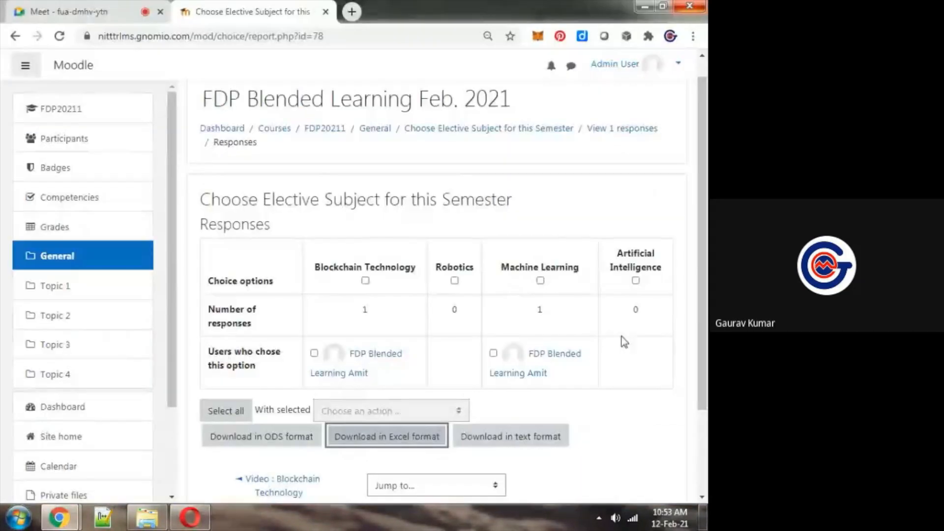
Check the Google Meet chat for participants' replies and return to the Choice responses page
key(ctrl+1)
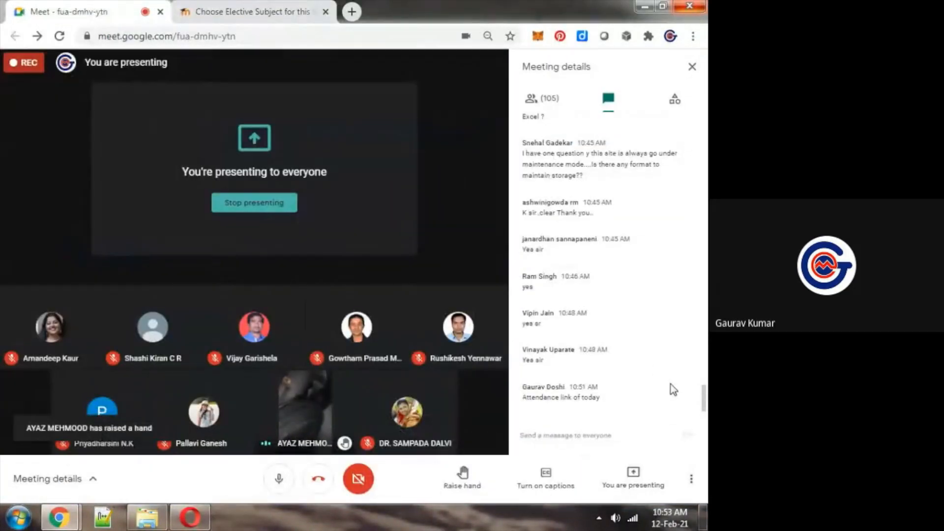
key(ctrl+2)
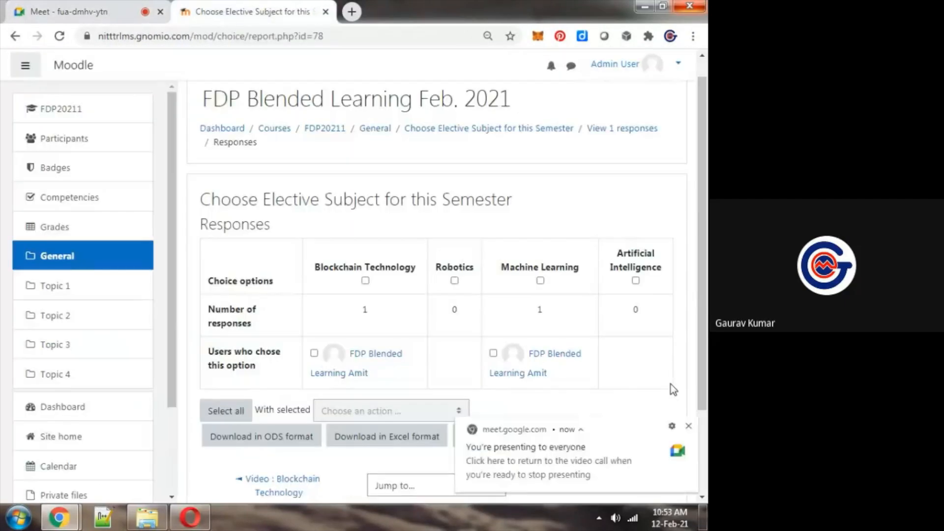
key(ctrl+1)
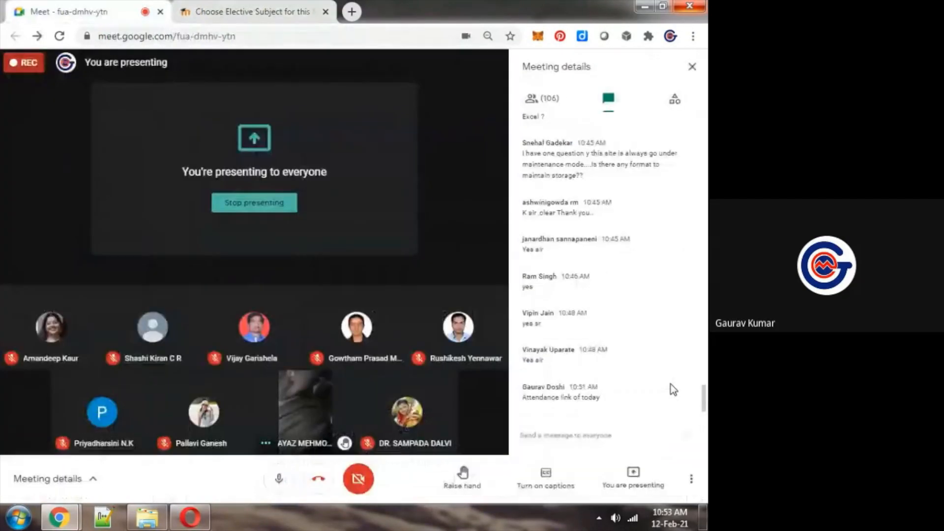
key(ctrl+2)
key(ctrl+1)
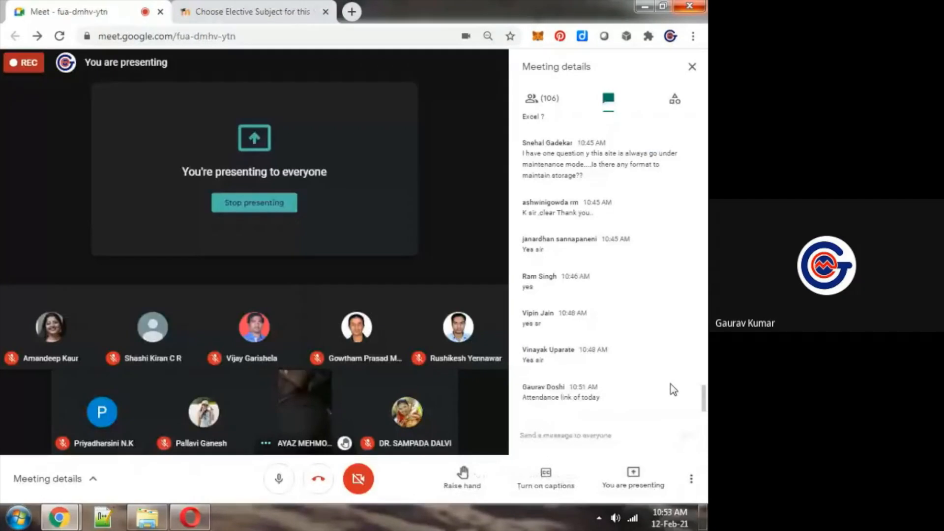
key(ctrl+2)
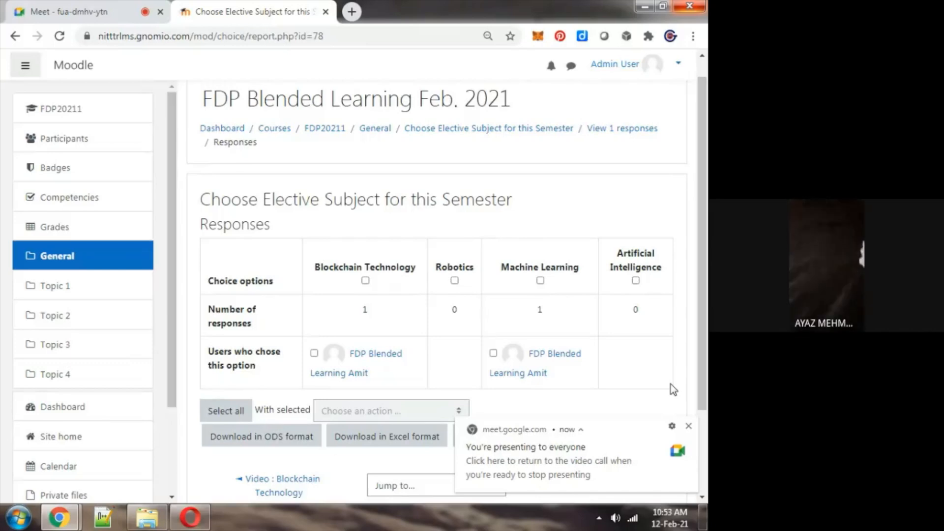
key(ctrl+1)
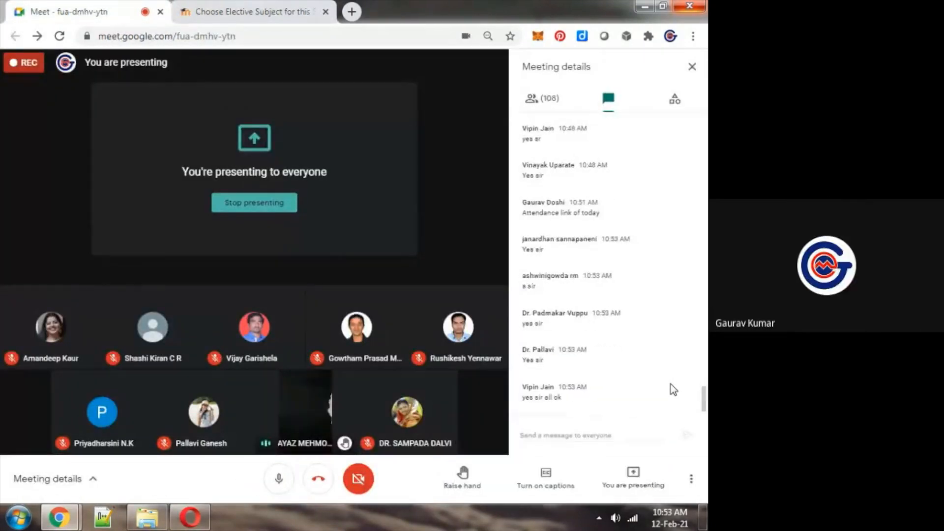
key(ctrl+2)
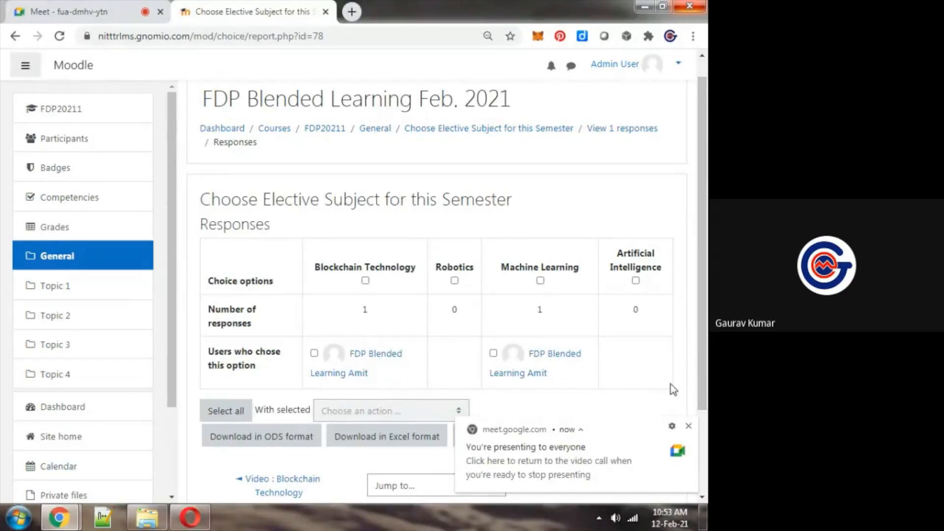
key(ctrl+1)
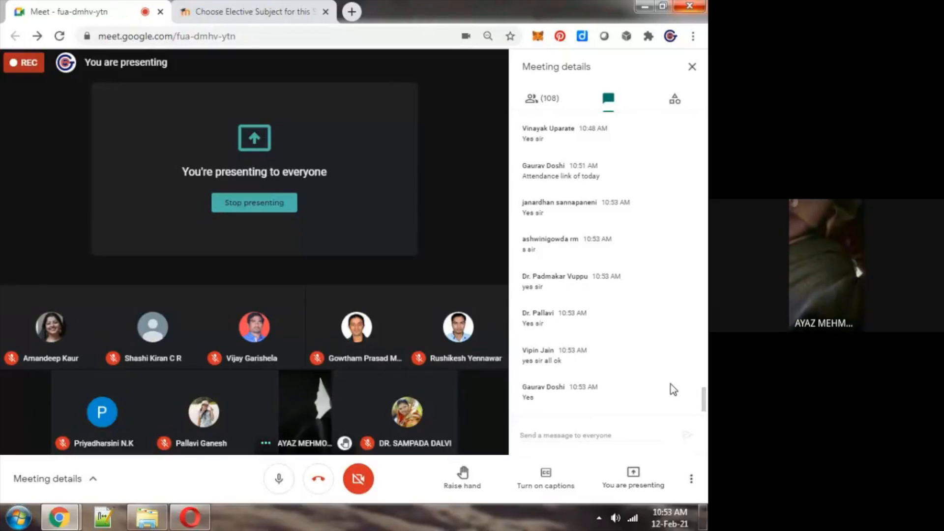
key(ctrl+2)
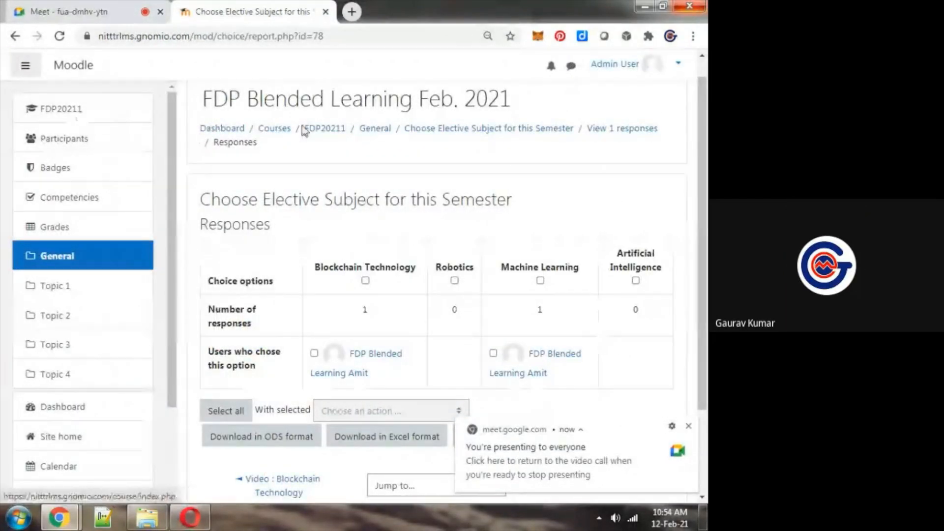
Go back to the FDP20211 course page and check the Google Meet tab for questions
click(323, 128)
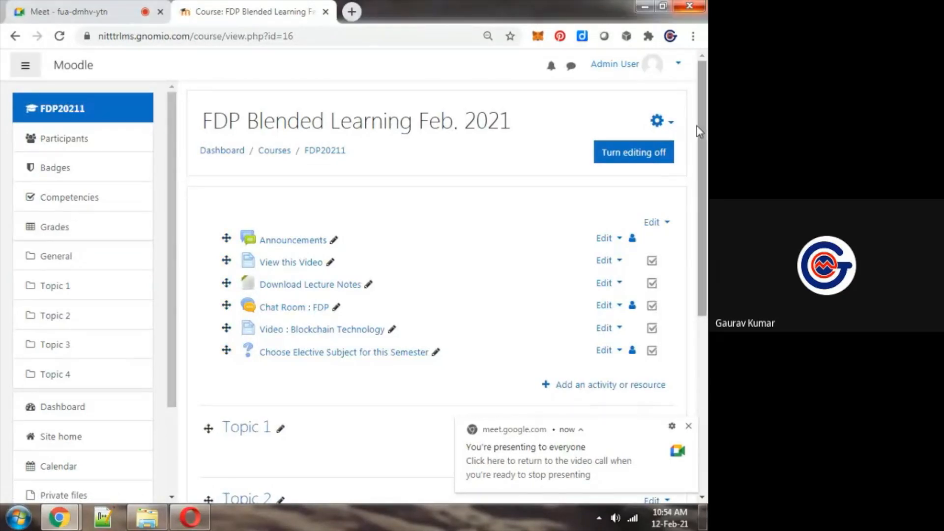
key(ctrl+Tab)
key(ctrl+Tab)
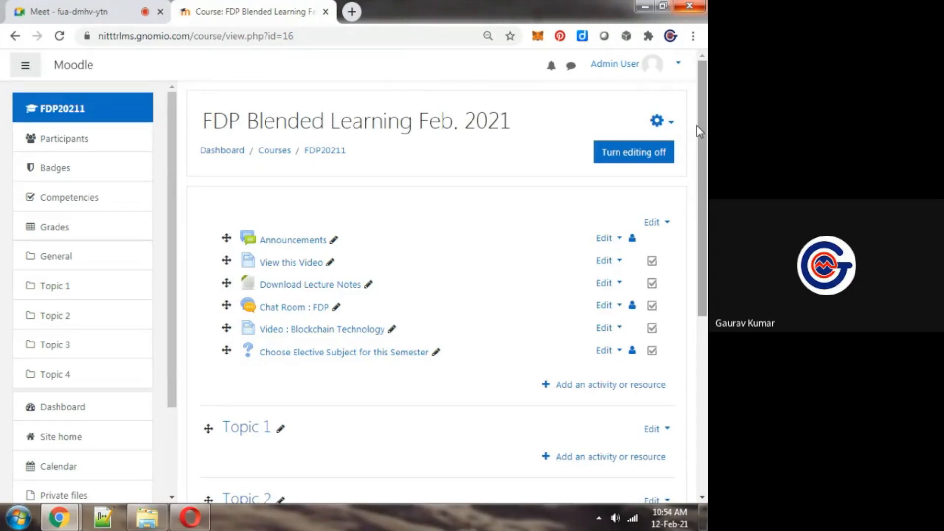
key(ctrl+Tab)
key(ctrl+Tab)
key(ctrl+Tab)
key(ctrl+Tab)
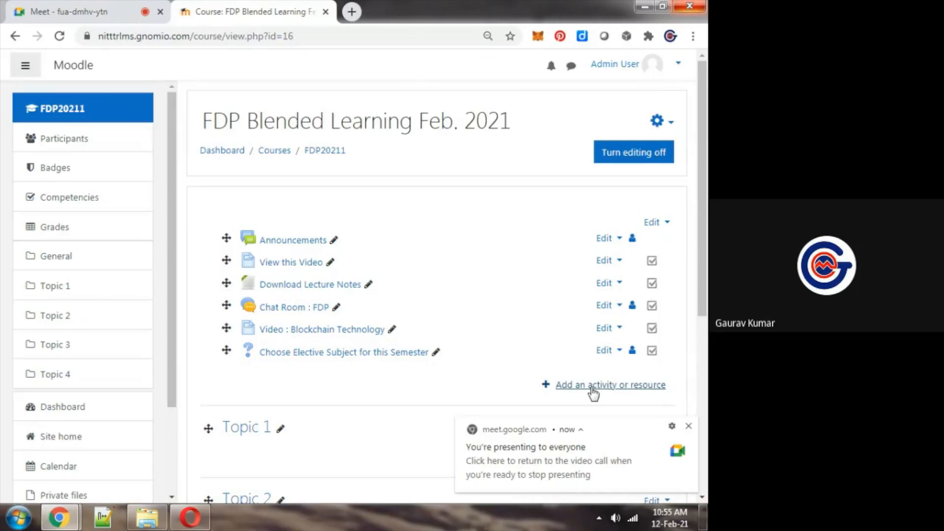
Add a new Assignment to the course's General section and name it Assignment-1
click(593, 388)
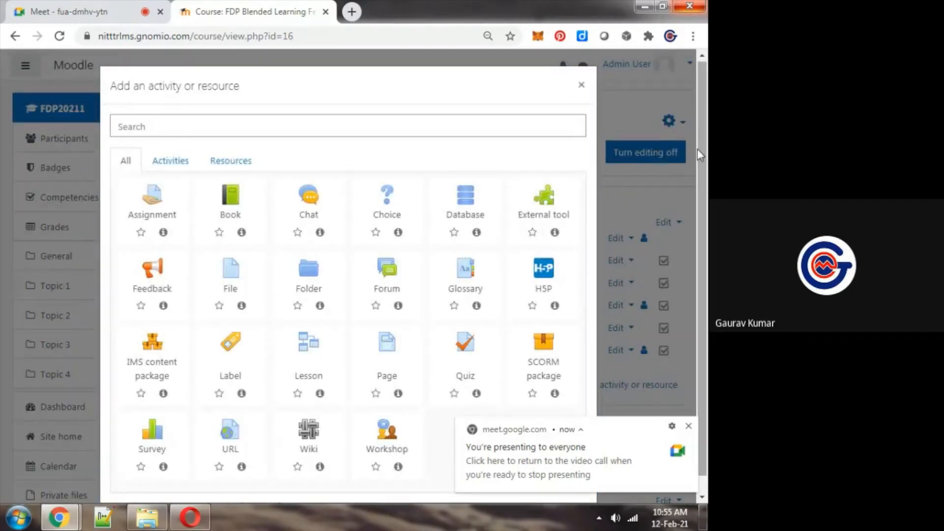
mouse_move(705, 160)
mouse_down()
mouse_move(705, 182)
mouse_move(705, 160)
mouse_up()
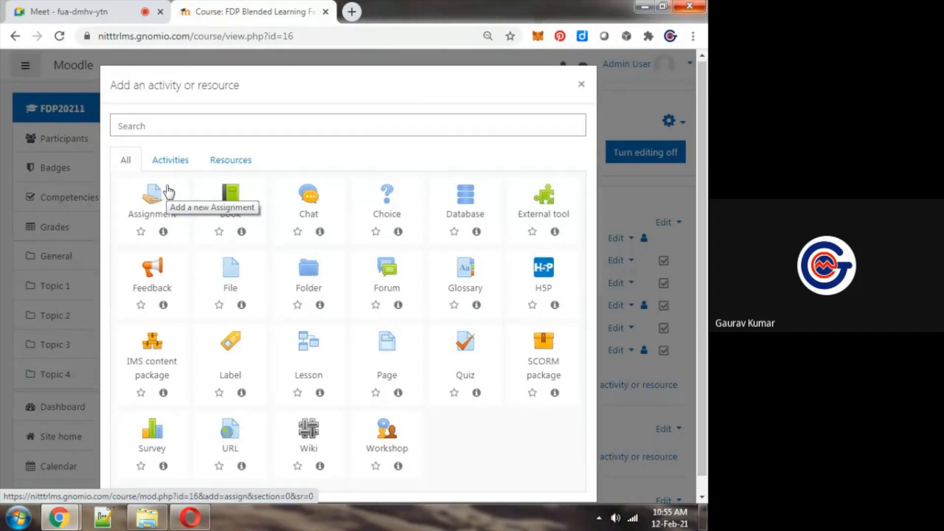
click(169, 191)
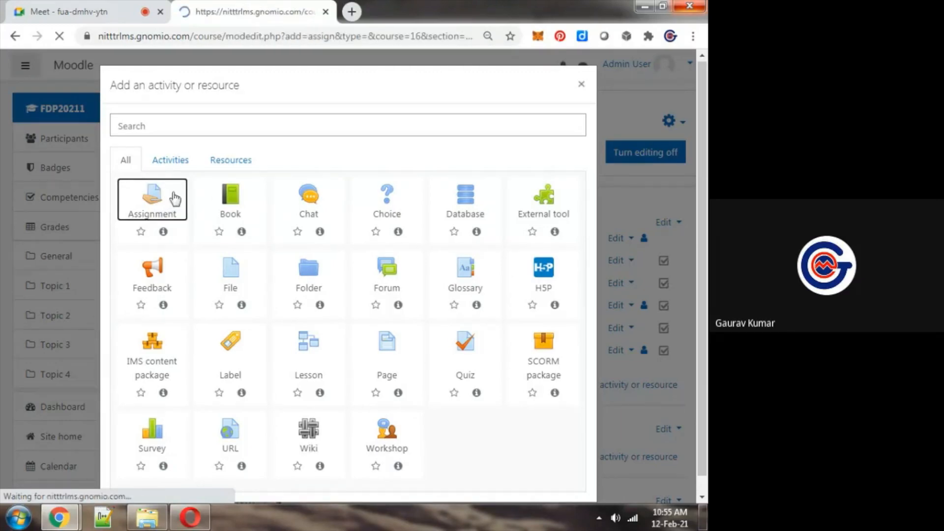
click(504, 274)
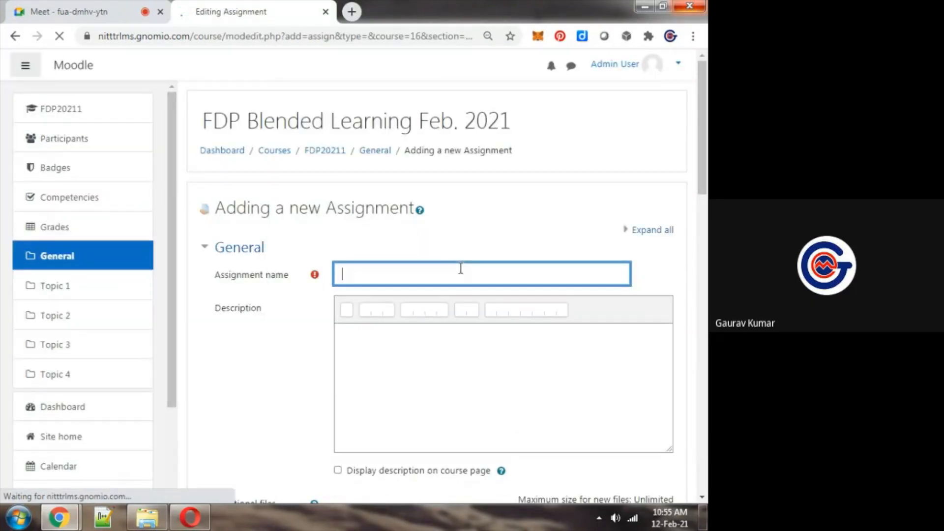
text(Assignment-1)
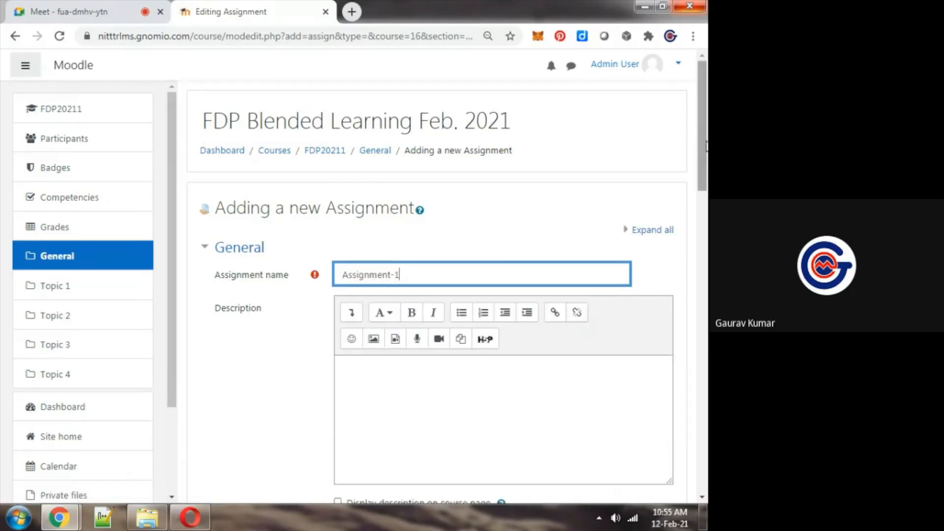
Enter the assignment description "Write a case study on Blockchain Technology with reference to E-Governance"
drag(706, 147, 705, 184)
click(522, 331)
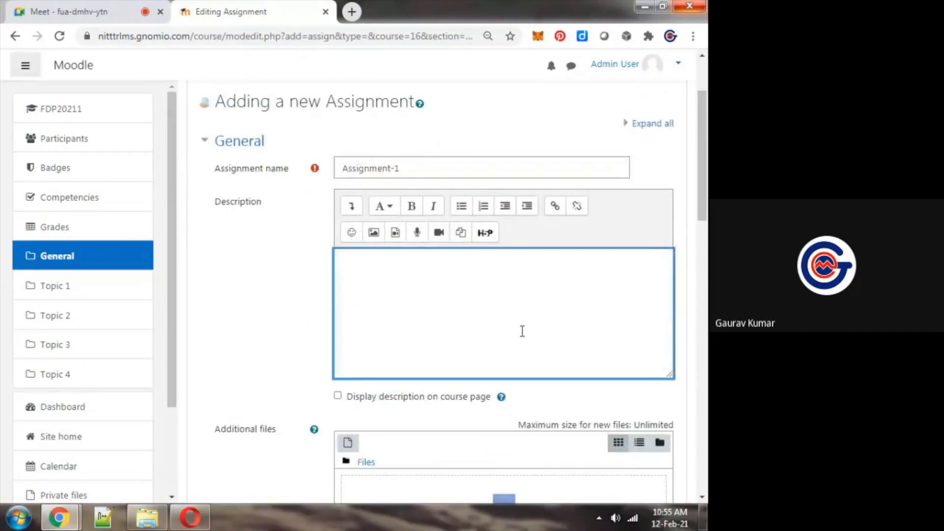
text(Write a cas)
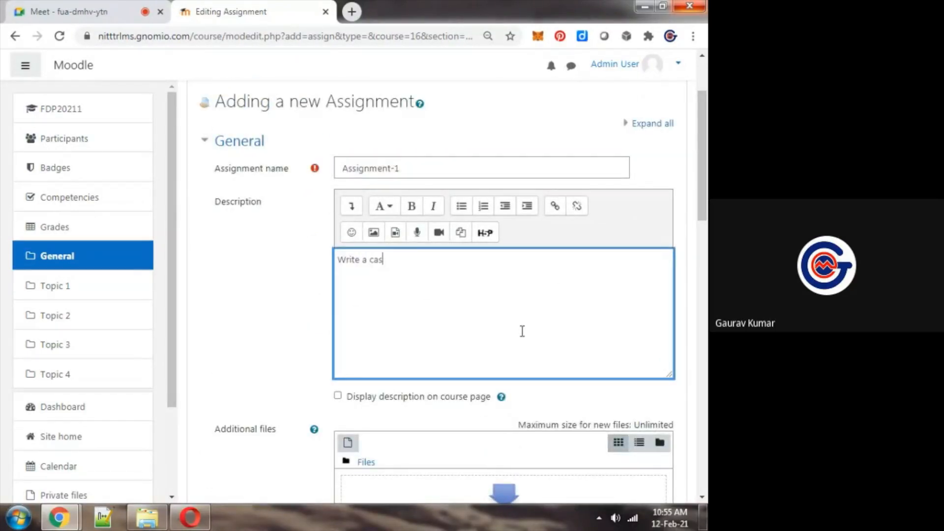
text(e study on Blo)
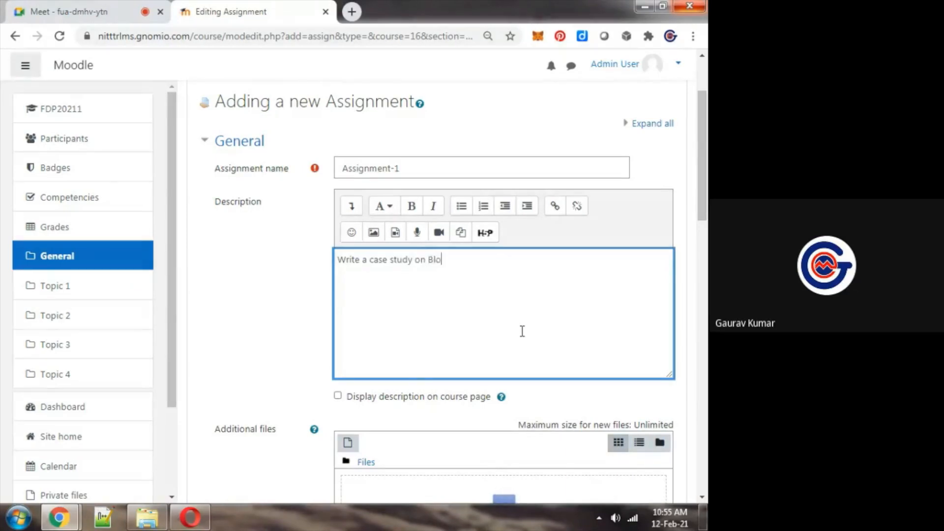
text(ckchain Technology wit)
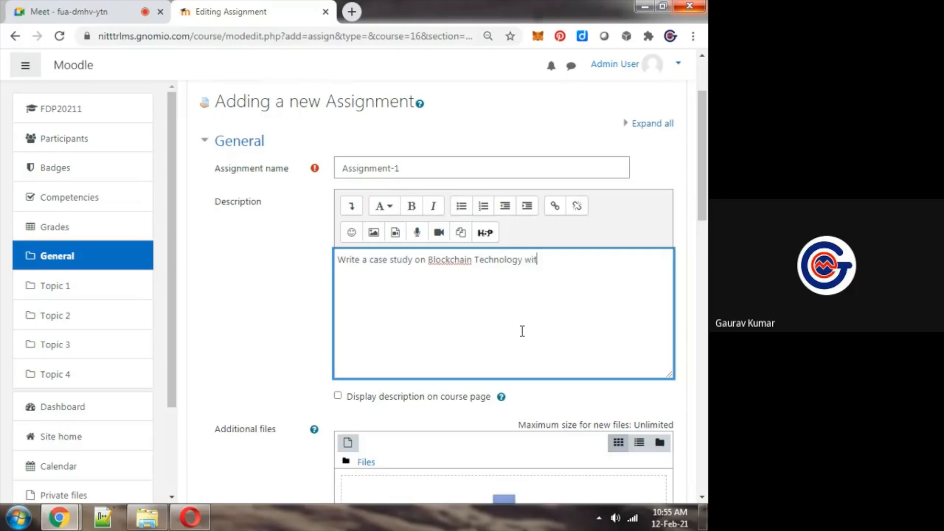
text(h reference to E-Governance)
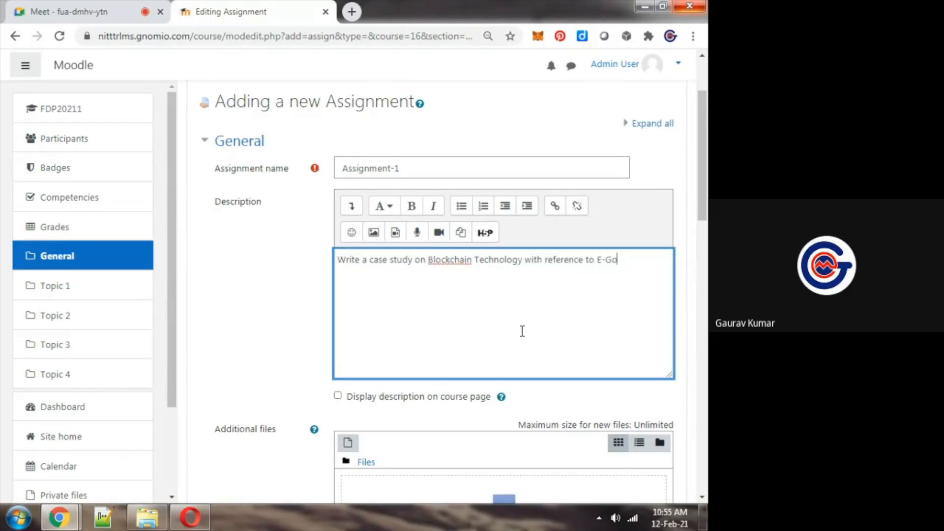
click(689, 219)
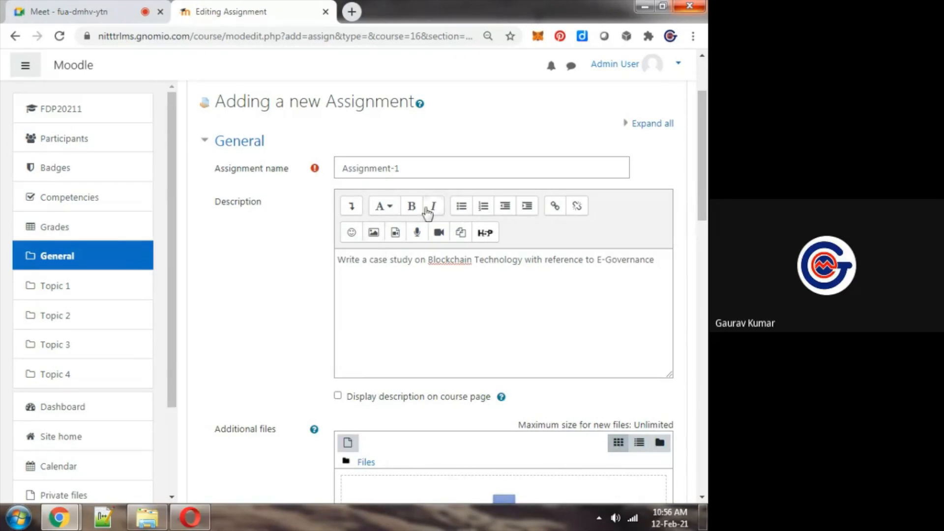
Review the description and additional files area, highlighting the case study text and clearing the highlight
mouse_move(707, 188)
mouse_down()
mouse_move(707, 216)
mouse_move(707, 205)
mouse_up()
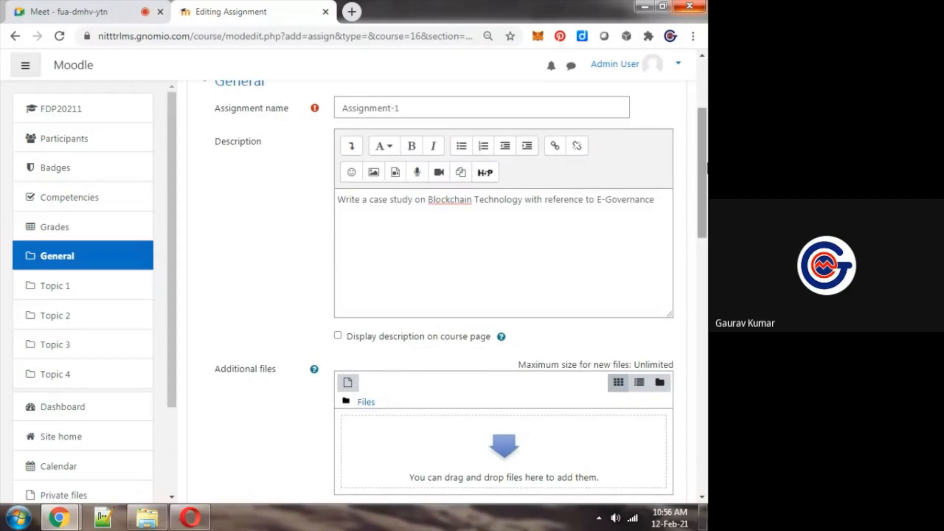
drag(707, 163, 707, 168)
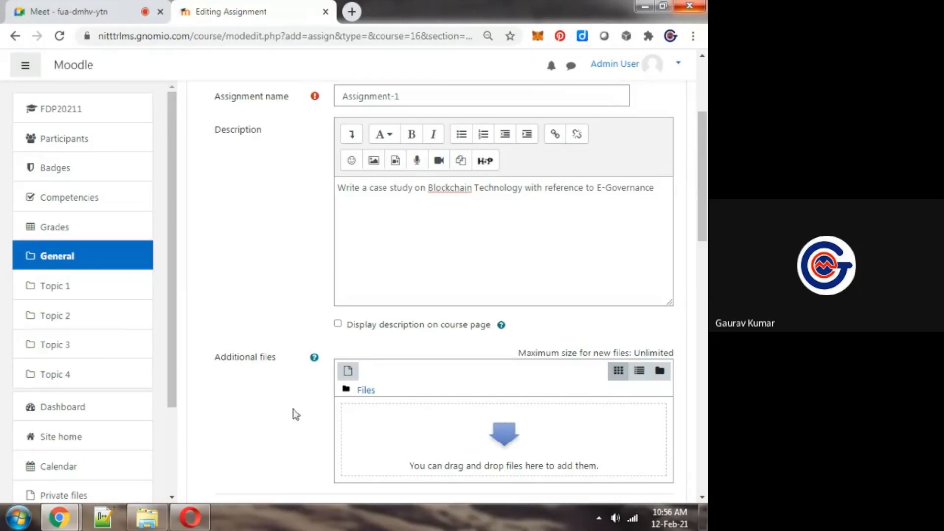
key(Tab)
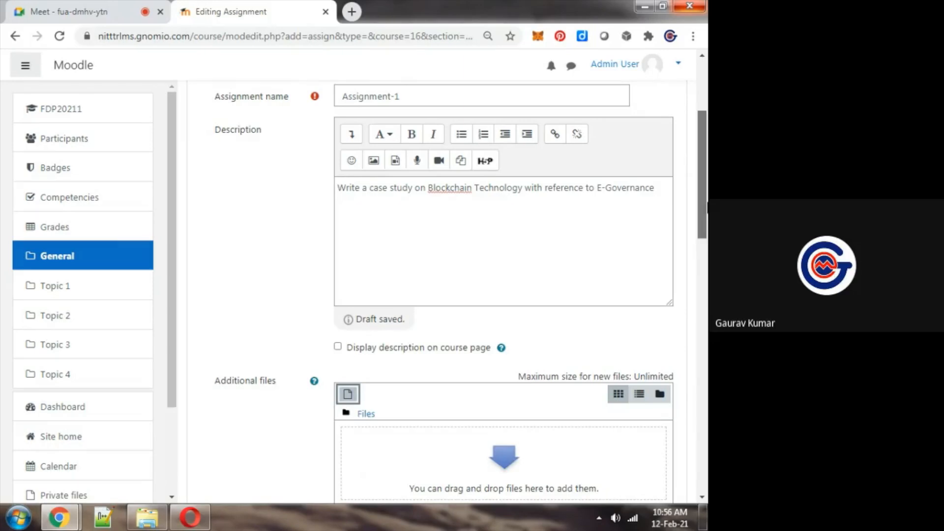
click(663, 186)
drag(663, 187, 334, 190)
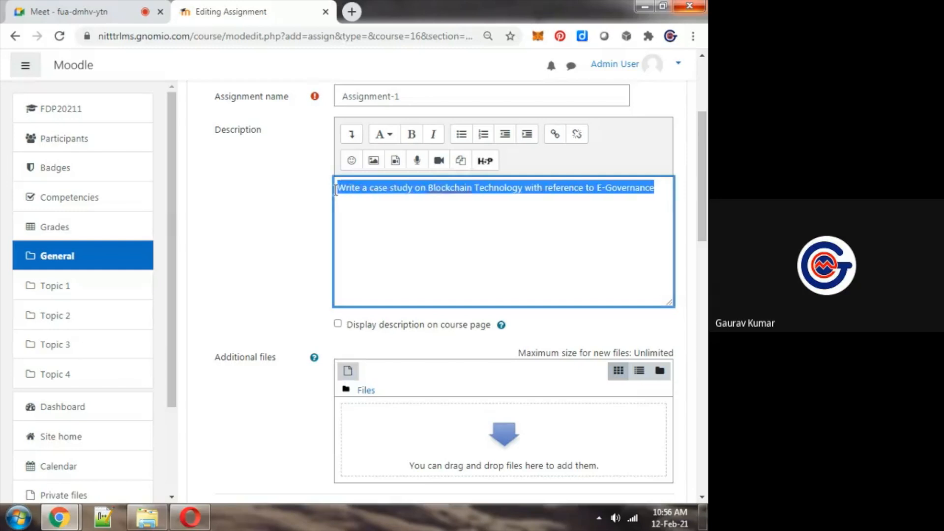
click(269, 252)
Allow submissions from 12 February 2021, set the due date to 14 February 2021, and choose its hour
drag(706, 207, 704, 234)
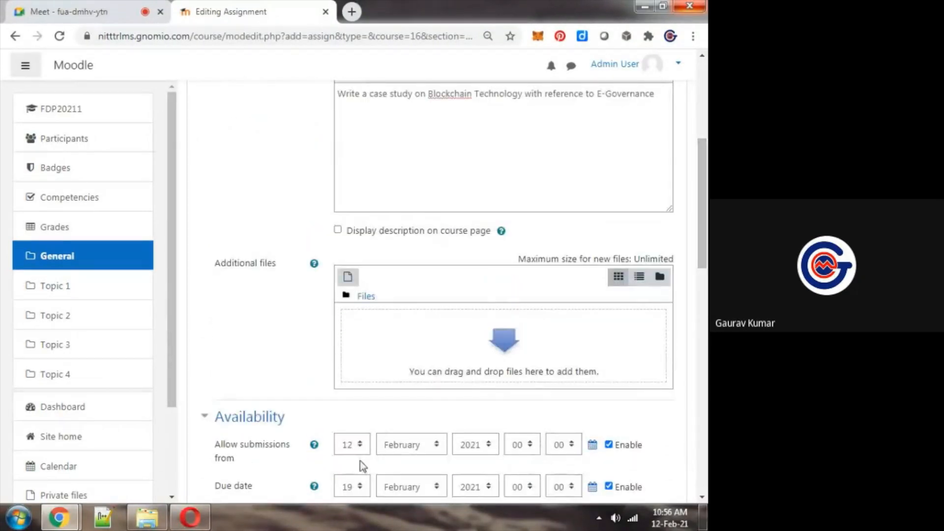
click(357, 449)
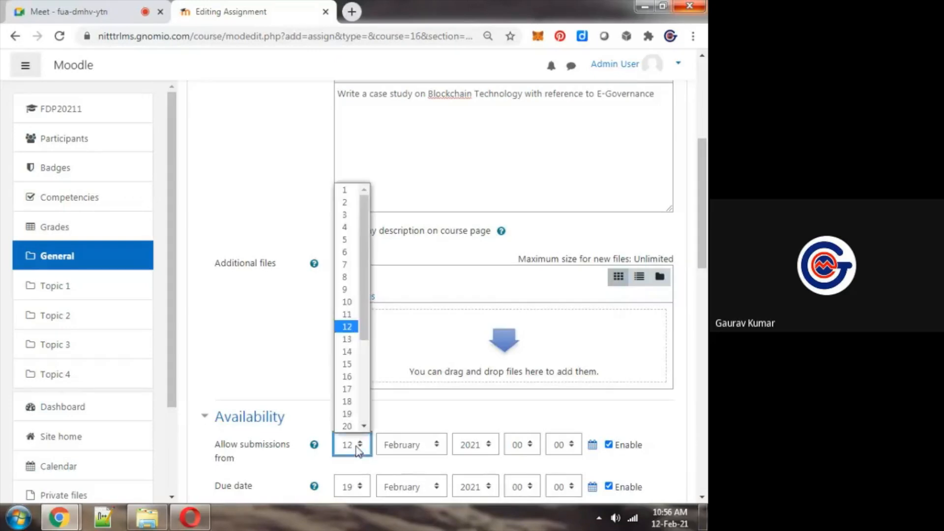
click(347, 327)
click(307, 407)
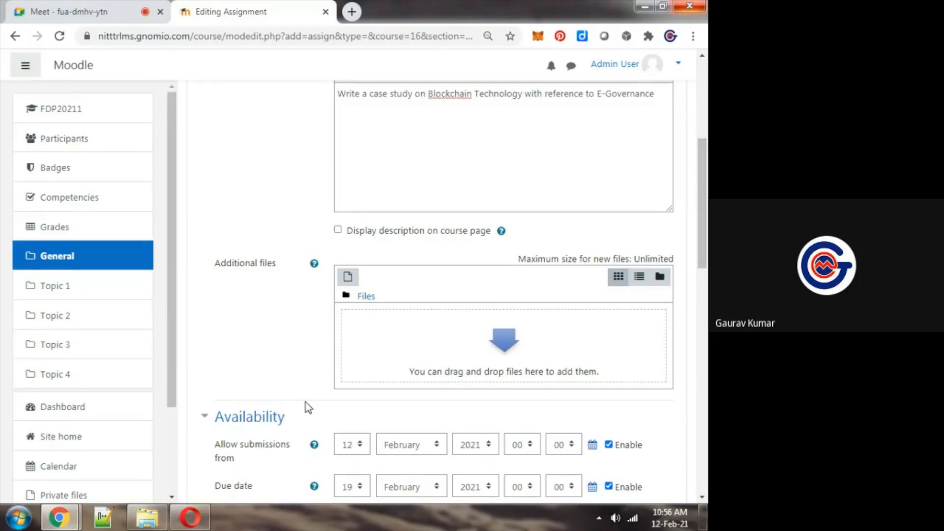
click(352, 488)
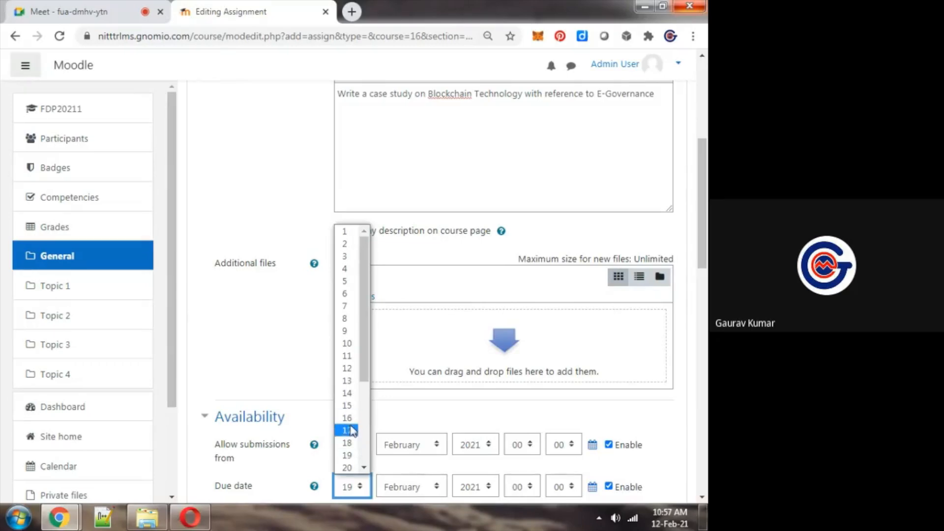
click(347, 393)
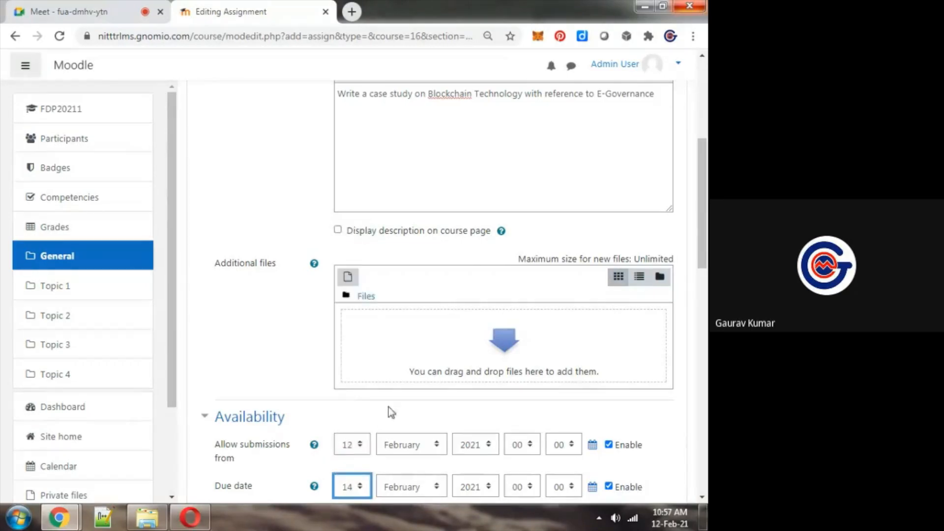
click(520, 487)
click(517, 430)
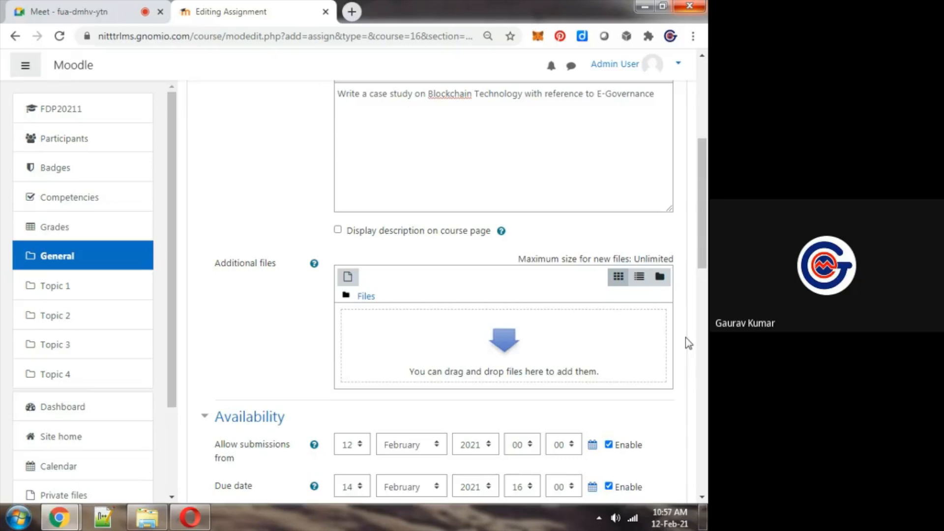
Check the Google Meet chat for participants' messages and return to the assignment form
key(ctrl+Tab)
key(ctrl+Tab)
key(ctrl+Tab)
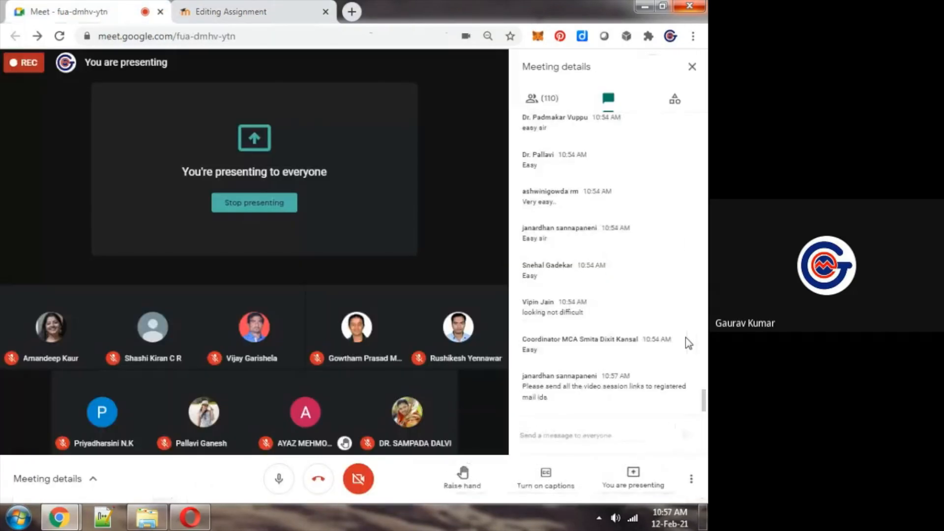
key(ctrl+Tab)
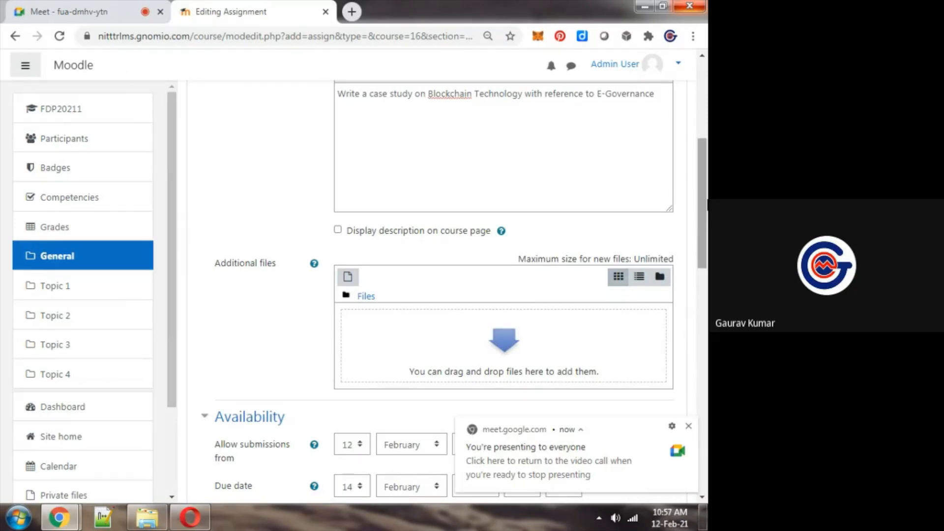
Allow online text alongside file submissions and enable a word limit of 2000
drag(705, 207, 699, 341)
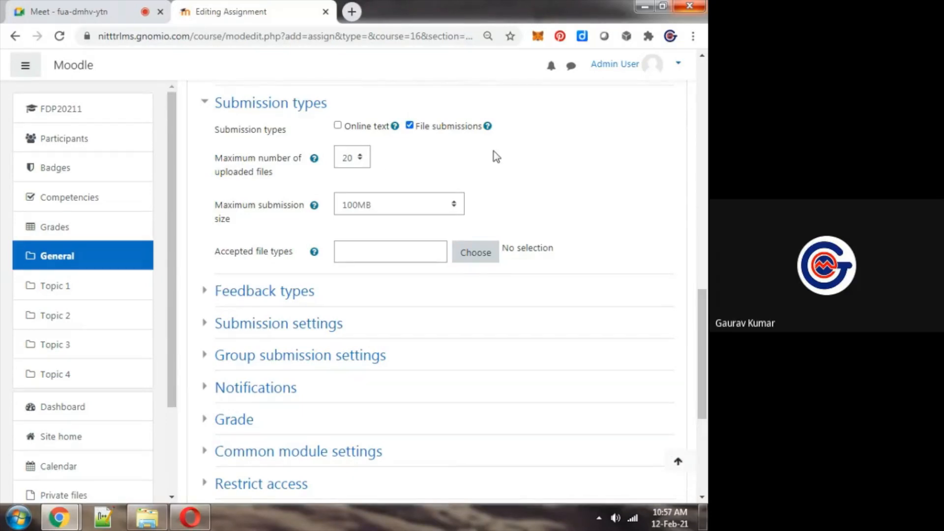
click(430, 128)
click(430, 128)
click(364, 127)
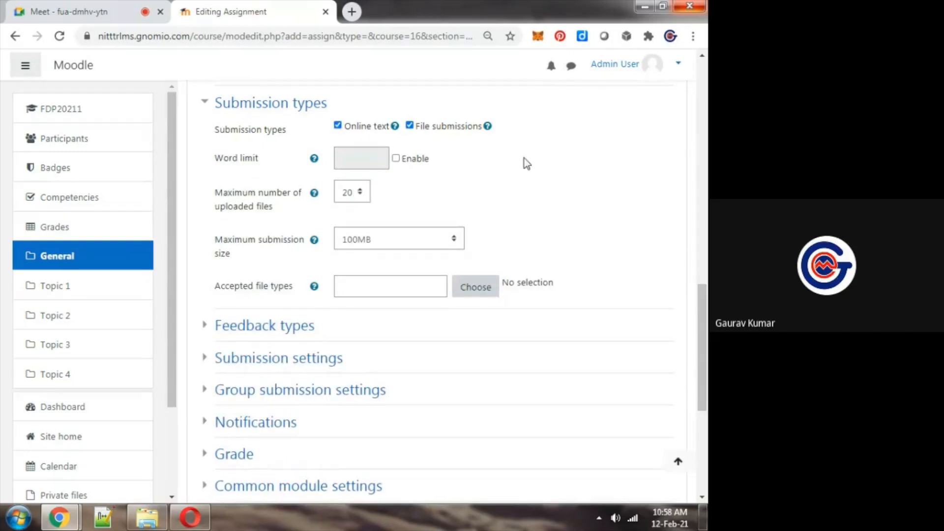
click(416, 163)
click(376, 159)
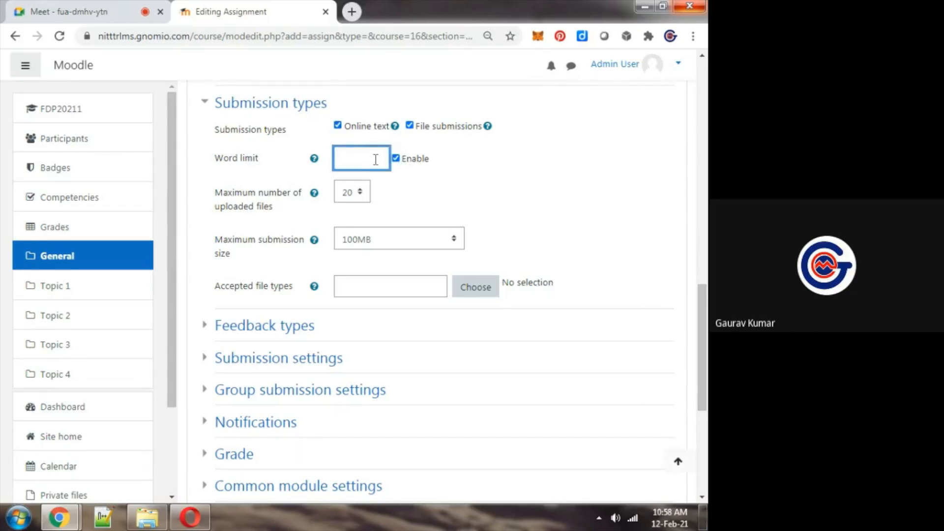
text(20000)
key(BackSpace)
click(481, 193)
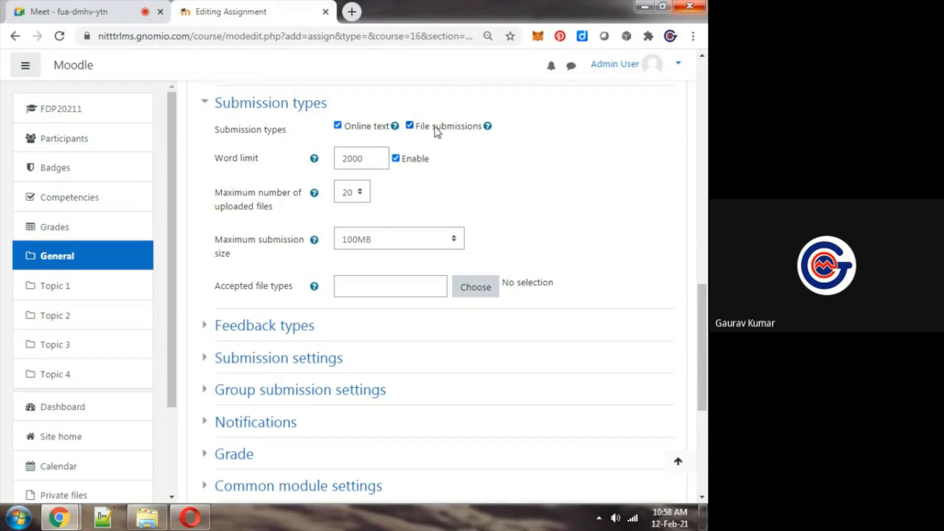
Limit submissions to 1 uploaded file with a maximum submission size of 1MB
click(346, 199)
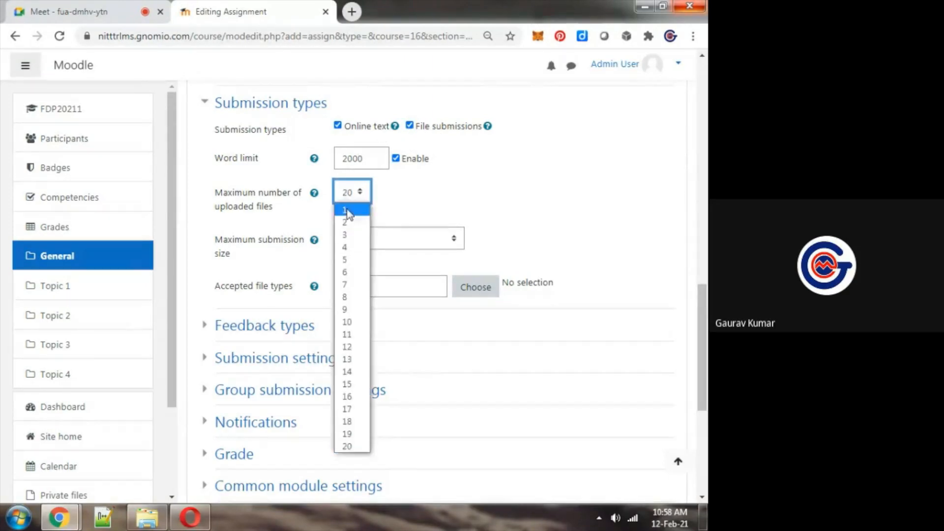
click(346, 209)
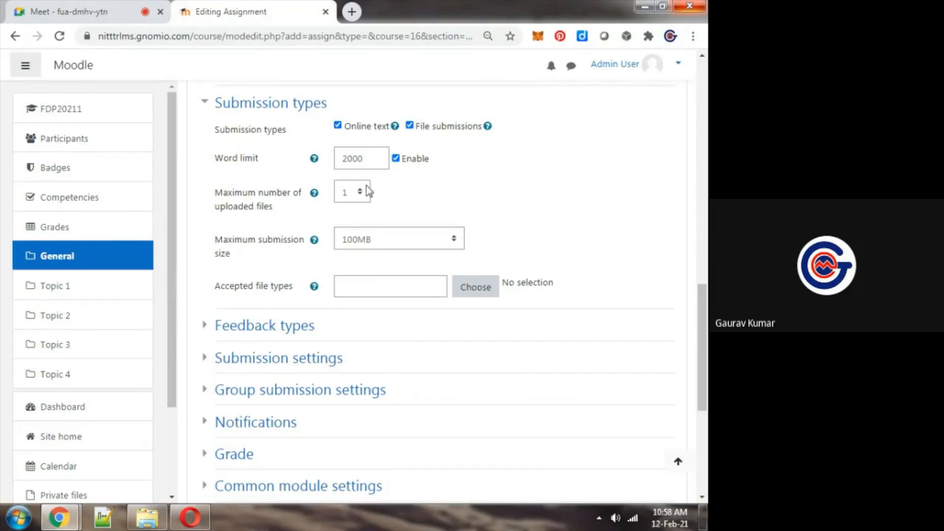
click(379, 239)
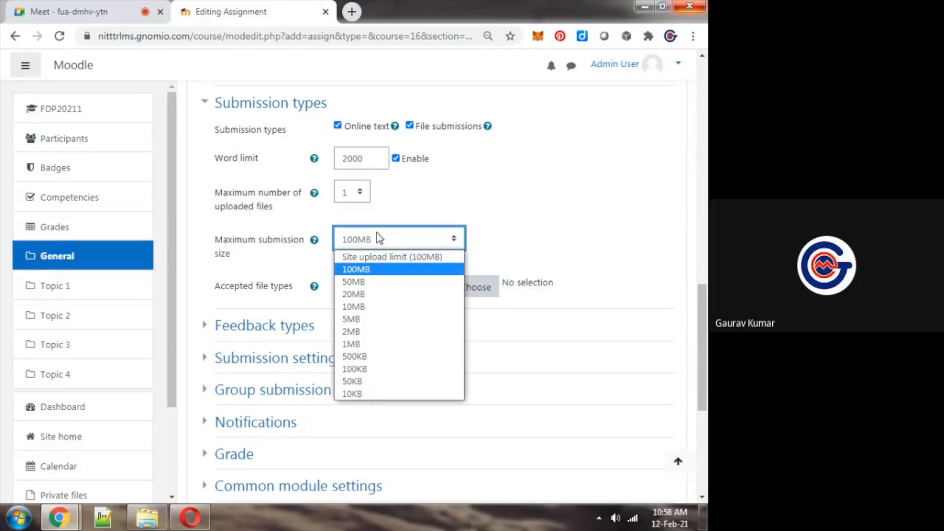
click(362, 346)
click(547, 152)
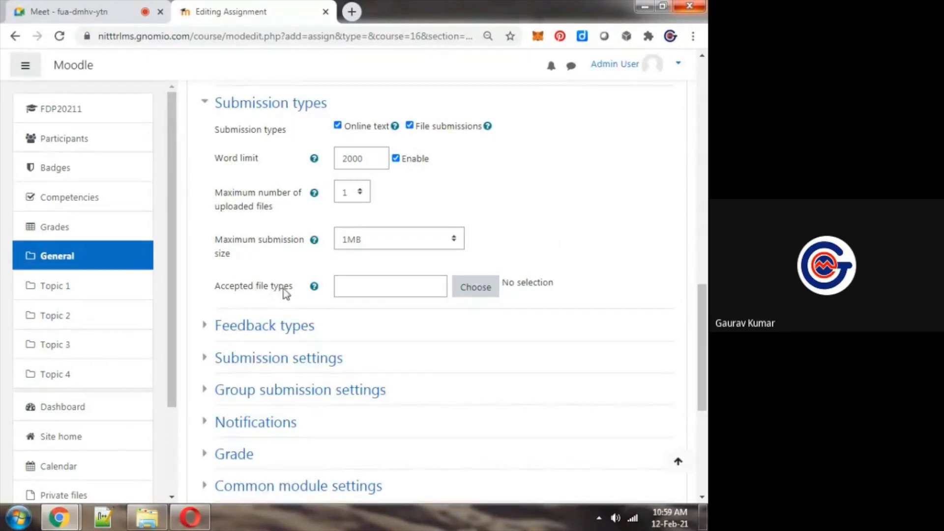
Look through the available accepted file types and close the list without choosing any
click(484, 294)
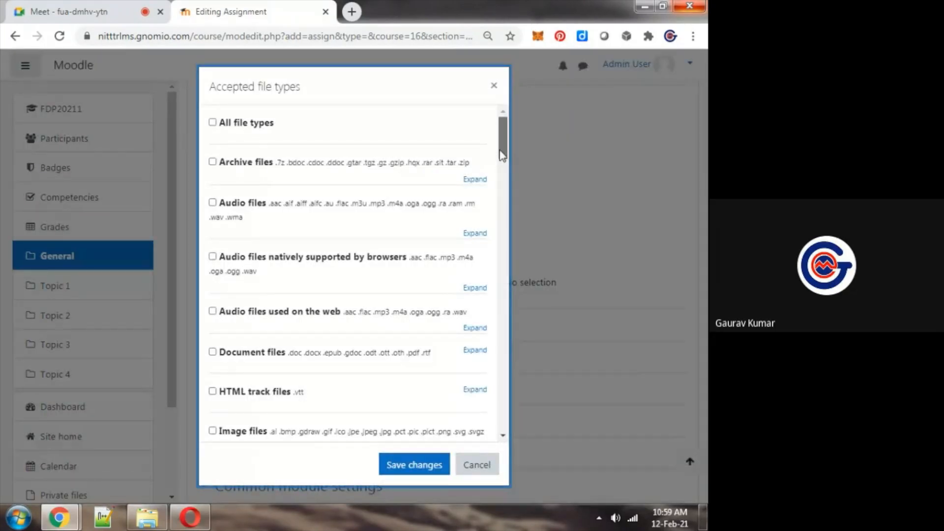
drag(500, 152, 505, 170)
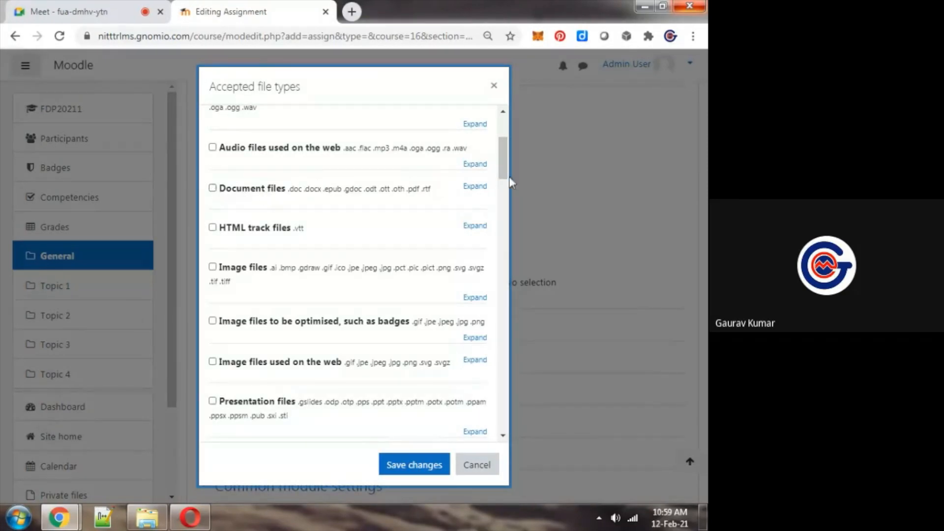
drag(502, 173, 503, 125)
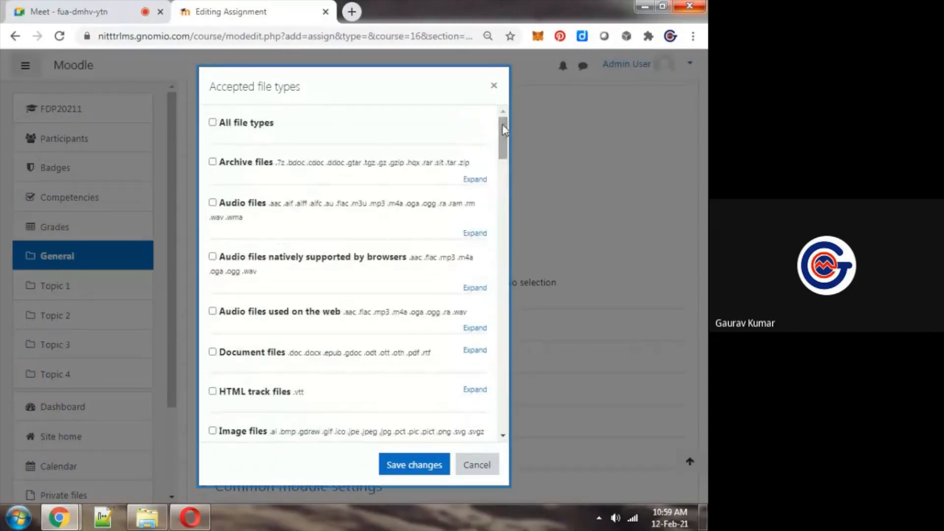
click(493, 87)
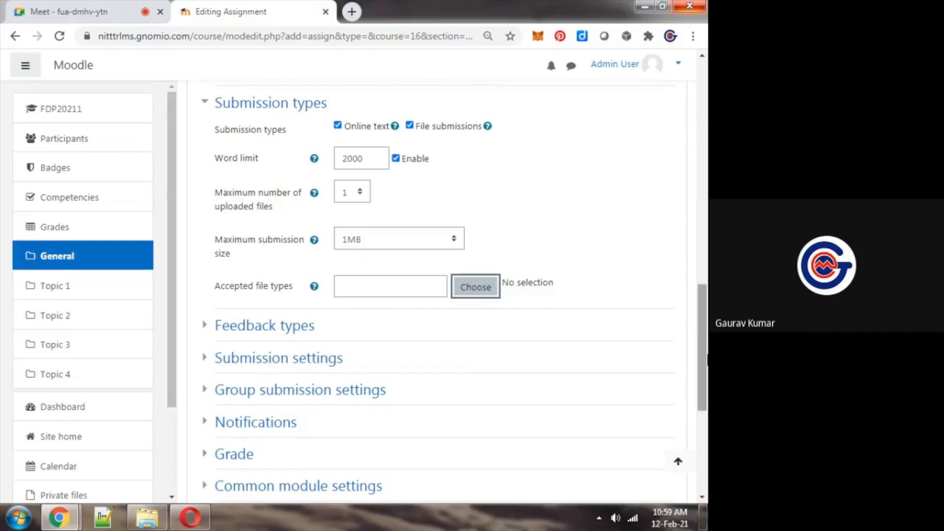
Expand the assignment's Grade settings and set the maximum grade to 20 points
scroll(249, 372, down, 2)
click(249, 373)
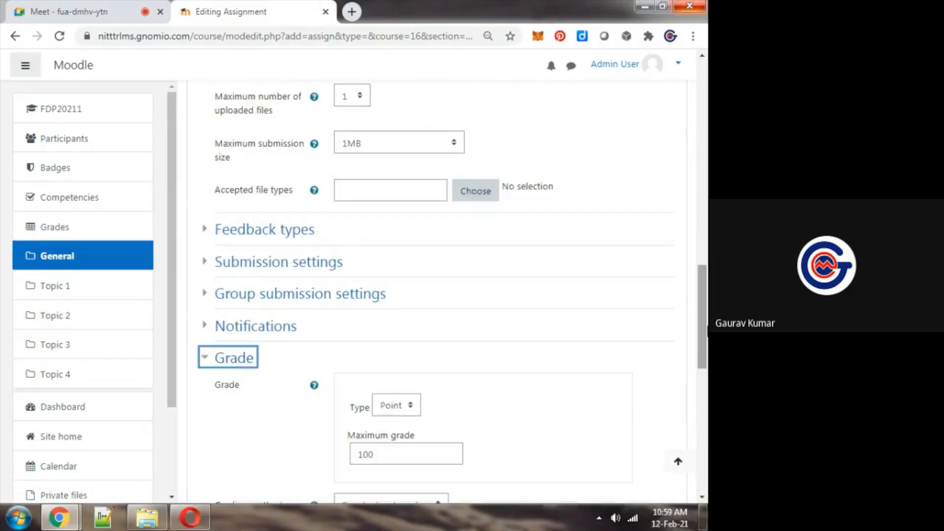
scroll(634, 320, down, 5)
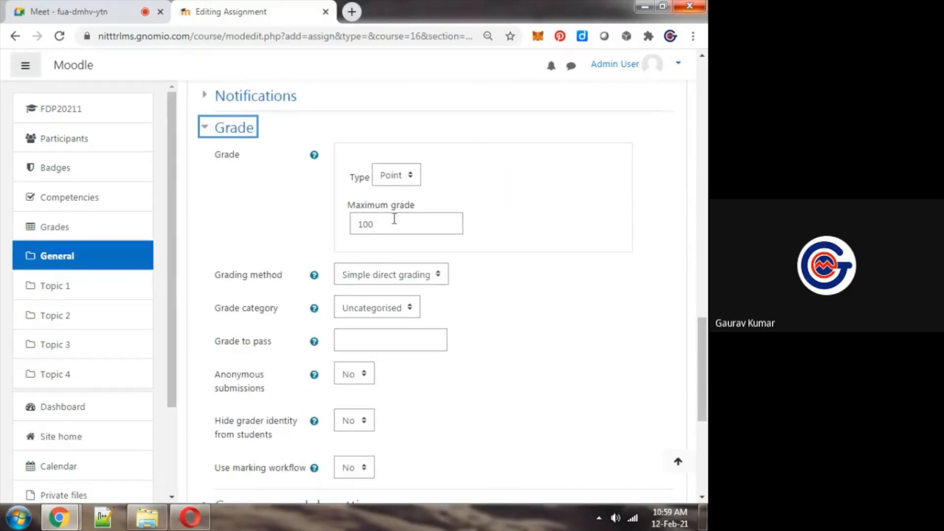
double_click(396, 222)
text(20)
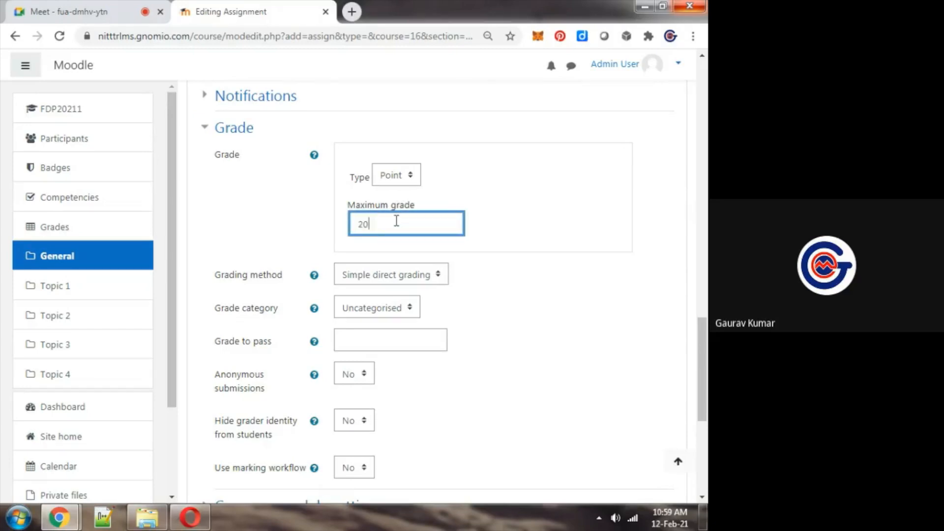
click(570, 312)
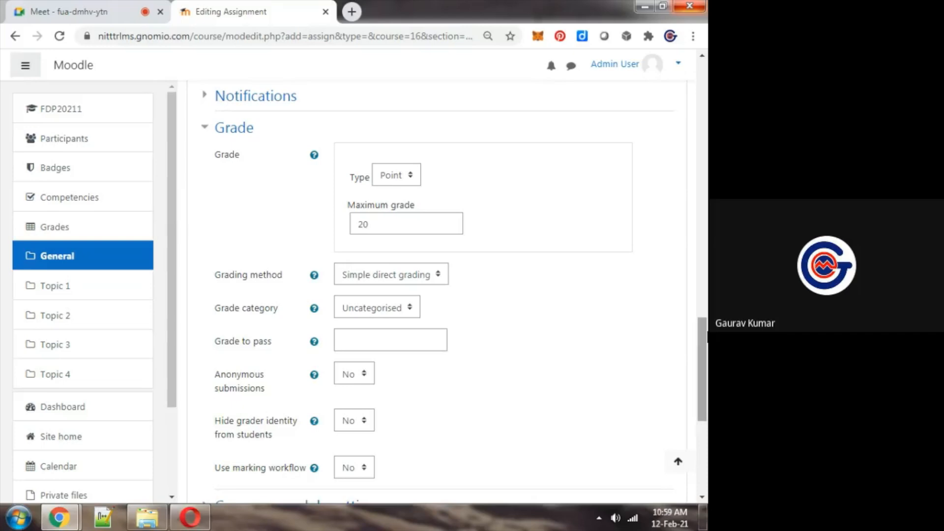
drag(707, 334, 707, 388)
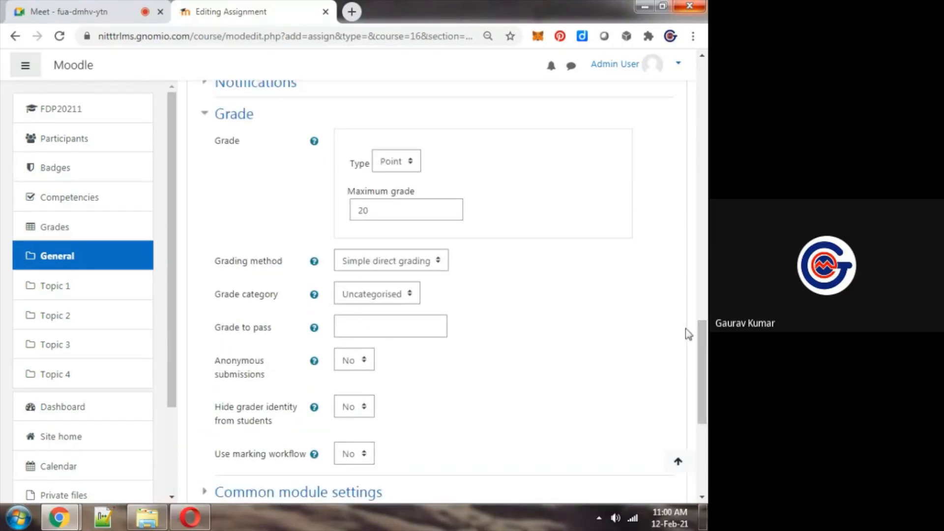
drag(707, 354, 705, 311)
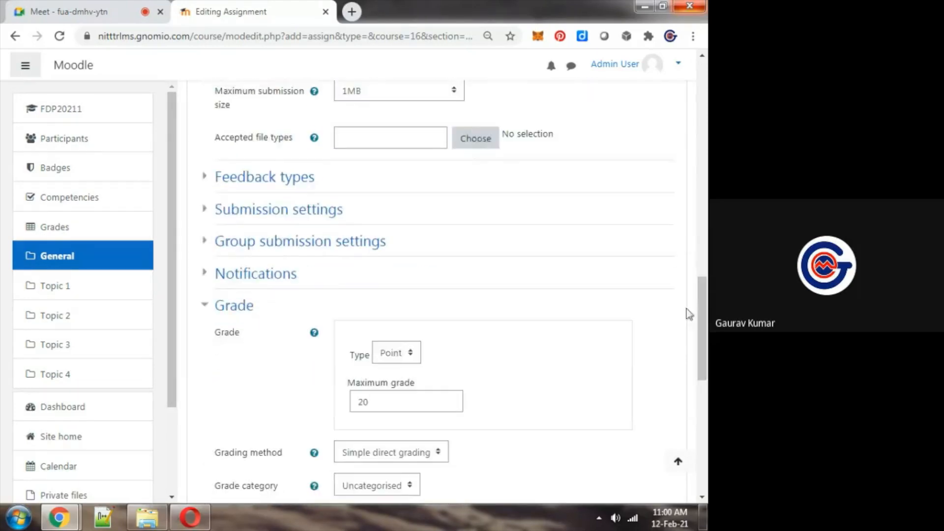
Save Assignment-1 and display its page, check the Meet chat, and return to the assignment
drag(706, 346, 707, 437)
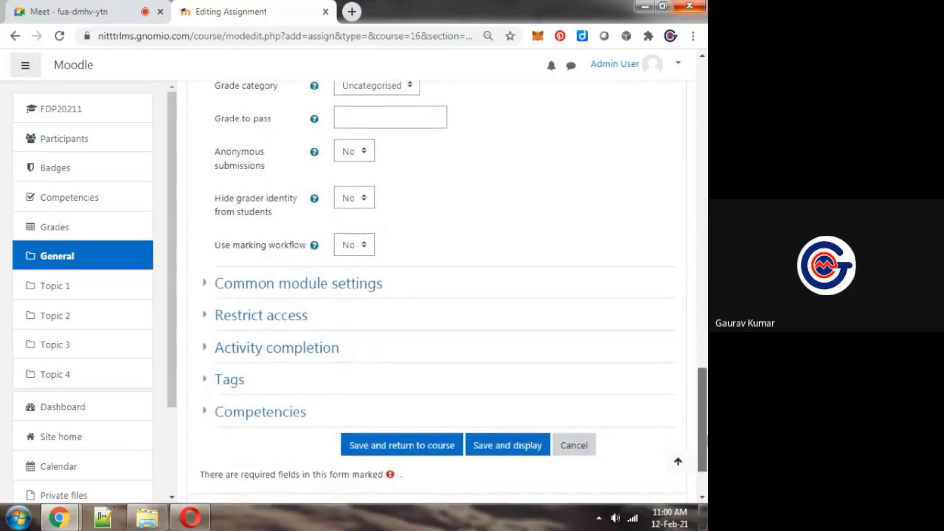
click(491, 452)
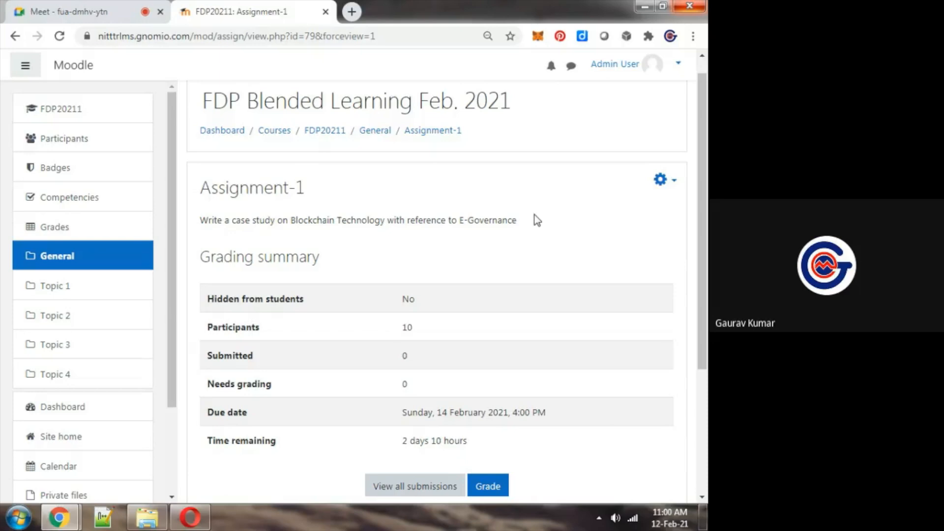
key(ctrl+1)
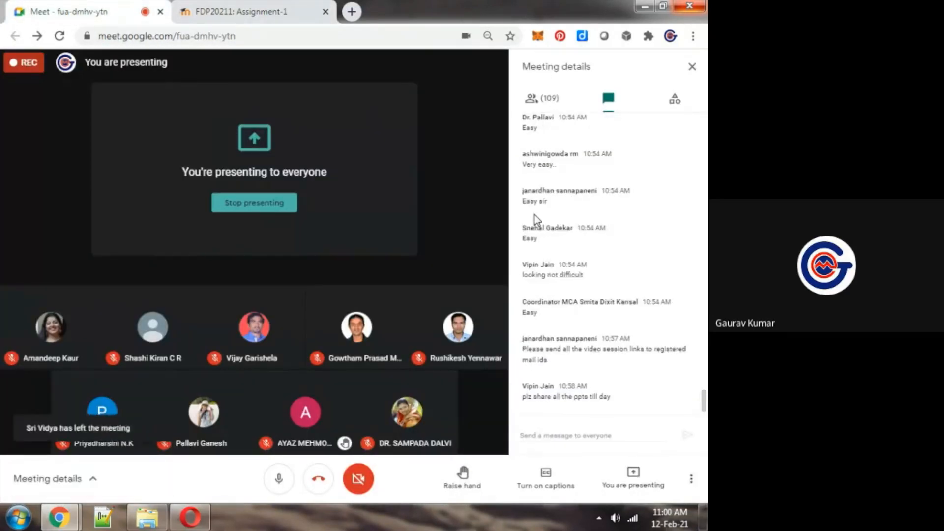
key(ctrl+2)
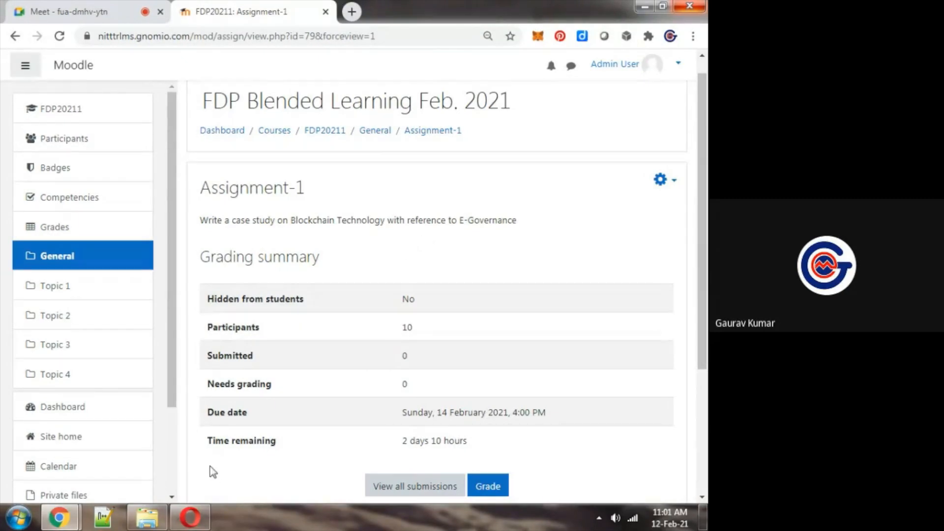
Switch to the student's Moodle session in Opera and open Assignment-1 from the FDP20211 course page
click(192, 524)
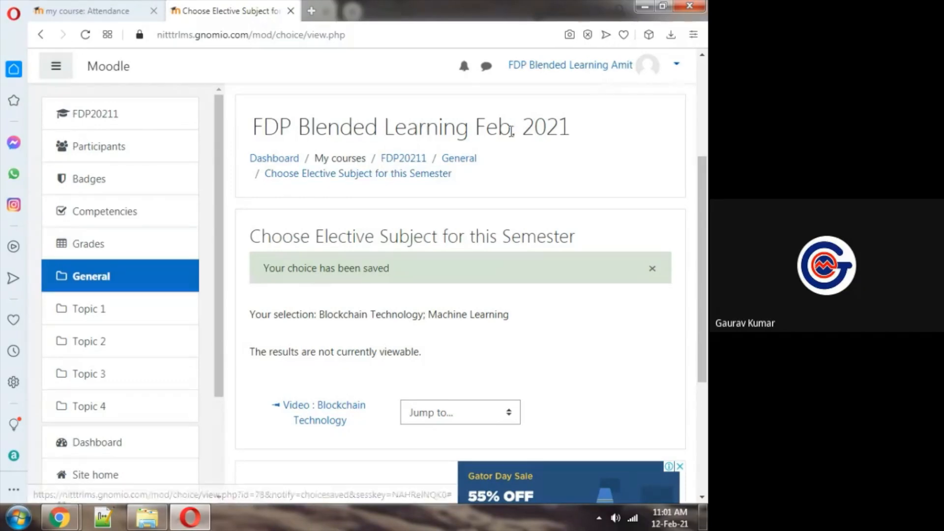
click(396, 162)
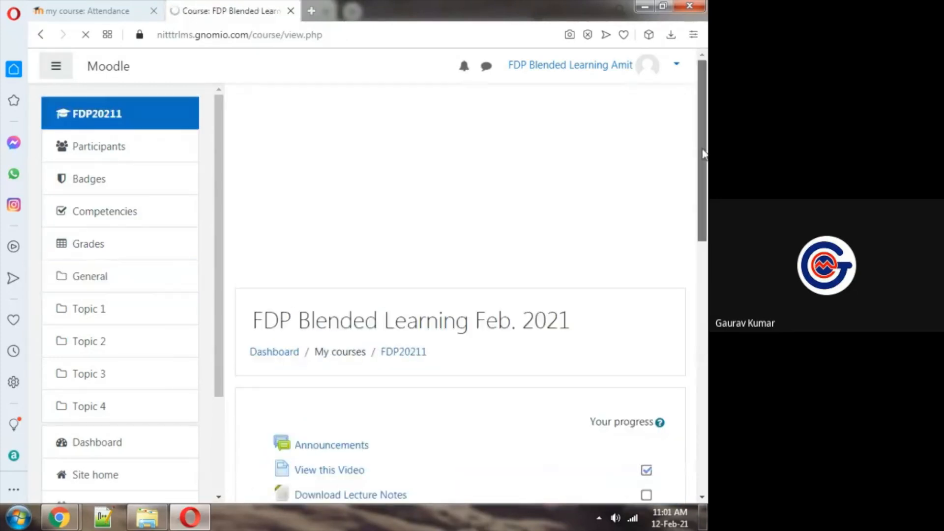
drag(706, 129, 706, 218)
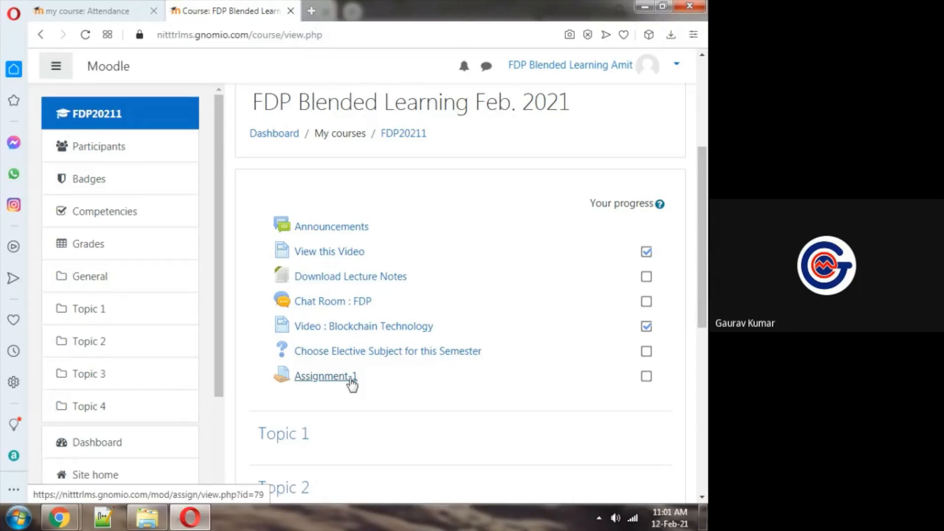
click(351, 379)
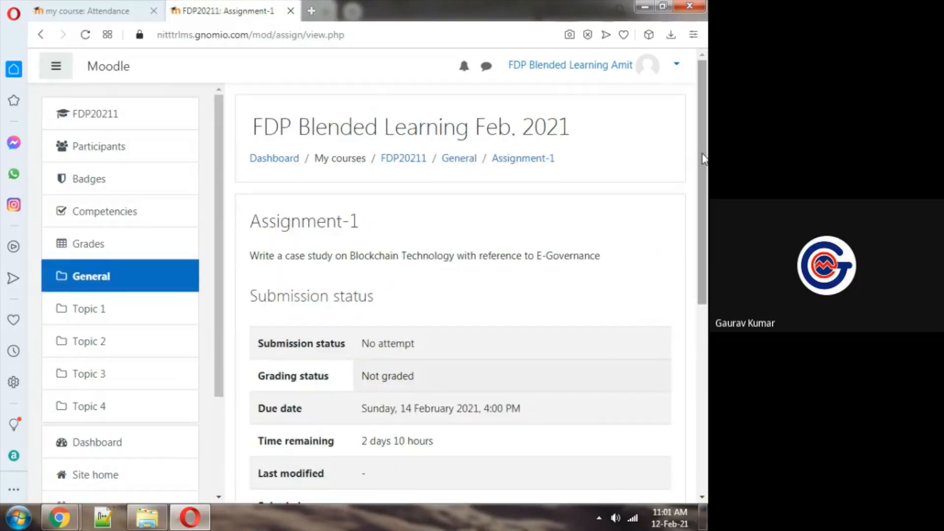
Review Assignment-1's case study instruction and submission status details as the student
scroll(705, 173, down, 1)
drag(704, 173, 705, 169)
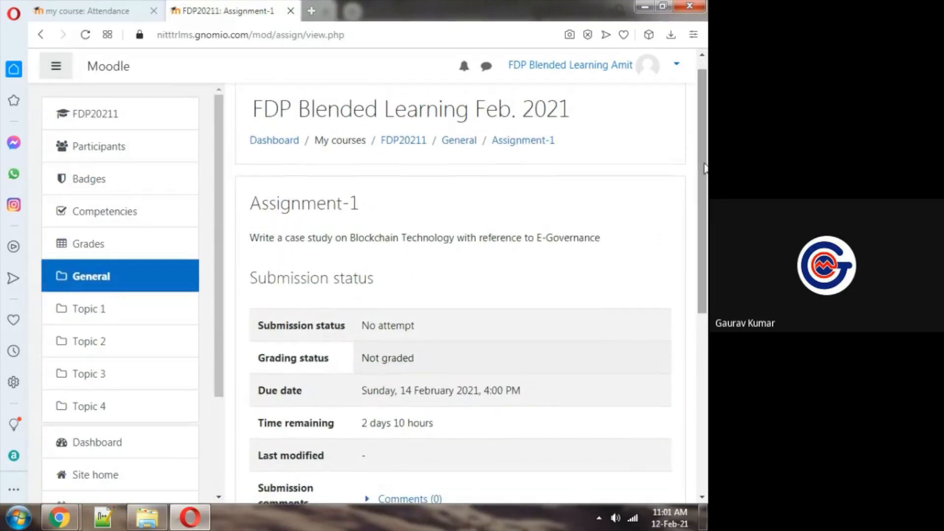
key(ctrl+minus)
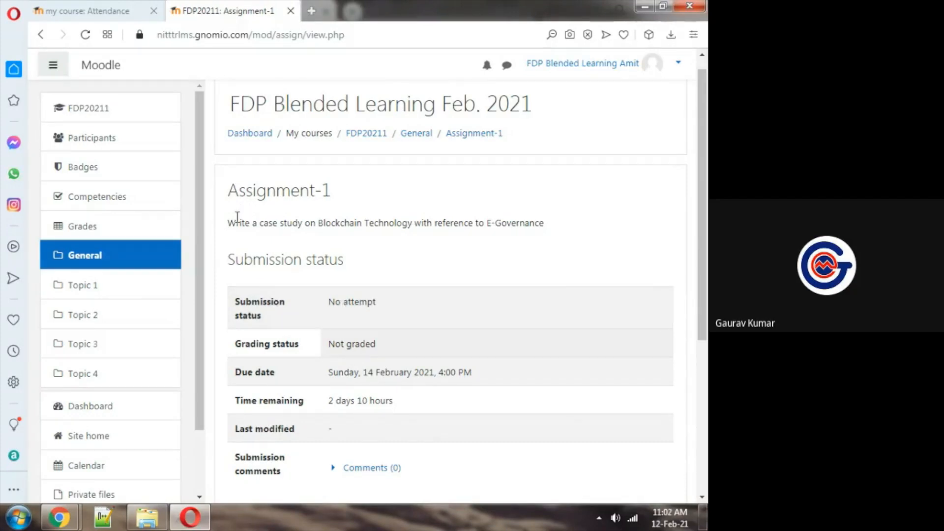
drag(227, 222, 567, 217)
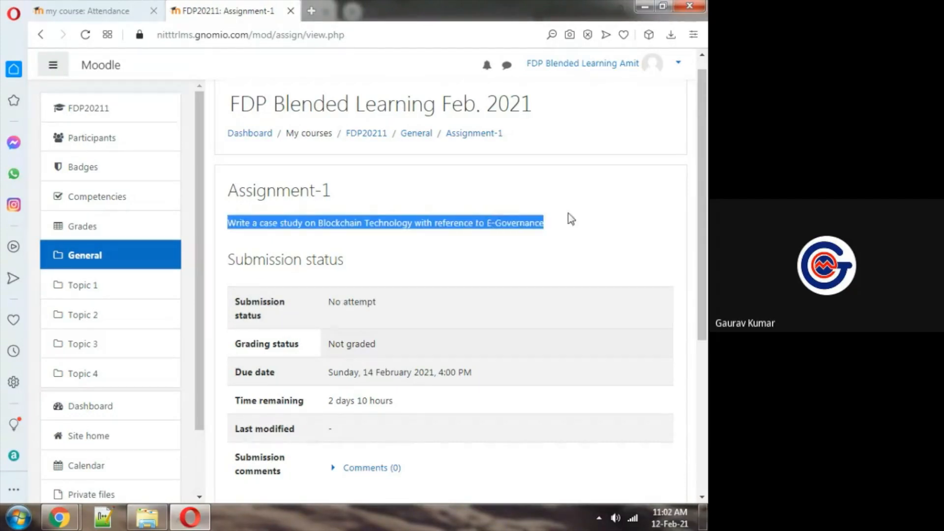
click(602, 175)
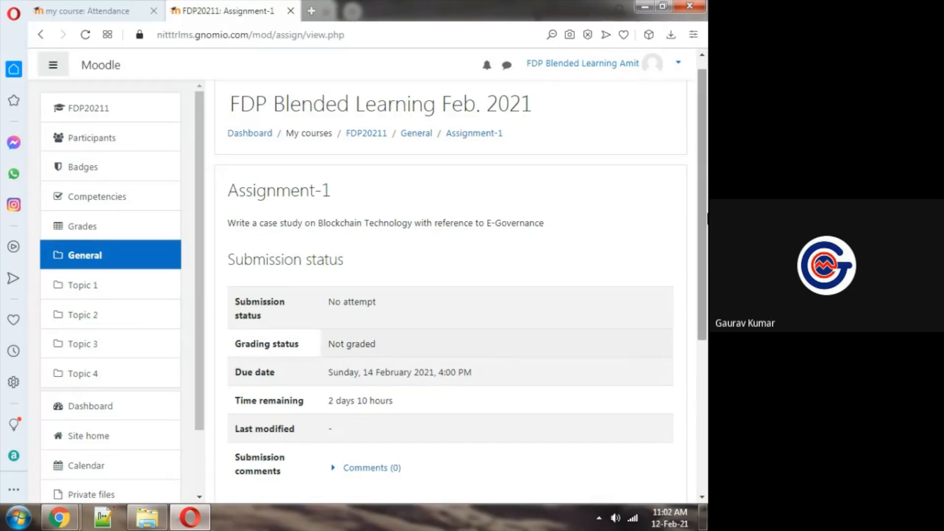
scroll(707, 250, down, 1)
scroll(707, 251, down, 1)
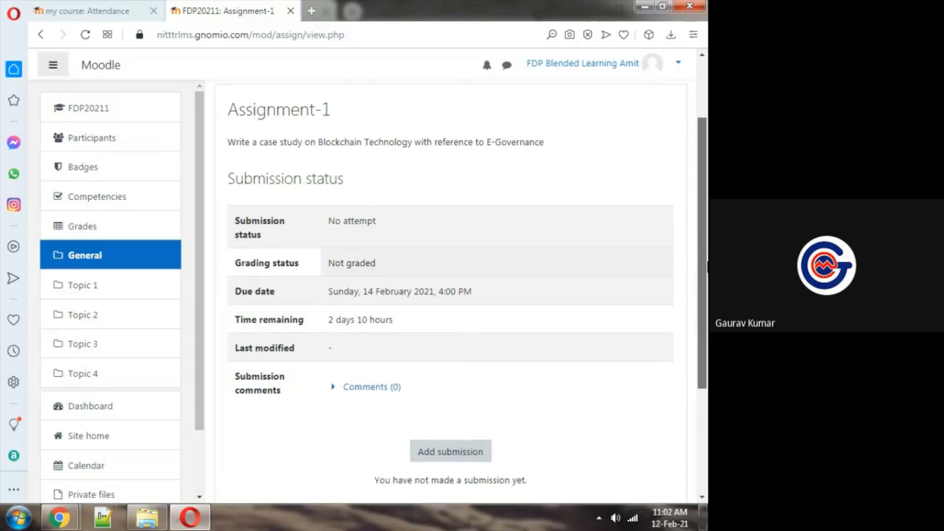
Expand the submission comments on Assignment-1 and cancel the comment box without entering a comment
click(597, 389)
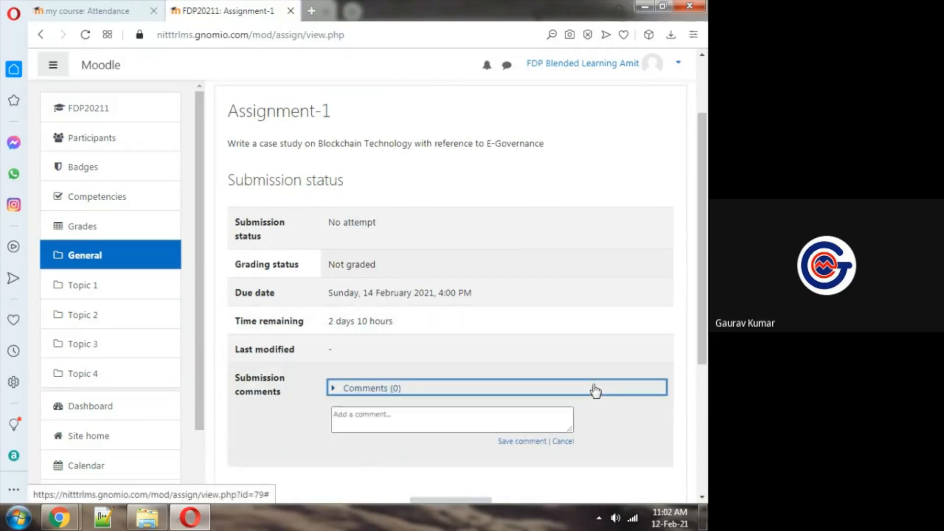
scroll(705, 275, down, 2)
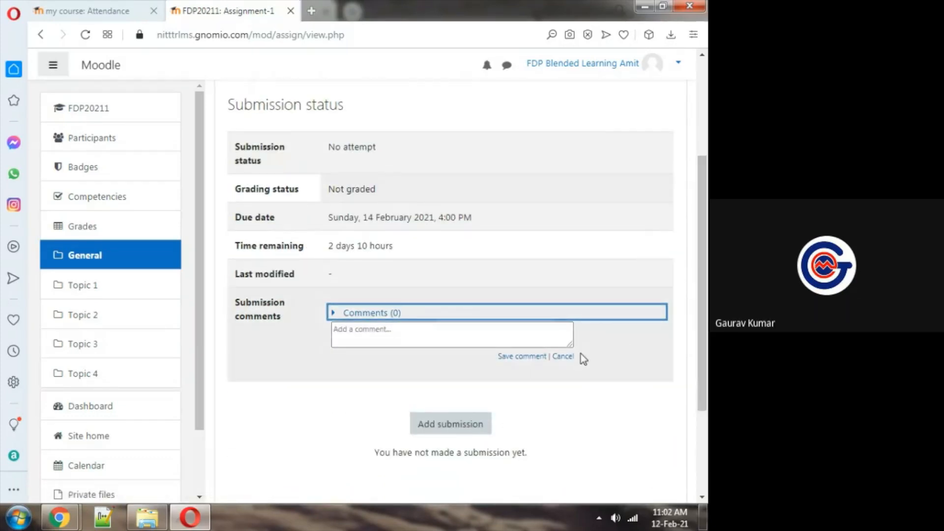
click(563, 355)
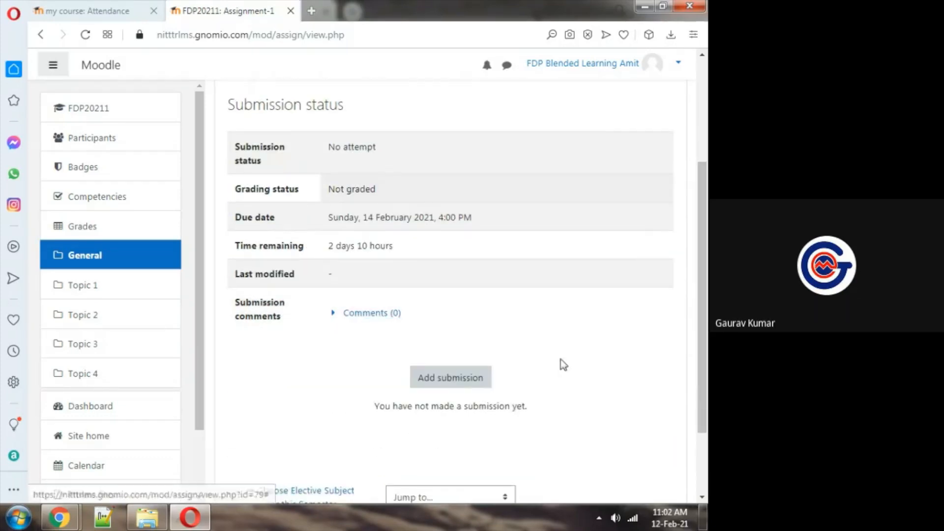
Start adding a submission for Assignment-1 and look over its online text and file submission areas
click(453, 384)
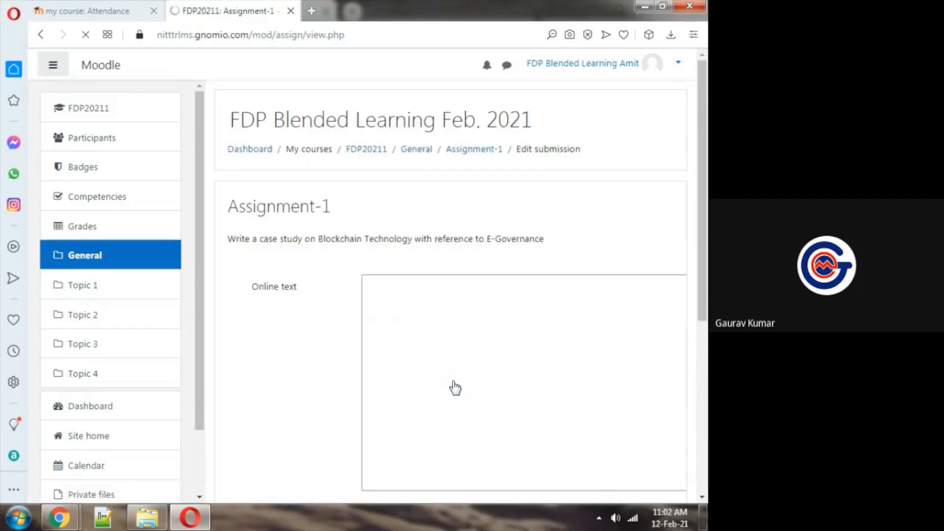
key(ctrl+minus)
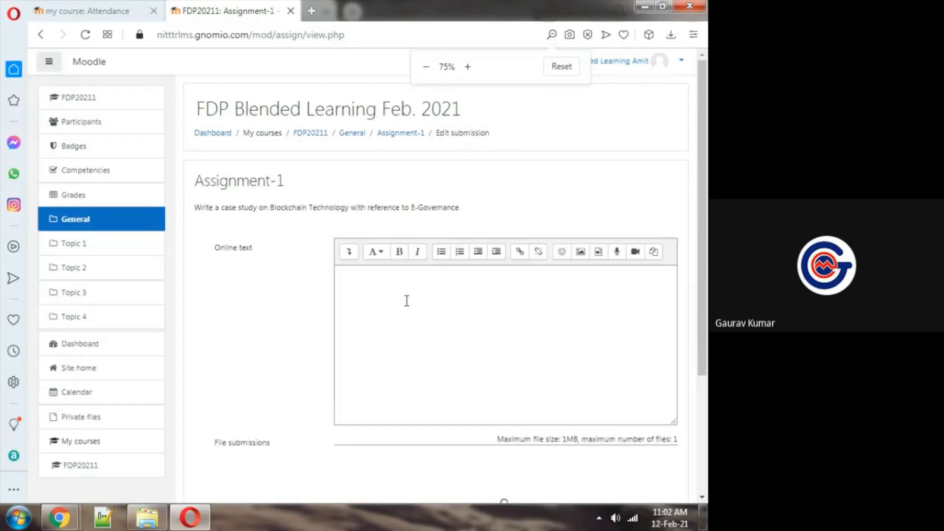
click(409, 302)
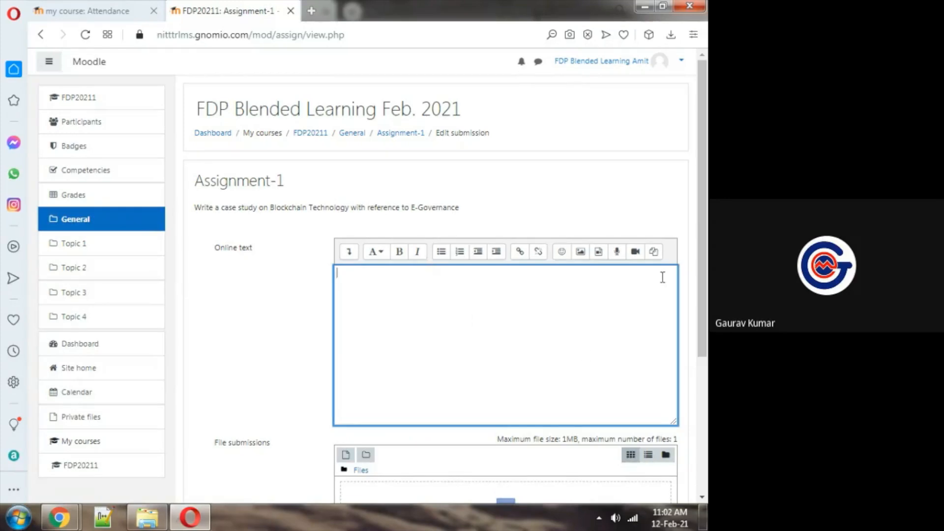
scroll(442, 383, down, 3)
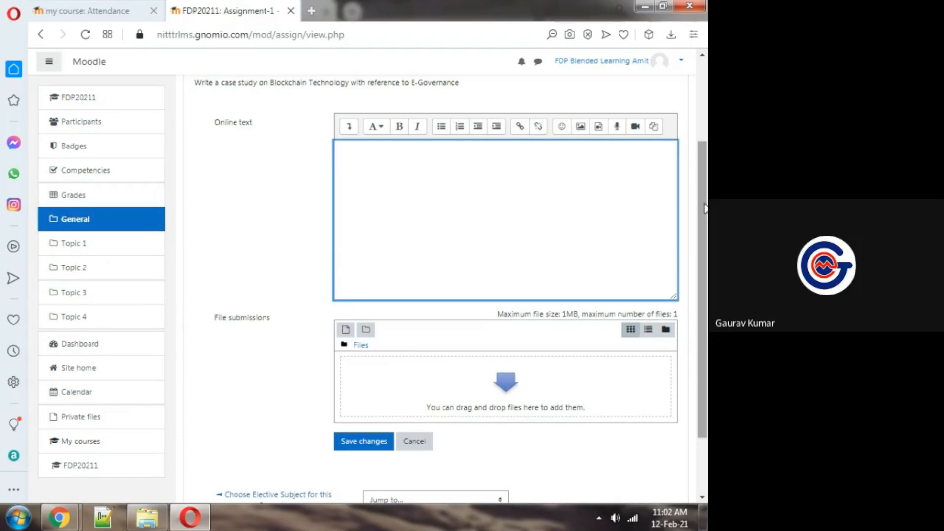
scroll(703, 163, up, 1)
scroll(703, 154, up, 1)
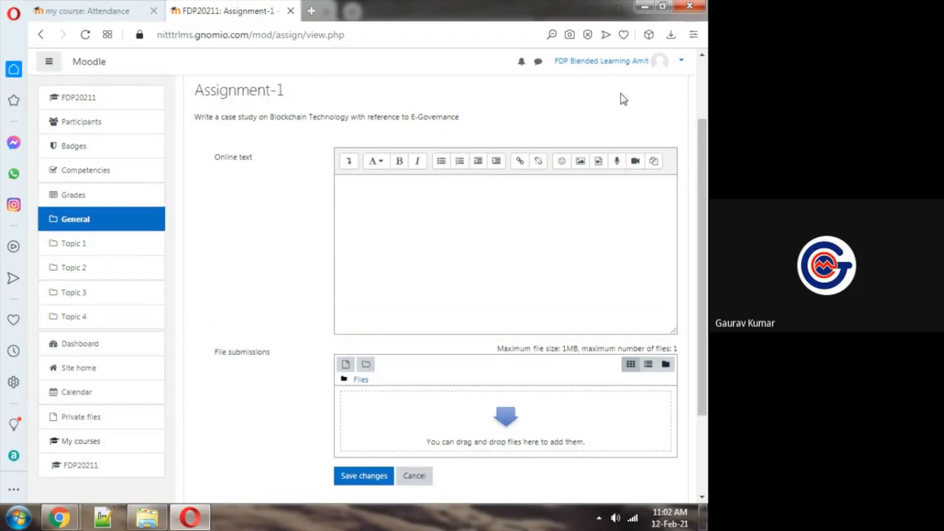
key(ctrl+plus)
scroll(703, 197, down, 1)
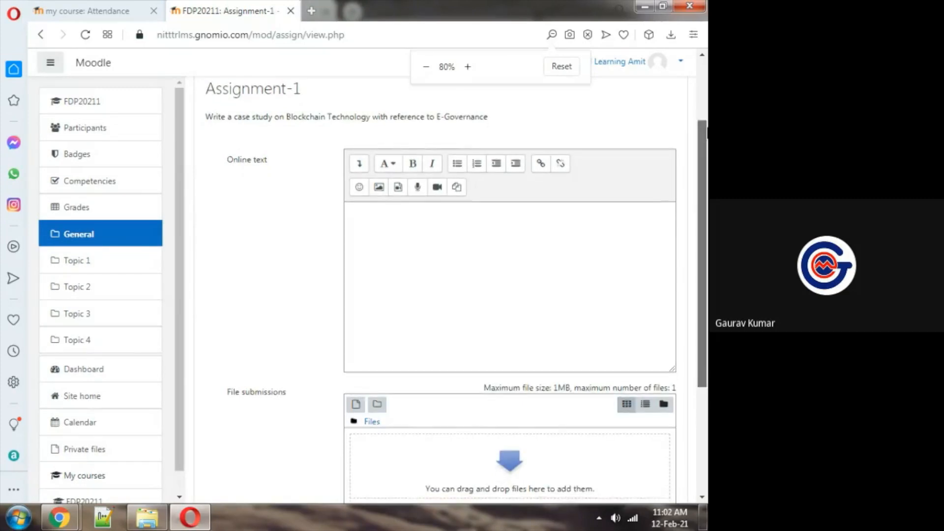
Enter "E-Governance and Blockchain Integration can be done for security and privacy" as the submission's online text
click(407, 269)
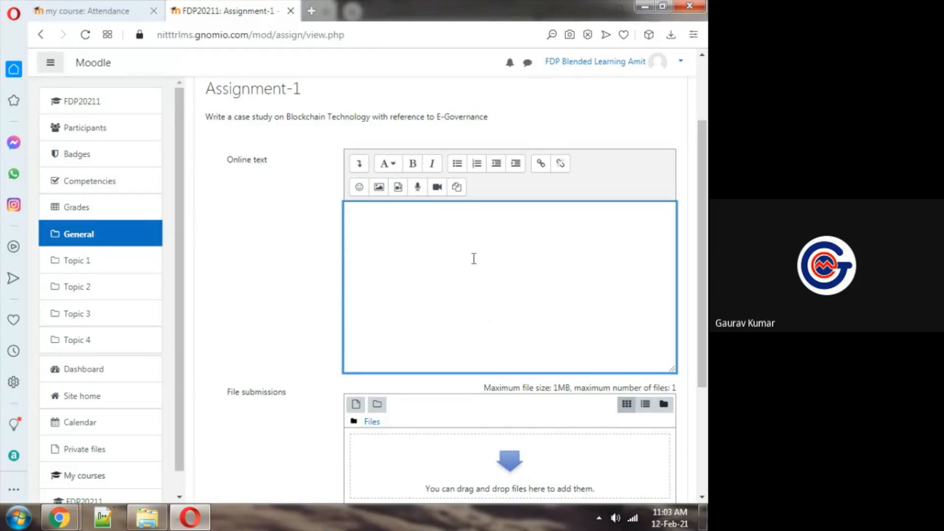
text(E-Governance and Blockchain Integration can be done for security and privacy)
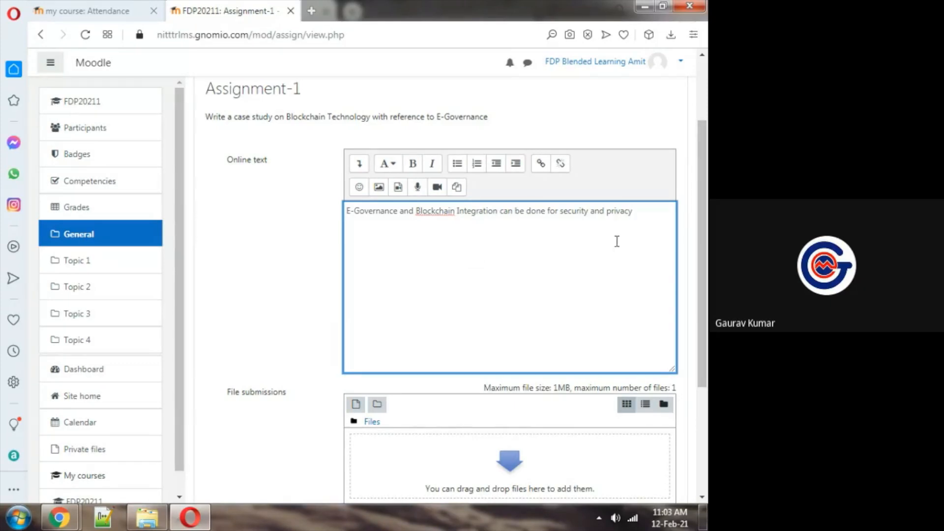
Upload Machine learning.docx from the Desktop to the submission's file area
scroll(707, 268, down, 2)
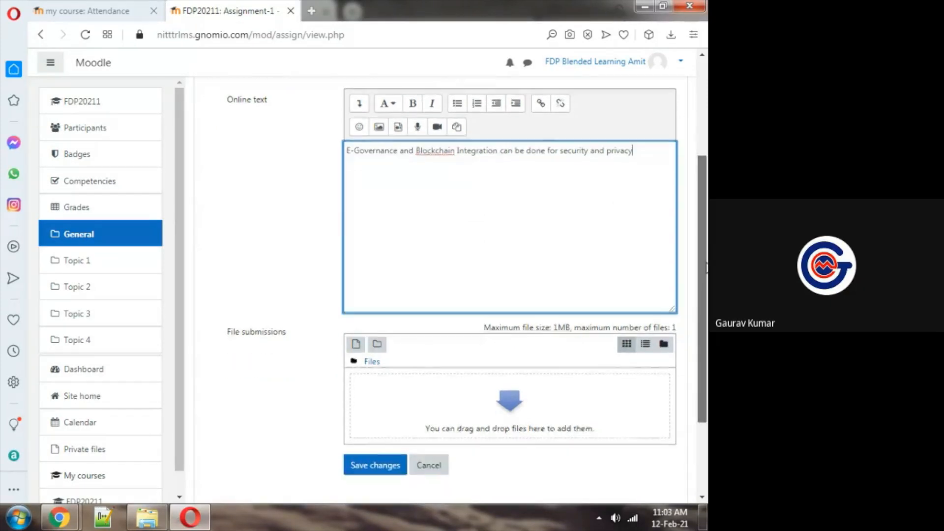
click(505, 404)
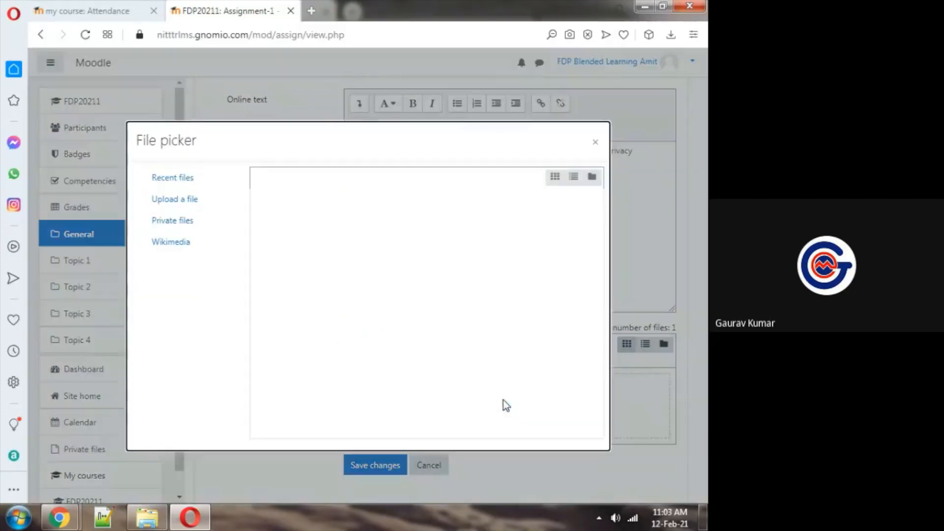
click(173, 204)
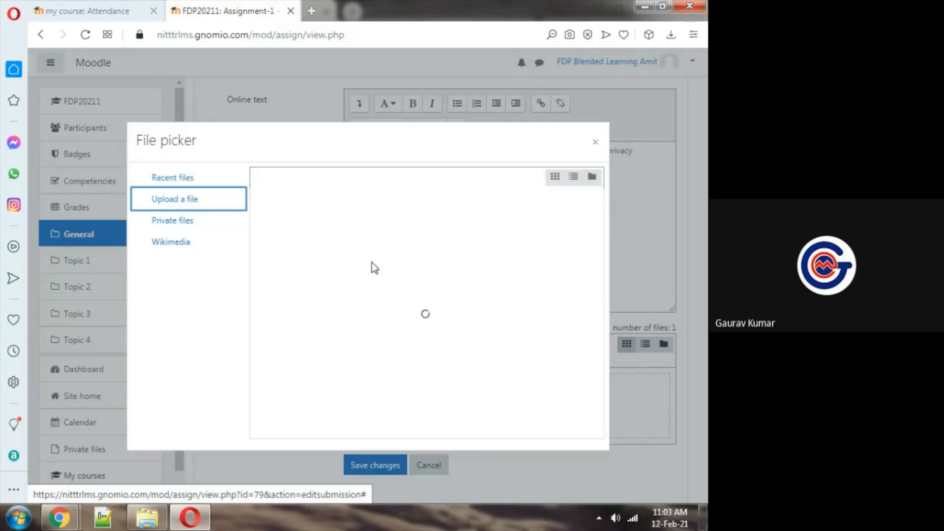
click(441, 324)
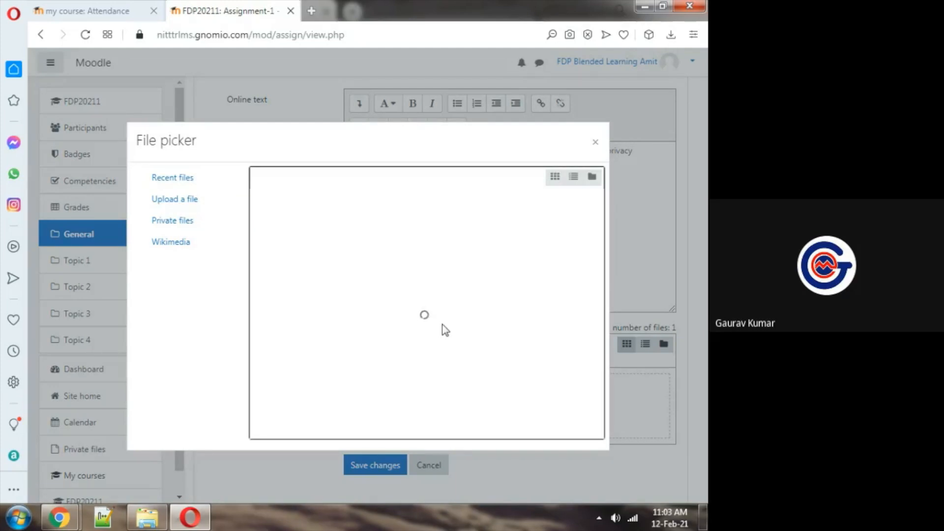
click(300, 233)
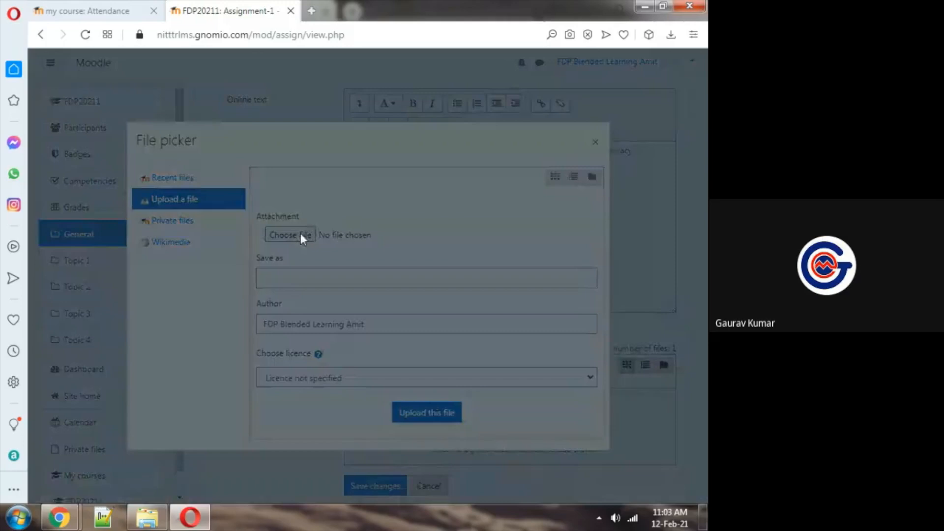
click(53, 95)
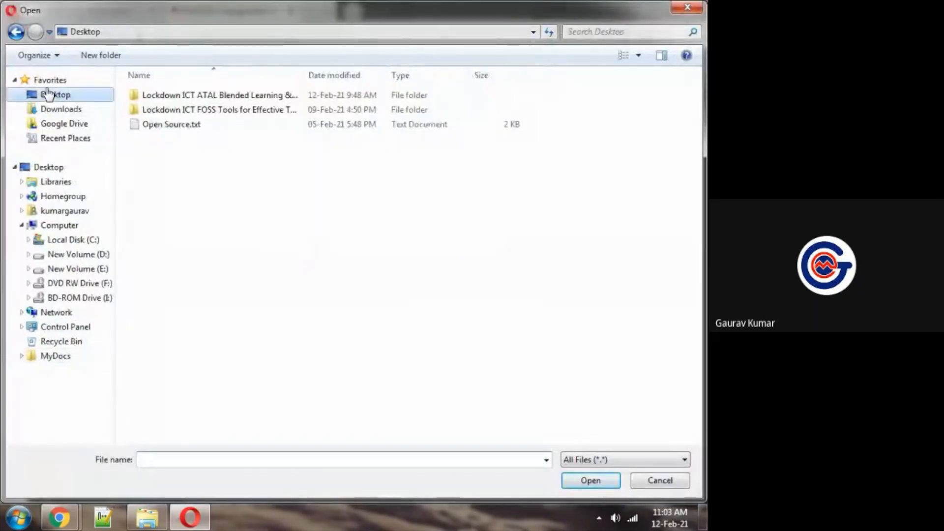
double_click(567, 164)
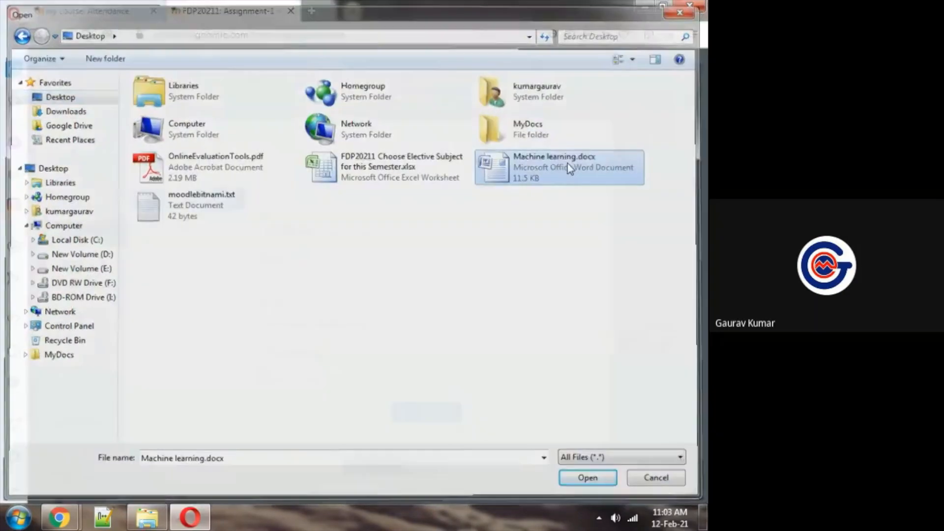
click(424, 412)
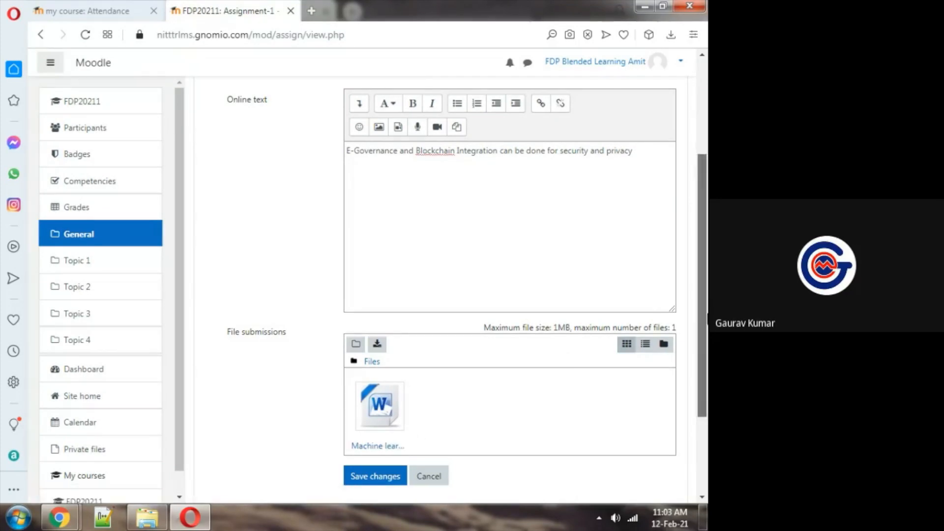
Save the Assignment-1 submission with its online text and attached Word file
scroll(702, 344, down, 2)
scroll(697, 414, down, 3)
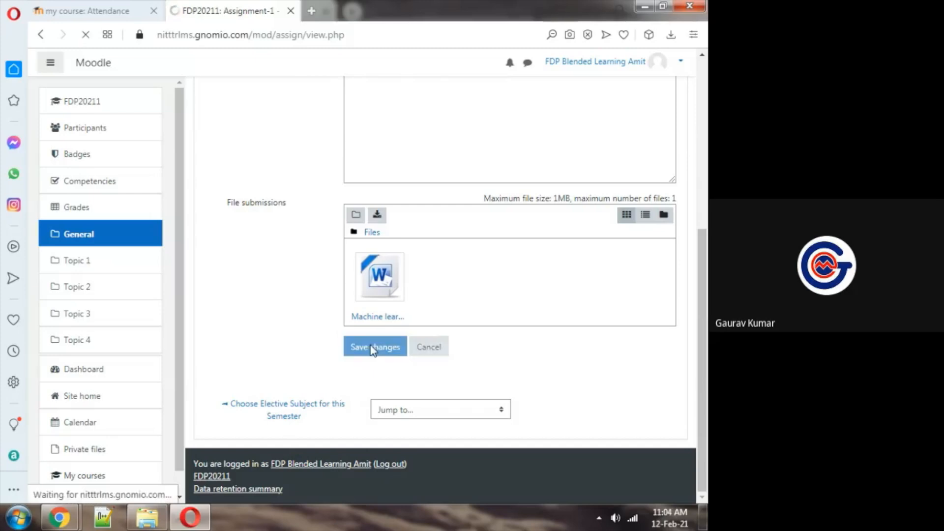
drag(702, 263, 704, 272)
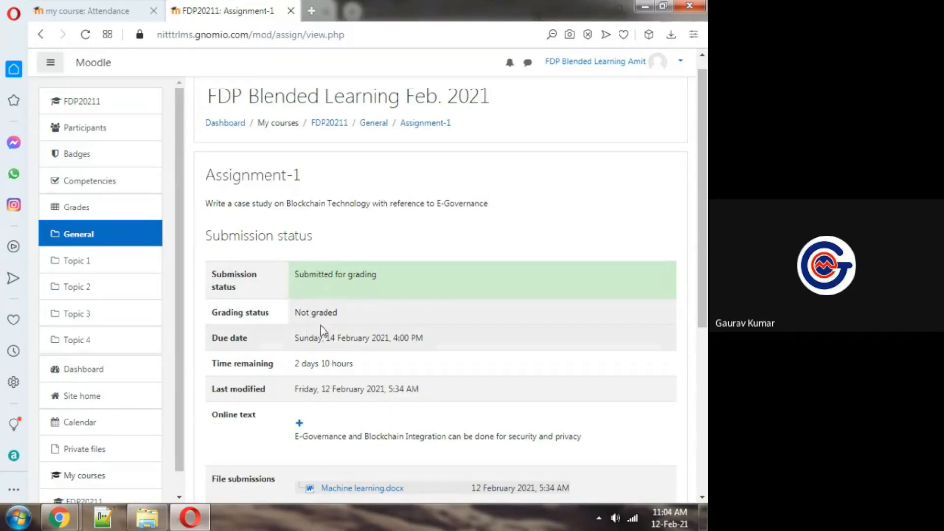
Review the saved submission's status, online text and attached file on the Assignment-1 page
scroll(392, 441, down, 2)
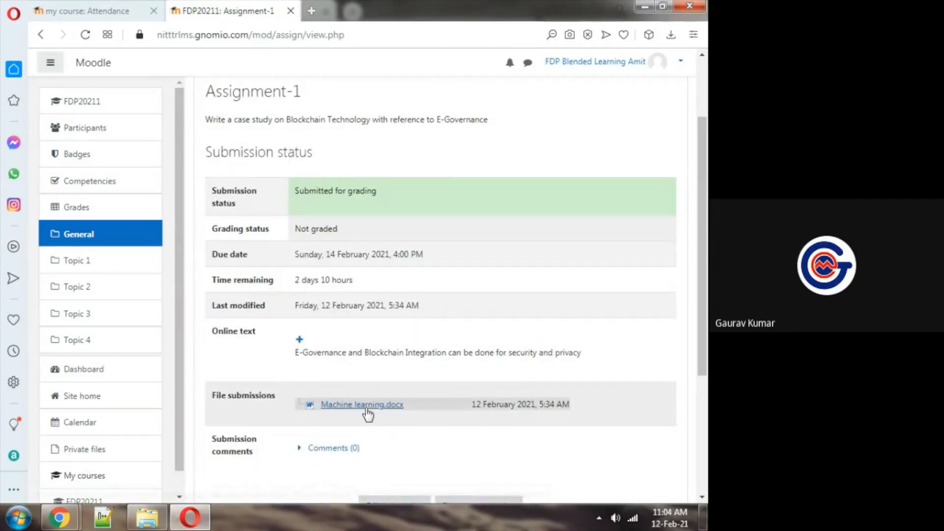
triple_click(333, 353)
click(357, 377)
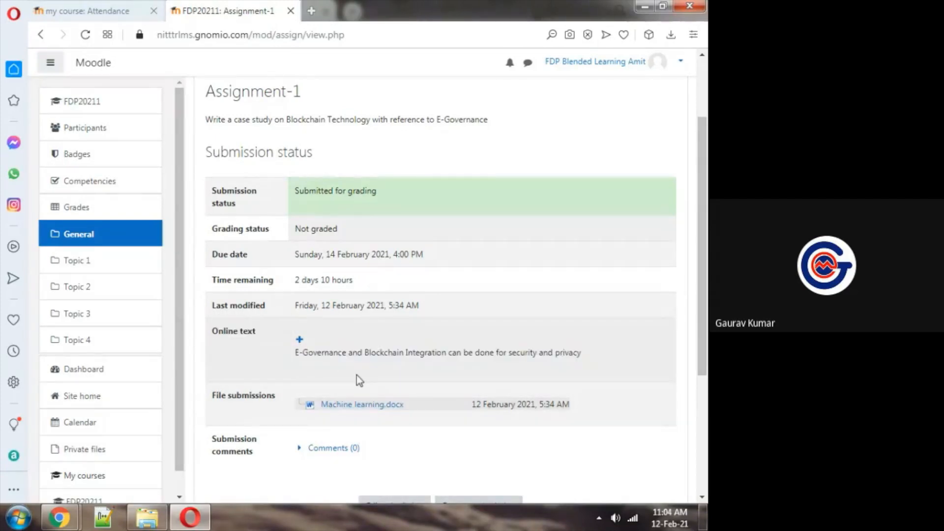
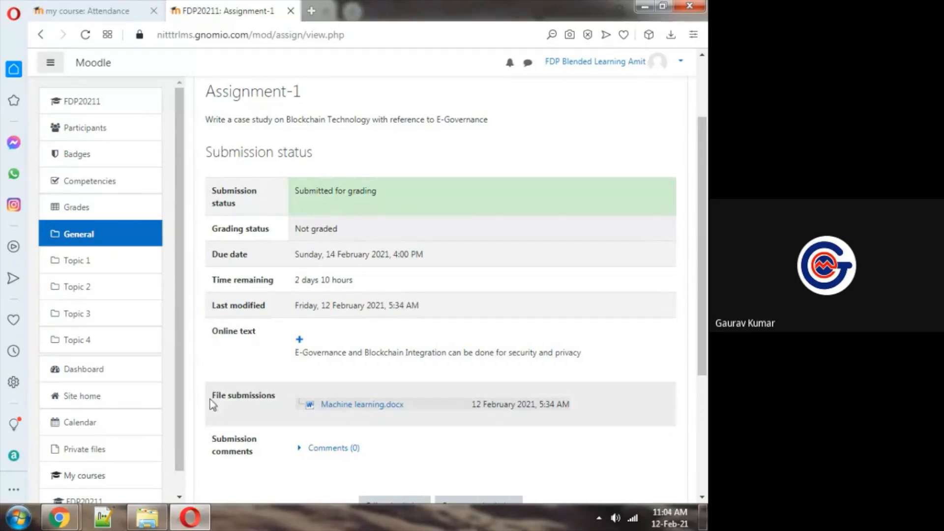
Switch to the admin session in Chrome and reload the Assignment-1 page to refresh its grading summary
mouse_move(73, 513)
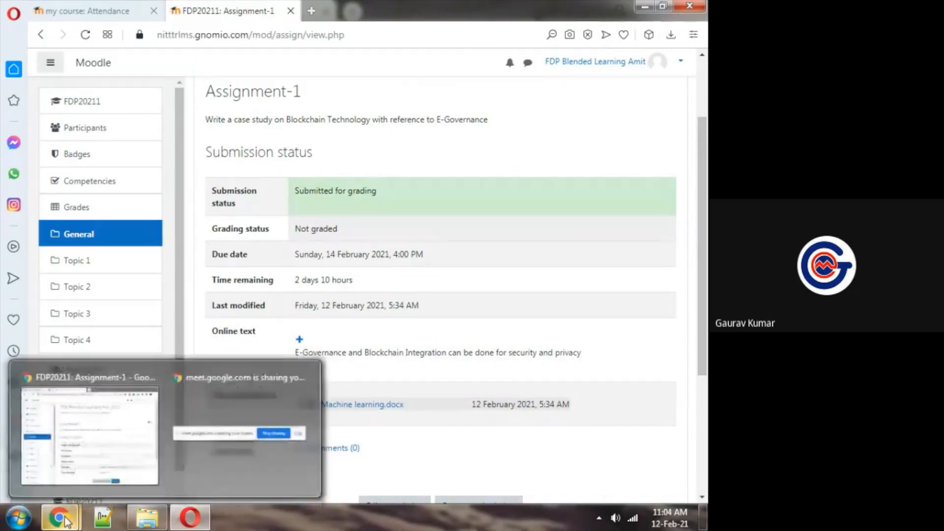
click(138, 419)
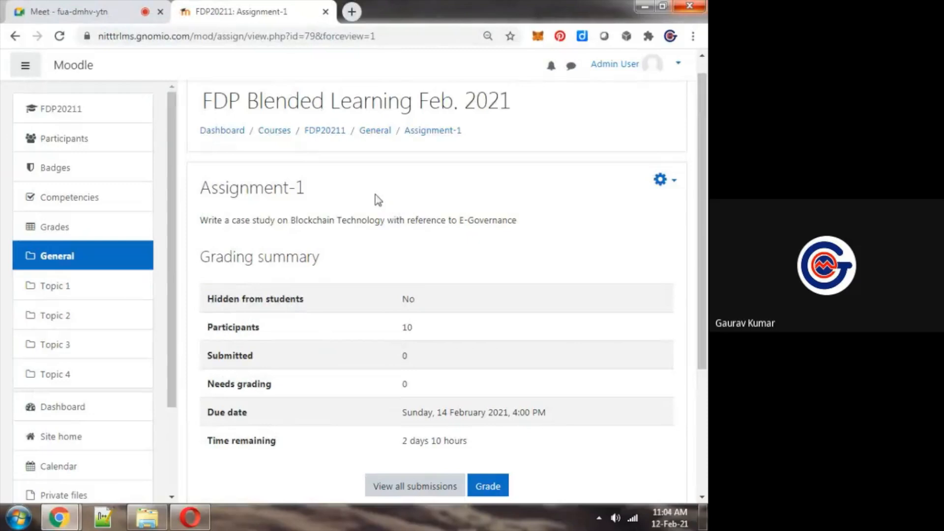
click(615, 66)
click(615, 66)
click(492, 179)
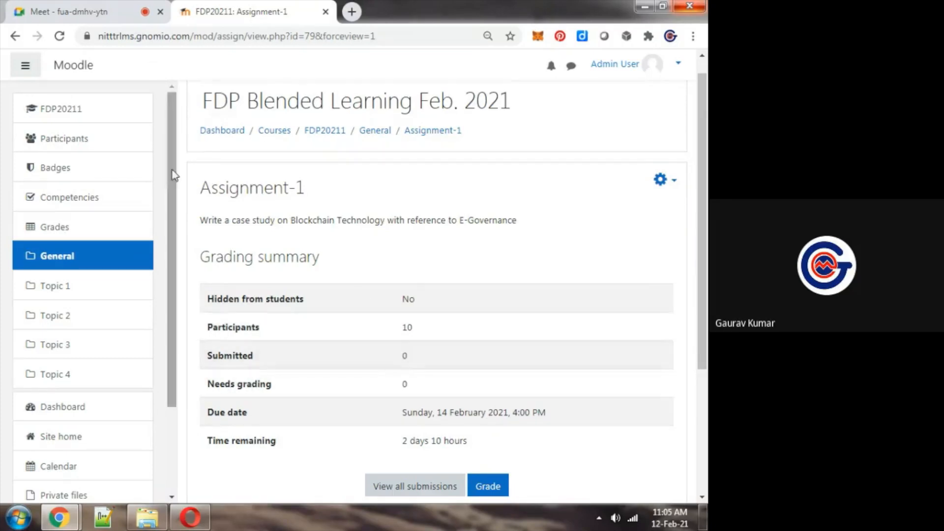
click(59, 37)
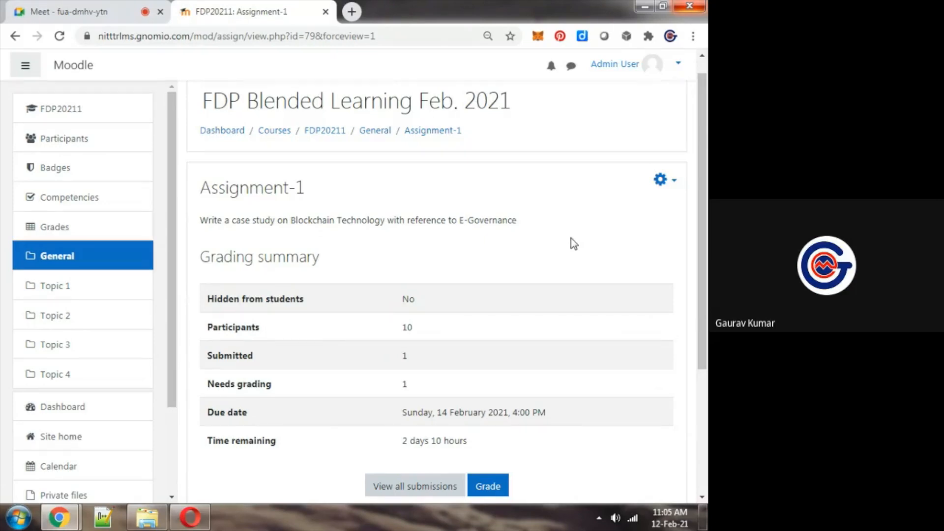
Open the list of all Assignment-1 submissions and examine each participant's submission status
scroll(574, 243, down, 2)
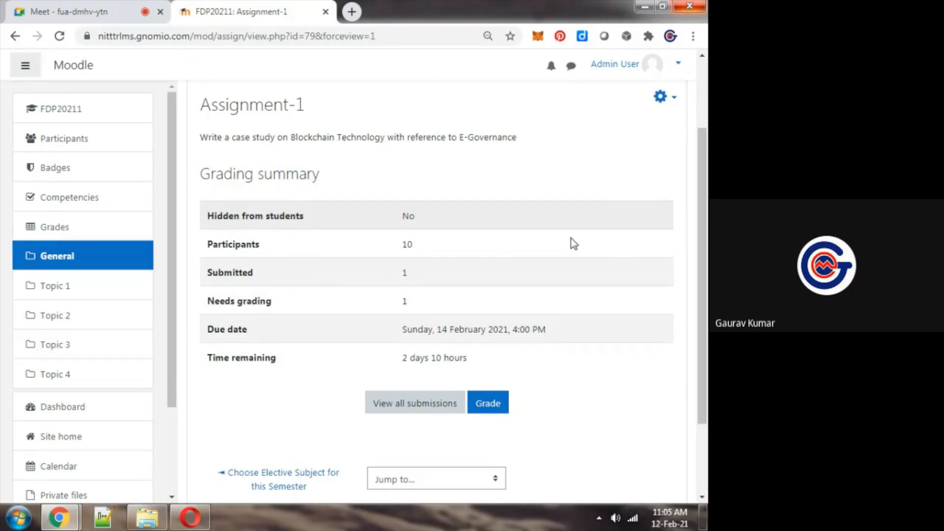
click(417, 405)
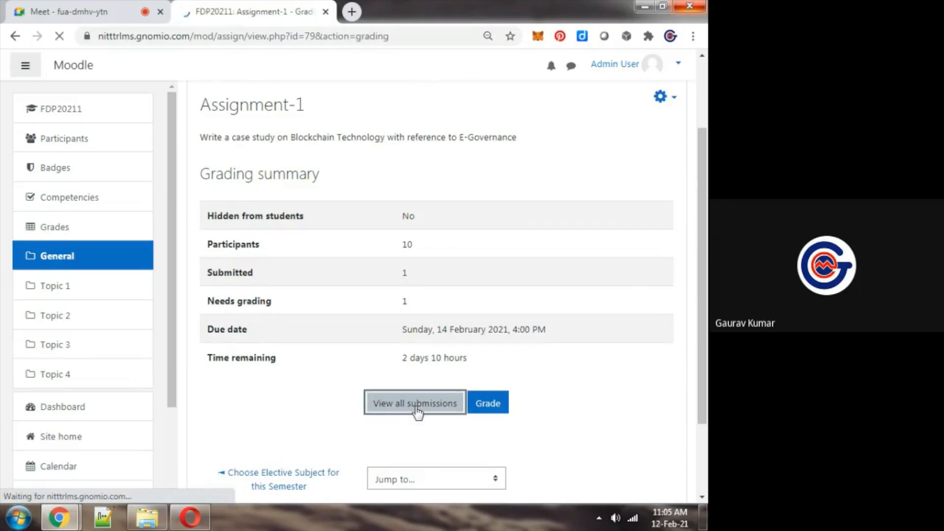
drag(702, 156, 702, 191)
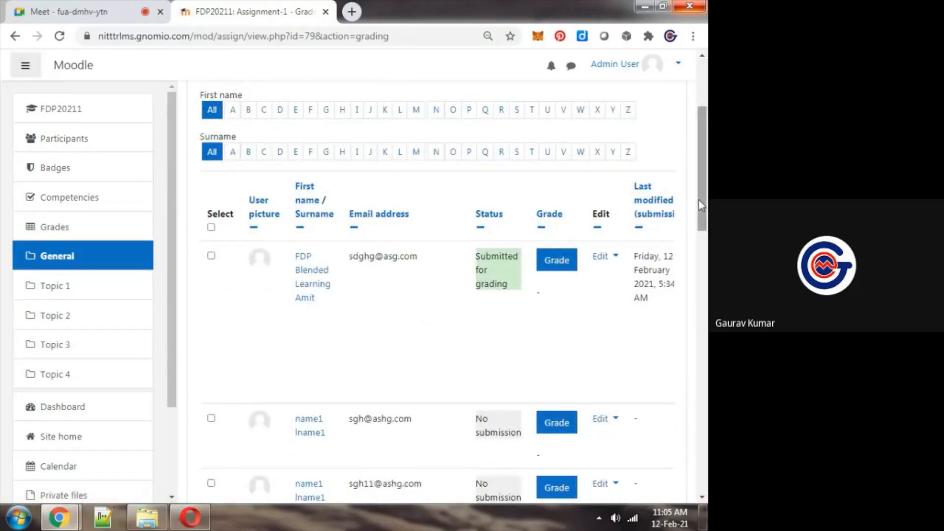
drag(702, 198, 702, 212)
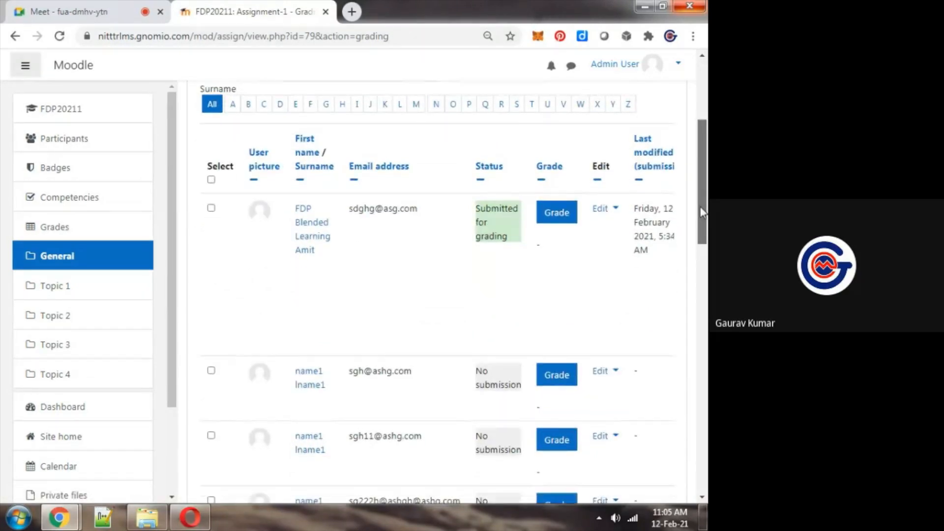
scroll(530, 240, down, 3)
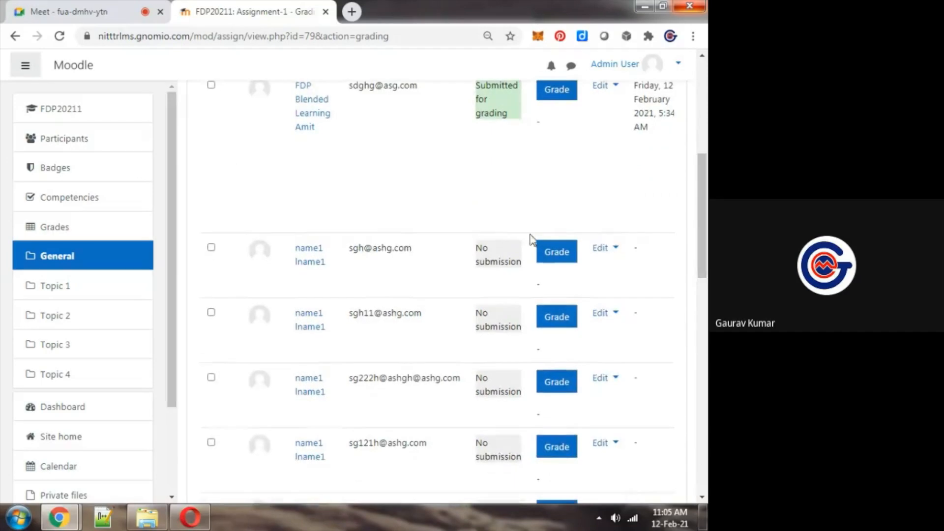
scroll(705, 191, up, 3)
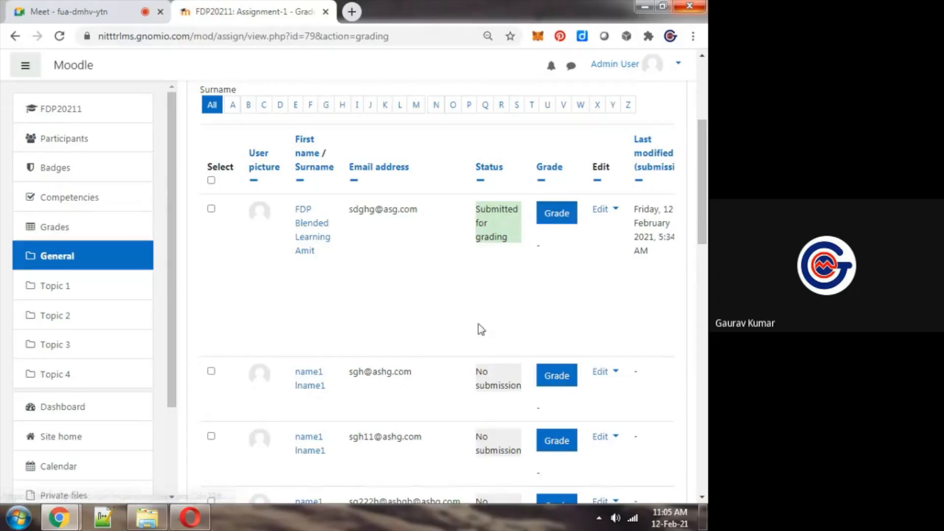
Examine the online text and file submission columns for the student who submitted Assignment-1
key(ctrl+minus)
key(ctrl+minus)
key(ctrl+minus)
key(ctrl+minus)
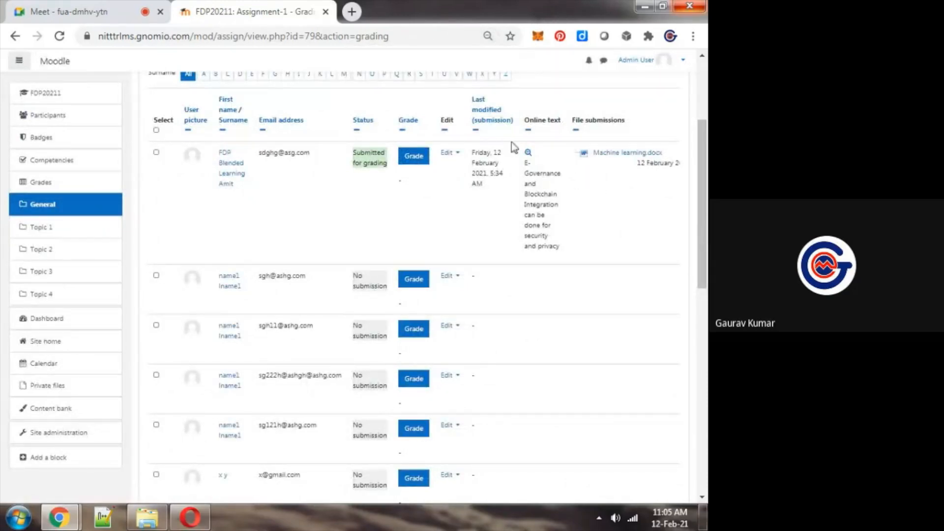
drag(524, 158, 568, 265)
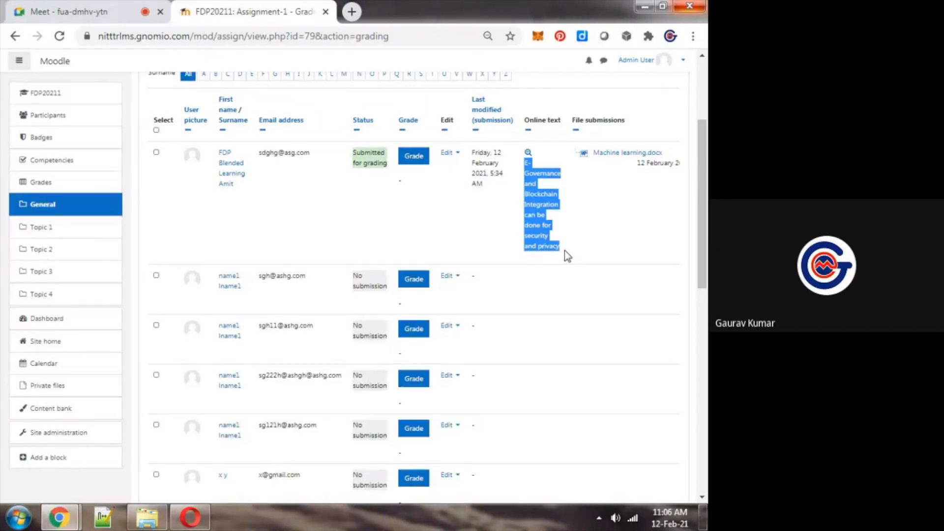
click(577, 210)
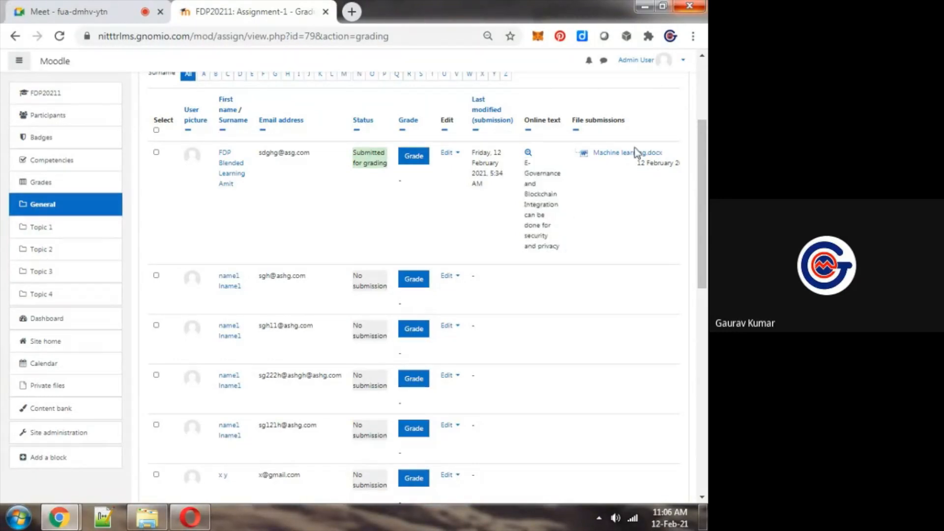
key(ctrl+plus)
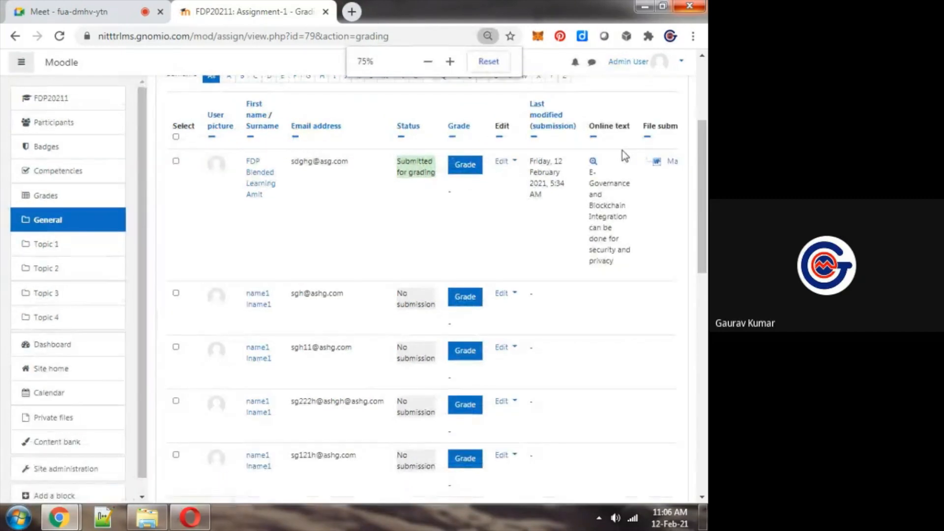
key(ctrl+minus)
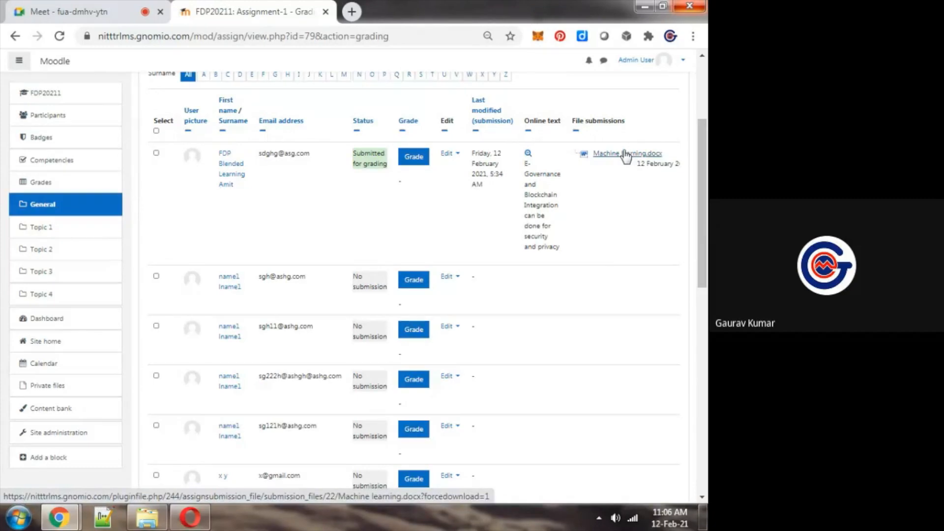
key(ctrl+plus)
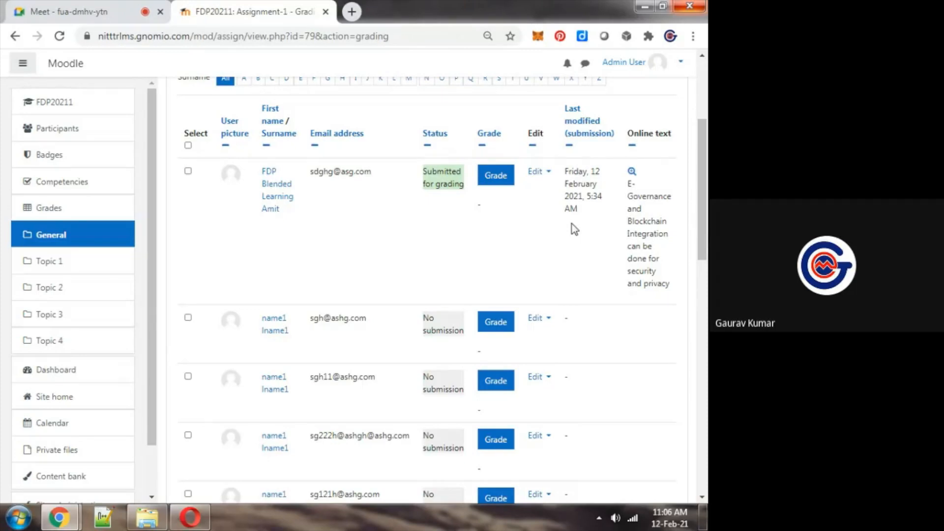
scroll(572, 223, up, 2)
key(ctrl+plus)
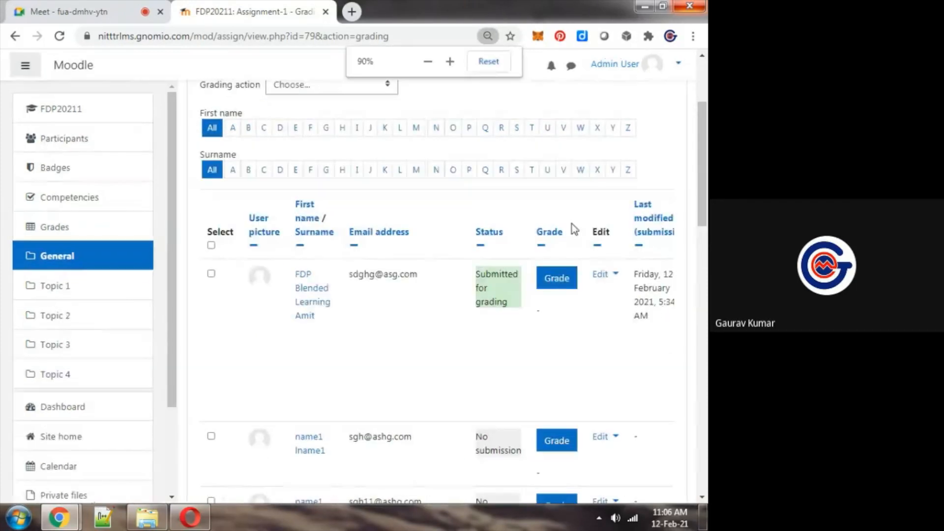
Open the submitted student's work for grading and enter a grade of 15 out of 20
click(554, 280)
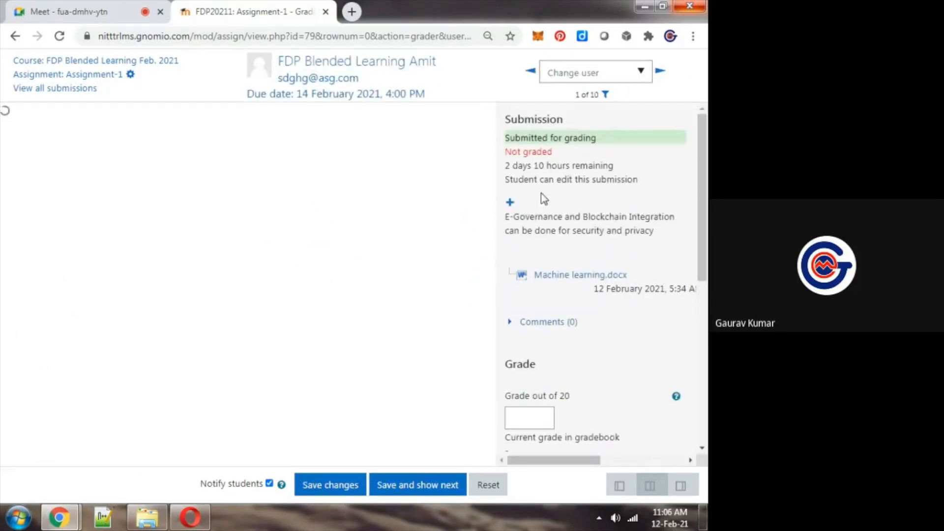
scroll(705, 207, down, 1)
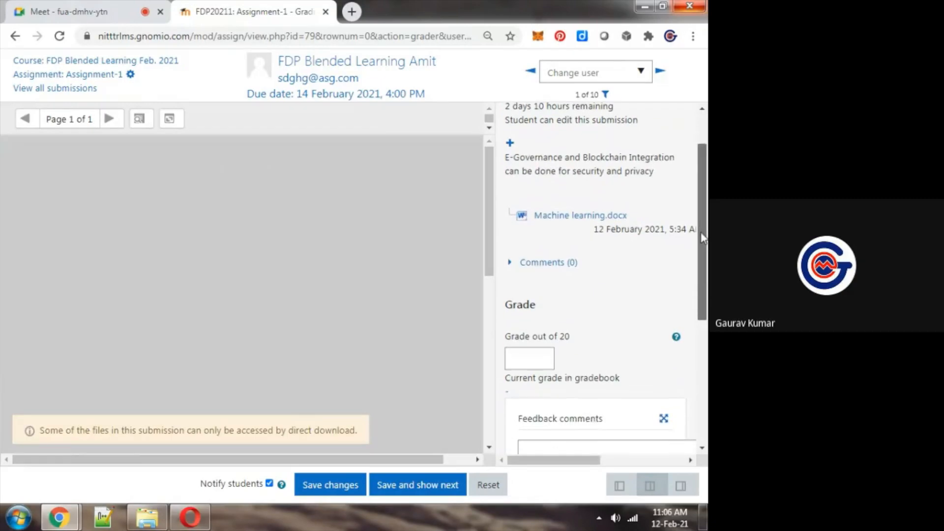
drag(705, 242, 705, 275)
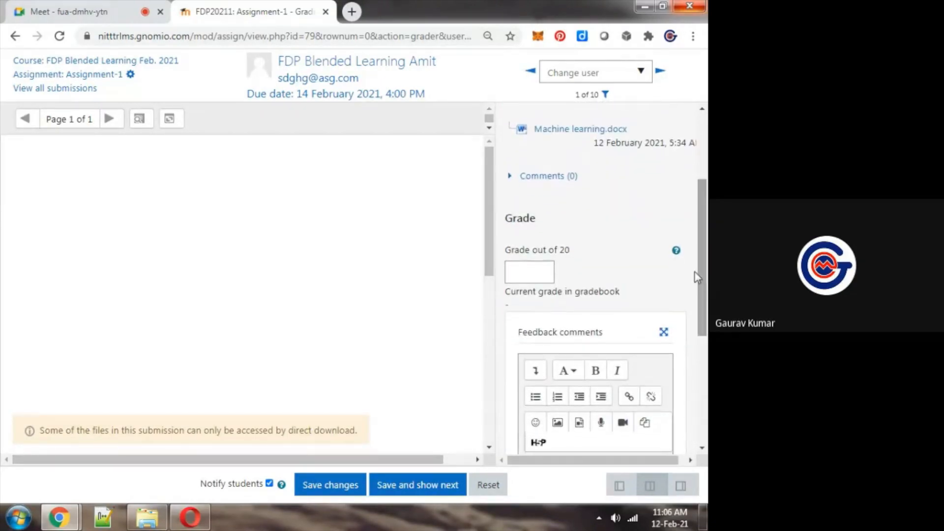
click(538, 271)
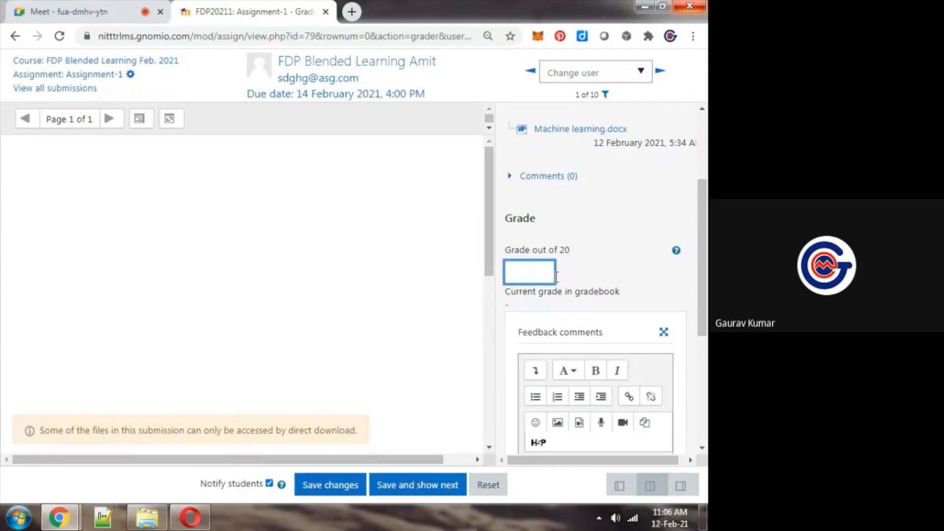
mouse_move(489, 251)
mouse_down()
mouse_move(494, 359)
mouse_move(497, 236)
mouse_up()
text(15)
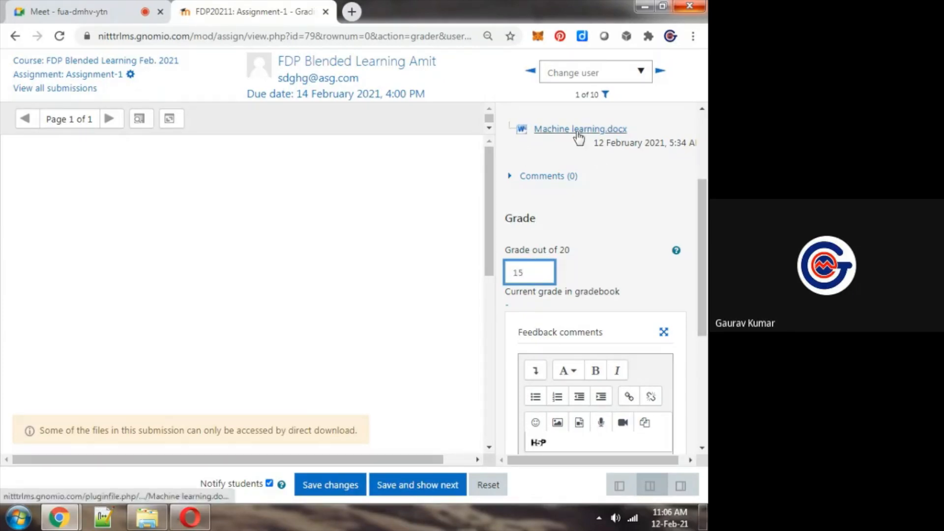
Enter the feedback comment "Your assignment is OK but should be improved next time" for the student
scroll(640, 295, down, 3)
click(650, 305)
text(Your assig)
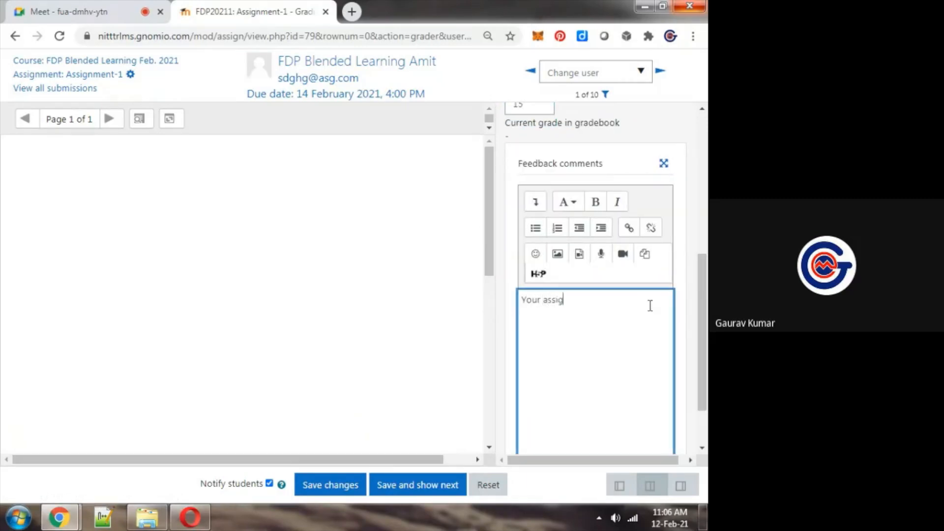
text(nment is OK but should be improved next time)
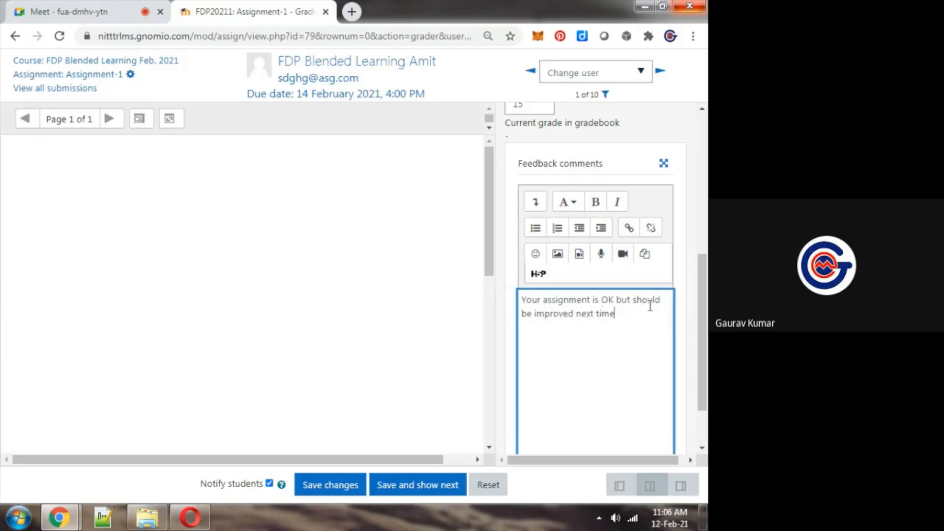
Make the whole feedback comment bold and save the grade and feedback
key(ctrl+a)
key(ctrl+b)
click(653, 312)
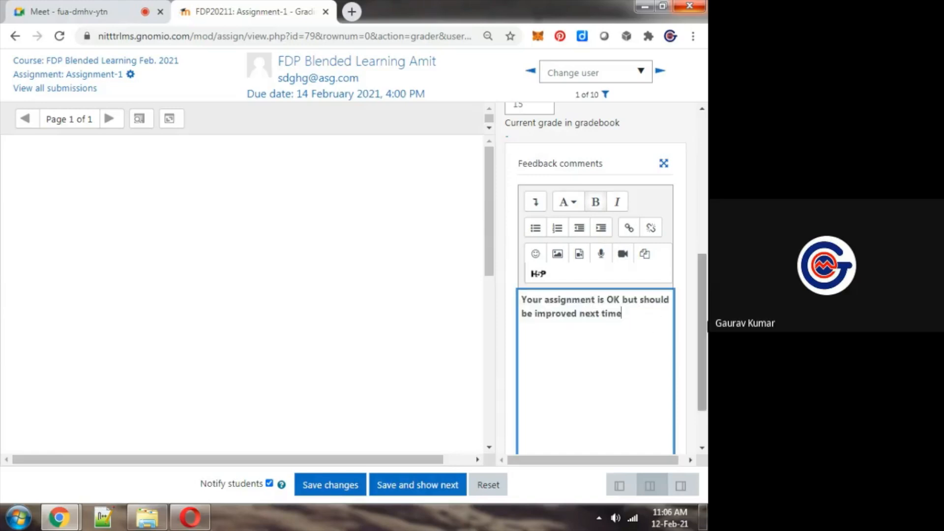
scroll(541, 246, up, 3)
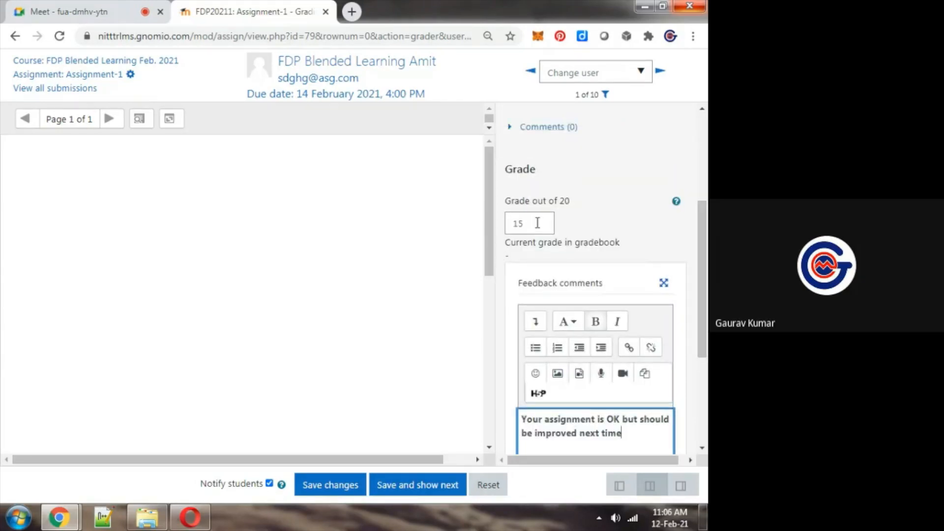
click(349, 492)
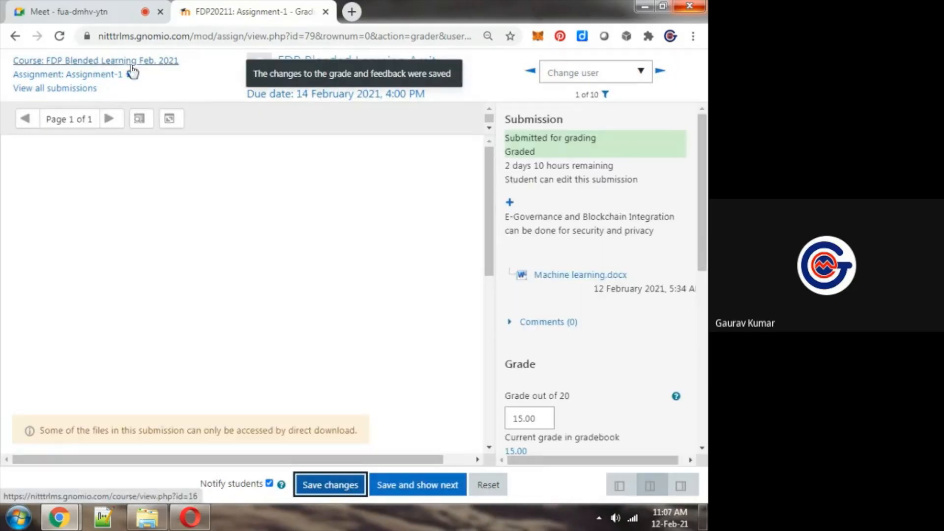
Return to the FDP Blended Learning Feb. 2021 course and reopen Assignment-1 to check its grading summary
click(119, 62)
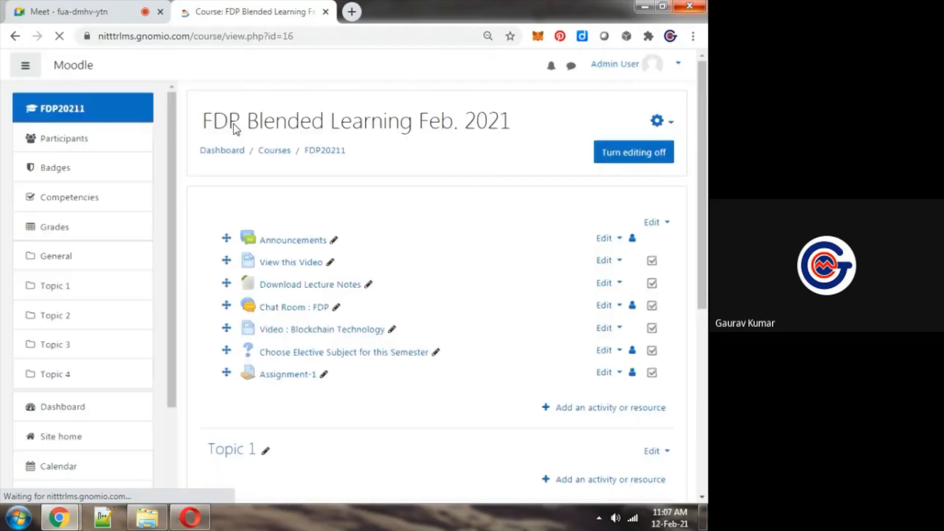
click(289, 376)
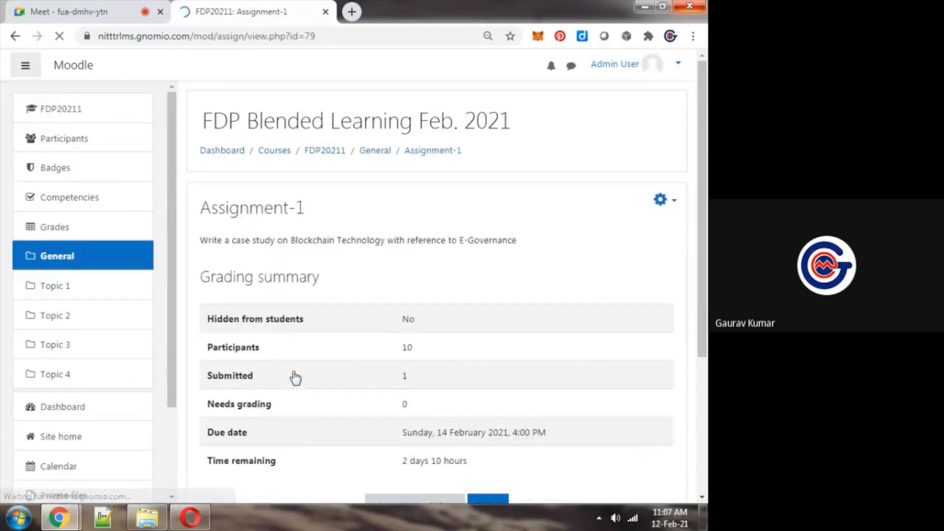
scroll(433, 283, down, 1)
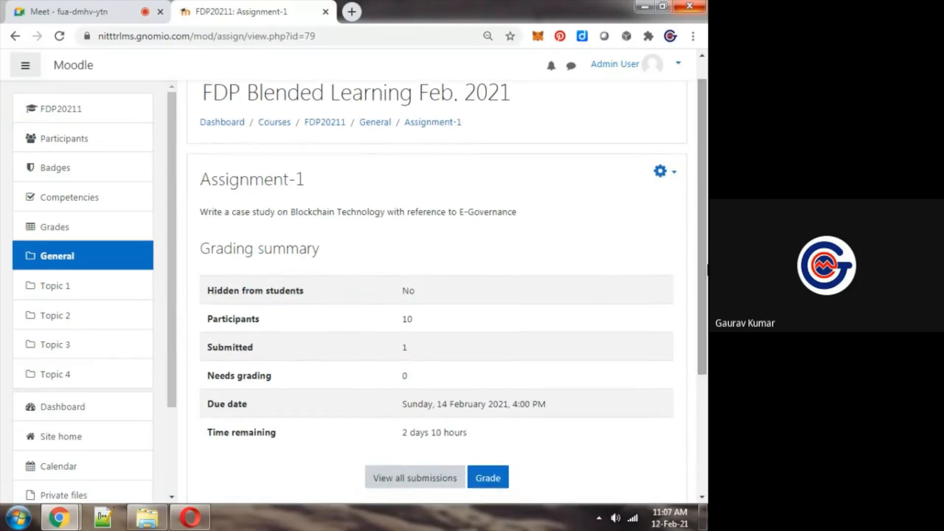
drag(699, 264, 698, 256)
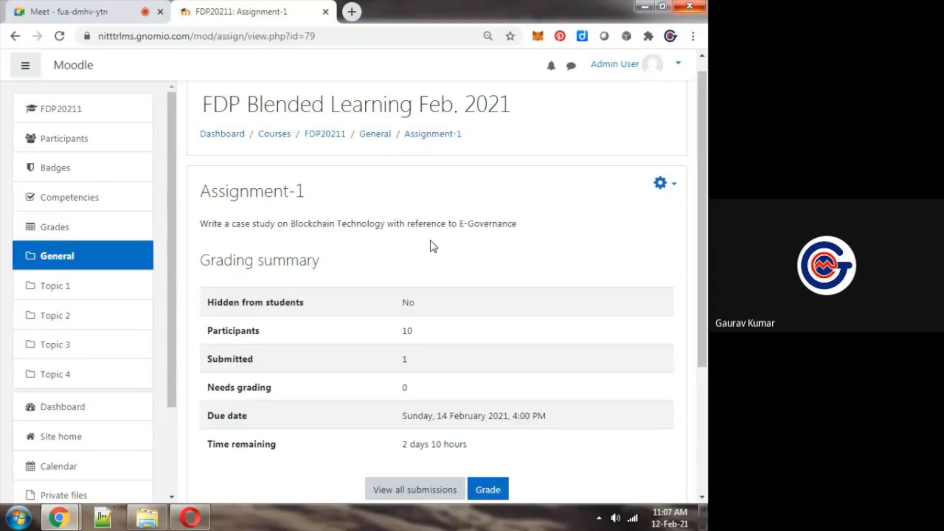
Check the Google Meet chat for participant messages and return to the Assignment-1 page
key(ctrl+Tab)
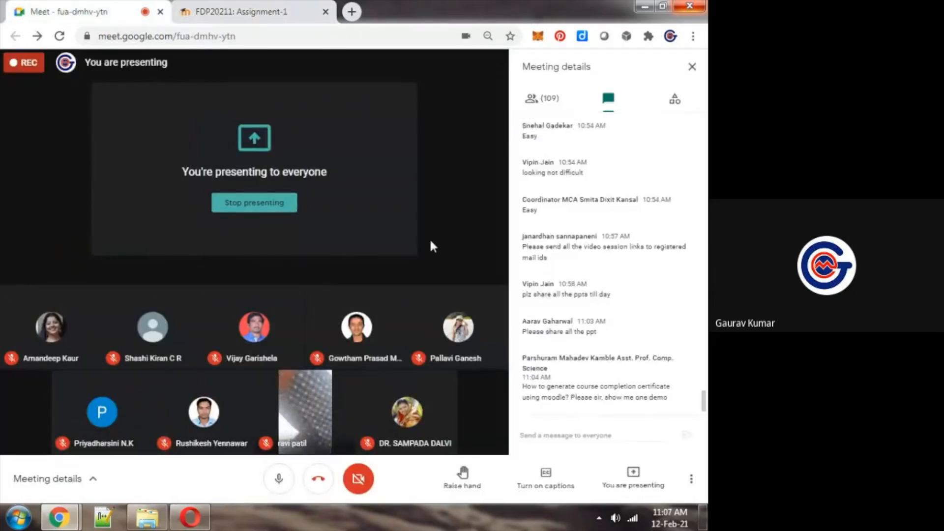
key(ctrl+Tab)
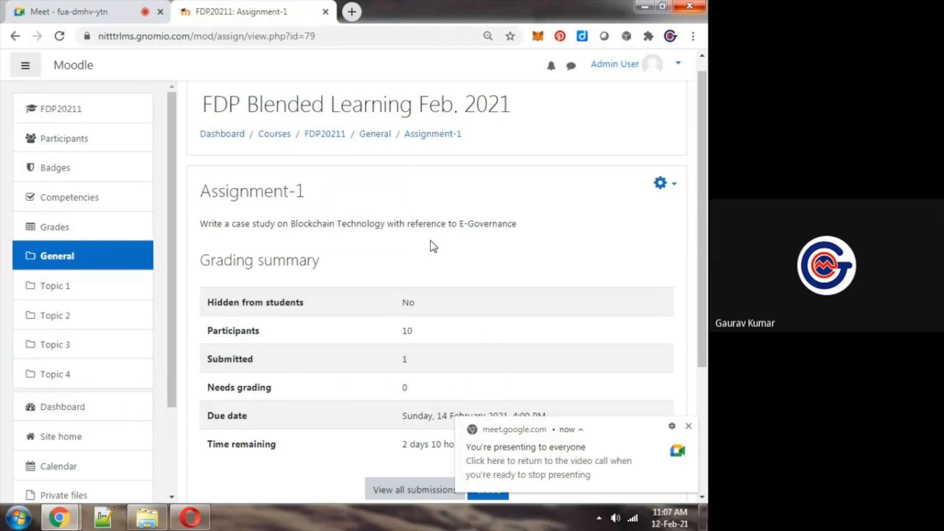
Switch to the student session in Opera, reload Assignment-1, and check the grade, feedback comment and logged-in account
mouse_move(188, 524)
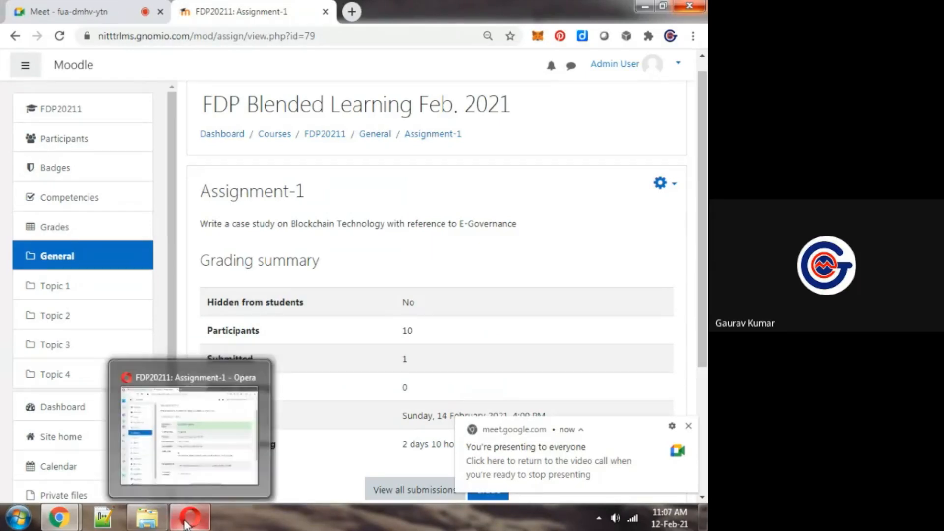
click(187, 524)
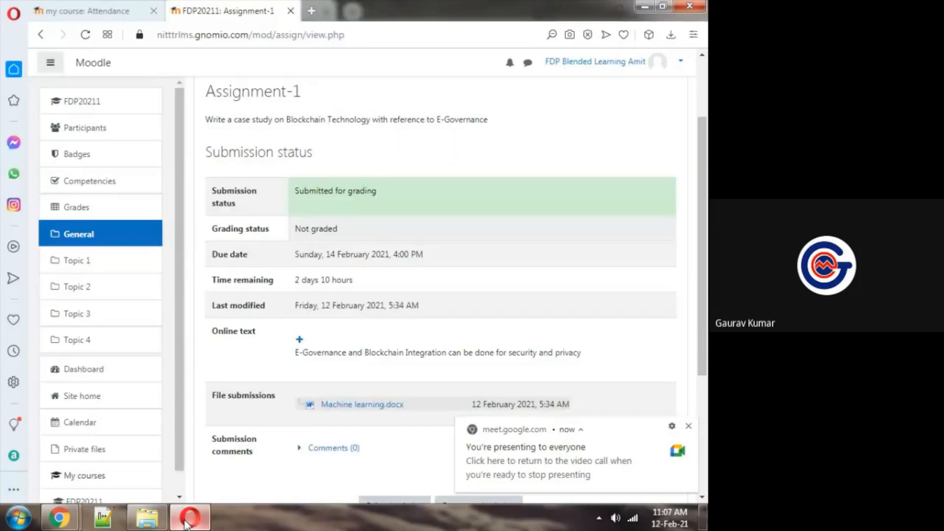
drag(706, 137, 706, 142)
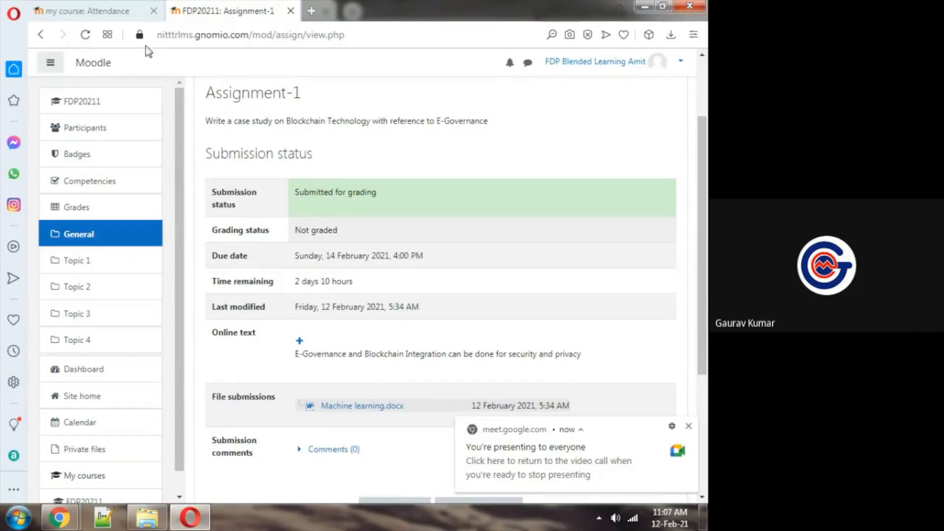
click(89, 42)
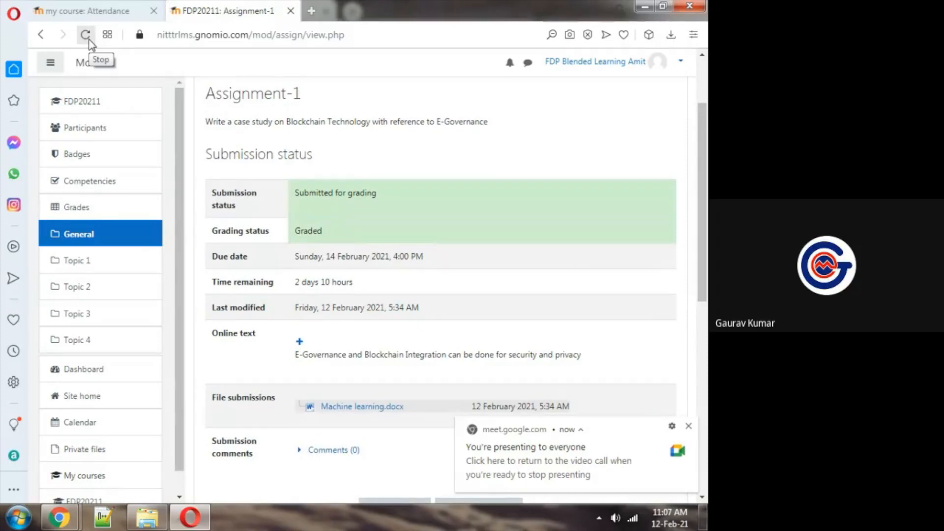
drag(704, 176, 707, 381)
key(ctrl+plus)
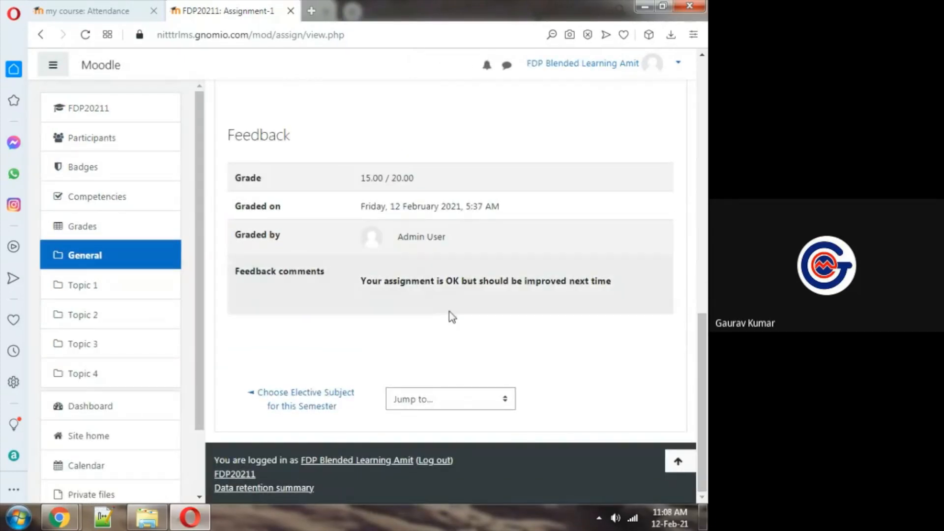
click(628, 70)
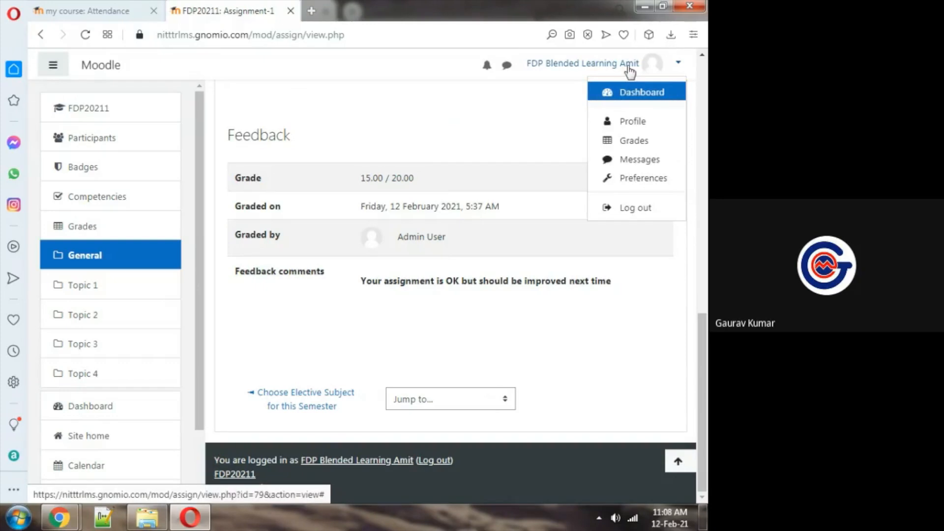
click(629, 71)
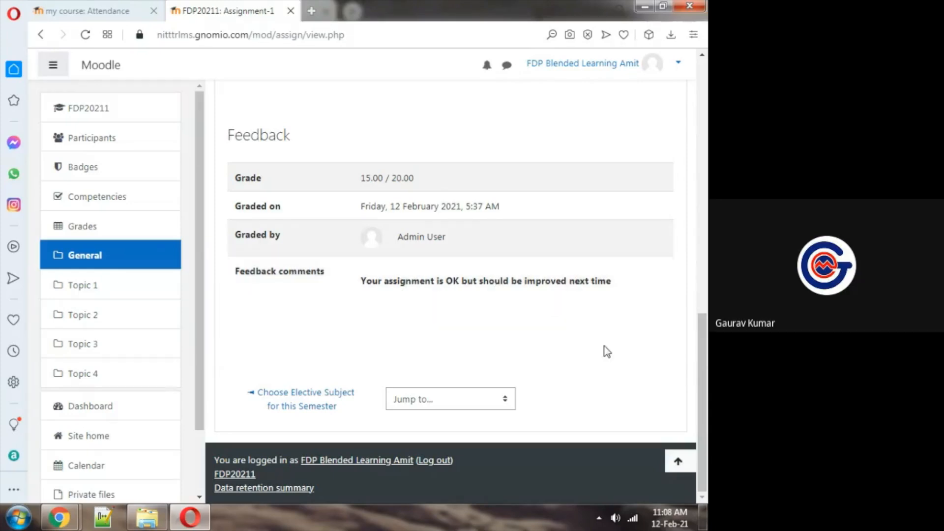
Review the student's submission details, edit and remove options, and submission status on the Assignment-1 page
drag(707, 359, 702, 251)
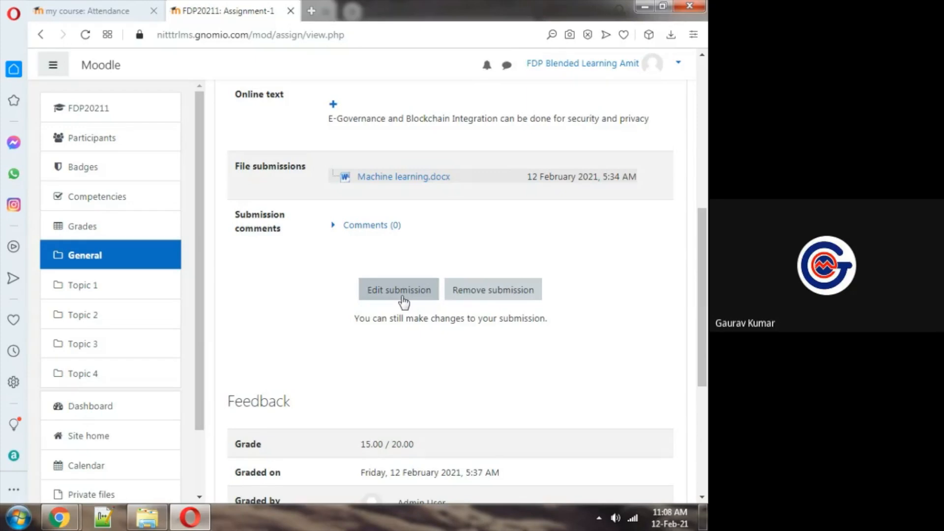
scroll(704, 301, down, 1)
drag(704, 301, 699, 163)
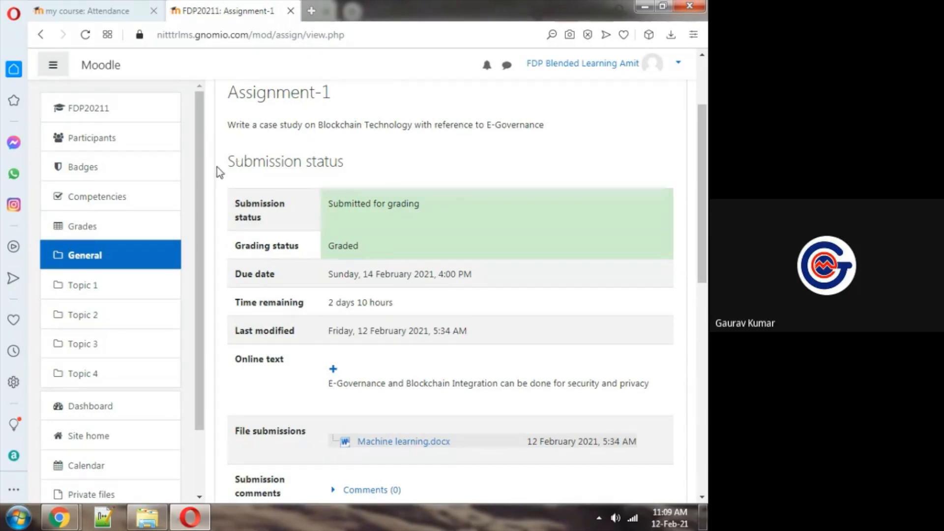
Switch to the admin session in Chrome, reopen Assignment-1 from the FDP20211 course, and open its list of all submissions
mouse_move(58, 520)
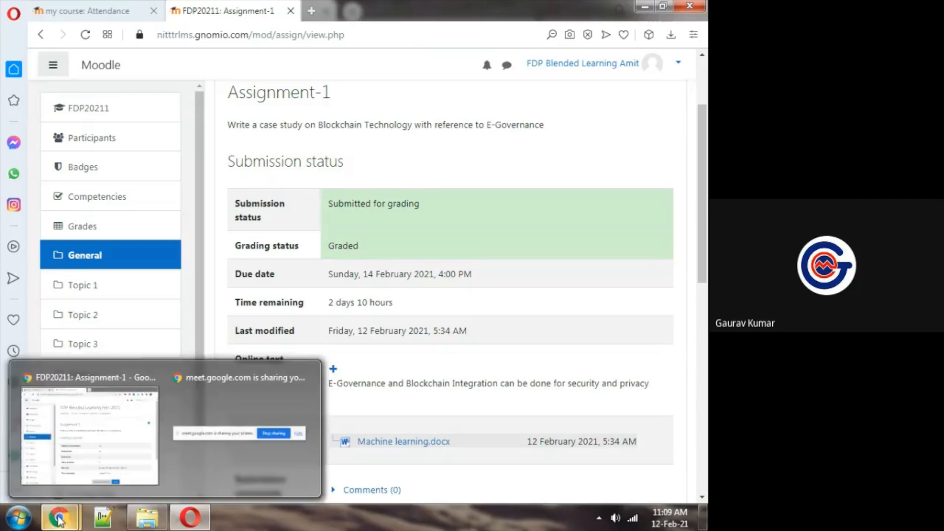
click(139, 429)
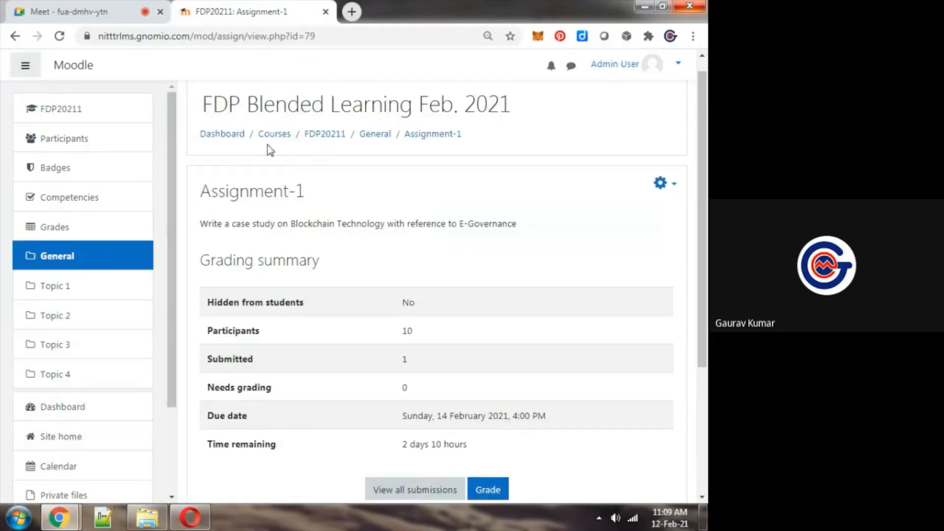
click(317, 136)
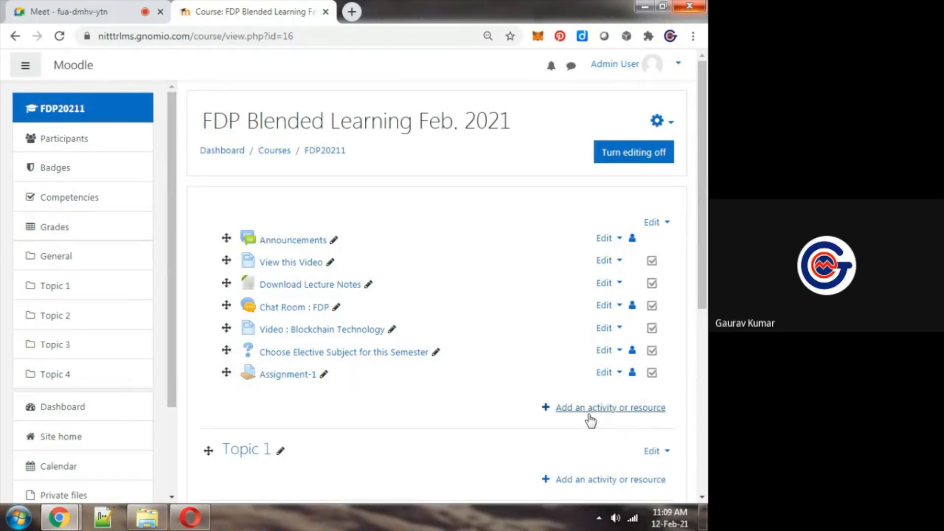
click(290, 377)
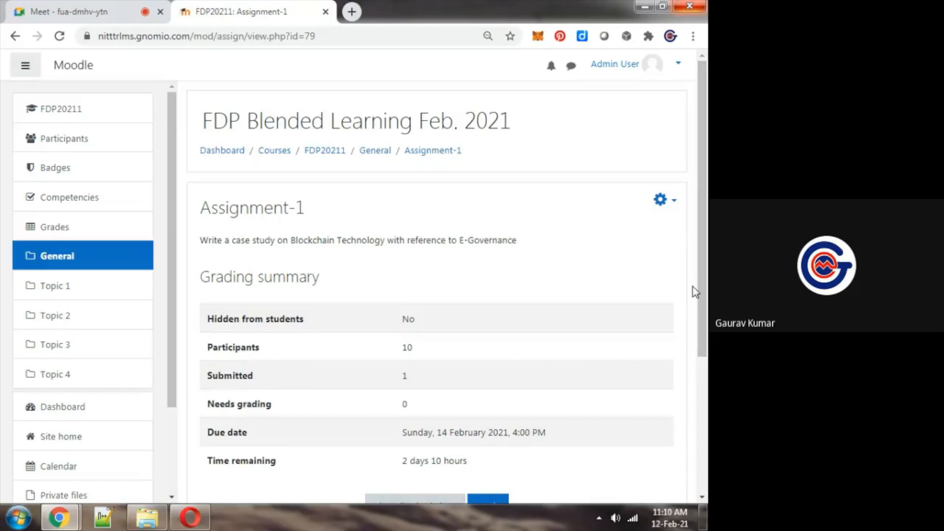
scroll(706, 294, down, 1)
click(428, 448)
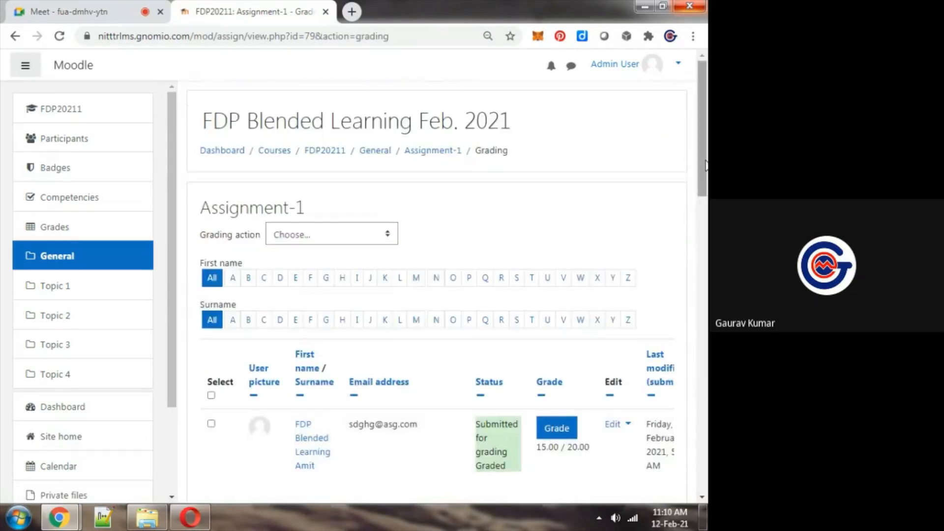
Examine the bulk actions available for selected submissions below the Assignment-1 grading list without choosing one
drag(701, 214, 688, 415)
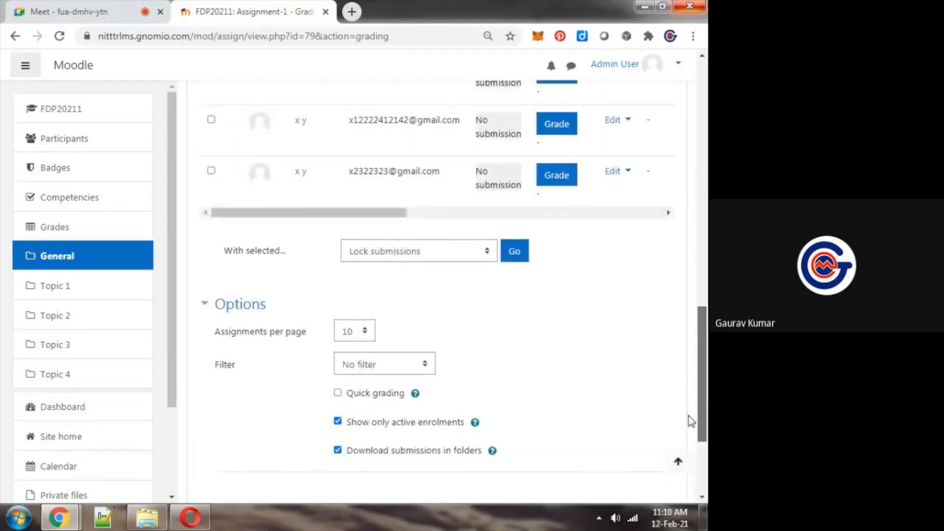
click(452, 260)
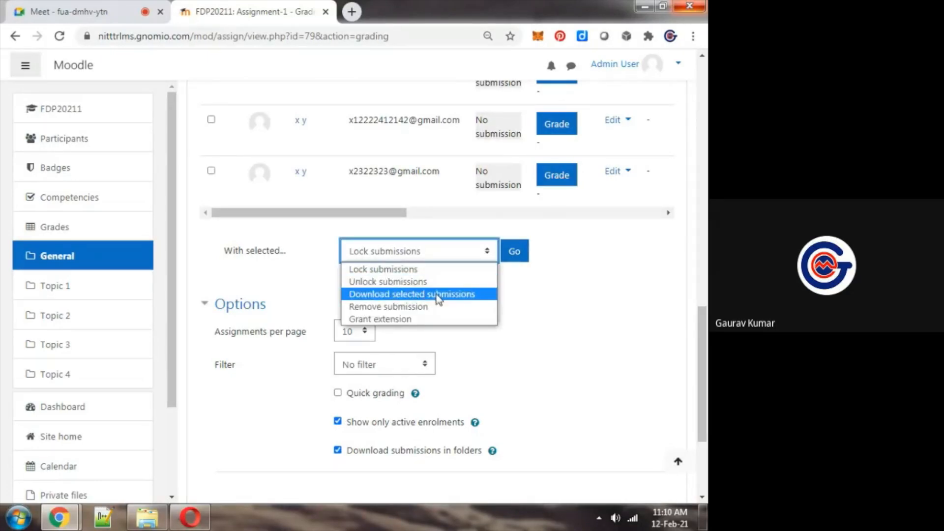
click(566, 307)
drag(702, 330, 707, 83)
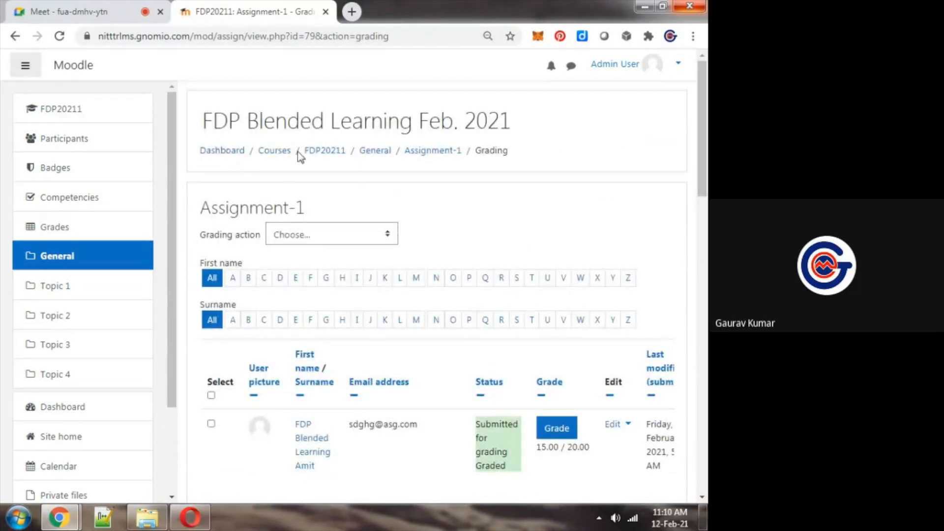
Open the course gradebook from the grading actions and review the participants' Assignment-1 grades and course totals
click(335, 233)
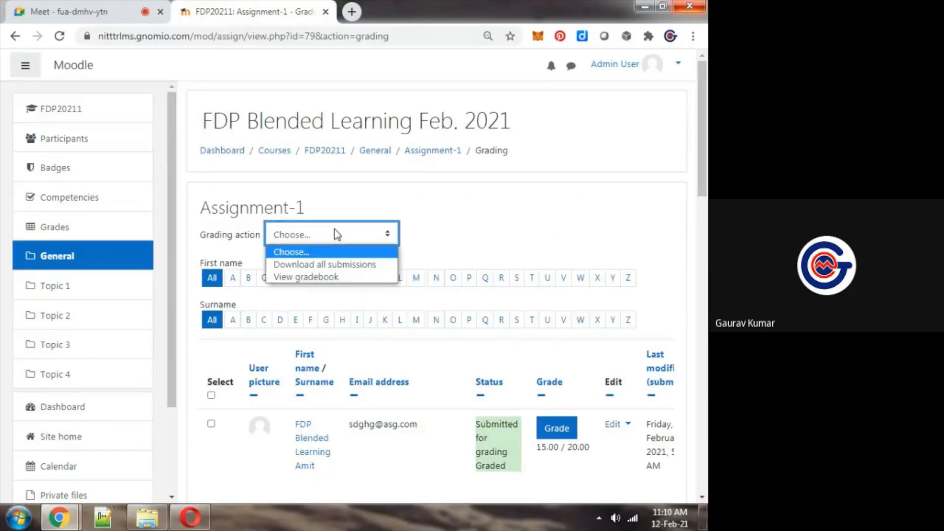
click(320, 277)
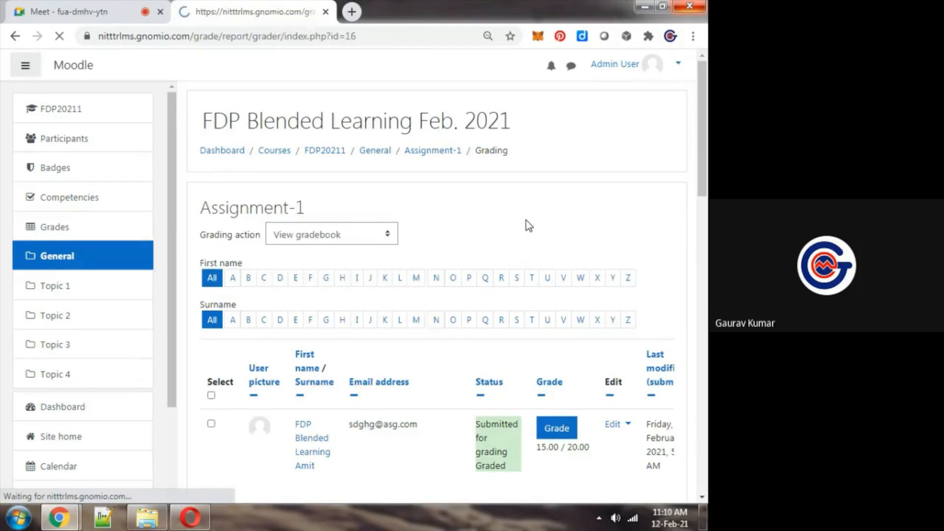
drag(707, 132, 707, 296)
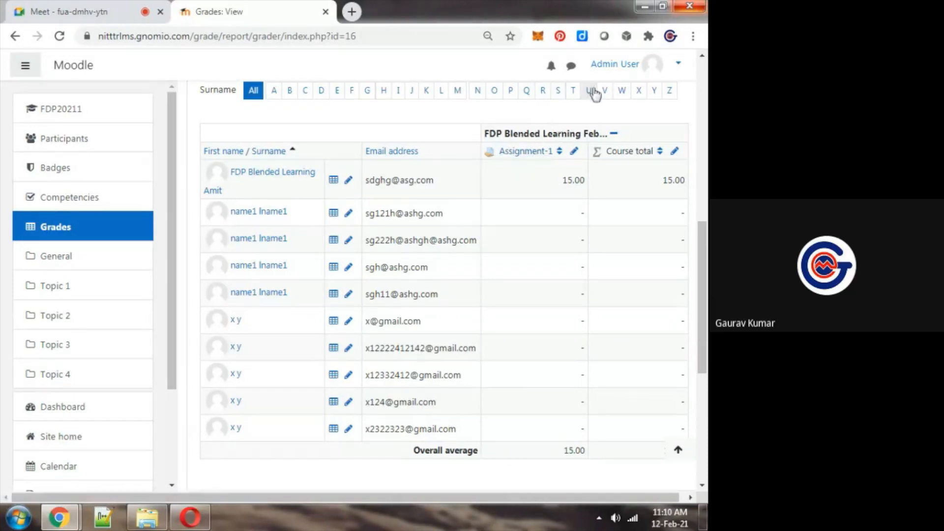
drag(698, 258, 704, 248)
drag(704, 255, 704, 257)
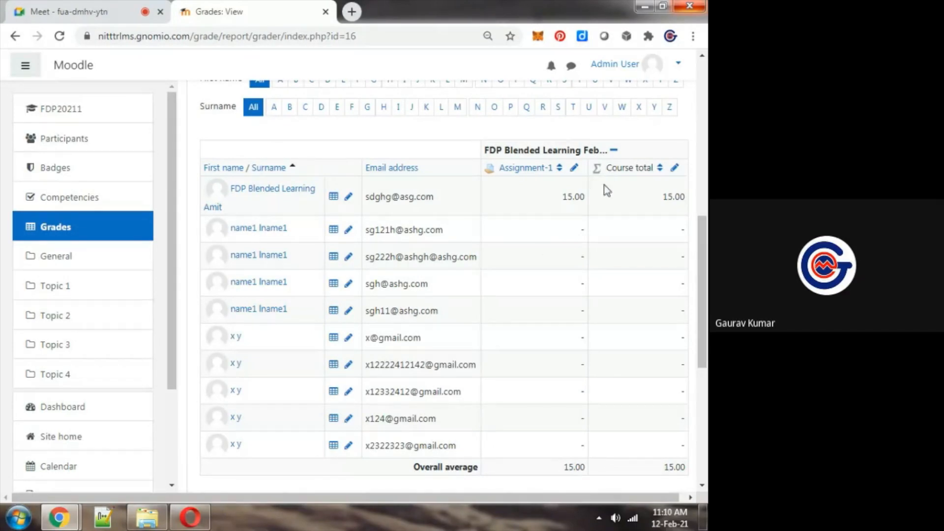
drag(704, 232, 698, 194)
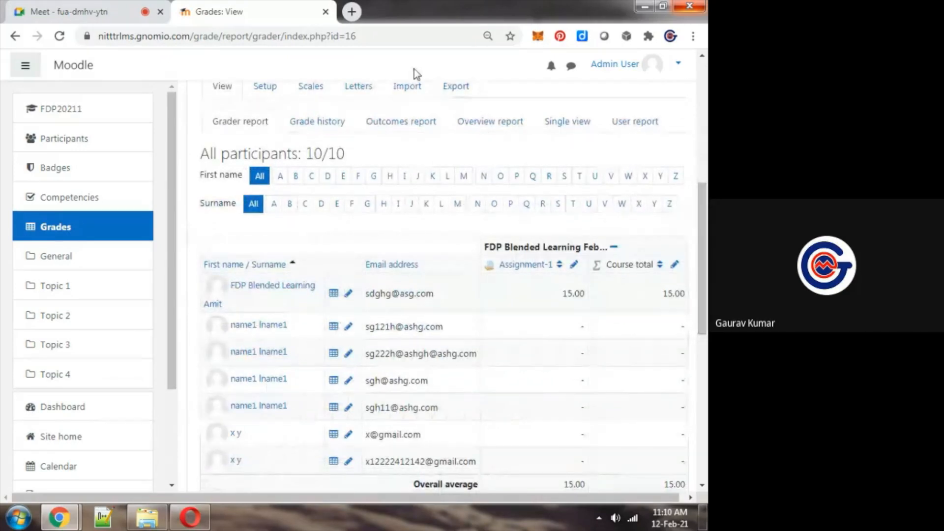
Look through the gradebook's Single view and Grade history reports, and return to the Grader report
click(567, 121)
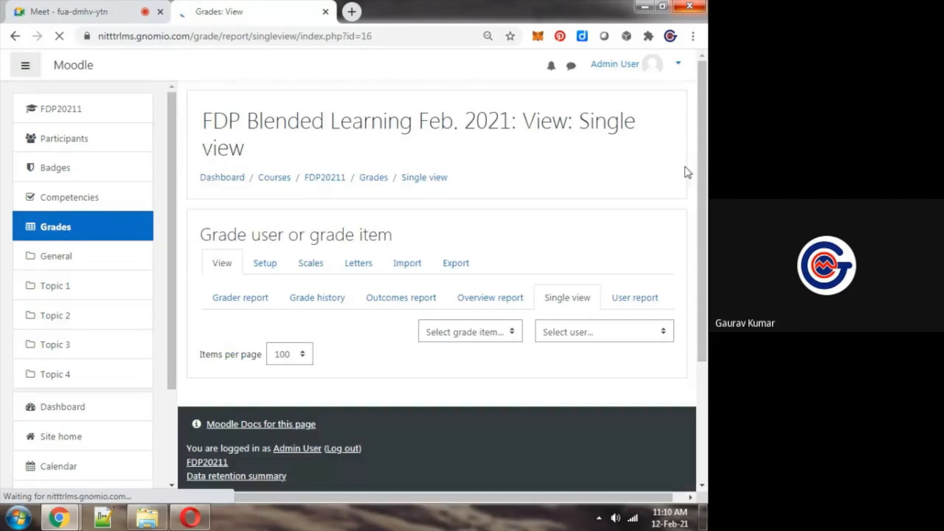
click(312, 304)
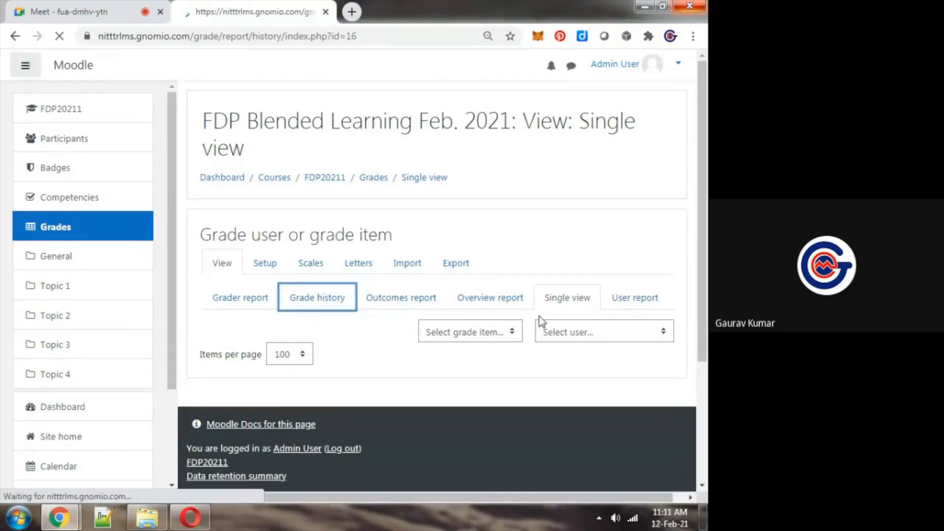
drag(699, 231, 699, 279)
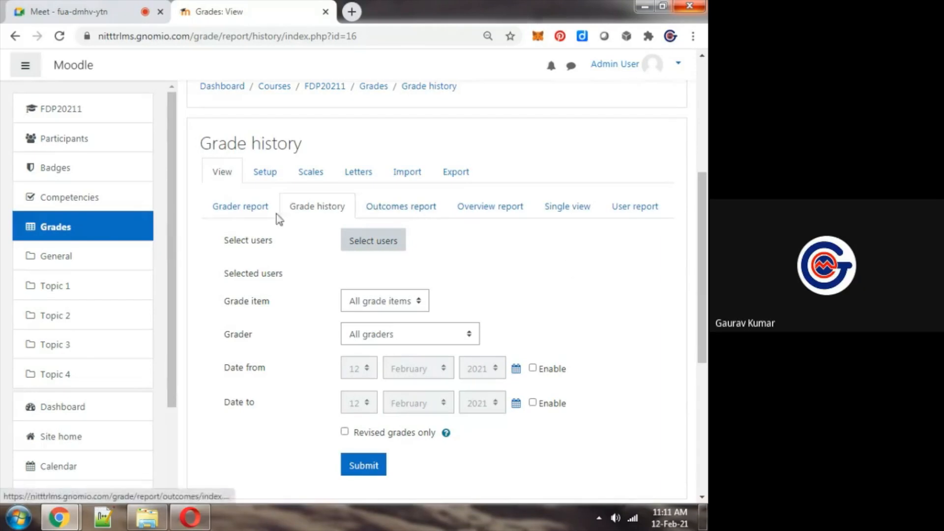
click(247, 210)
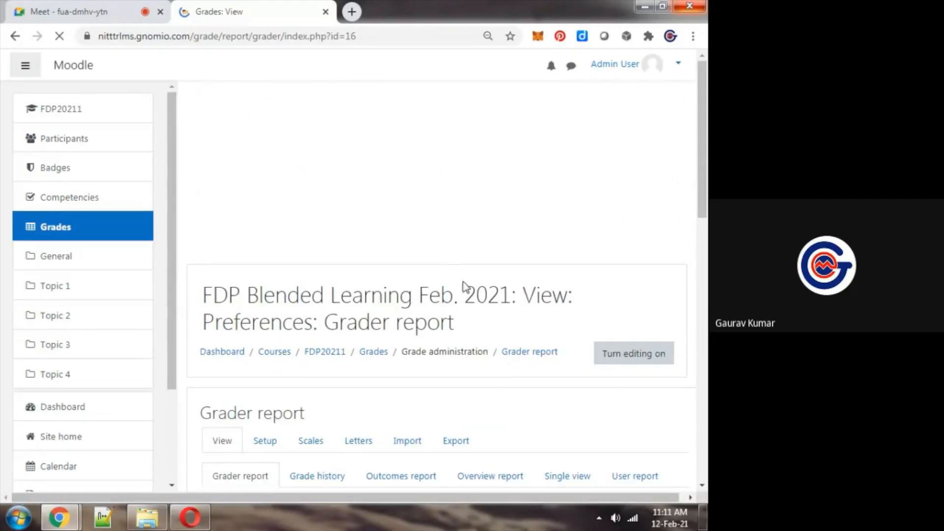
Review the grade export formats and the OpenDocument spreadsheet export settings, and return to the FDP20211 course page
click(461, 437)
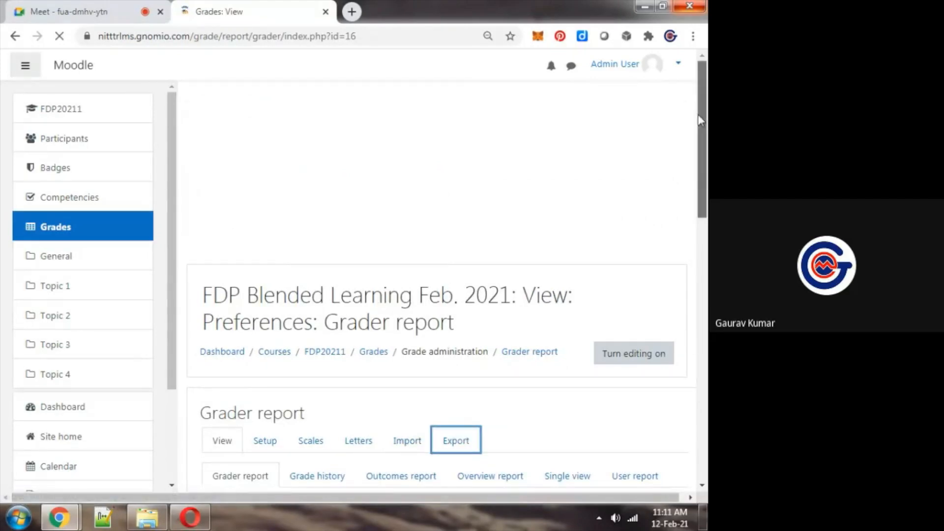
scroll(383, 285, down, 6)
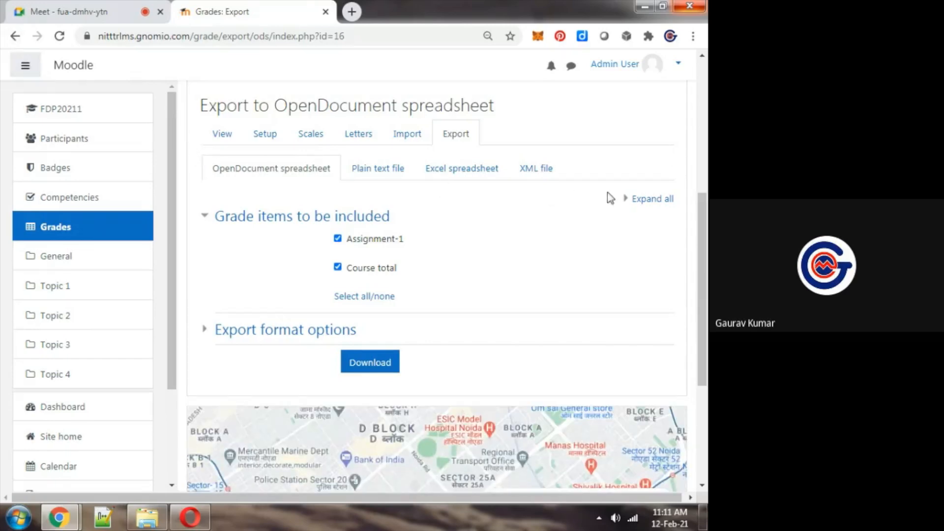
drag(703, 321, 706, 417)
click(699, 209)
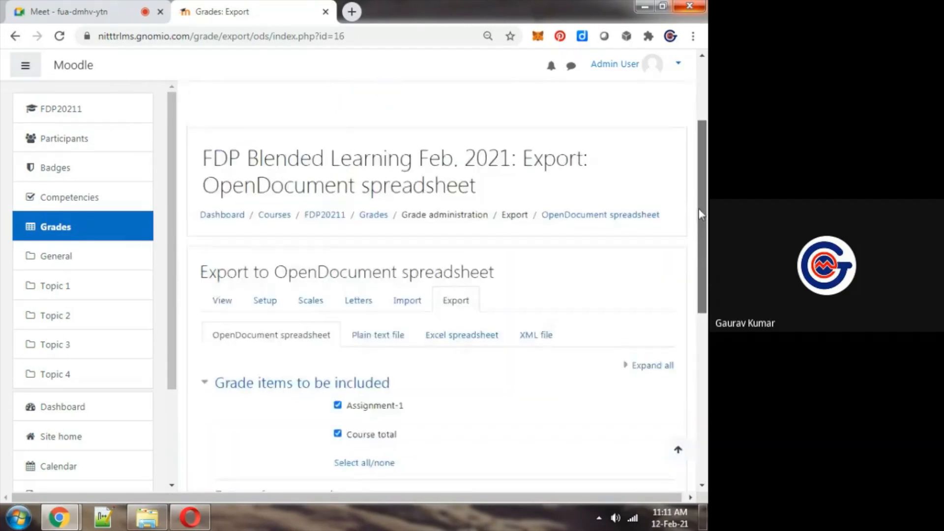
click(334, 218)
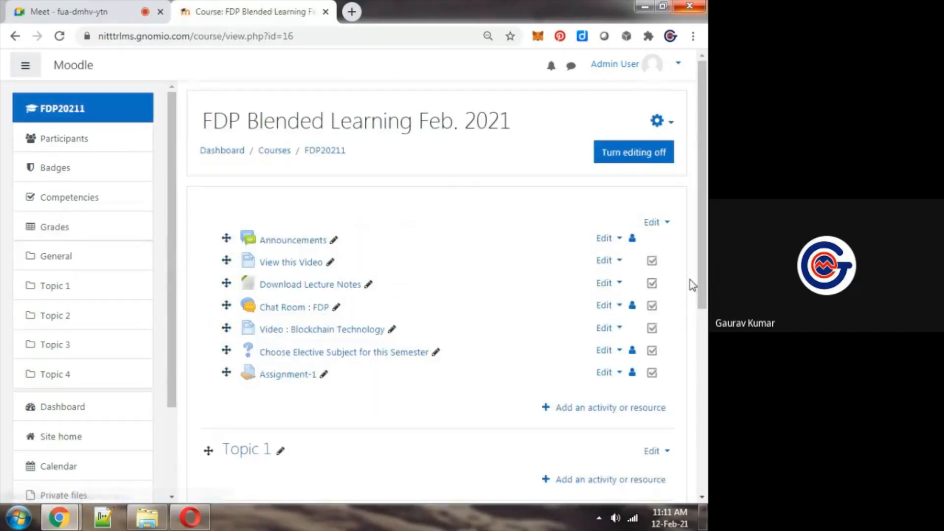
Check the Google Meet chat for participant replies and stop presenting the screen to the meeting
key(ctrl+Tab)
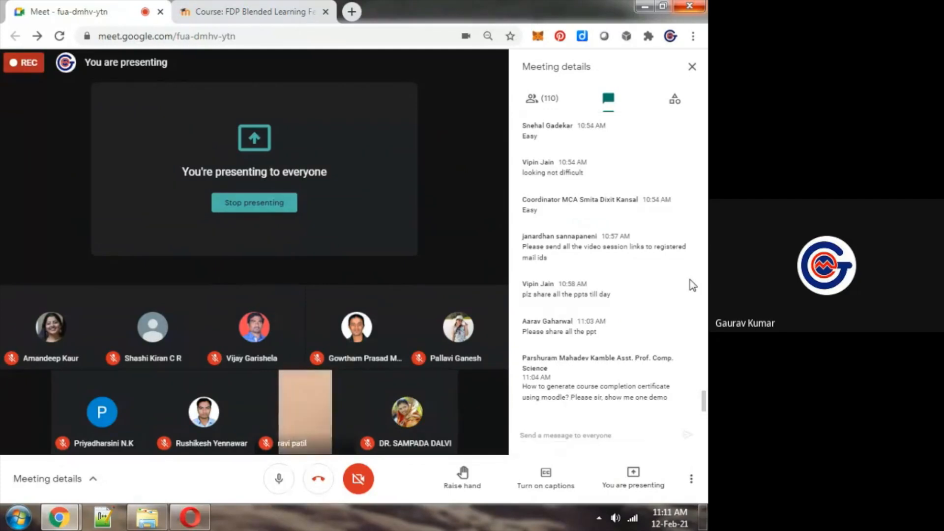
key(ctrl+Tab)
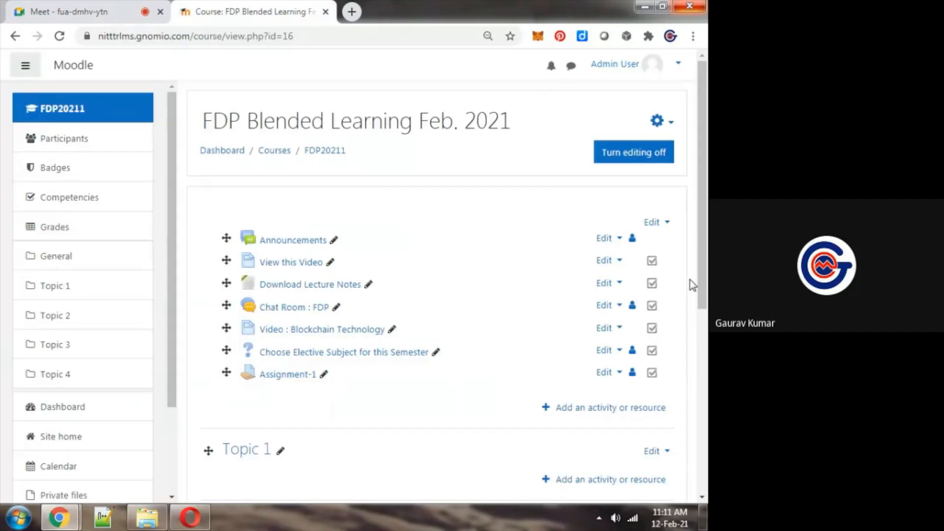
key(ctrl+shift+Tab)
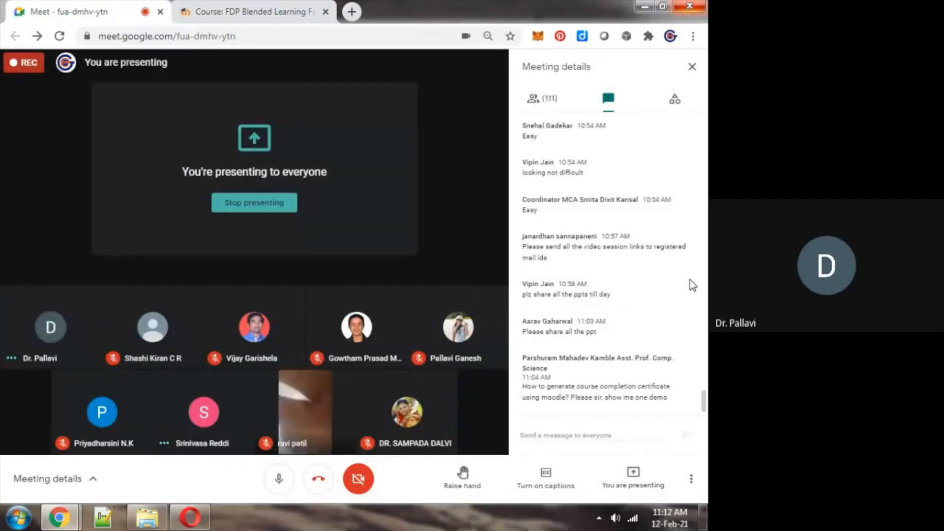
key(ctrl+Tab)
key(ctrl+shift+Tab)
key(ctrl+Tab)
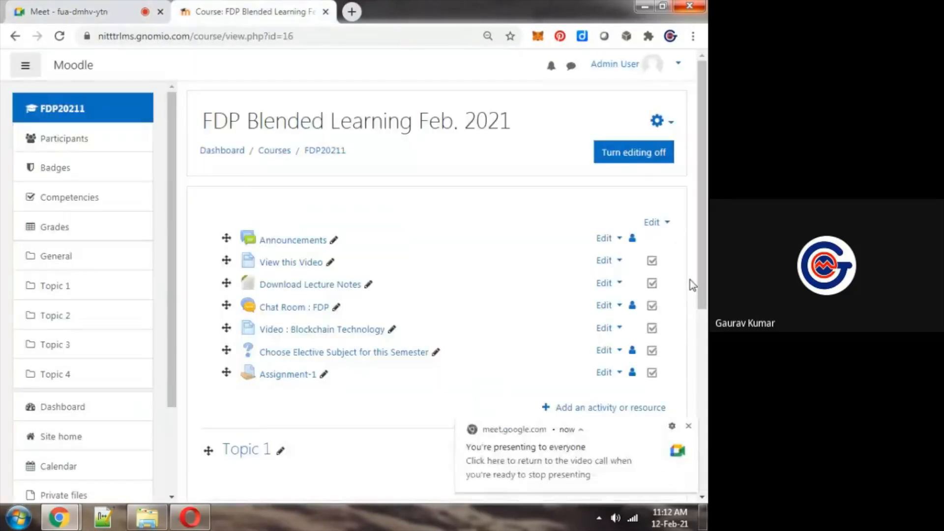
key(ctrl+shift+Tab)
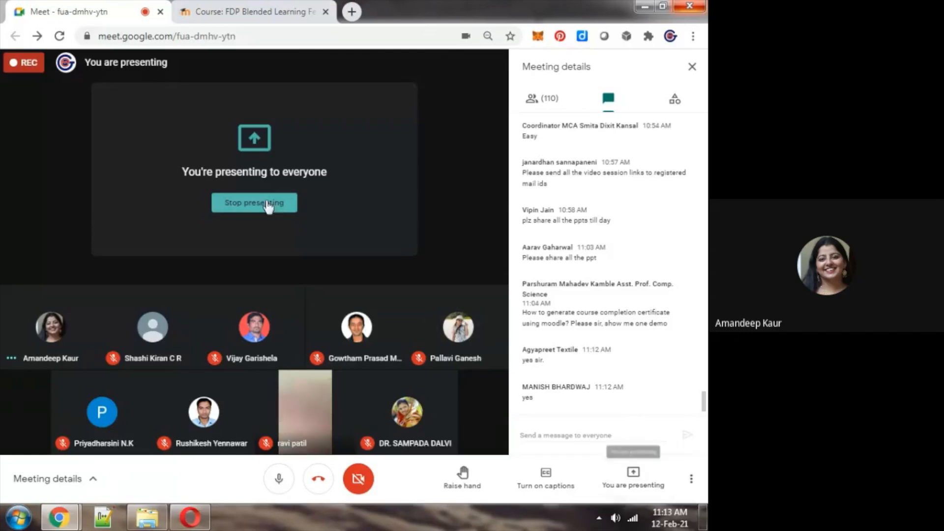
click(255, 202)
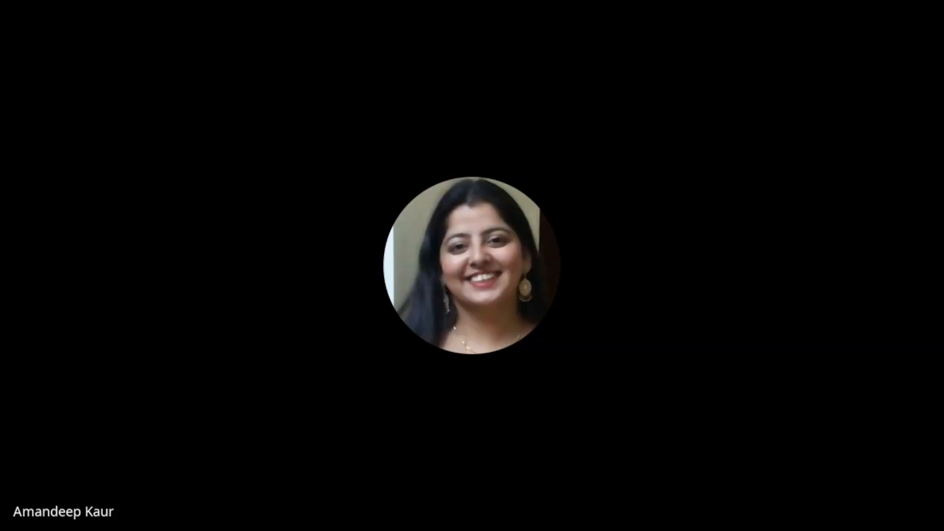